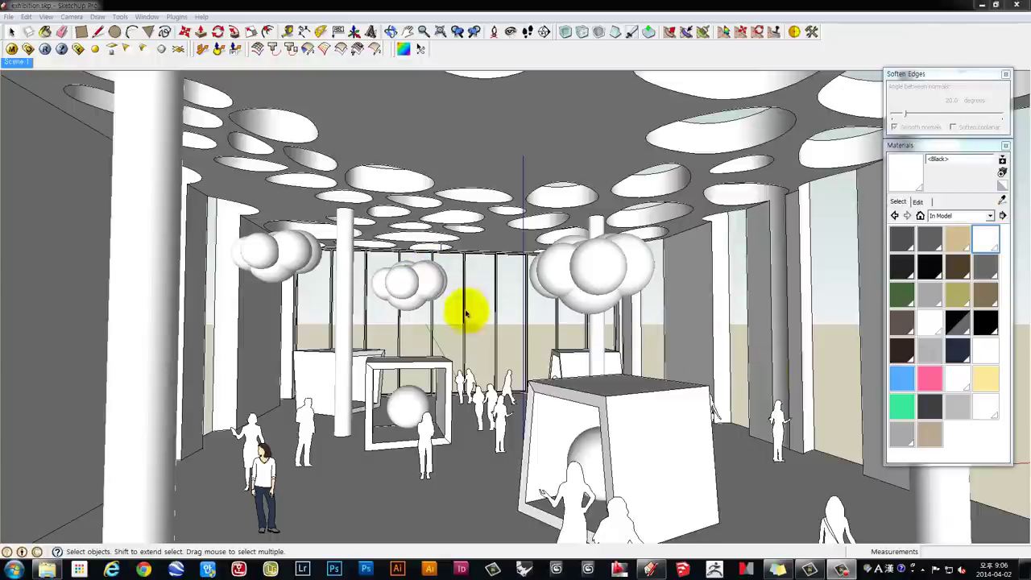
# - Zoom out and orbit from the hall interior to a frontal view of the glass pavilion
pyautogui.scroll(-2, 479, 311)
pyautogui.scroll(-2, 468, 327)
pyautogui.scroll(-2, 467, 327)
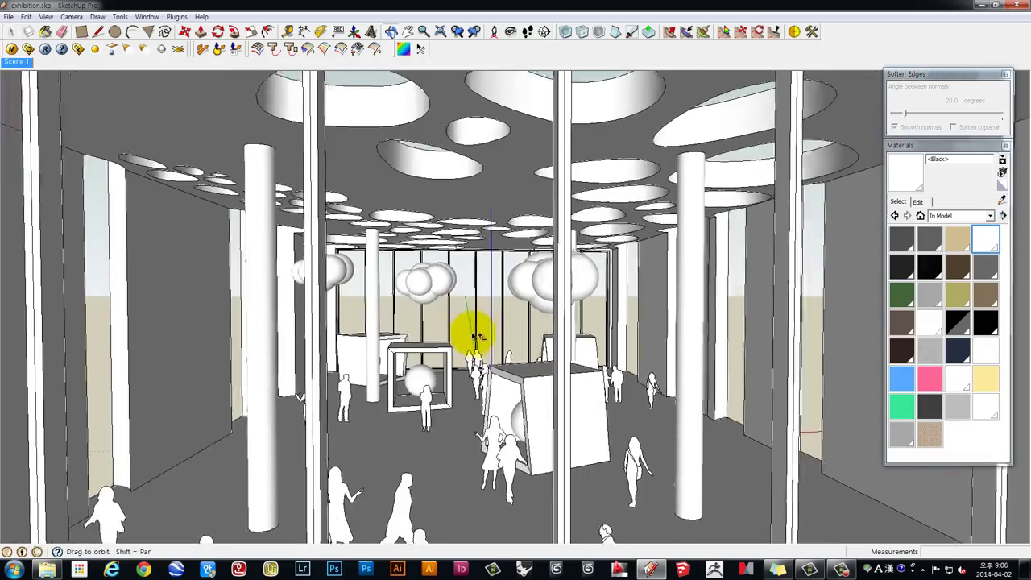
pyautogui.scroll(-2, 476, 335)
pyautogui.scroll(-2, 479, 311)
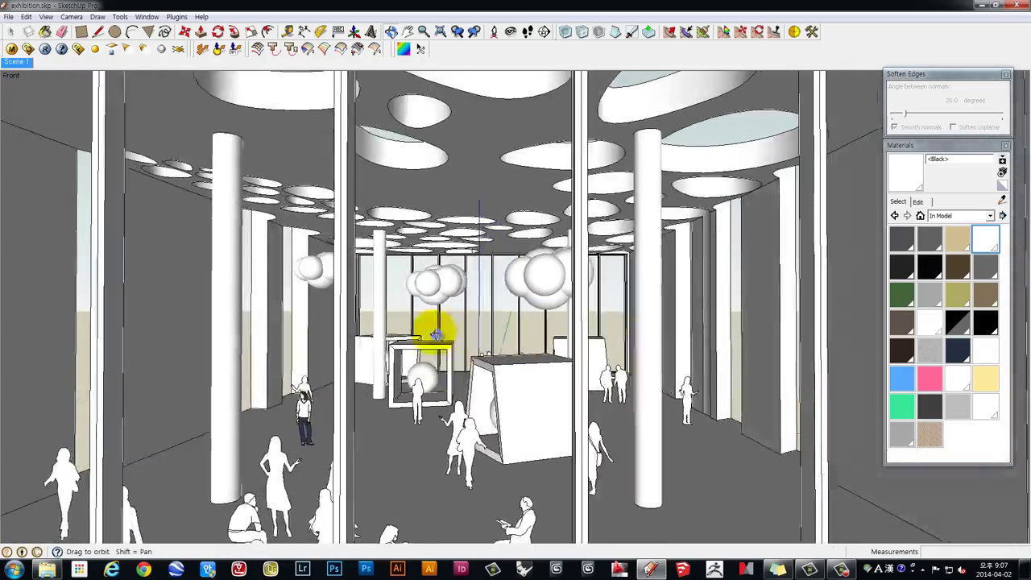
pyautogui.scroll(2, 435, 334)
pyautogui.scroll(2, 471, 334)
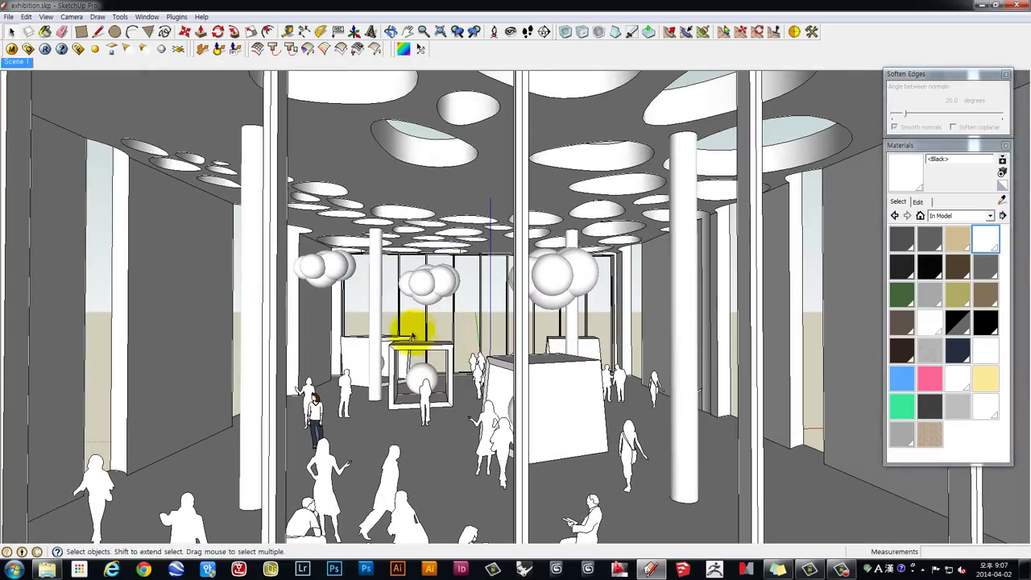
pyautogui.moveTo(409, 333)
pyautogui.mouseDown(button='middle')
pyautogui.moveTo(414, 299)
pyautogui.moveTo(453, 299)
pyautogui.moveTo(455, 311)
pyautogui.moveTo(476, 285)
pyautogui.moveTo(447, 307)
pyautogui.moveTo(379, 295)
pyautogui.moveTo(364, 311)
pyautogui.moveTo(373, 298)
pyautogui.moveTo(455, 307)
pyautogui.moveTo(472, 292)
pyautogui.mouseUp(button='middle')
pyautogui.scroll(-3, 455, 310)
pyautogui.scroll(2, 468, 298)
pyautogui.scroll(-3, 364, 310)
pyautogui.scroll(1, 456, 299)
pyautogui.scroll(1, 448, 315)
pyautogui.scroll(2, 461, 304)
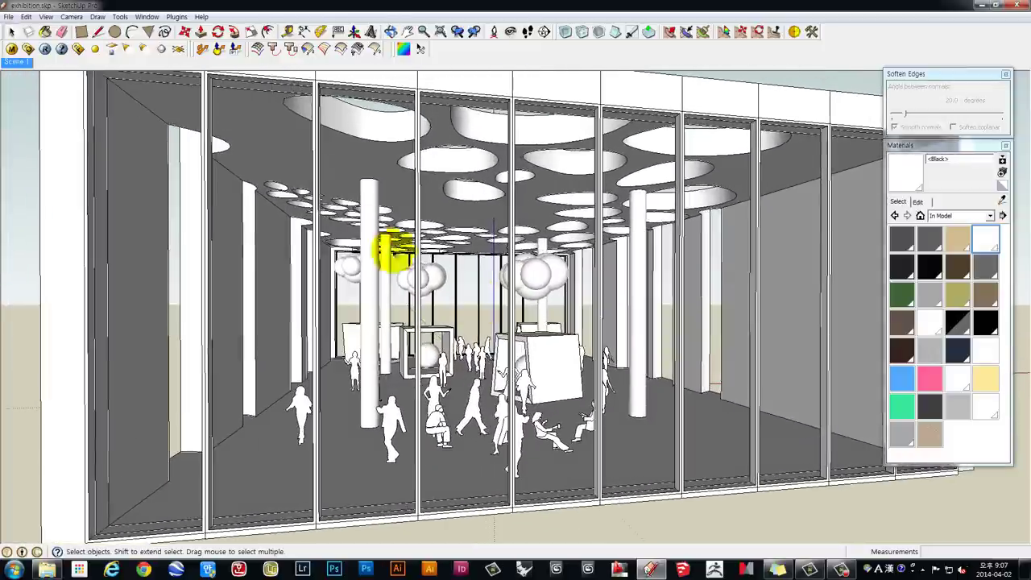
# - Turn on shadows and return to the Scene 1 two-point perspective of the hall interior
pyautogui.click(58, 21)
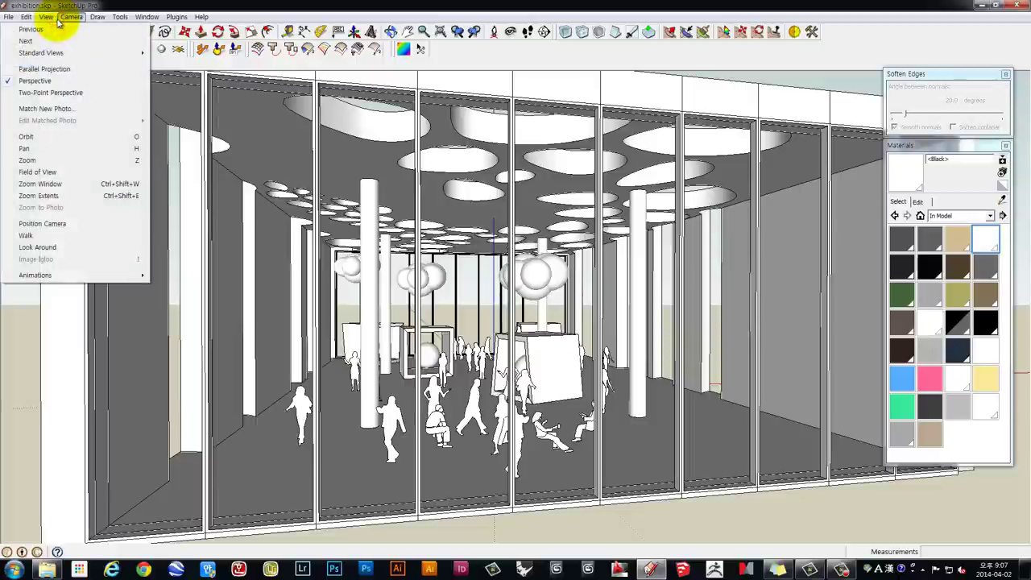
pyautogui.click(47, 118)
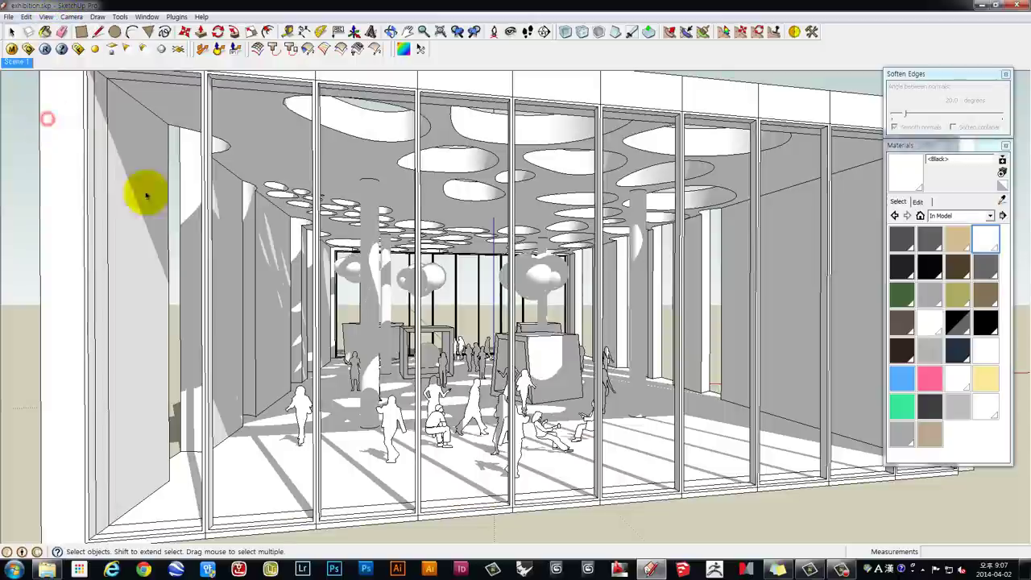
pyautogui.moveTo(419, 286)
pyautogui.mouseDown(button='middle')
pyautogui.moveTo(592, 288)
pyautogui.moveTo(359, 288)
pyautogui.moveTo(548, 283)
pyautogui.moveTo(311, 271)
pyautogui.moveTo(382, 267)
pyautogui.mouseUp(button='middle')
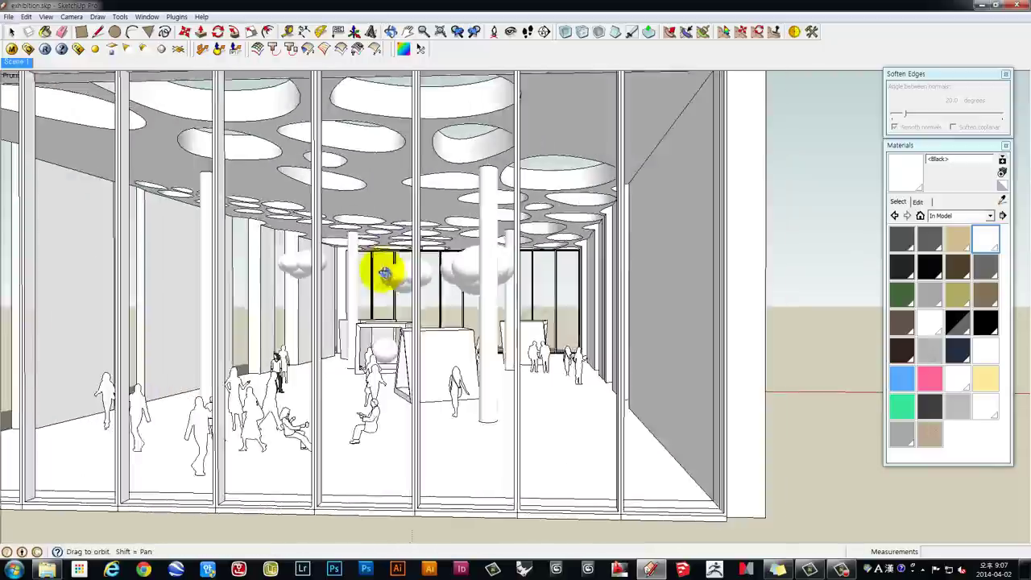
pyautogui.moveTo(114, 176)
pyautogui.mouseDown(button='middle')
pyautogui.moveTo(133, 152)
pyautogui.moveTo(104, 137)
pyautogui.mouseUp(button='middle')
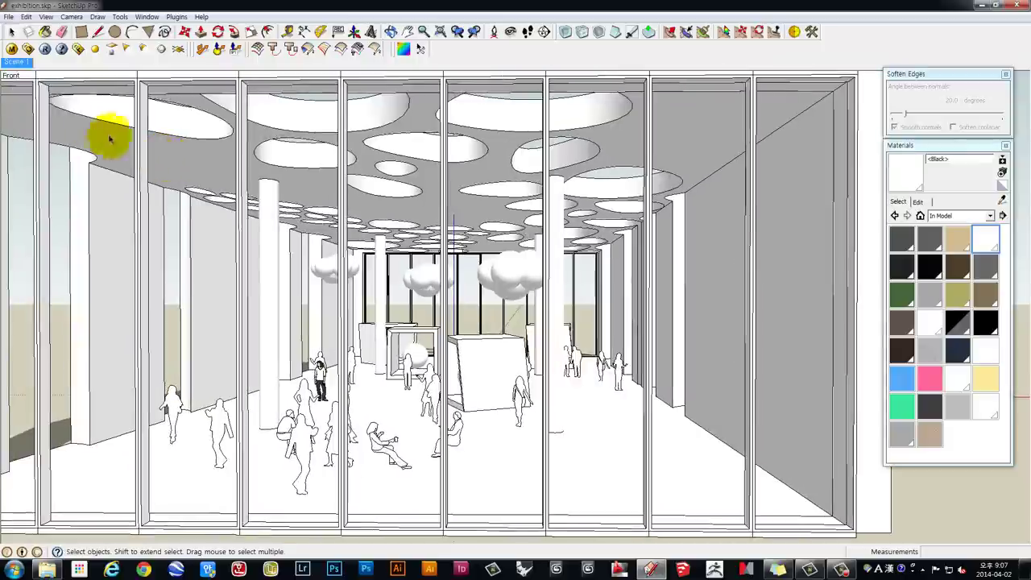
pyautogui.click(17, 63)
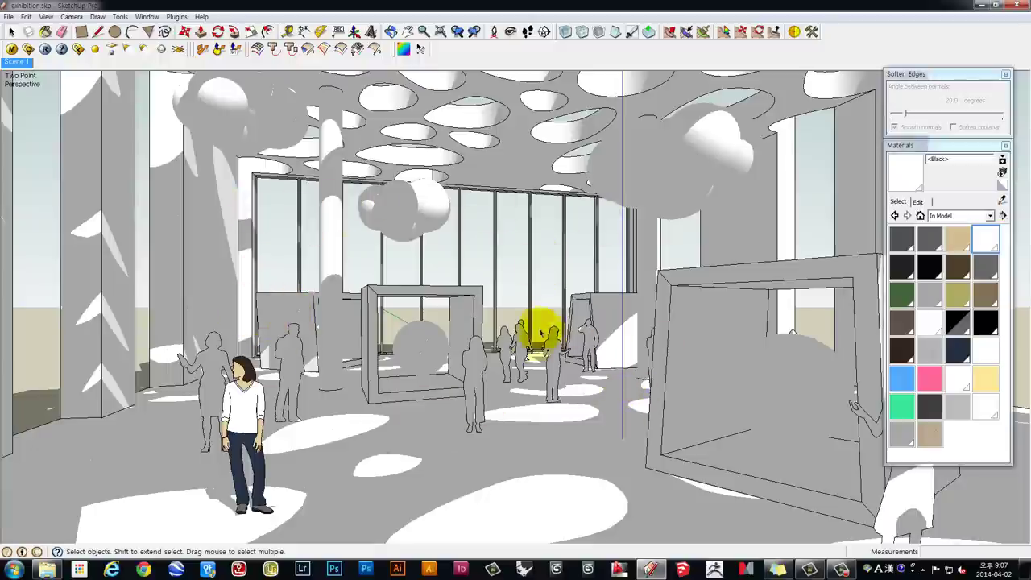
# - Render the Scene 1 view with V-Ray at 800 x 600, moving the frame buffer aside
pyautogui.click(46, 49)
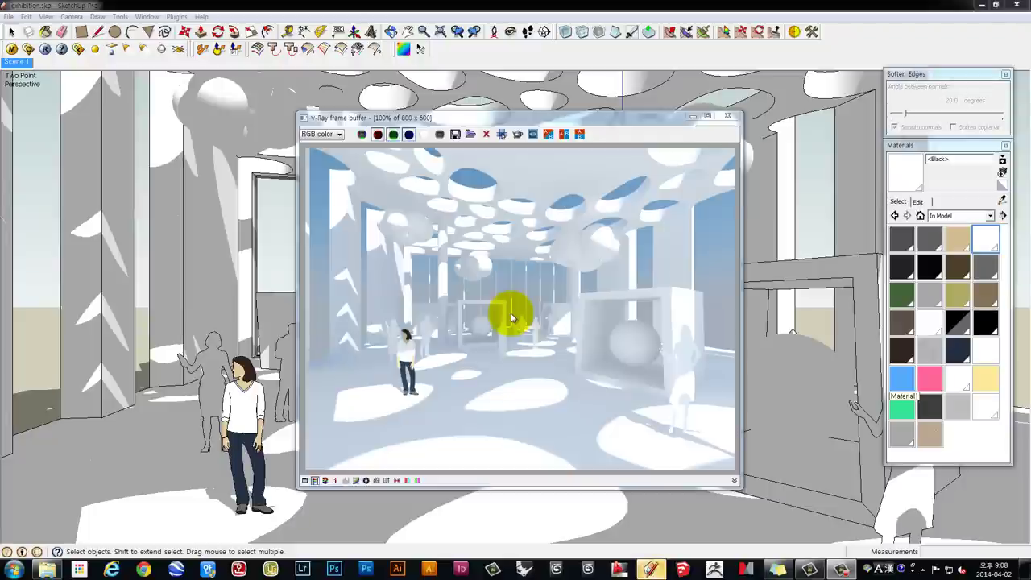
pyautogui.moveTo(467, 121); pyautogui.dragTo(342, 109)
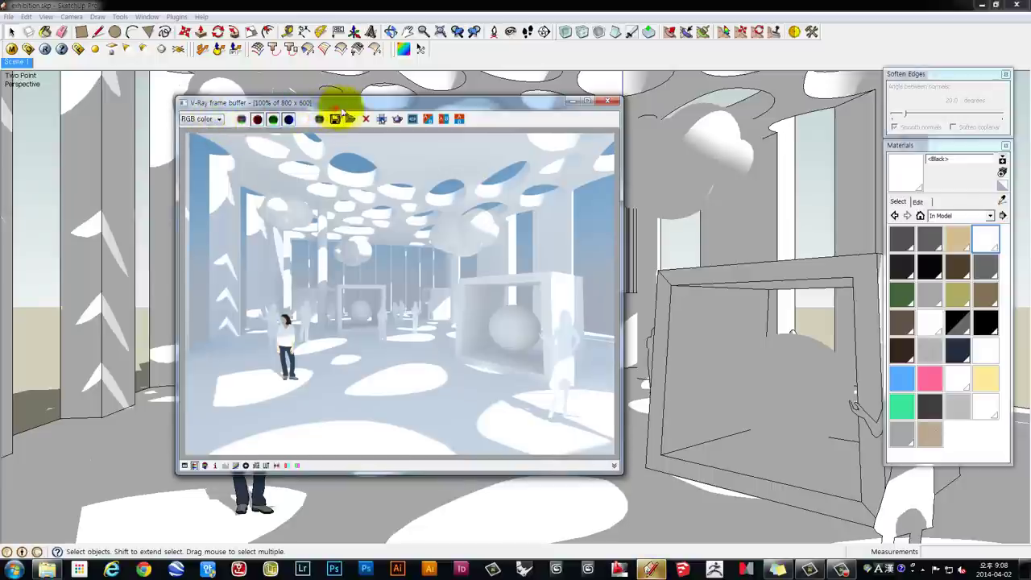
pyautogui.moveTo(340, 104); pyautogui.dragTo(363, 104)
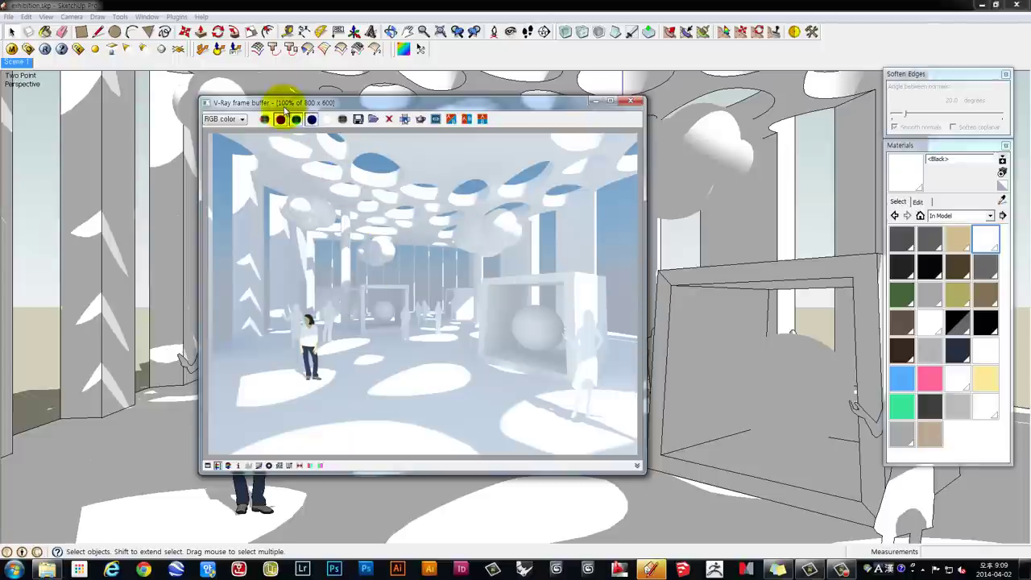
pyautogui.moveTo(286, 109); pyautogui.dragTo(268, 107)
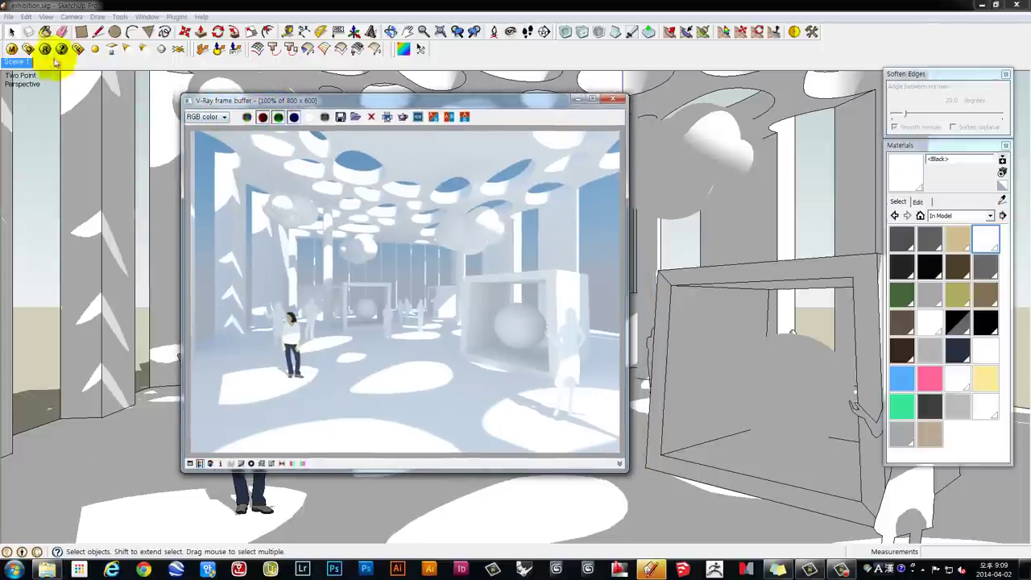
# - In V-Ray Output, match the viewport aspect, lock it at 2.17727, and set width 1200 (height 551)
pyautogui.click(29, 48)
pyautogui.moveTo(424, 100); pyautogui.dragTo(495, 97)
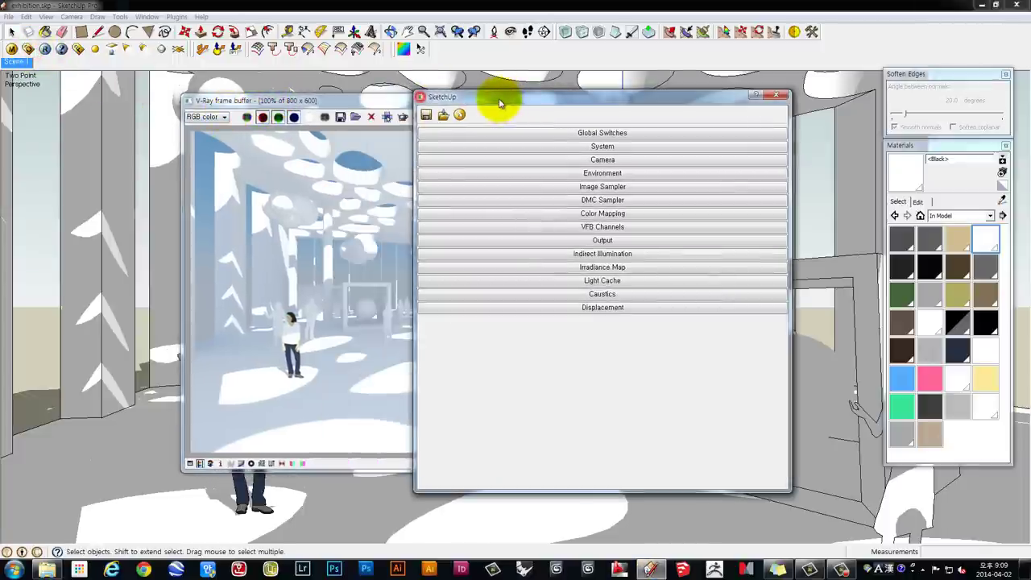
pyautogui.moveTo(594, 104); pyautogui.dragTo(569, 121)
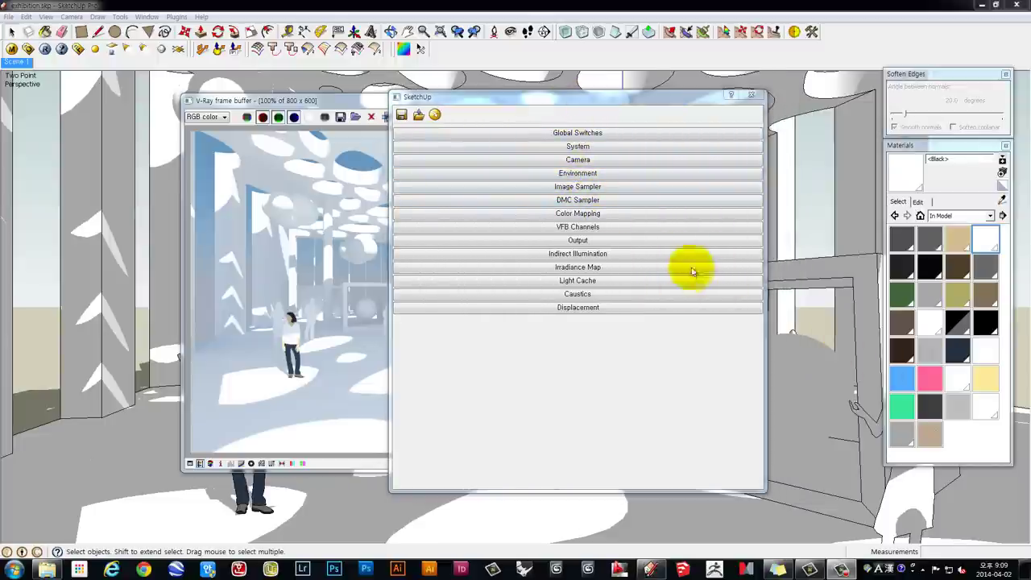
pyautogui.click(576, 240)
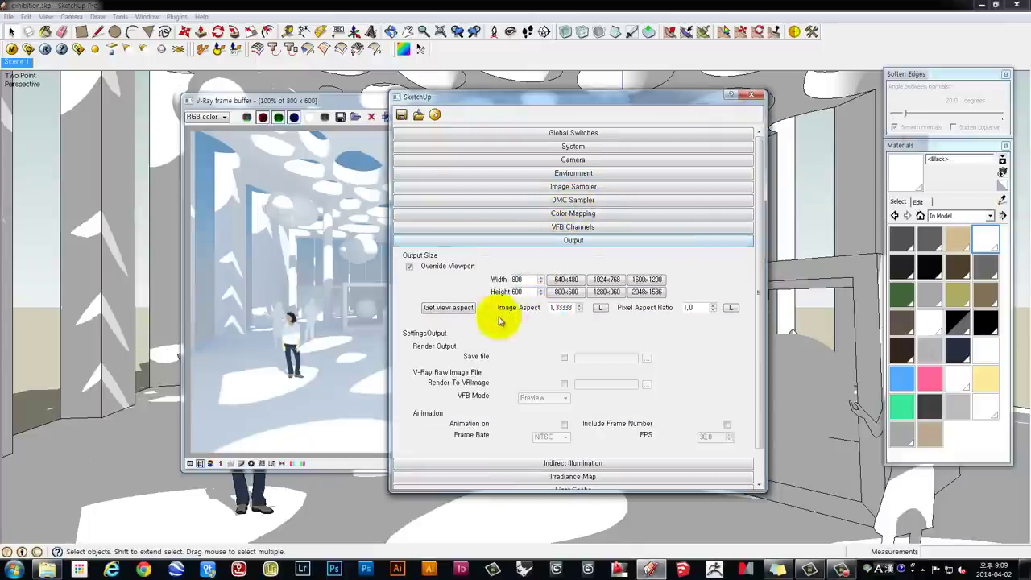
pyautogui.click(457, 312)
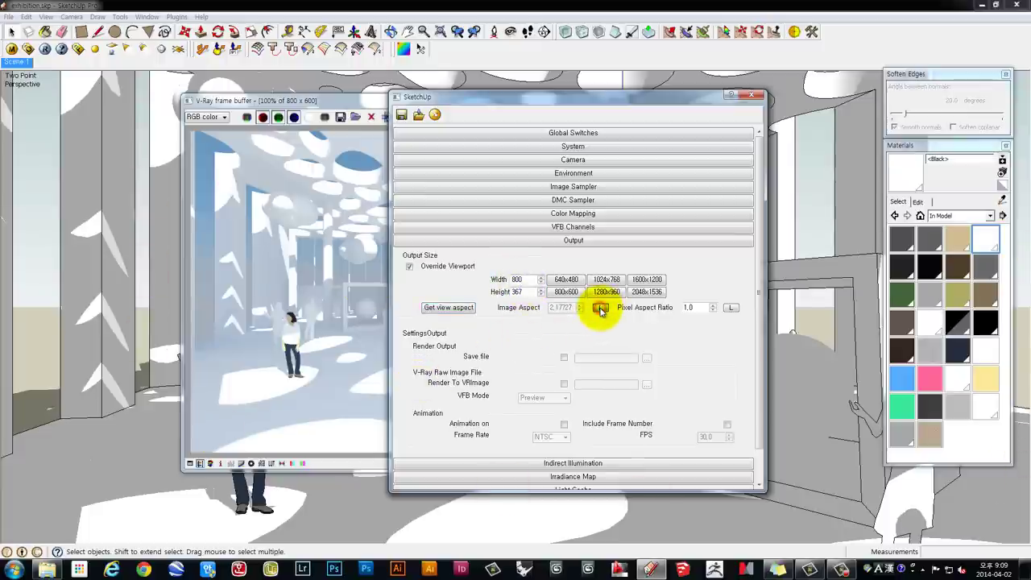
pyautogui.click(600, 309)
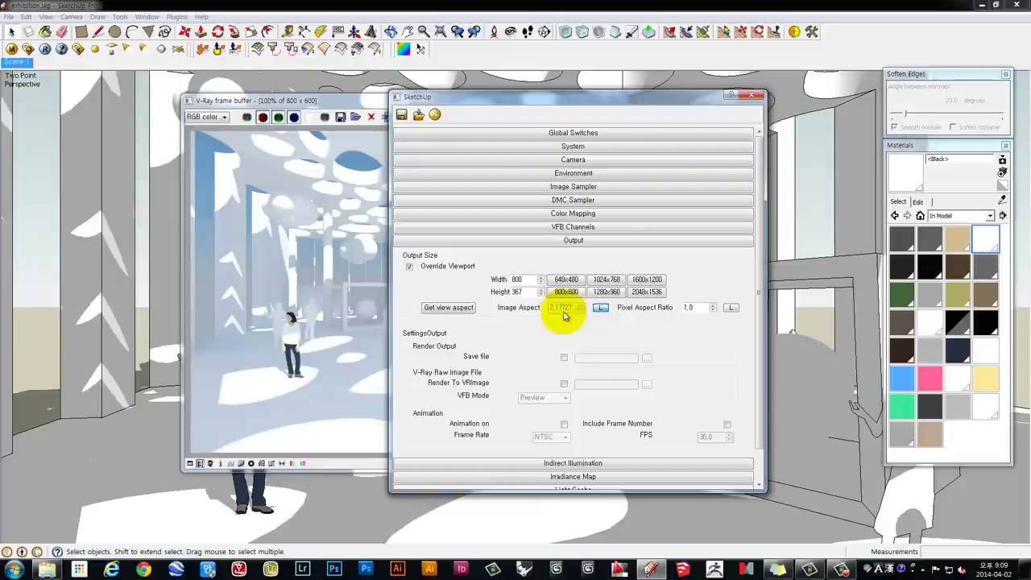
pyautogui.moveTo(528, 279); pyautogui.dragTo(485, 279)
pyautogui.write('1200')
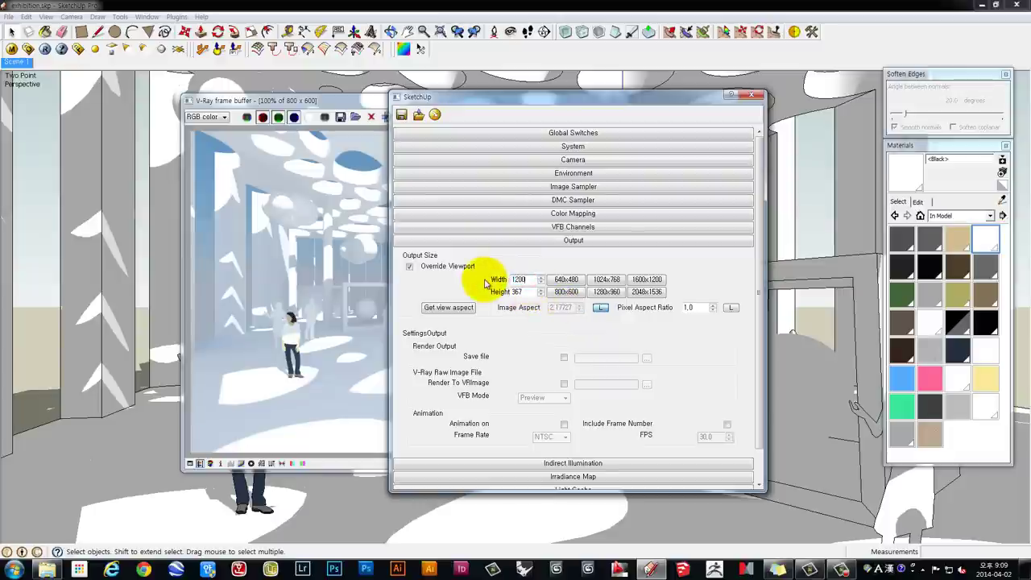
pyautogui.moveTo(526, 293); pyautogui.dragTo(505, 297)
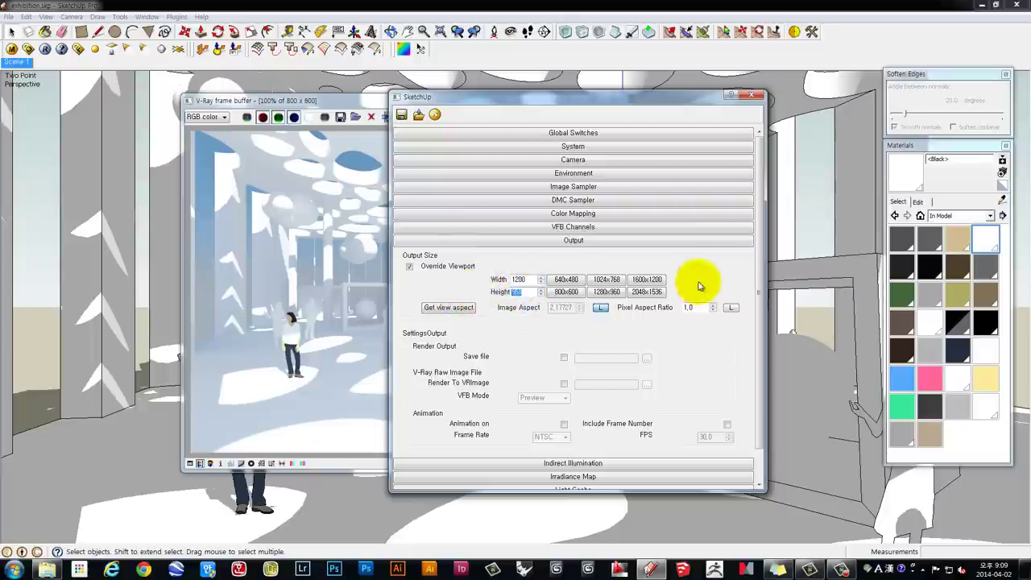
pyautogui.moveTo(761, 256); pyautogui.dragTo(759, 294)
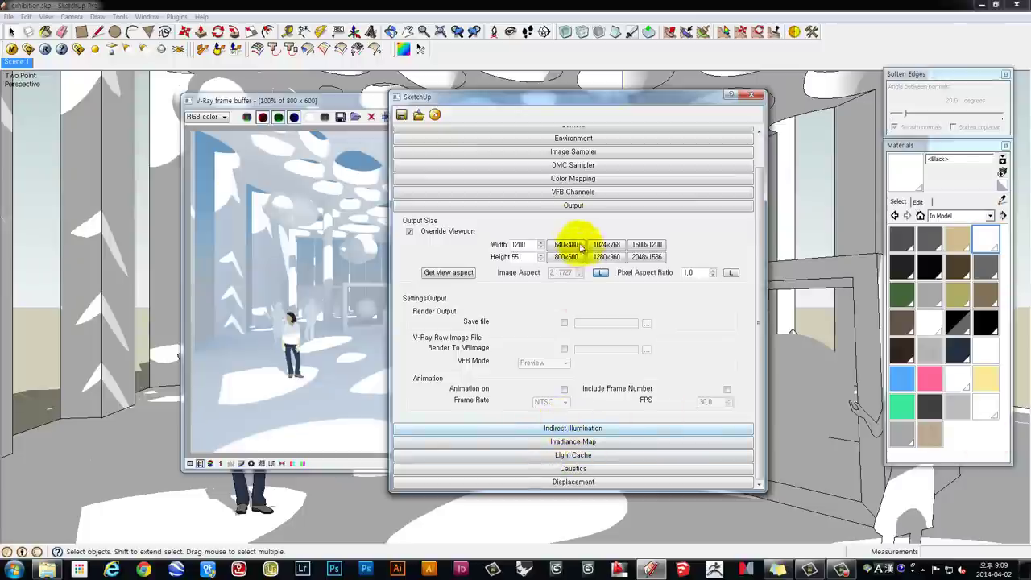
pyautogui.click(573, 205)
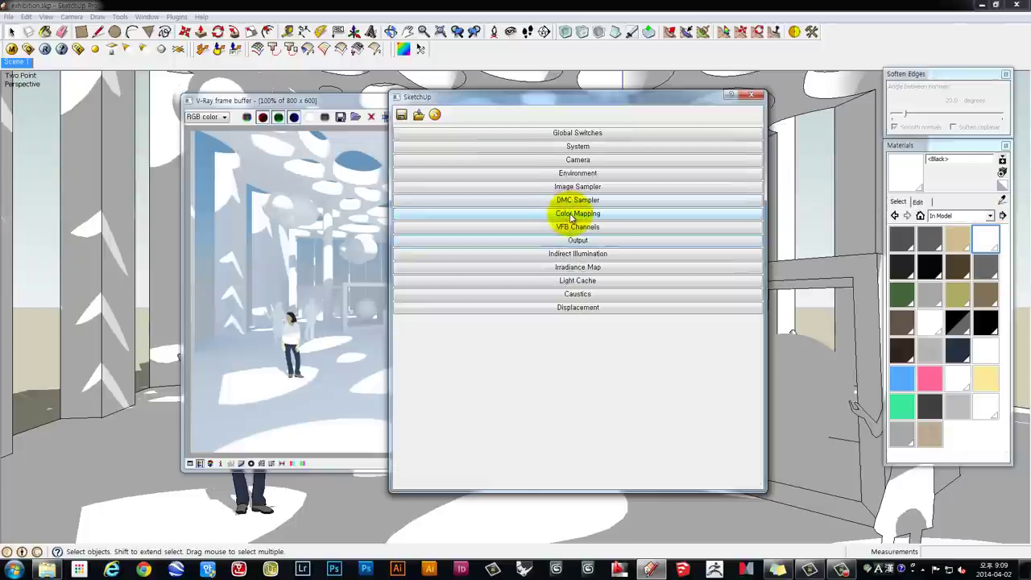
# - Change the V-Ray Color Mapping type from Reinhard to Exponential
pyautogui.click(572, 215)
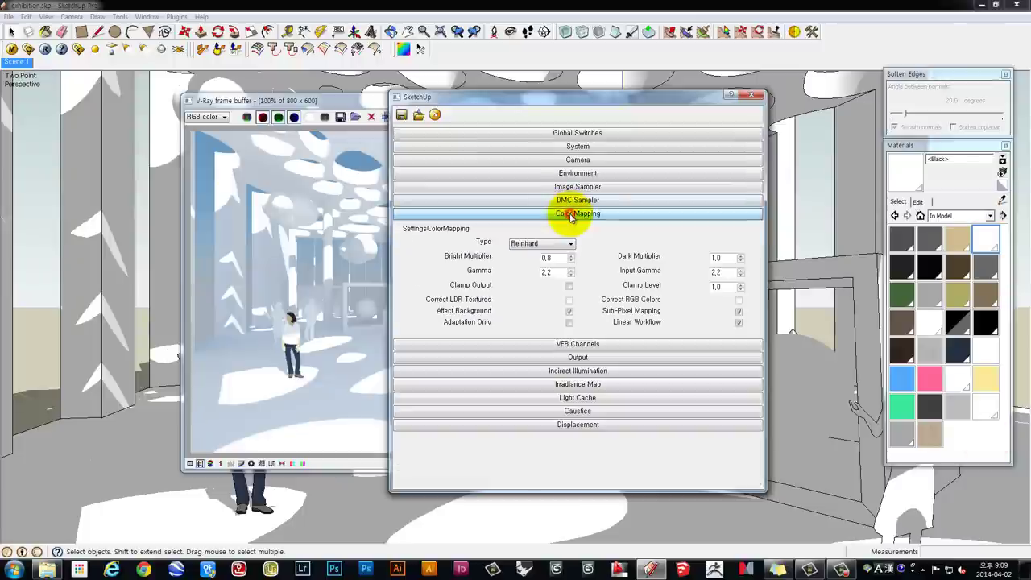
pyautogui.click(532, 244)
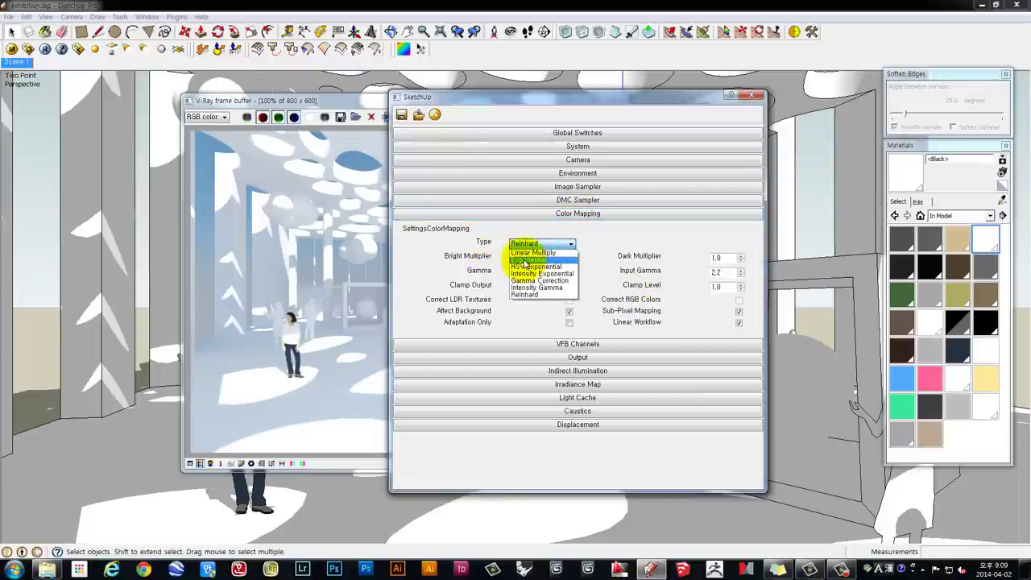
pyautogui.click(526, 260)
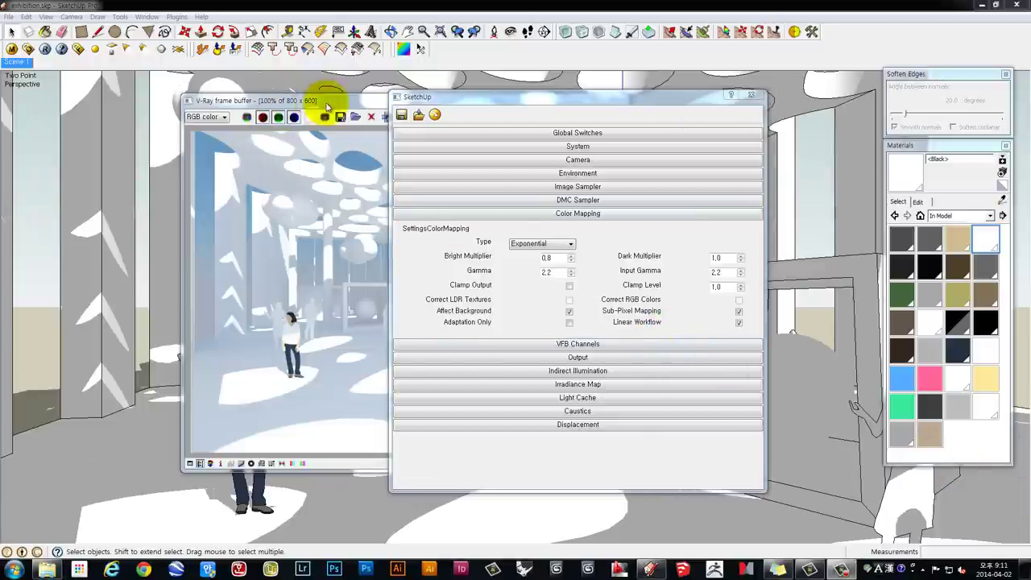
pyautogui.moveTo(338, 105); pyautogui.dragTo(267, 106)
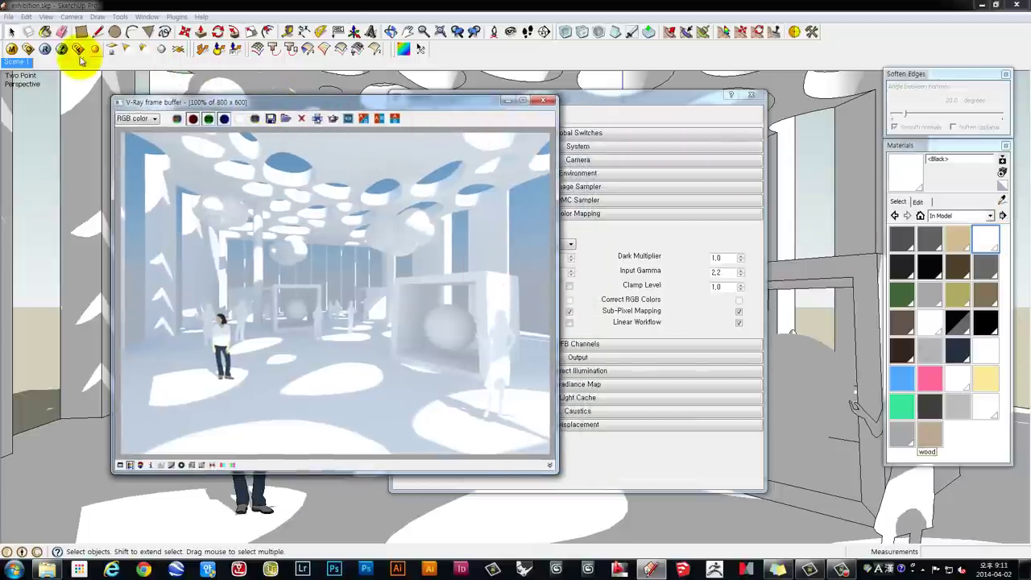
# - Re-render the hall at 1200 x 551 and enlarge the frame buffer window
pyautogui.click(49, 50)
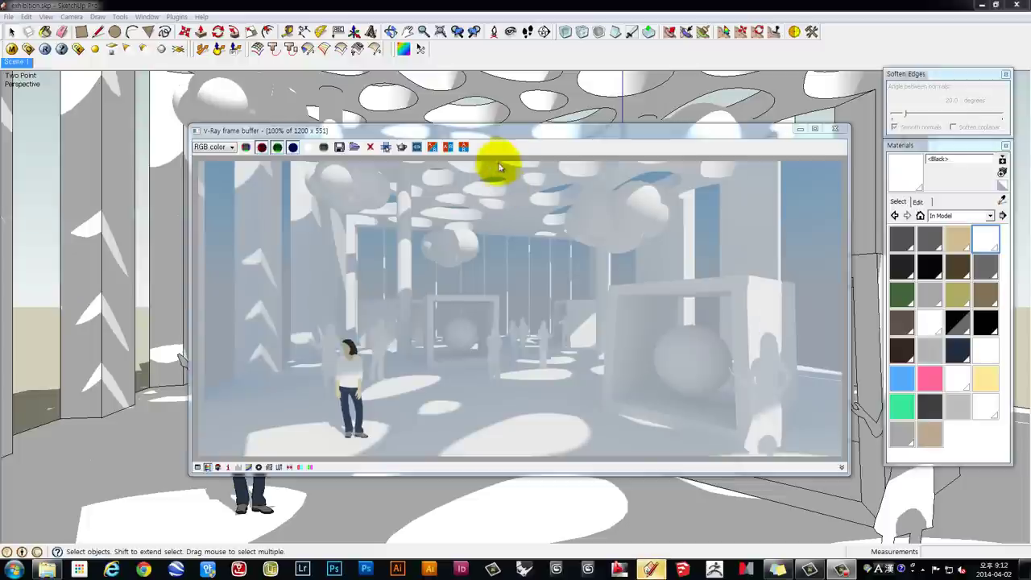
pyautogui.moveTo(500, 133); pyautogui.dragTo(456, 95)
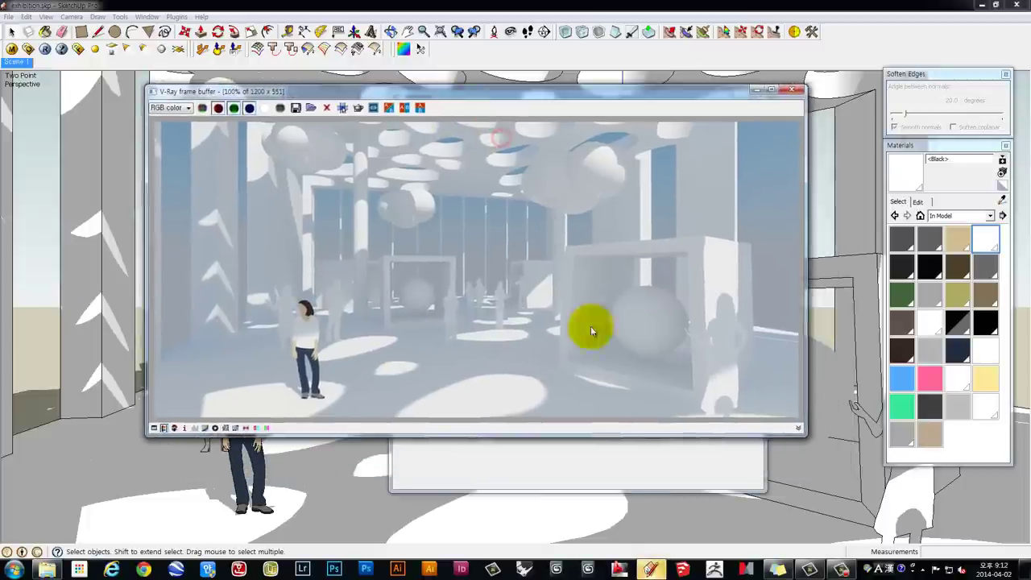
pyautogui.moveTo(687, 439); pyautogui.dragTo(686, 493)
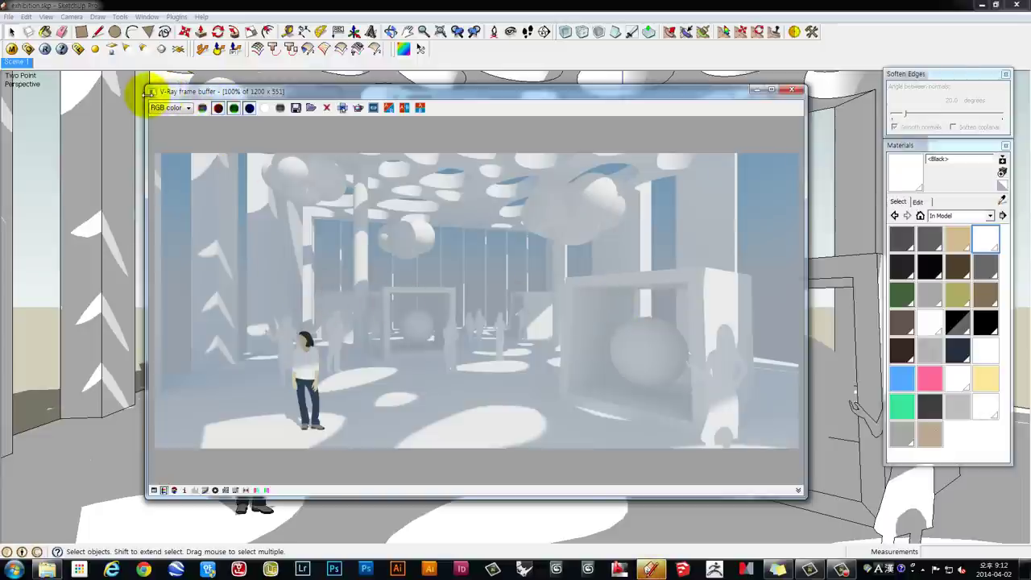
pyautogui.moveTo(146, 93); pyautogui.dragTo(115, 91)
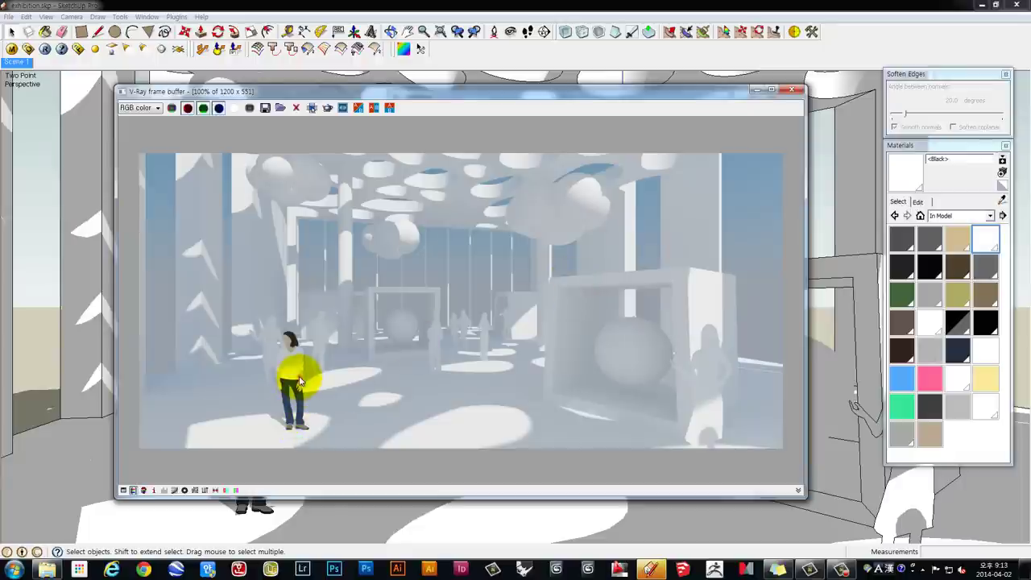
# - Zoom the render to 400% to inspect the soft floor shadows, then back to 100%
pyautogui.scroll(1, 298, 383)
pyautogui.scroll(1, 295, 380)
pyautogui.moveTo(283, 386); pyautogui.dragTo(346, 311, button='middle')
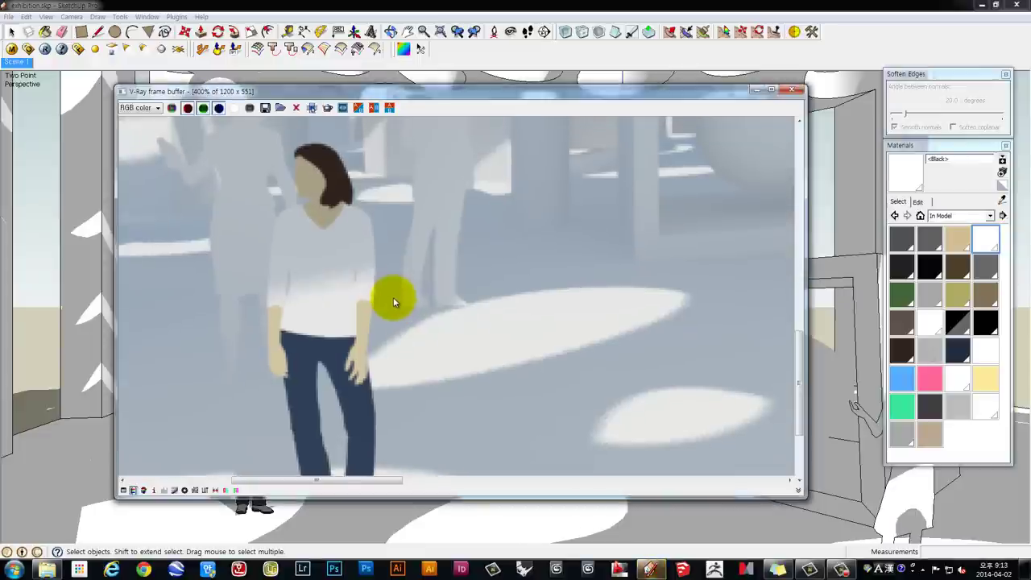
pyautogui.scroll(-1, 393, 303)
pyautogui.scroll(-1, 393, 302)
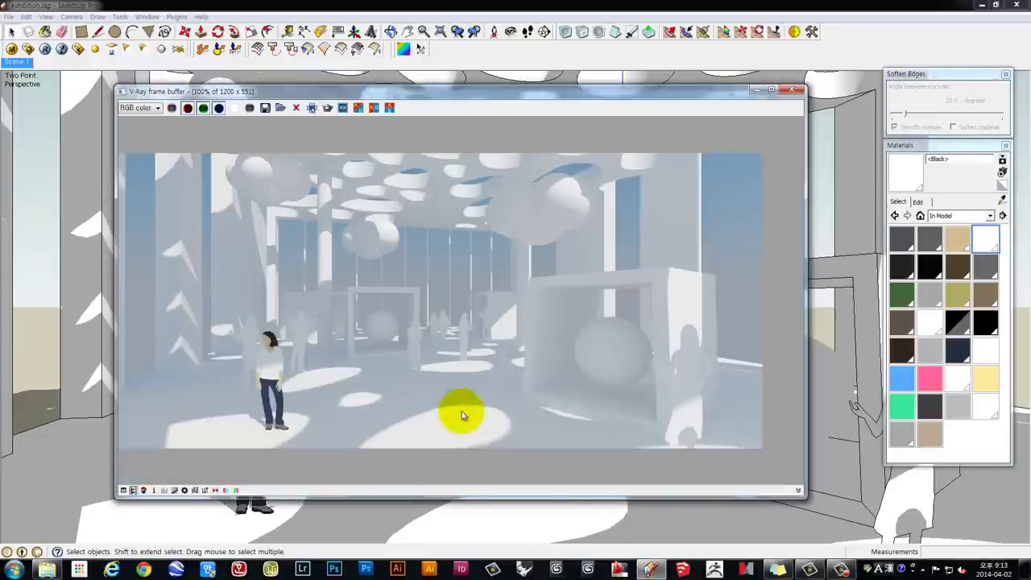
pyautogui.scroll(1, 417, 412)
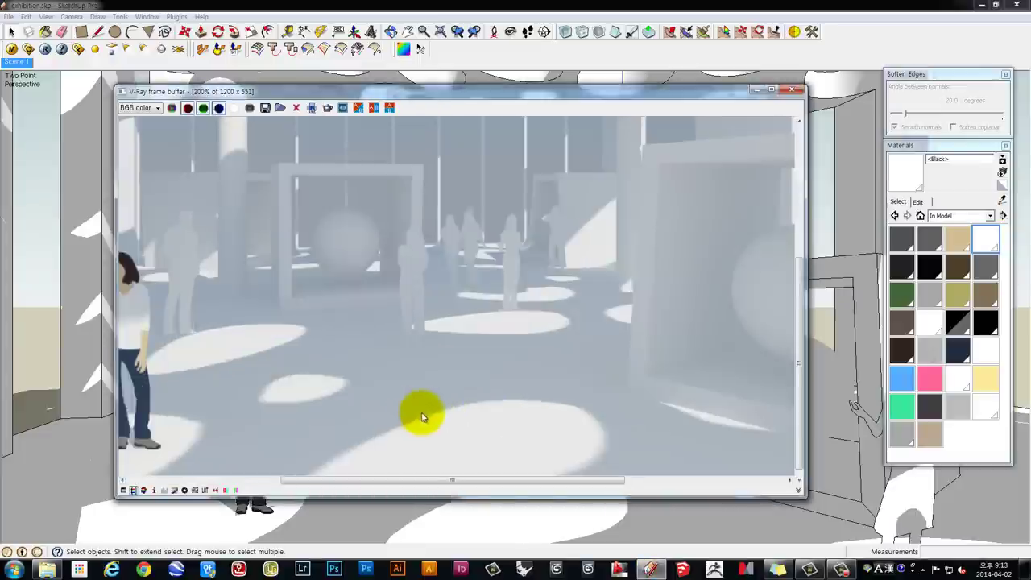
pyautogui.scroll(1, 419, 414)
pyautogui.moveTo(456, 412); pyautogui.dragTo(456, 345, button='middle')
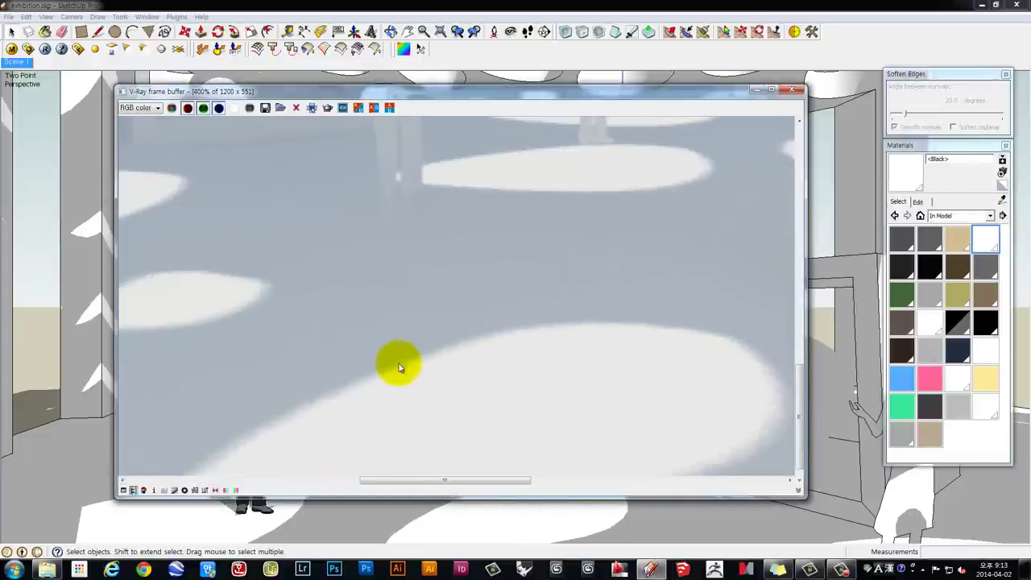
pyautogui.scroll(-1, 319, 367)
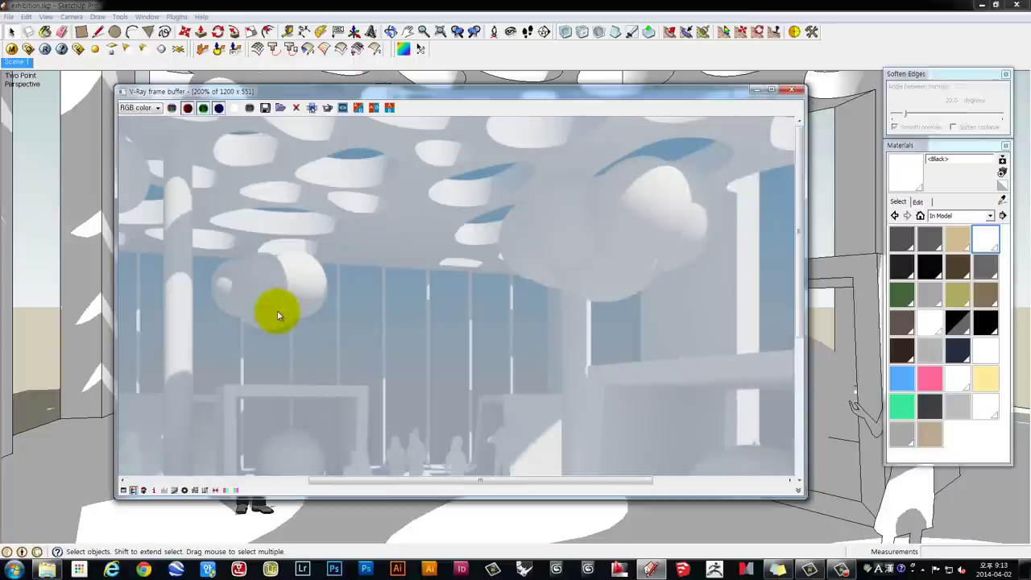
pyautogui.scroll(-1, 277, 312)
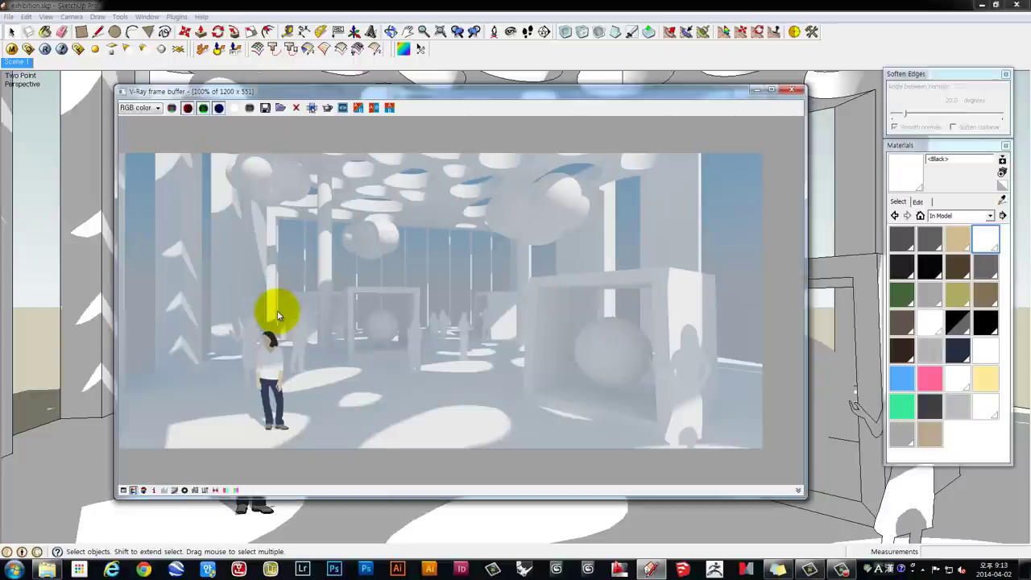
# - In the GI sky texture, set sunlight Size to 3.0 and shadow Subdivs to 36
pyautogui.click(28, 48)
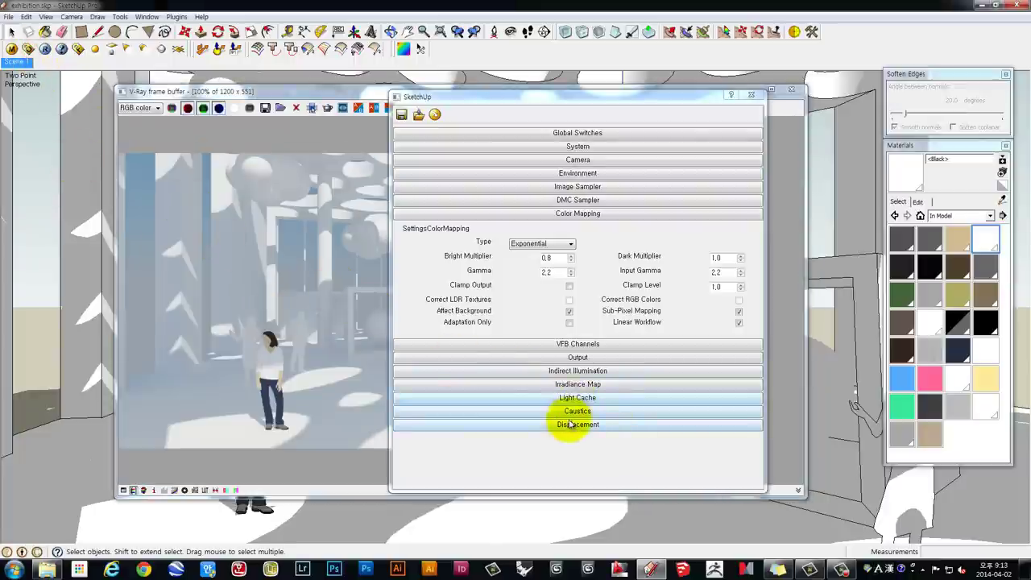
pyautogui.click(568, 173)
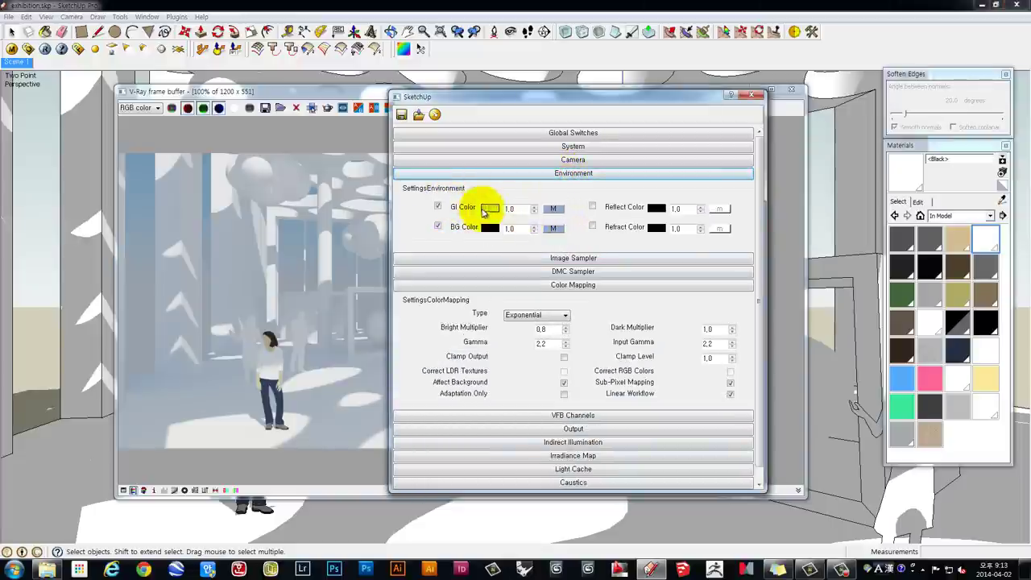
pyautogui.click(556, 209)
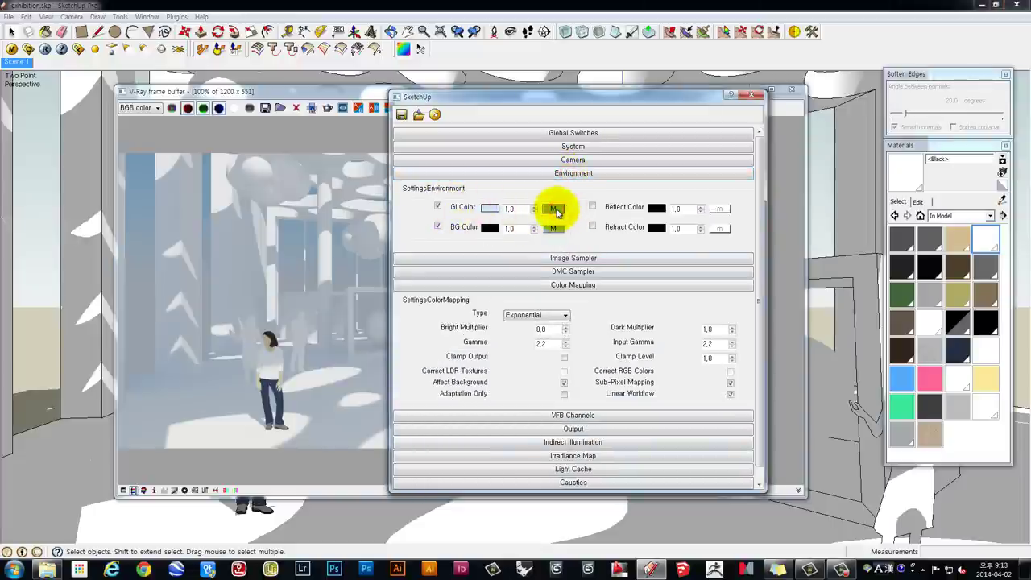
pyautogui.click(556, 209)
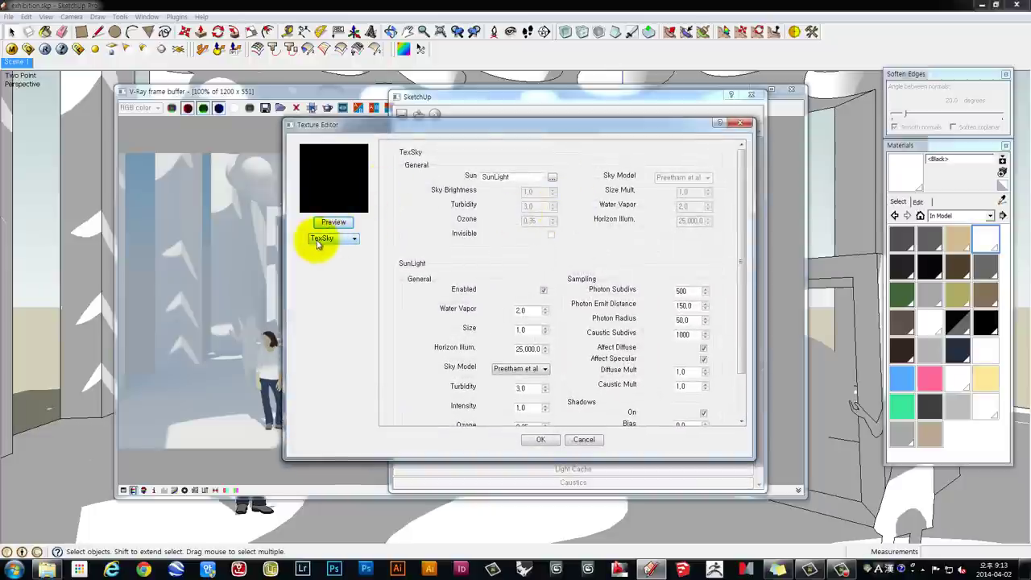
pyautogui.moveTo(492, 125); pyautogui.dragTo(390, 125)
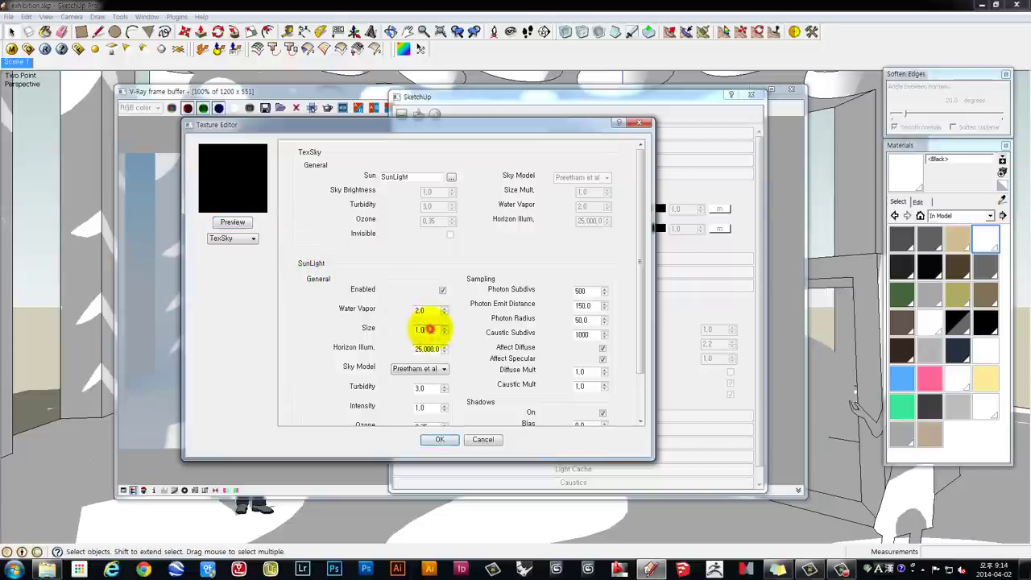
pyautogui.moveTo(429, 329); pyautogui.dragTo(368, 329)
pyautogui.write('3')
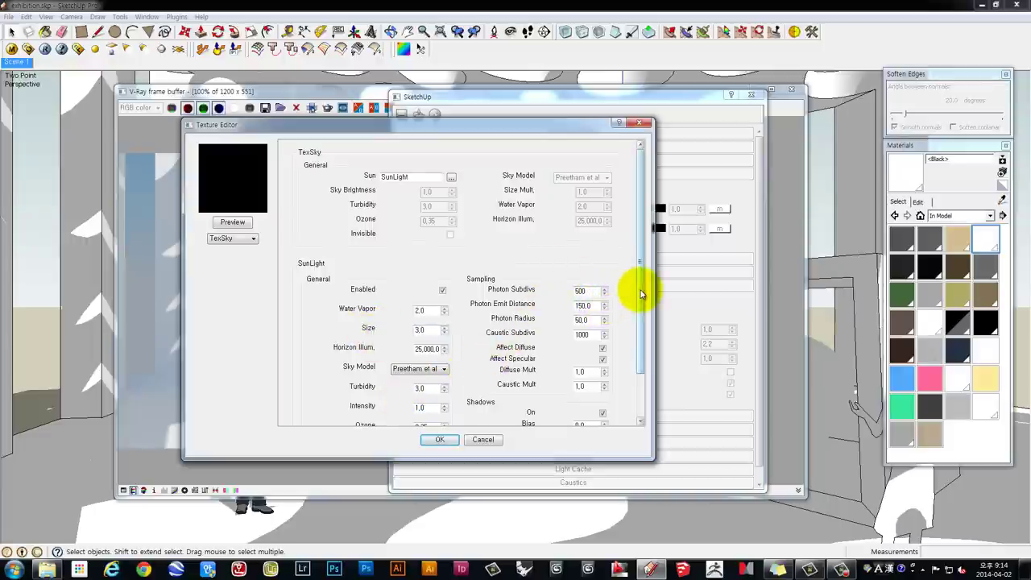
pyautogui.moveTo(641, 294); pyautogui.dragTo(640, 344)
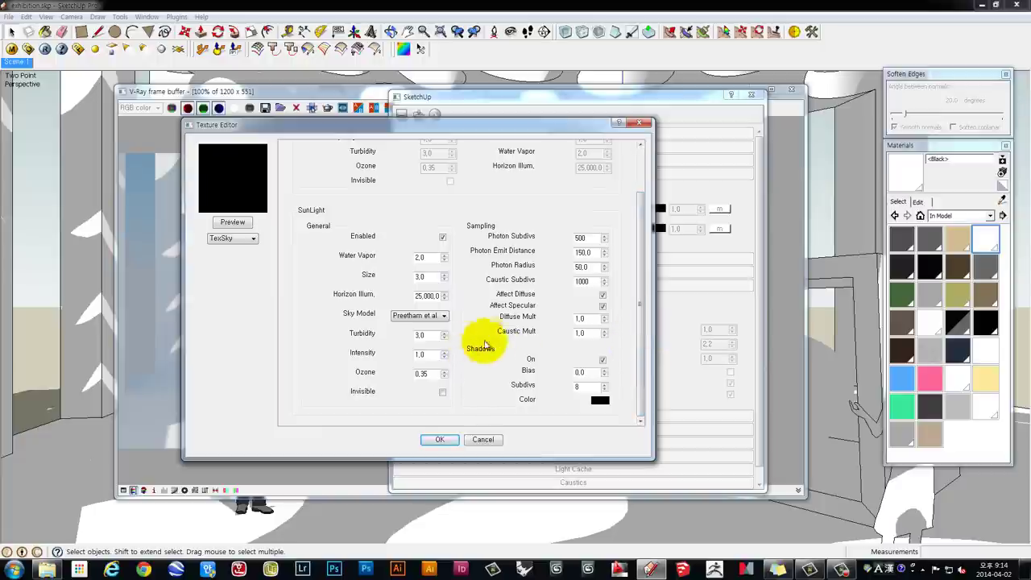
pyautogui.doubleClick(589, 388)
pyautogui.write('36')
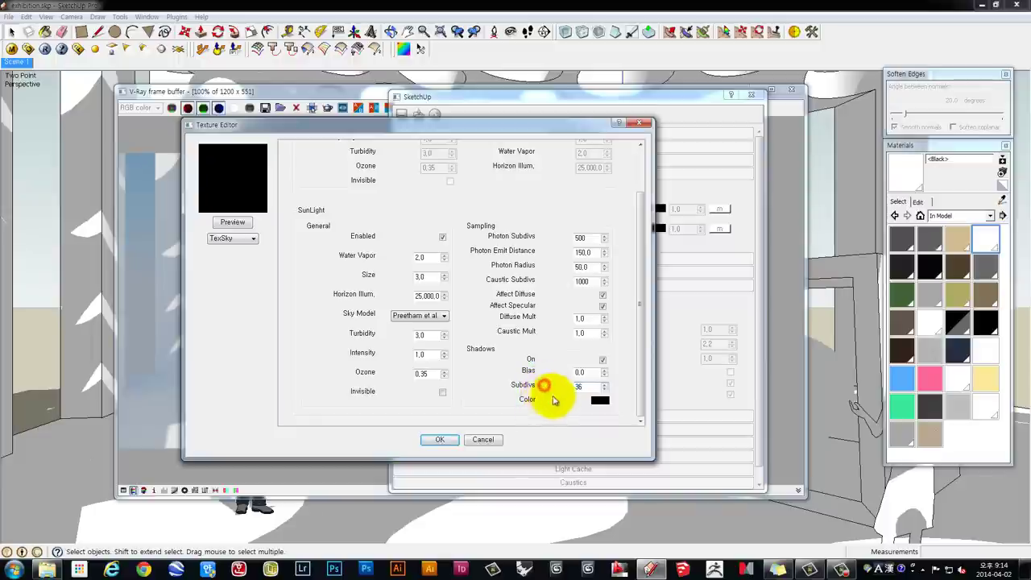
pyautogui.click(449, 441)
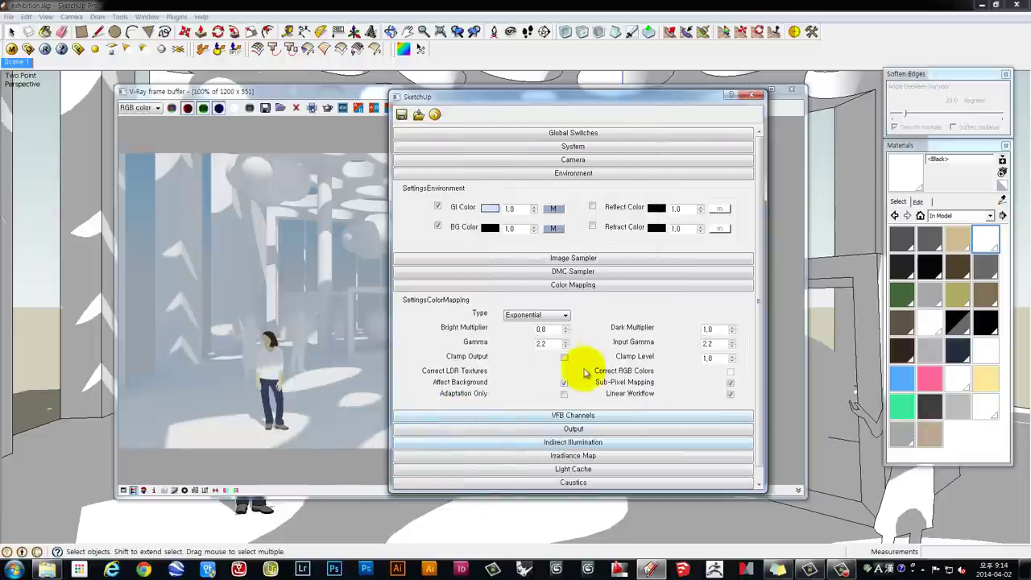
# - Move the V-Ray Options window up-left and expand Light Cache, showing Subdivs 800
pyautogui.scroll(-1, 764, 304)
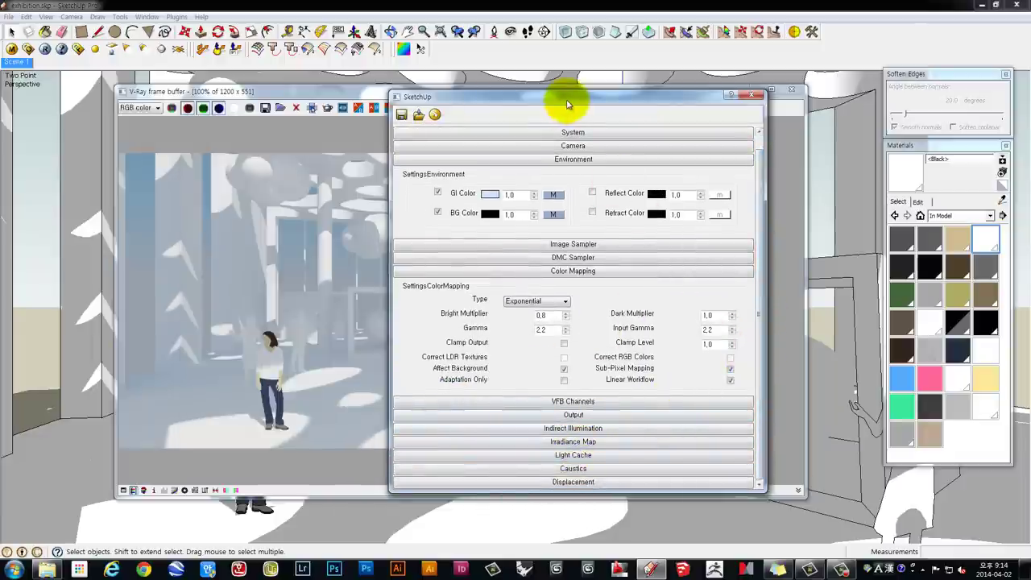
pyautogui.moveTo(564, 97); pyautogui.dragTo(521, 50)
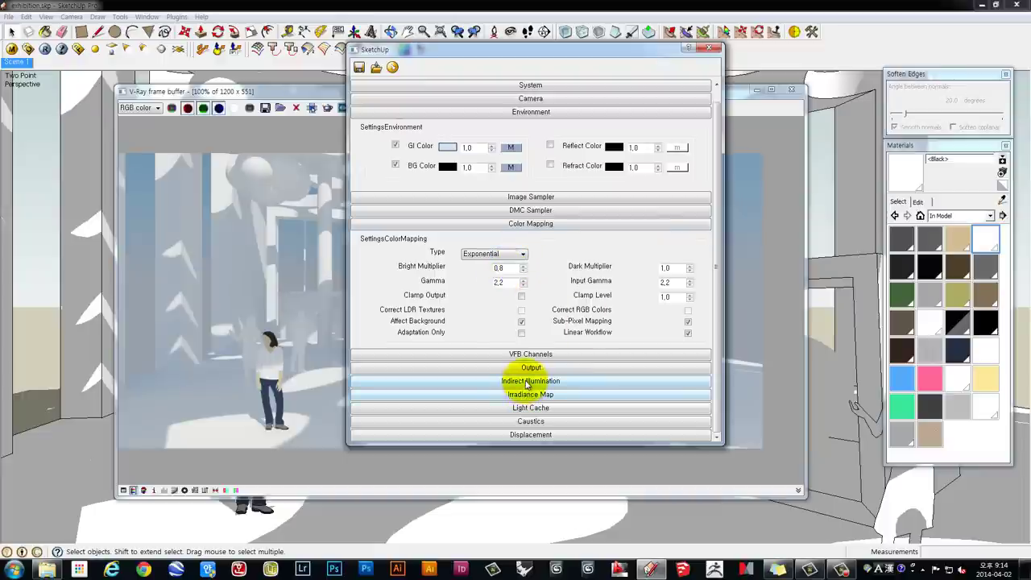
pyautogui.click(528, 408)
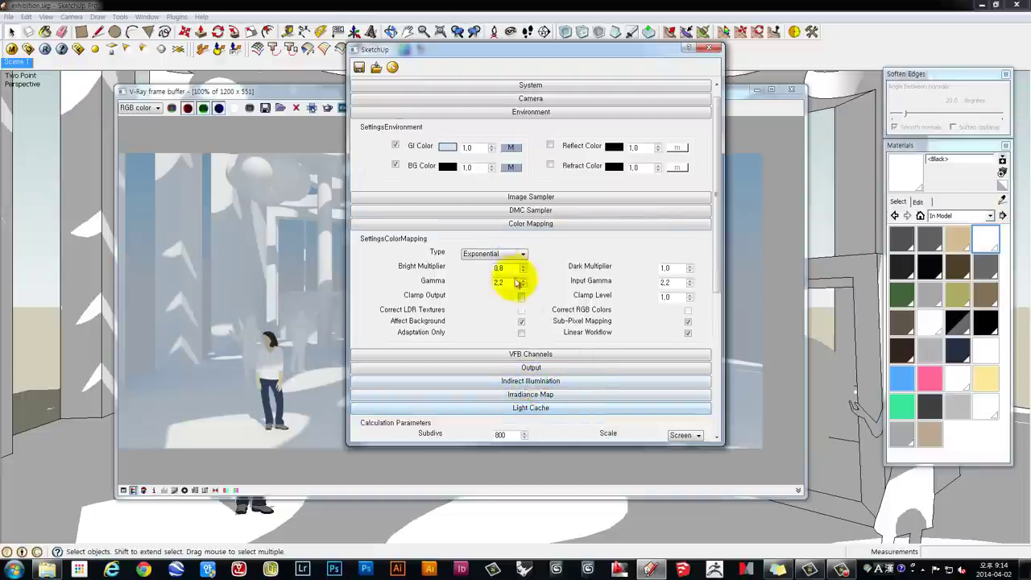
# - Set Light Cache Subdivs to 1200 and Passes to 8, briefly checking the Output rollout
pyautogui.moveTo(717, 270); pyautogui.dragTo(710, 376)
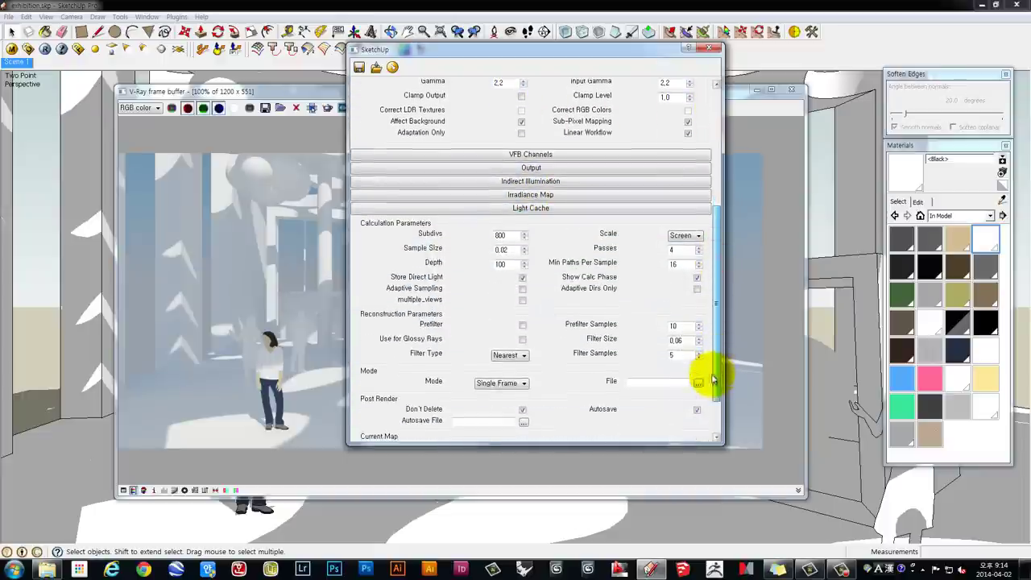
pyautogui.doubleClick(506, 236)
pyautogui.write('1200')
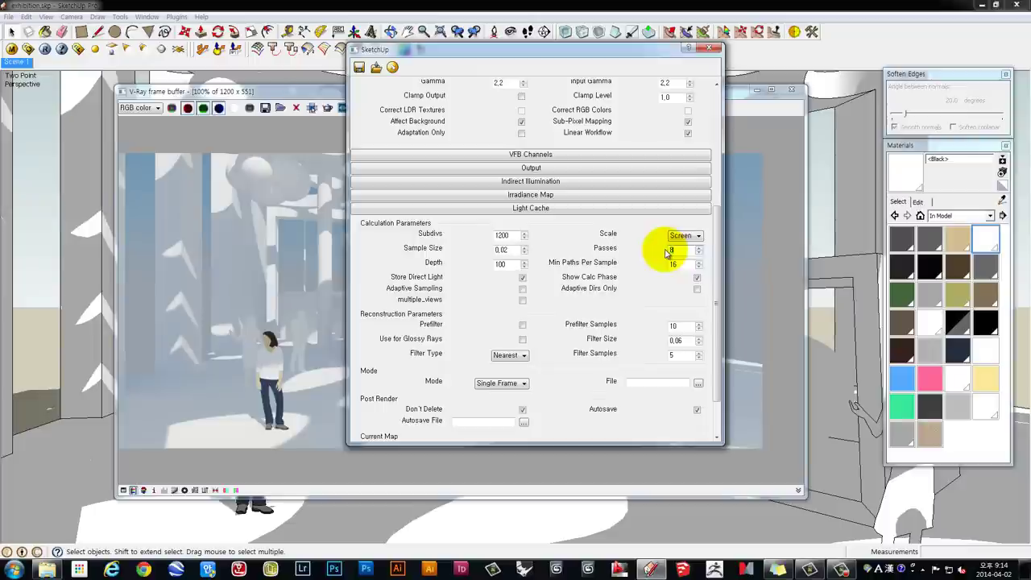
pyautogui.click(560, 219)
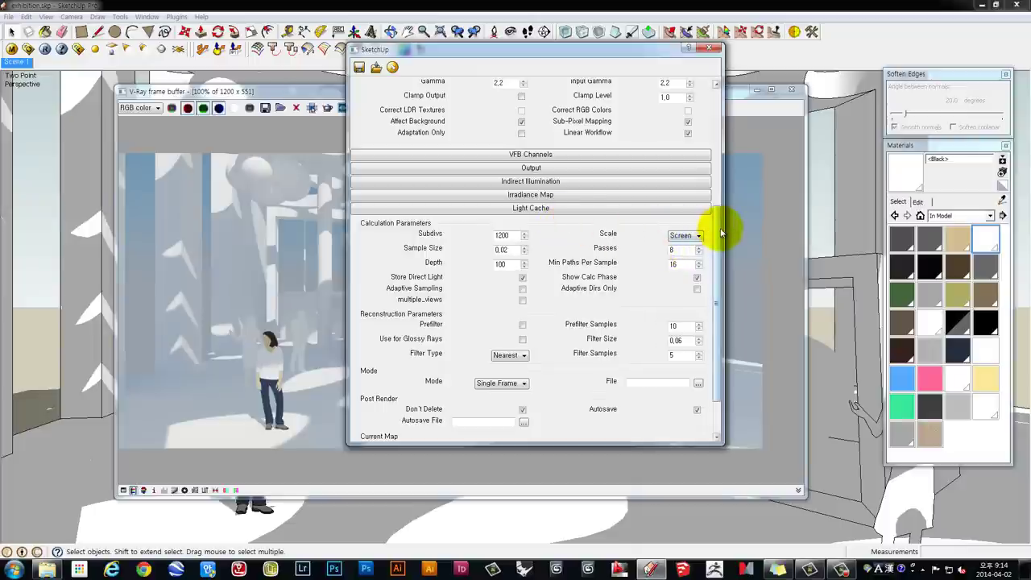
pyautogui.moveTo(722, 234); pyautogui.dragTo(722, 272)
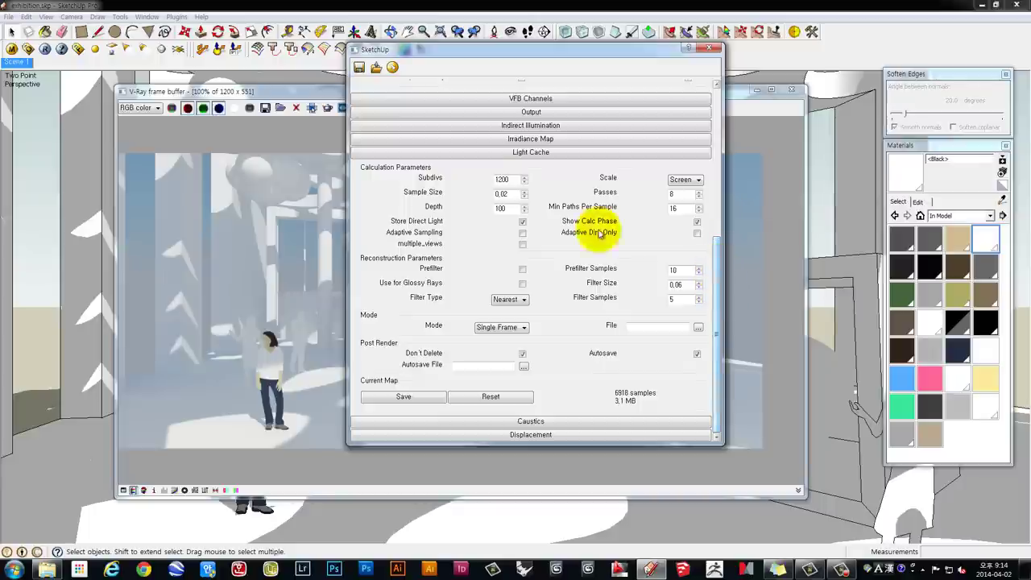
pyautogui.moveTo(718, 286); pyautogui.dragTo(716, 212)
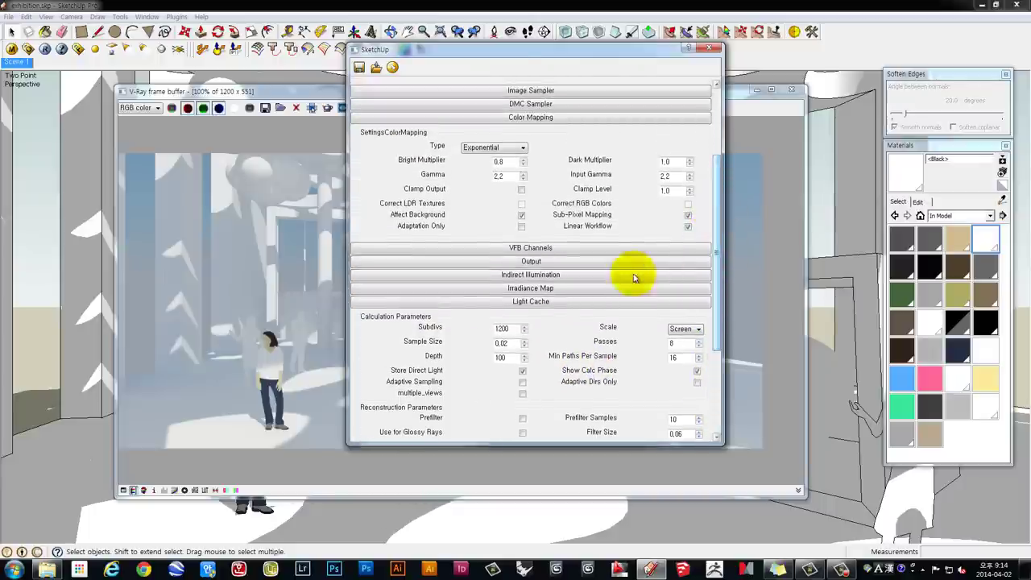
pyautogui.click(537, 264)
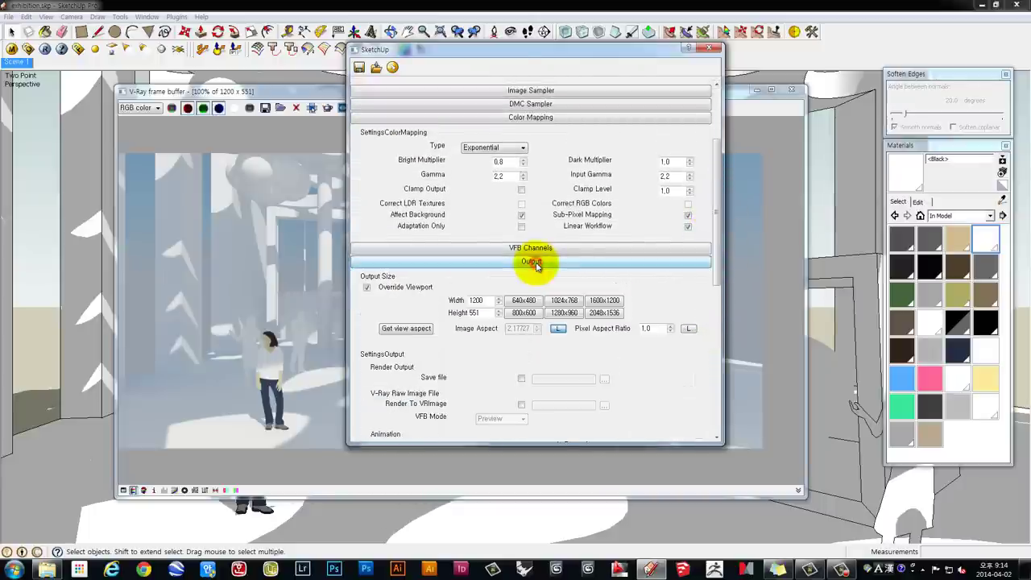
pyautogui.click(533, 264)
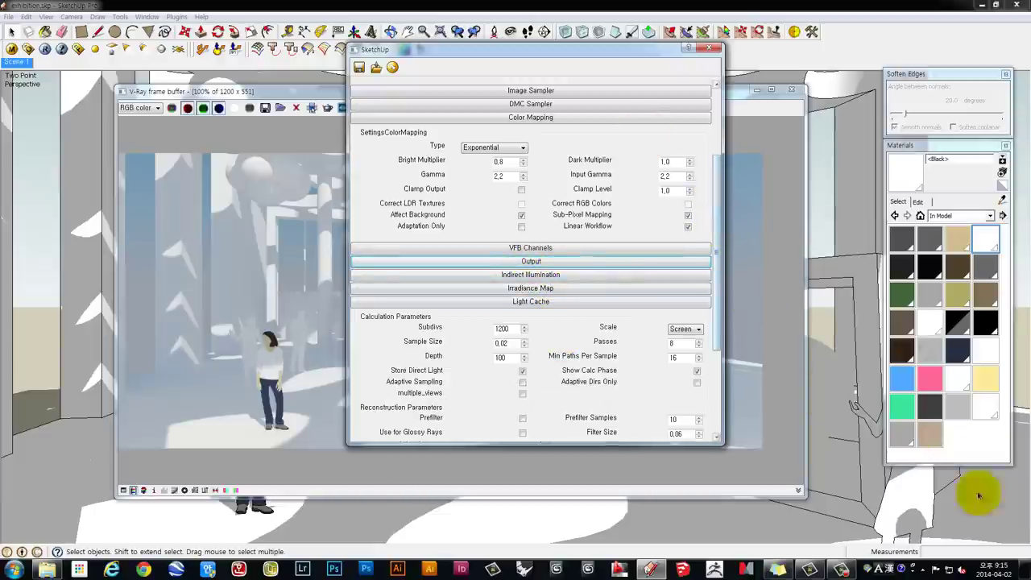
# - Bring the new hall render forward and zoom and pan to check the updated lighting
pyautogui.click(777, 403)
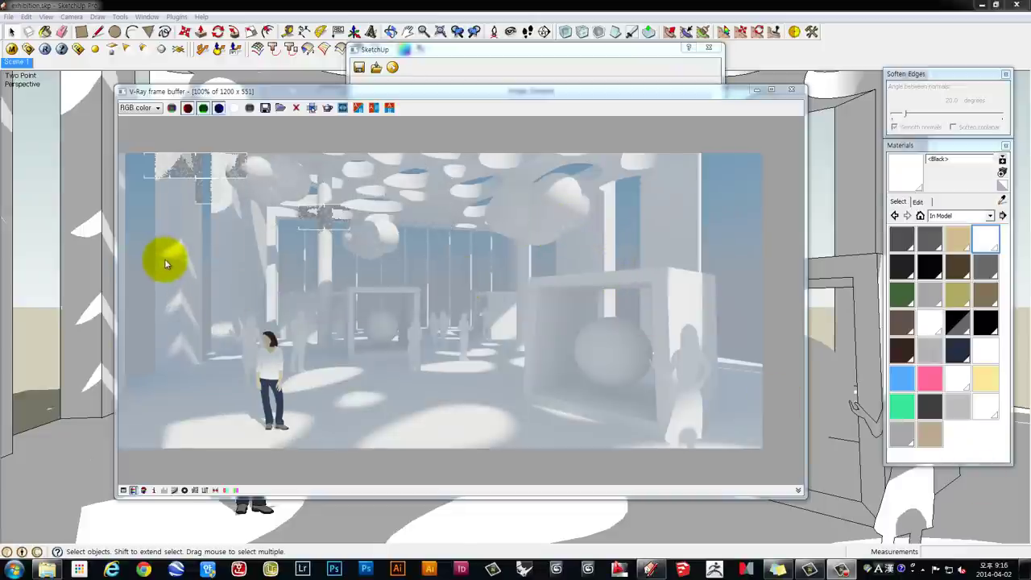
pyautogui.scroll(1, 164, 258)
pyautogui.scroll(1, 170, 260)
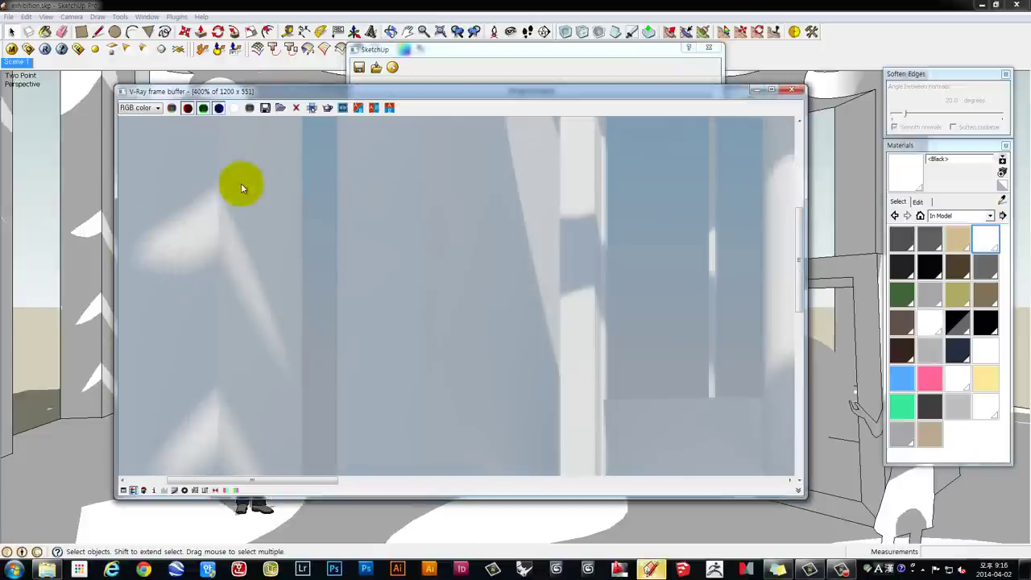
pyautogui.moveTo(241, 183); pyautogui.dragTo(283, 340, button='middle')
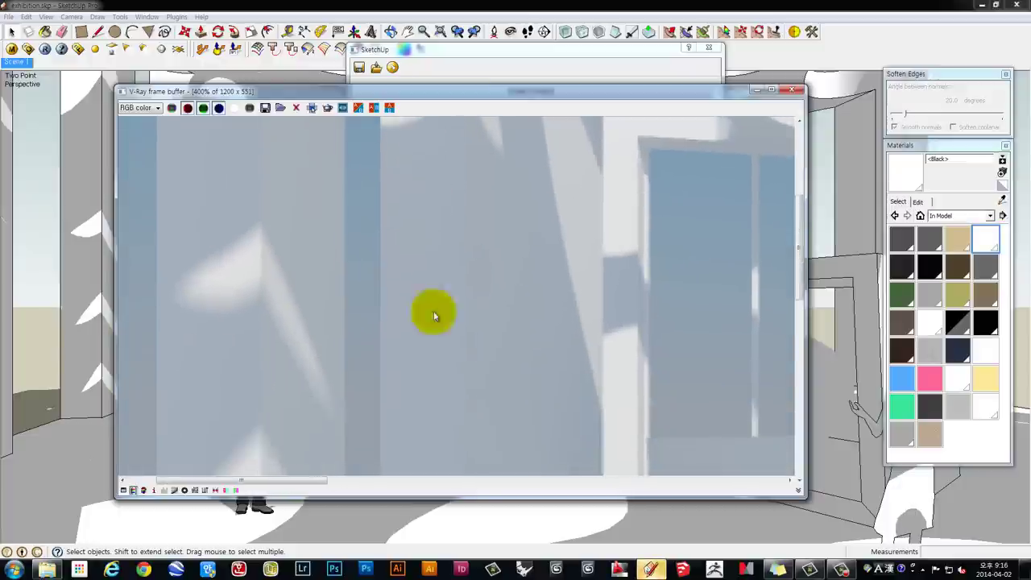
pyautogui.scroll(-1, 386, 188)
pyautogui.scroll(-1, 410, 244)
pyautogui.moveTo(483, 299); pyautogui.dragTo(350, 261, button='middle')
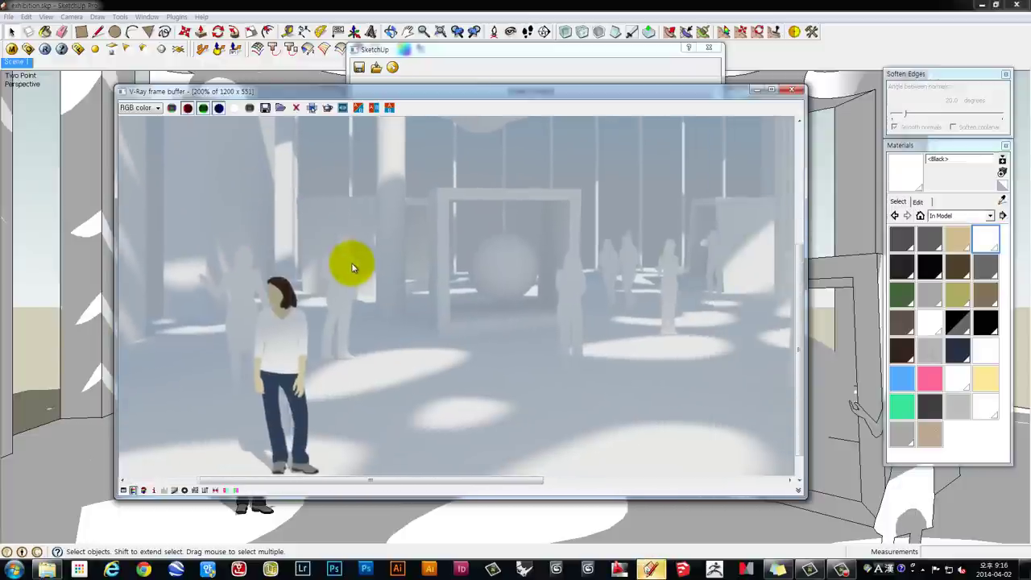
pyautogui.scroll(-1, 350, 260)
pyautogui.moveTo(453, 213); pyautogui.dragTo(490, 274, button='middle')
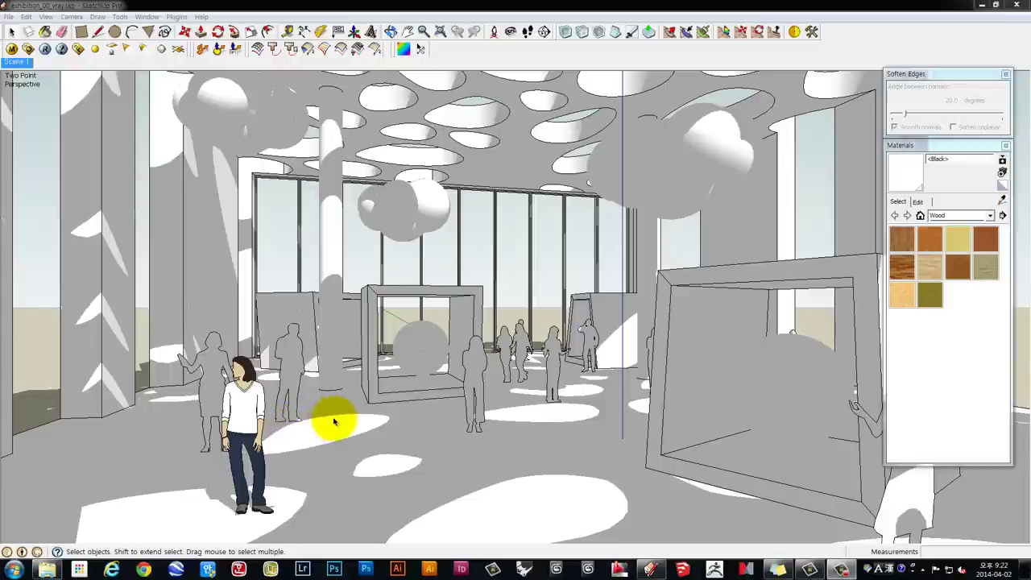
# - Switch to shaded view without edges, select the floor face, and start a new woodfloor_00 material from In Model
pyautogui.click(334, 421)
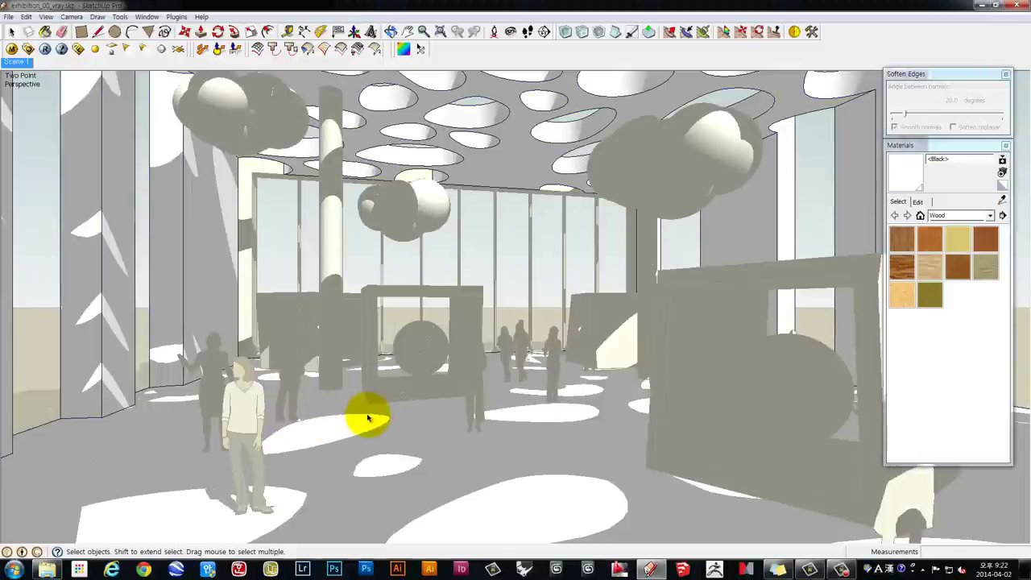
pyautogui.click(361, 422)
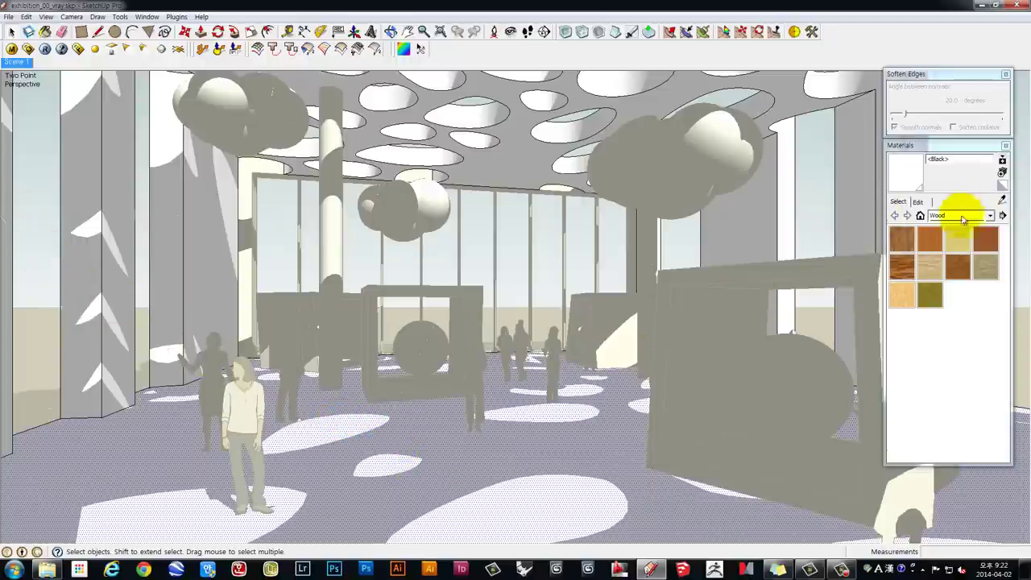
pyautogui.click(961, 215)
pyautogui.click(961, 216)
pyautogui.scroll(3, 1003, 271)
pyautogui.scroll(3, 994, 234)
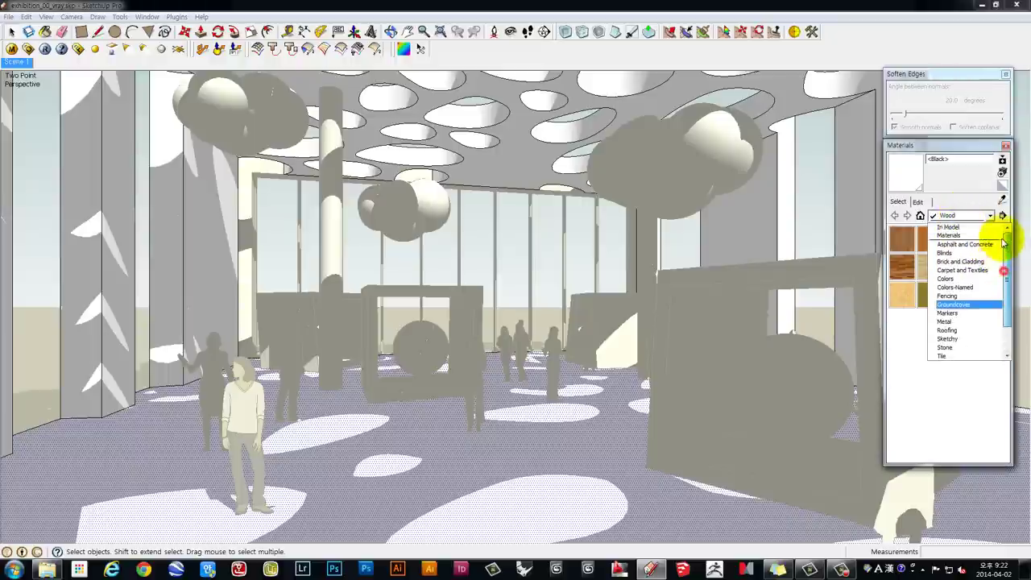
pyautogui.click(984, 230)
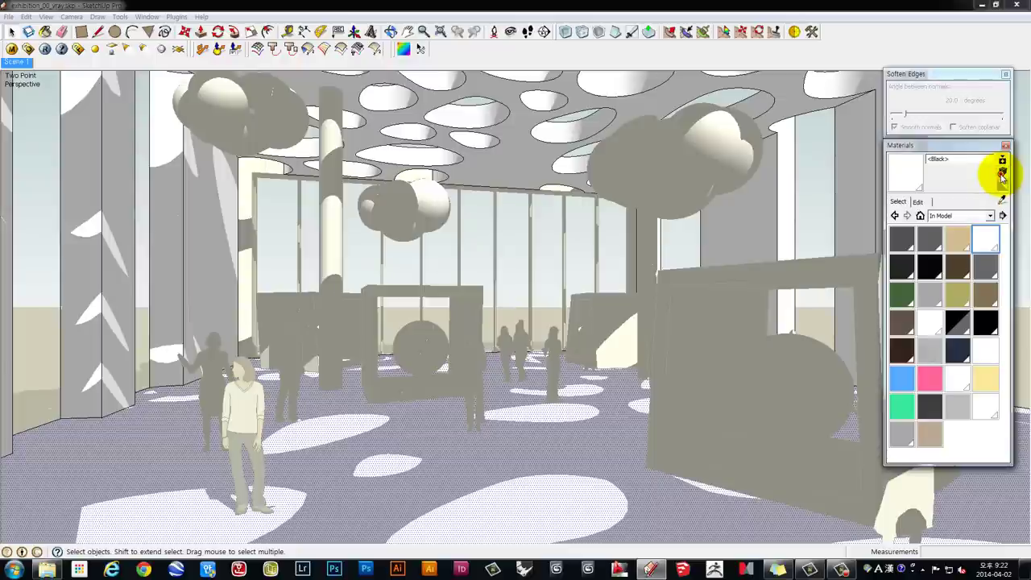
pyautogui.click(1002, 174)
pyautogui.write('woodfloor_00')
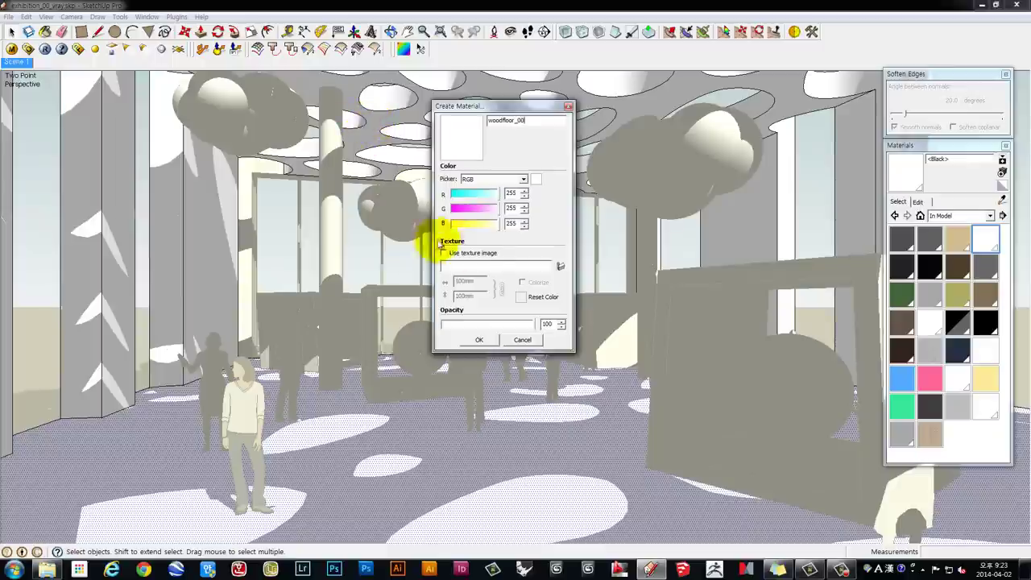
# - Enable a texture image and load AS2_wood_15.jpg from the Desktop Vray_materials folder
pyautogui.click(553, 239)
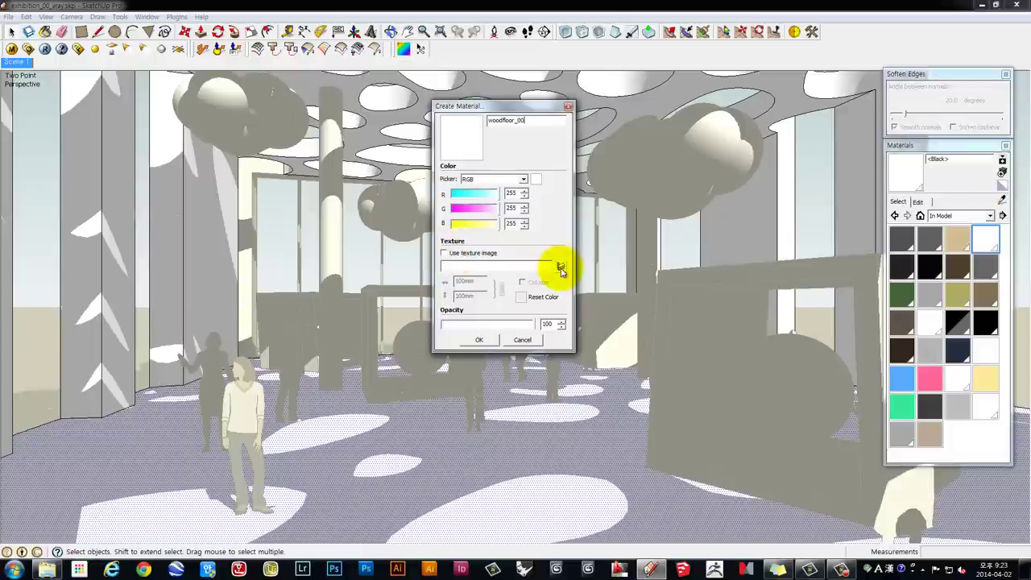
pyautogui.click(445, 254)
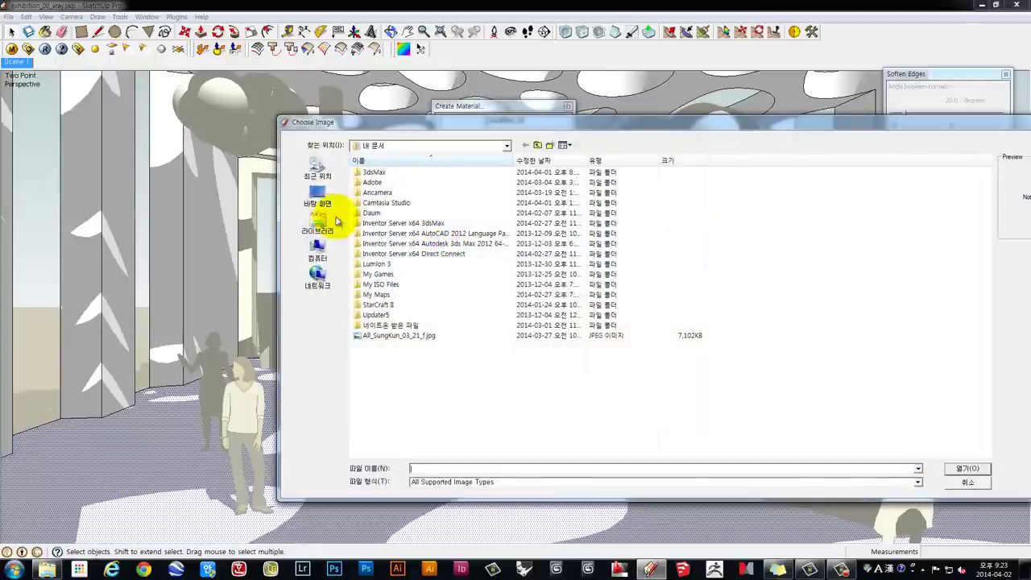
pyautogui.click(317, 197)
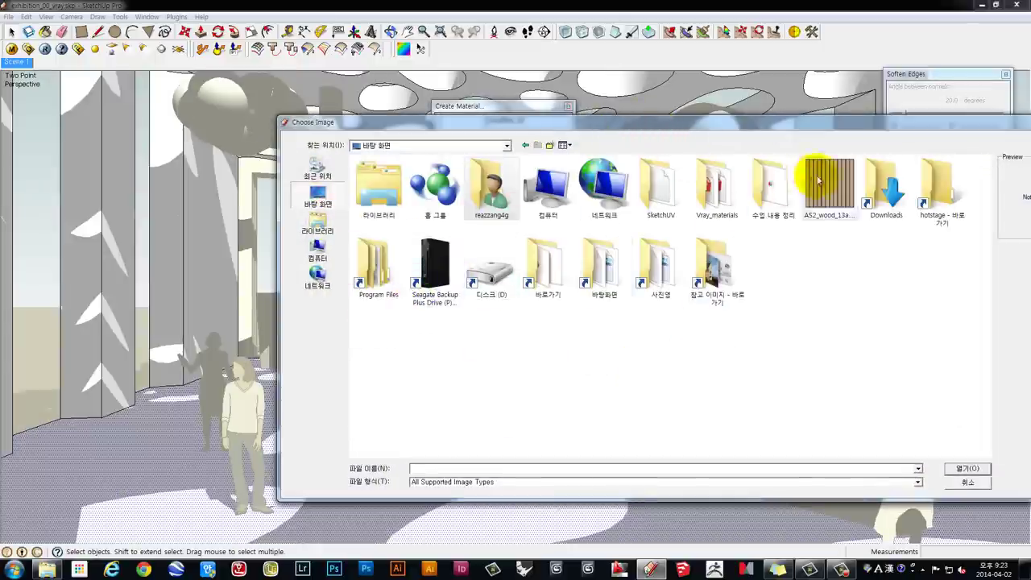
pyautogui.doubleClick(717, 208)
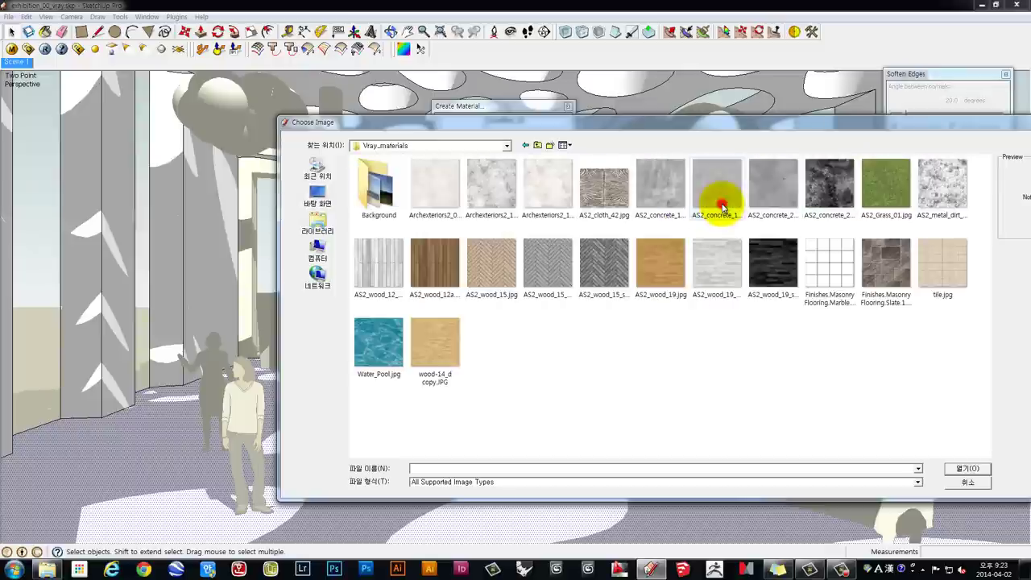
pyautogui.click(492, 271)
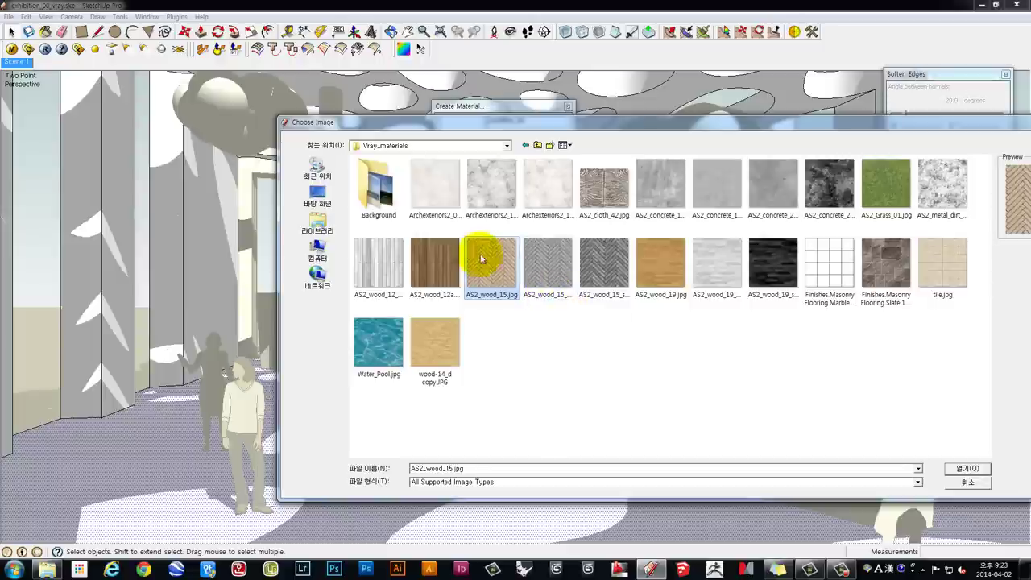
pyautogui.click(968, 474)
pyautogui.click(969, 470)
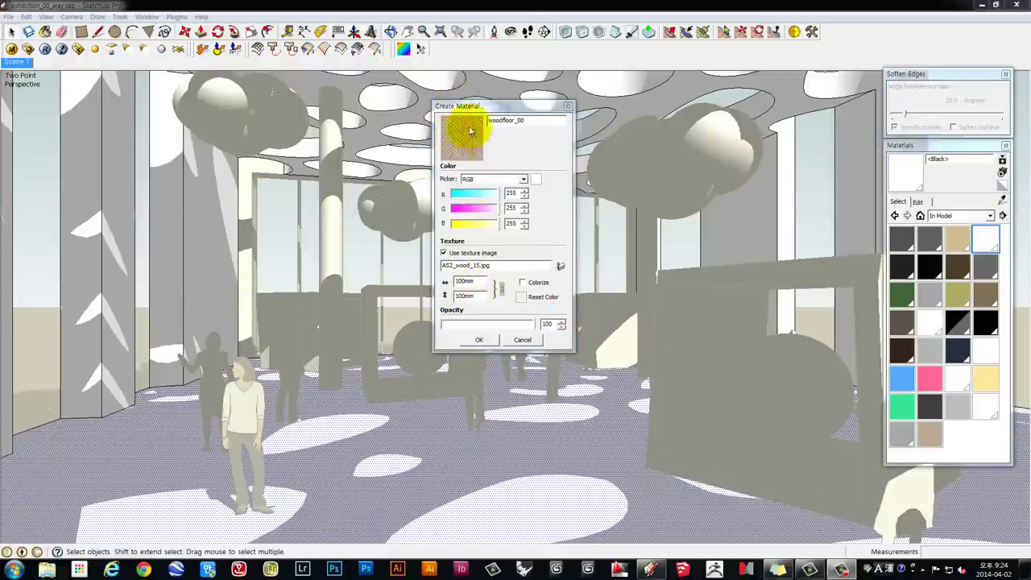
# - Set the texture size to 1600mm and create the woodfloor_00 material
pyautogui.moveTo(472, 105); pyautogui.dragTo(514, 93)
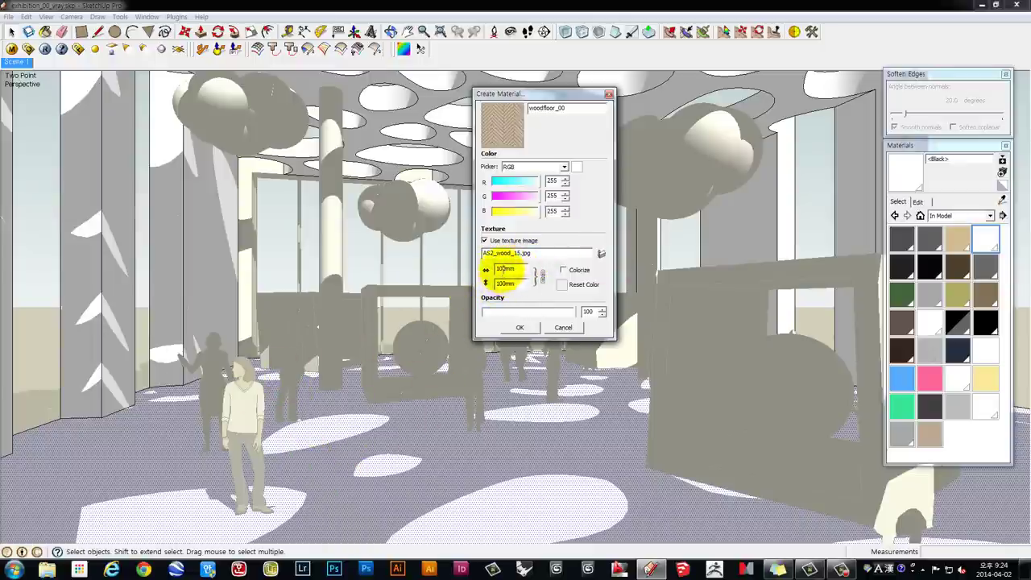
pyautogui.doubleClick(513, 269)
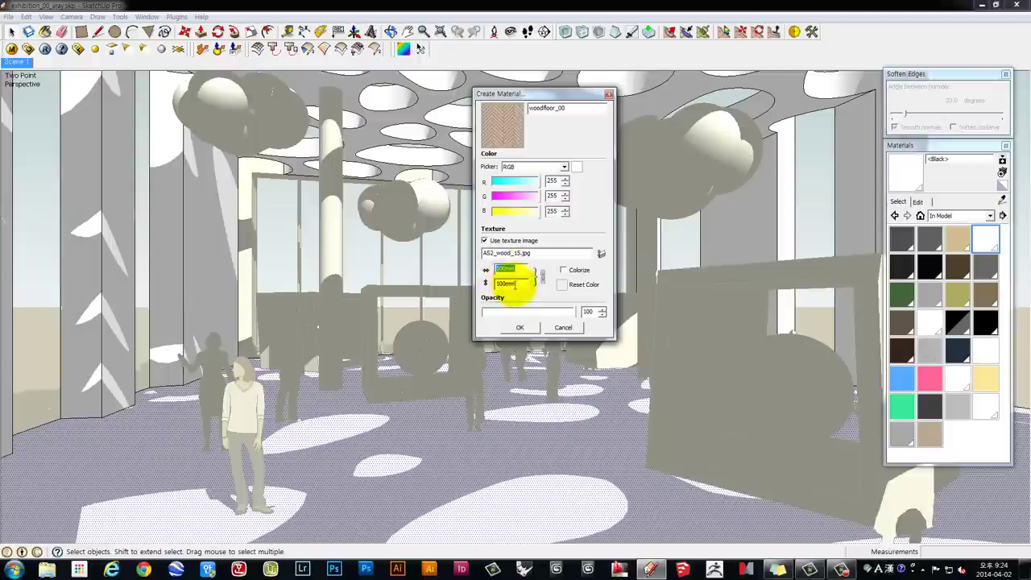
pyautogui.doubleClick(513, 282)
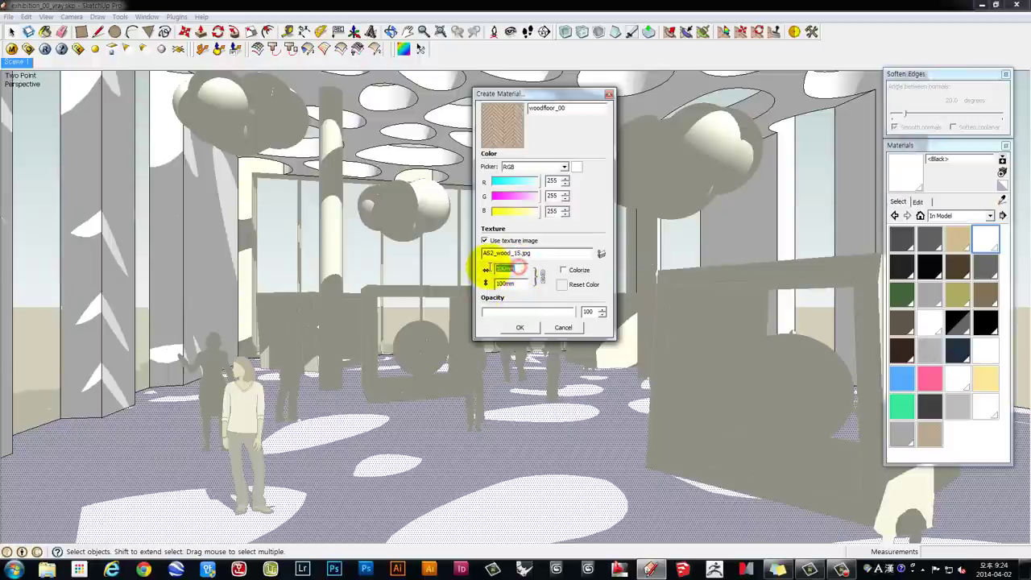
pyautogui.doubleClick(512, 270)
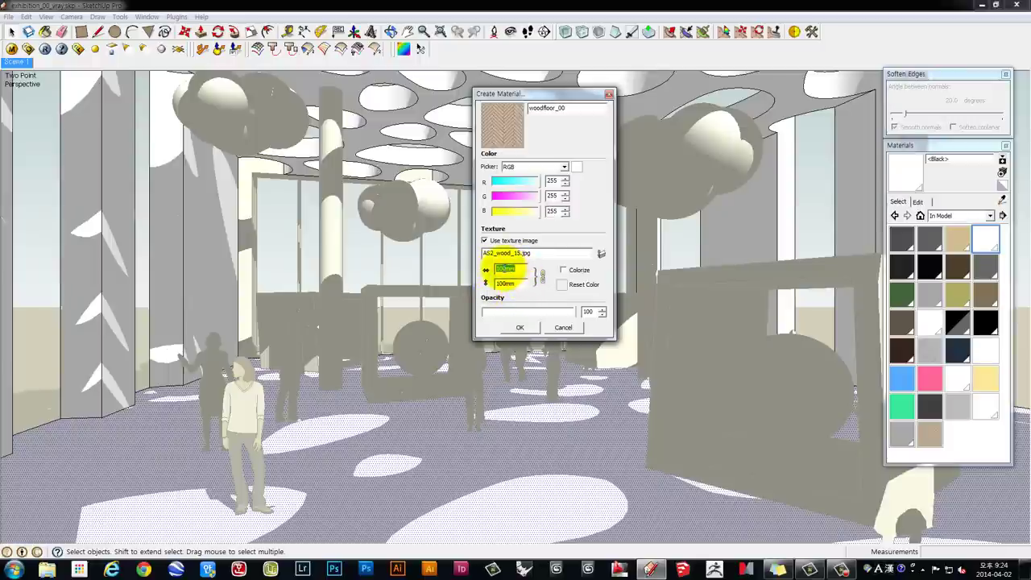
pyautogui.write('150')
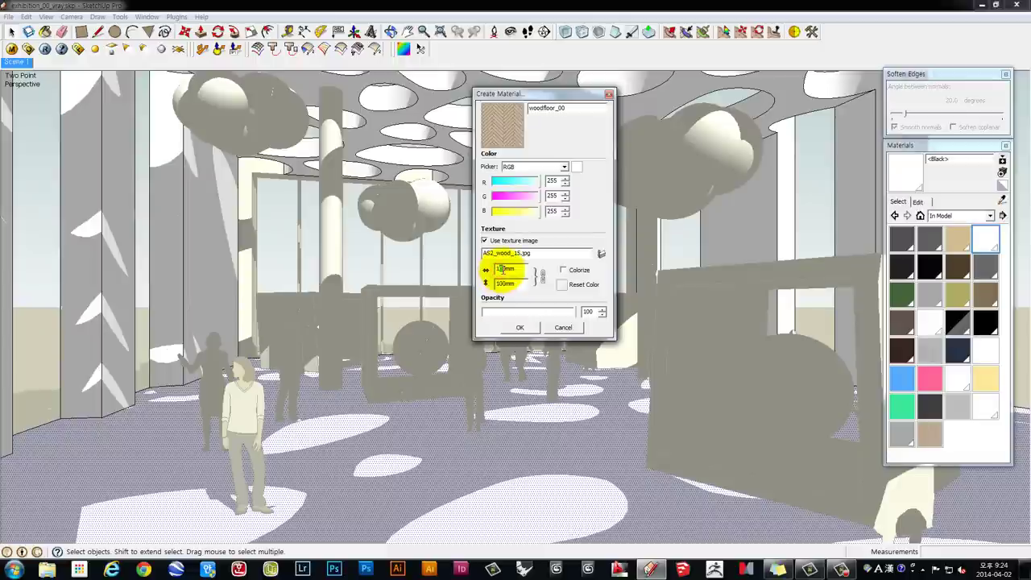
pyautogui.press('Return')
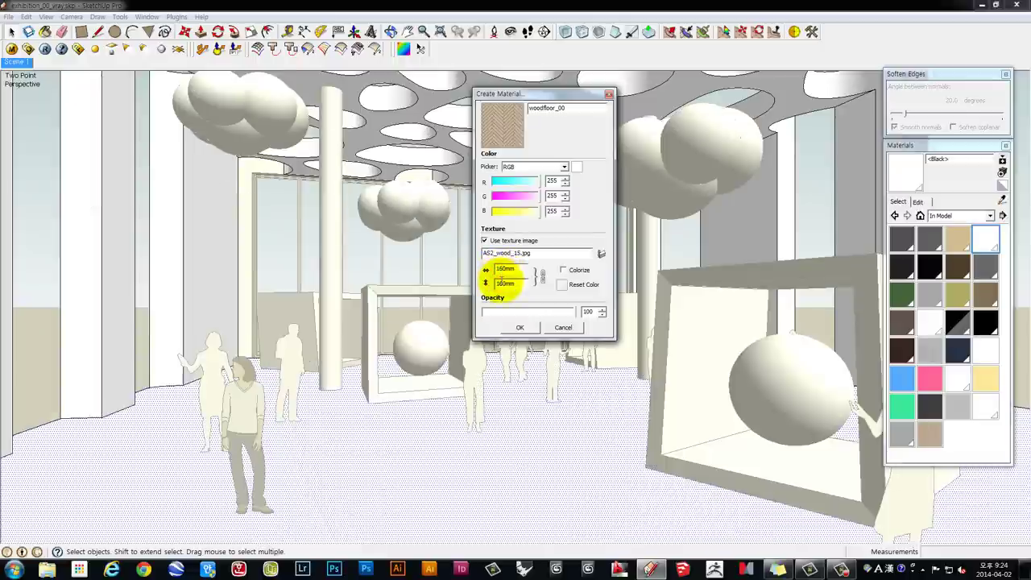
pyautogui.write('0')
pyautogui.press('Return')
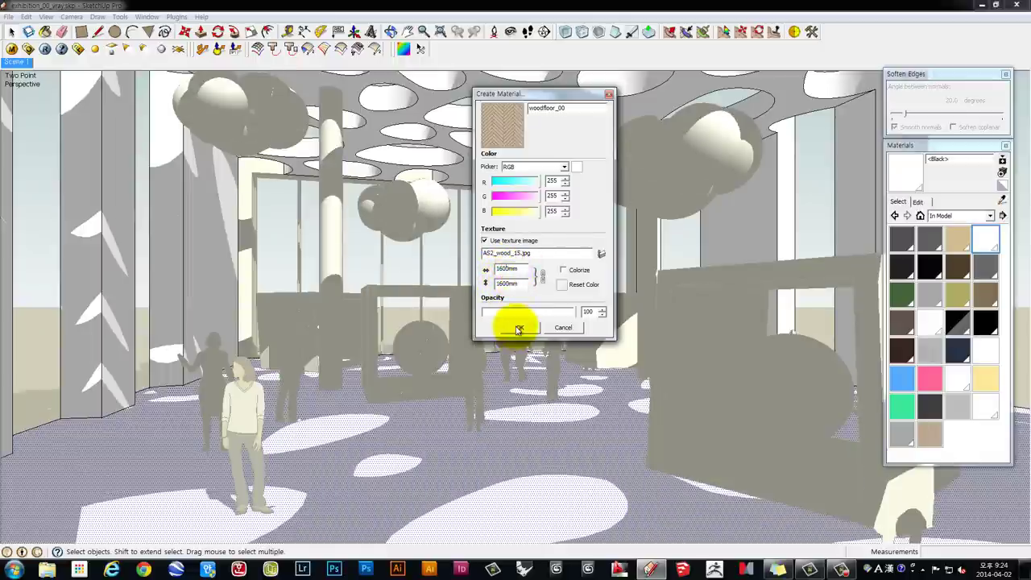
pyautogui.click(518, 329)
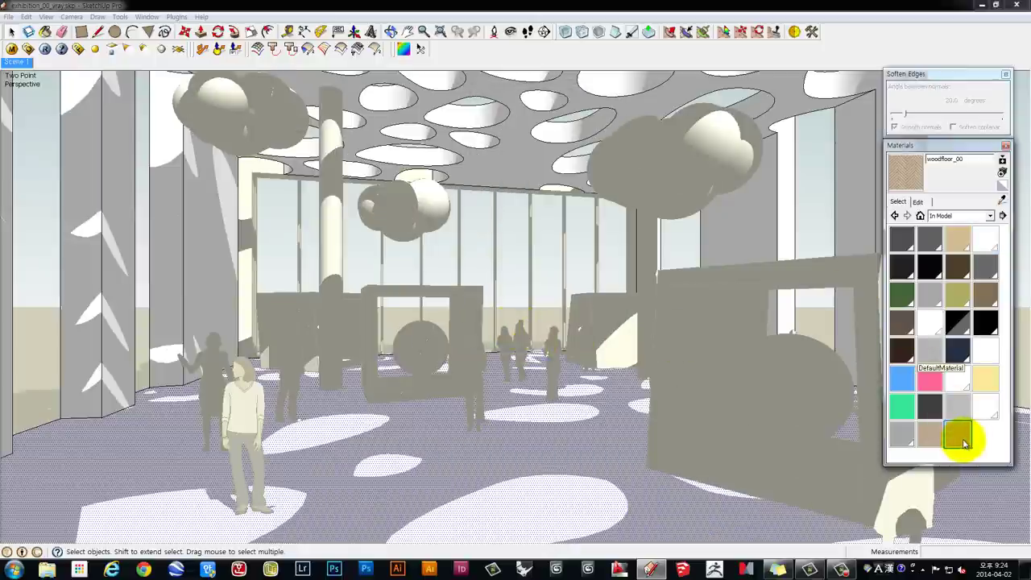
# - Paint the hall floor with woodfloor_00 and open the V-Ray Material Editor
pyautogui.click(963, 440)
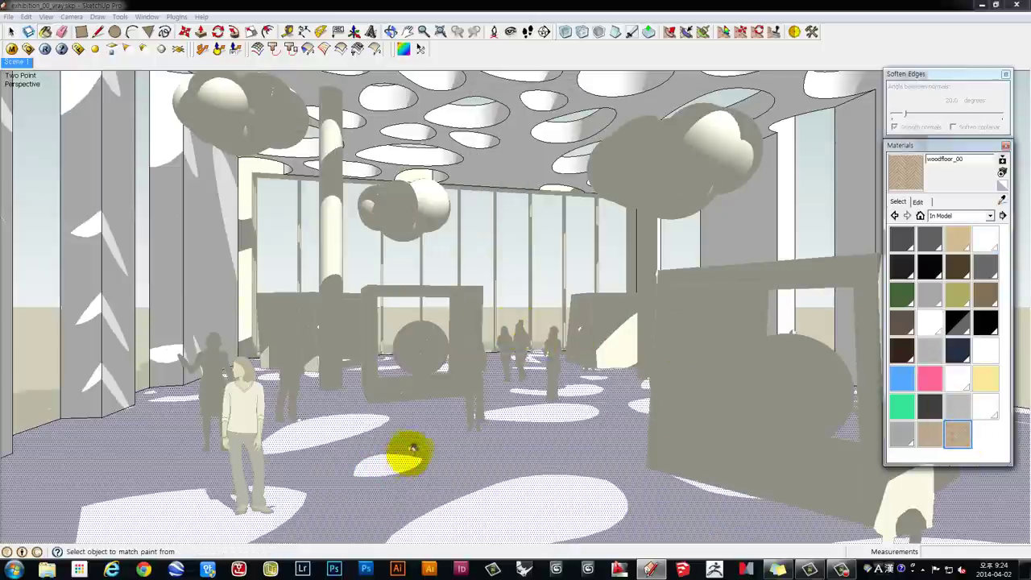
pyautogui.click(443, 428)
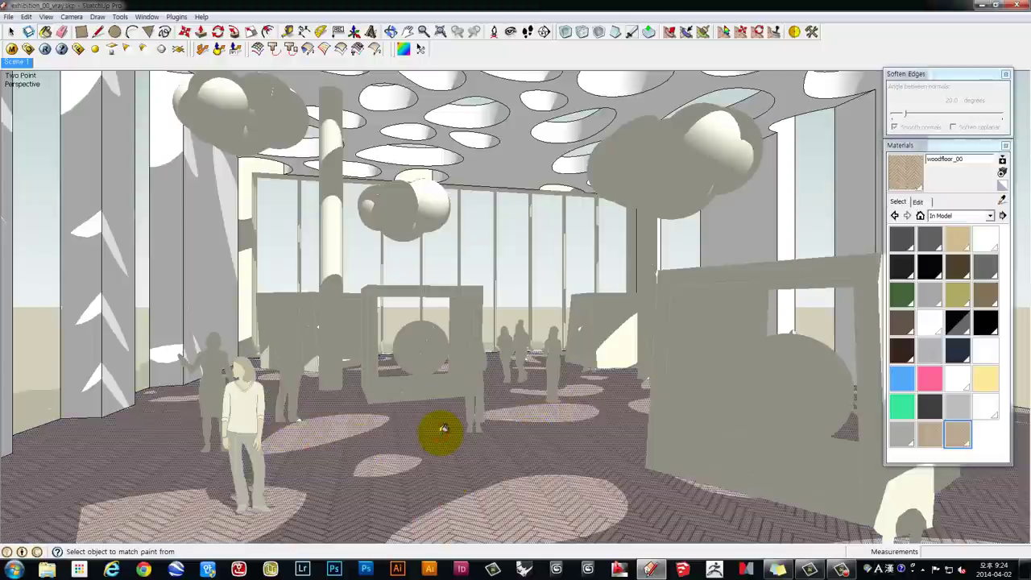
pyautogui.press('space')
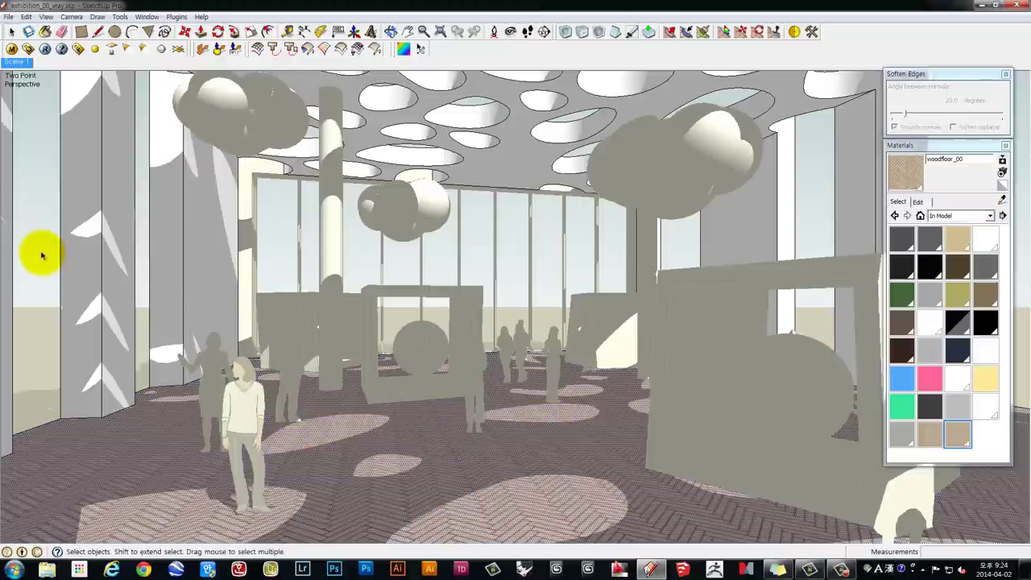
pyautogui.click(42, 252)
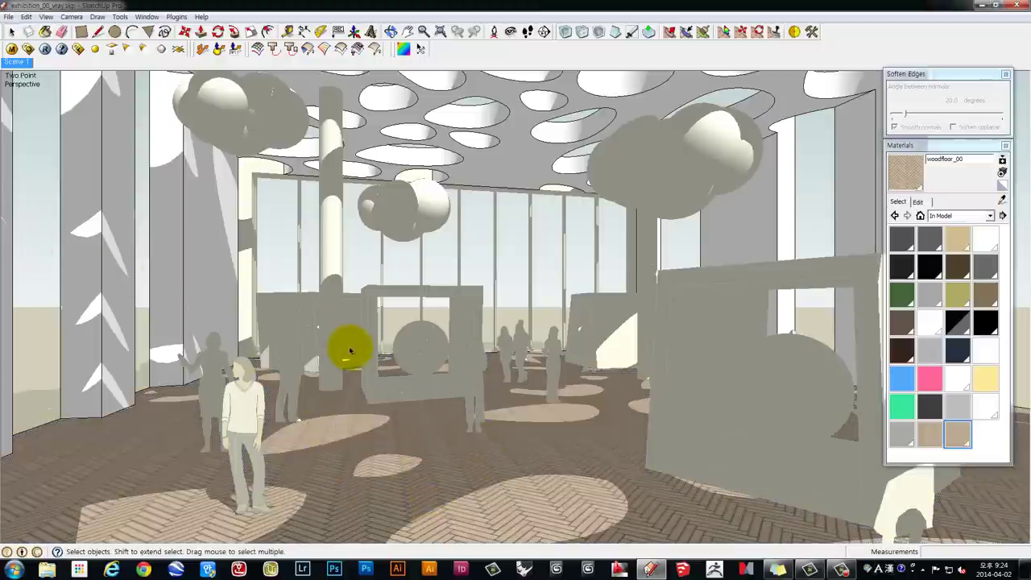
pyautogui.click(15, 52)
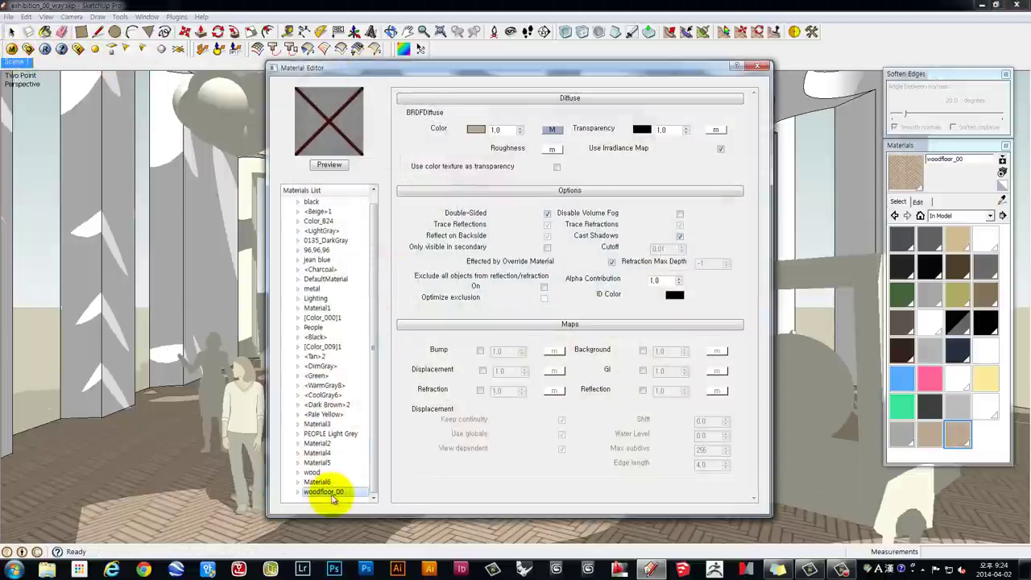
# - Render woodfloor_00's preview and add a Reflection layer to it
pyautogui.moveTo(368, 67); pyautogui.dragTo(533, 17)
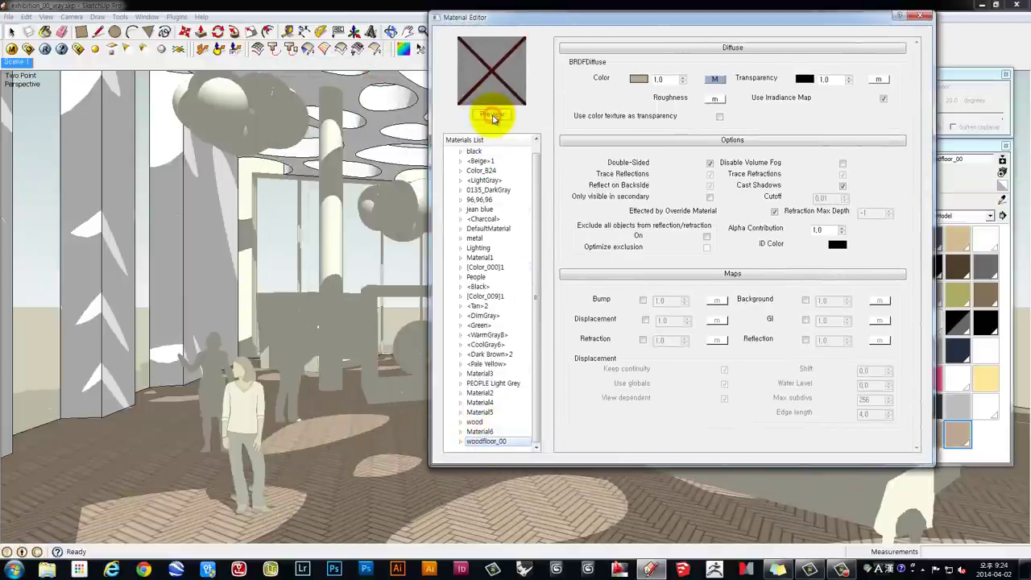
pyautogui.click(493, 118)
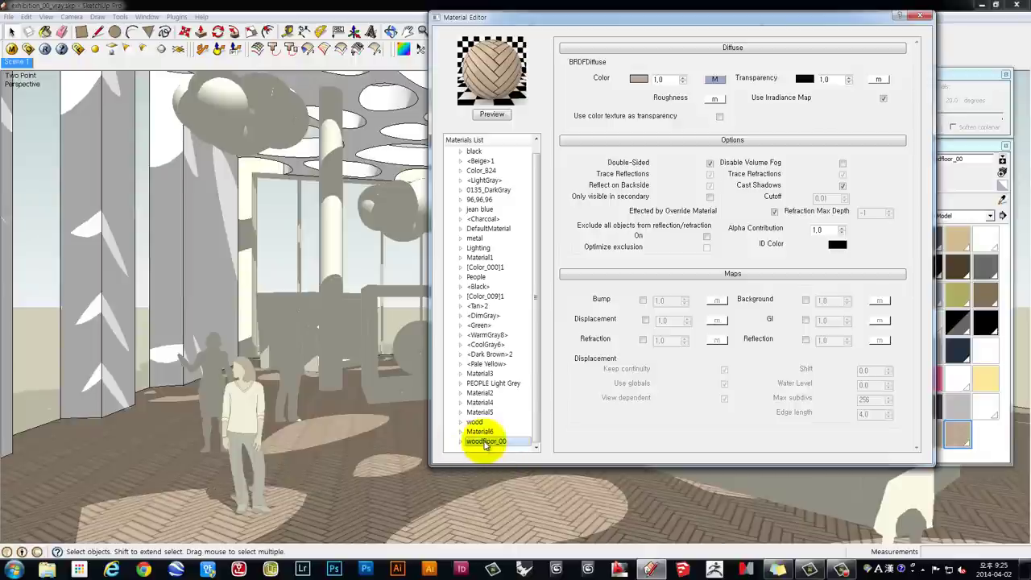
pyautogui.rightClick(486, 445)
pyautogui.moveTo(532, 449)
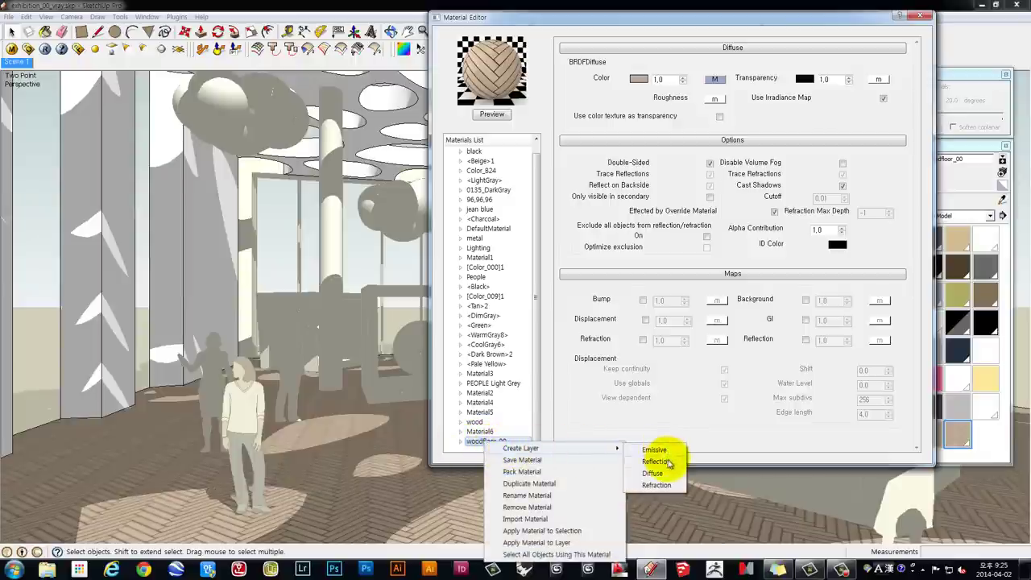
pyautogui.click(662, 465)
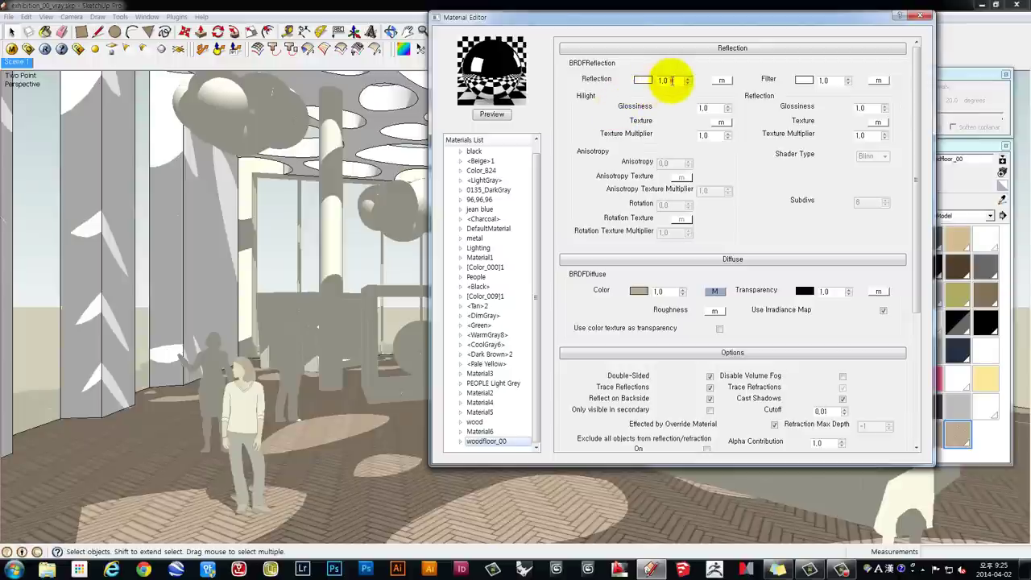
# - Darken woodfloor_00's reflection colour to grey 93
pyautogui.click(643, 80)
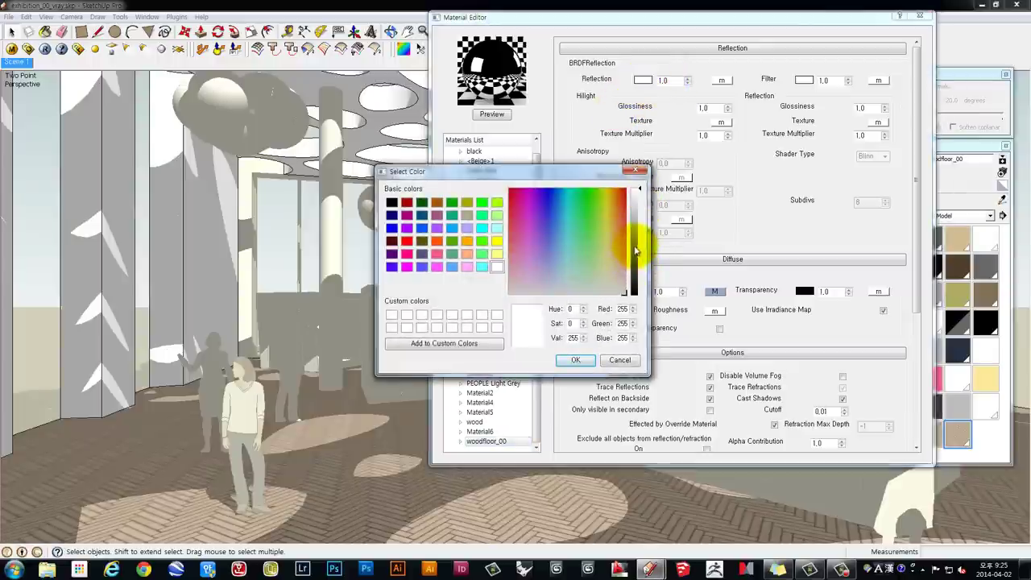
pyautogui.click(636, 258)
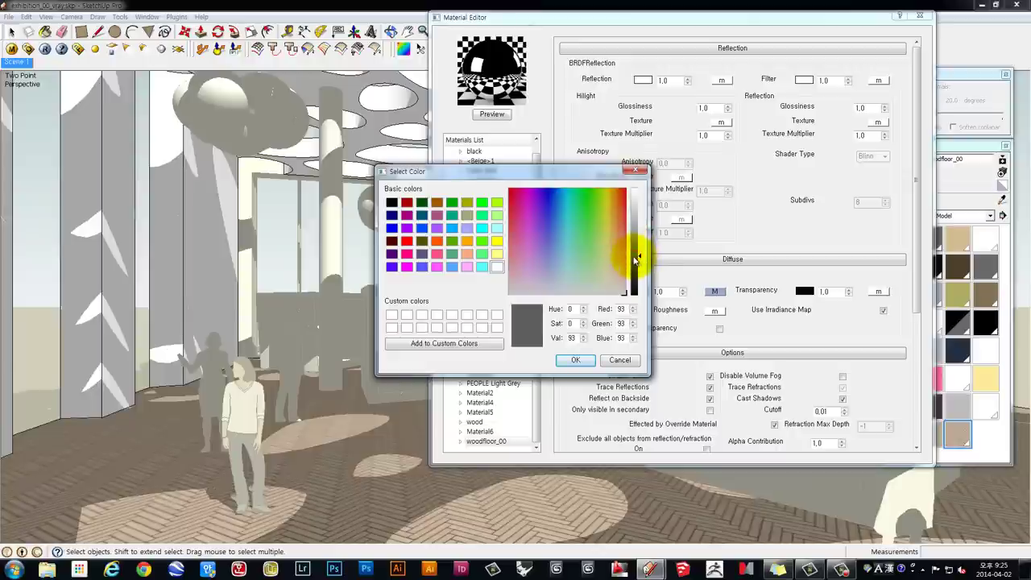
pyautogui.click(575, 360)
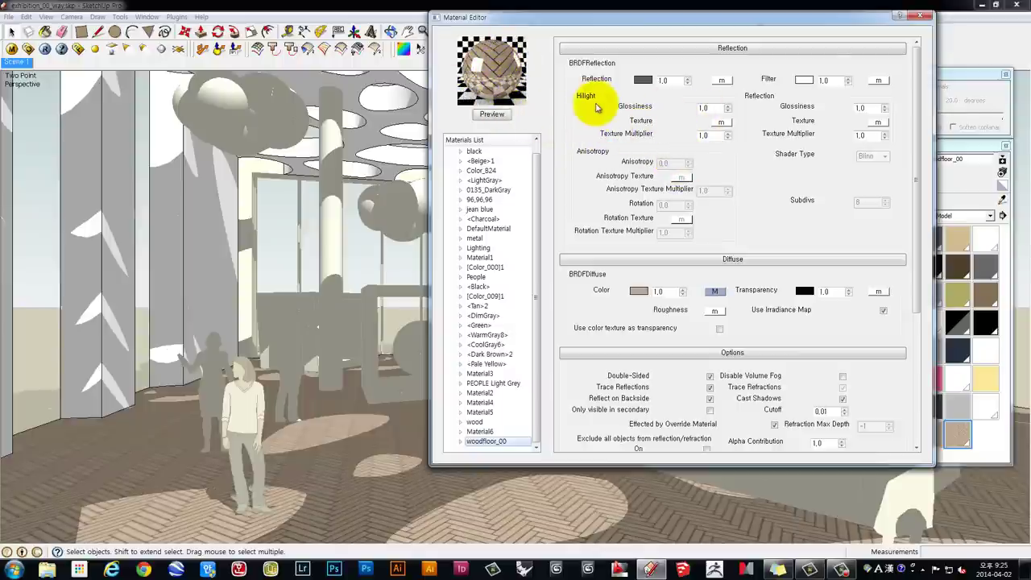
# - Set Hilight Glossiness 0.7 and Reflection Glossiness 0.85, then re-render the preview
pyautogui.doubleClick(709, 108)
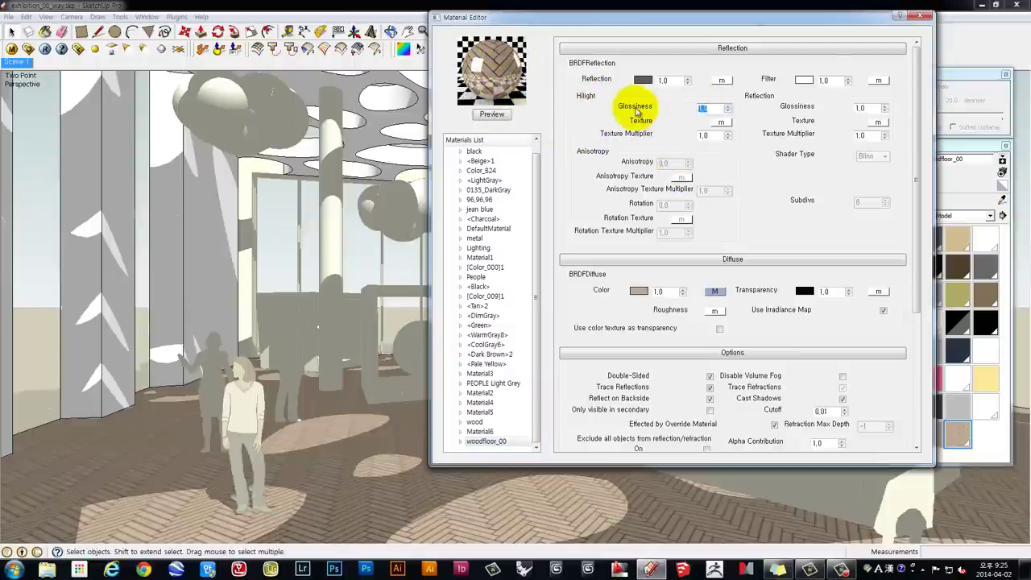
pyautogui.write('0,7')
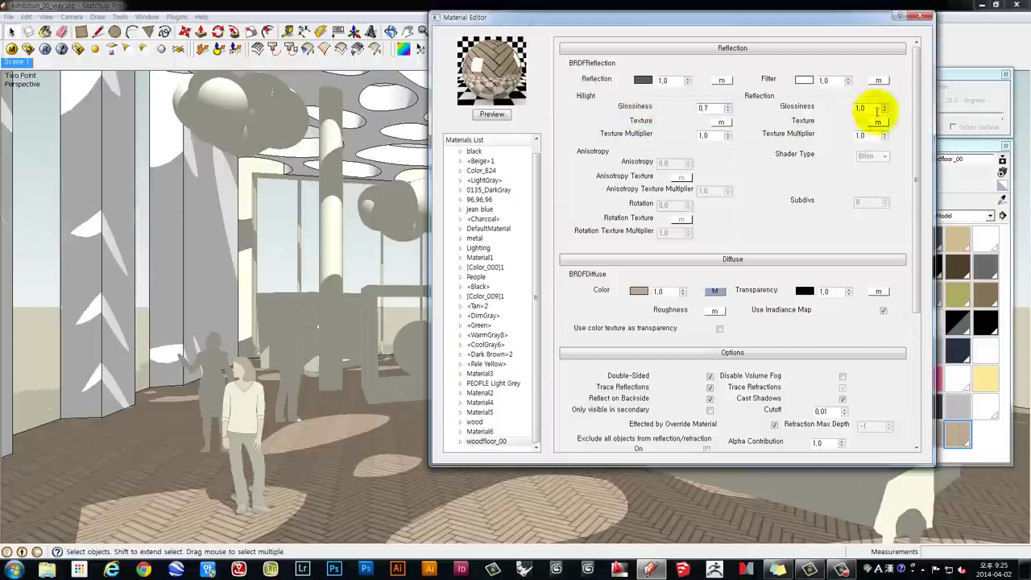
pyautogui.doubleClick(865, 108)
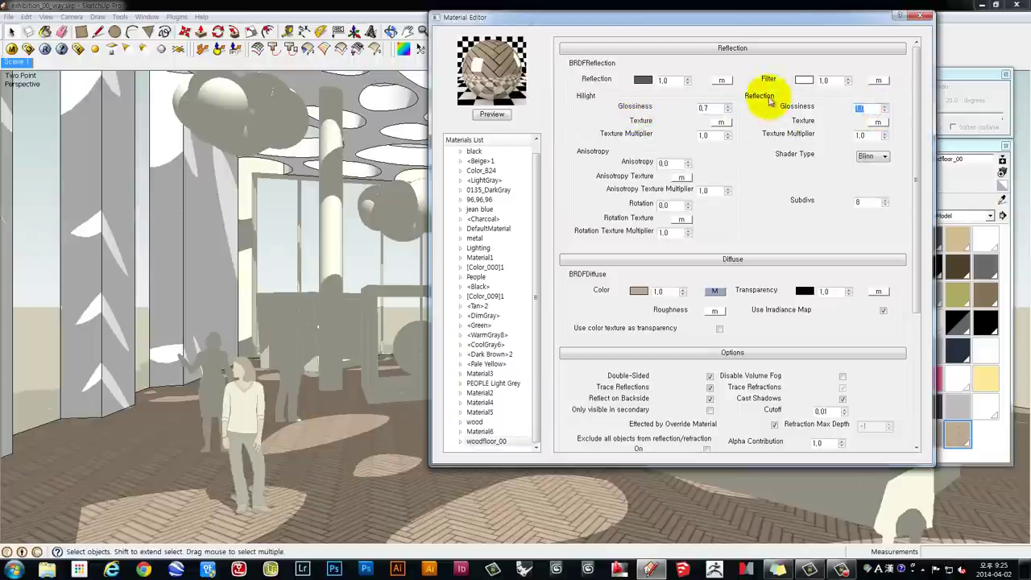
pyautogui.doubleClick(866, 108)
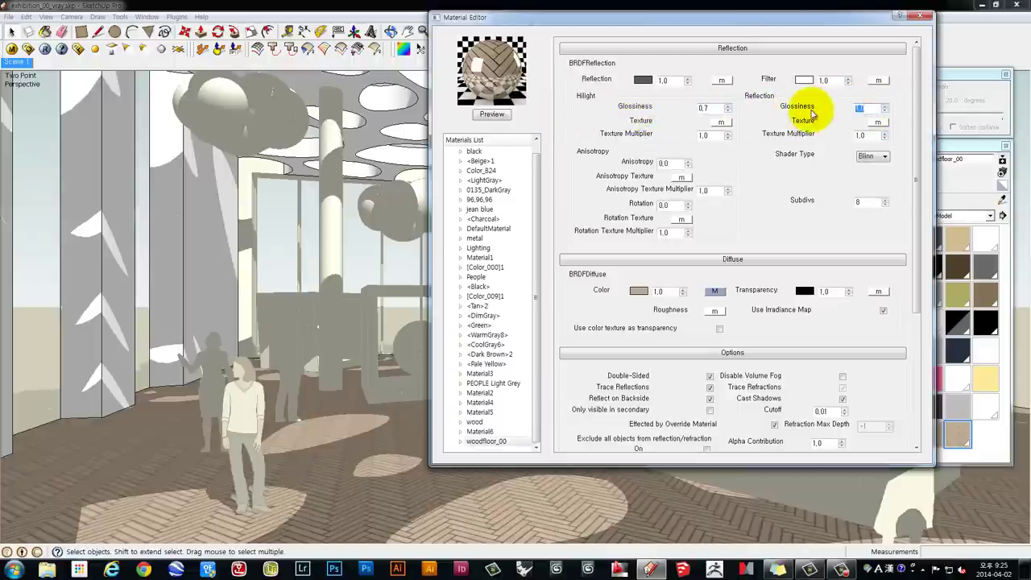
pyautogui.write('0.')
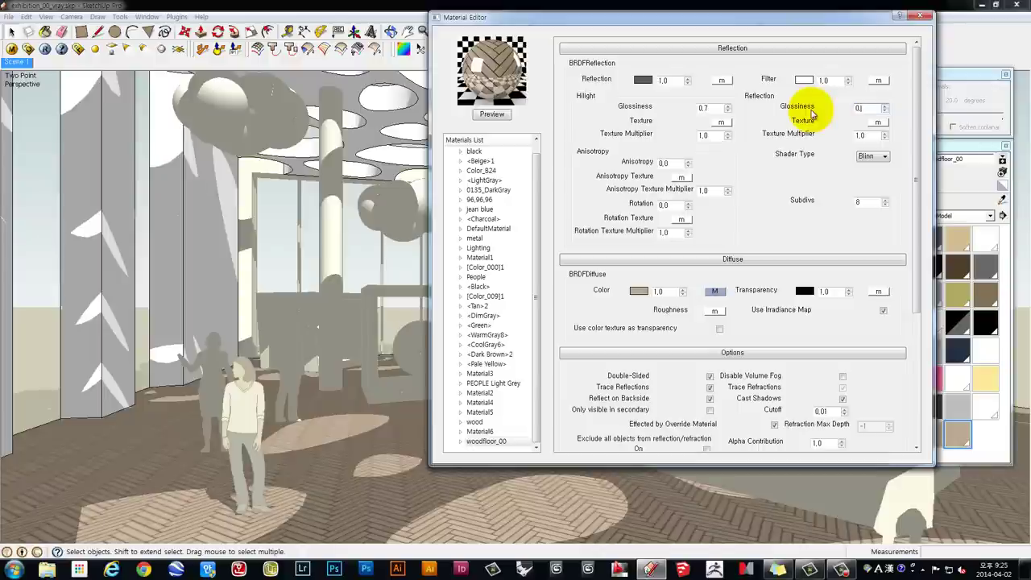
pyautogui.write('85')
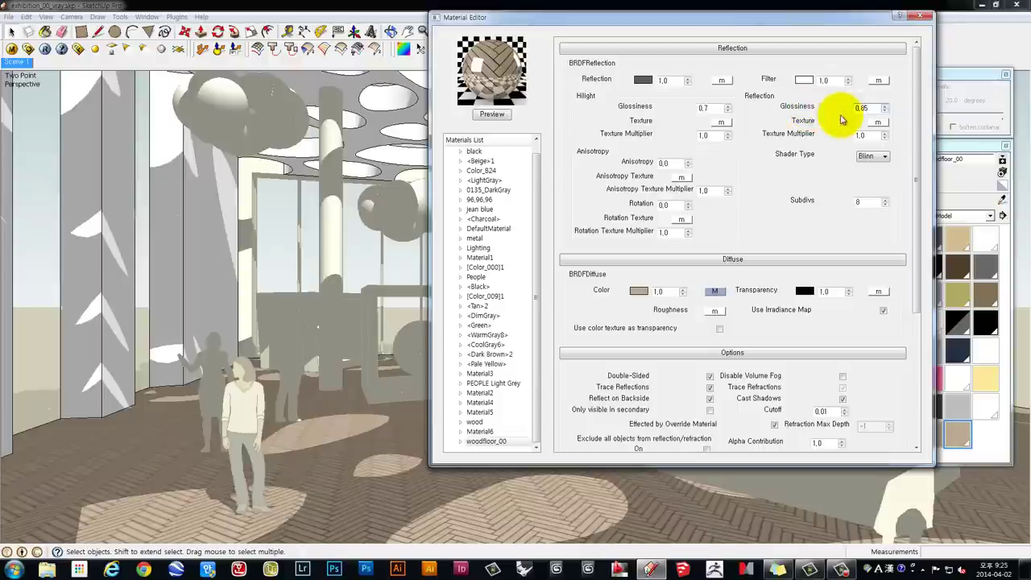
pyautogui.click(500, 114)
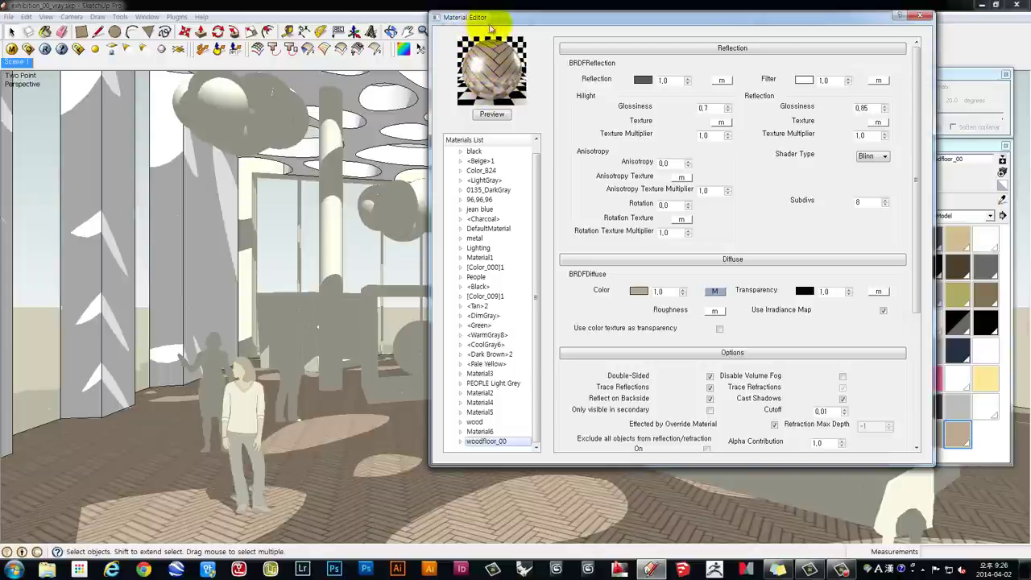
pyautogui.click(714, 291)
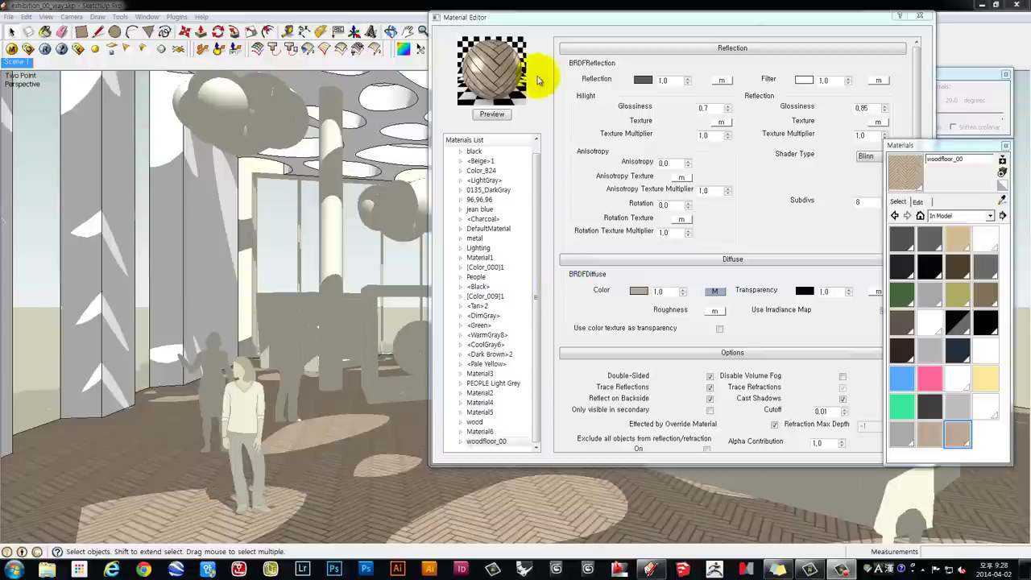
pyautogui.moveTo(685, 19); pyautogui.dragTo(504, 40)
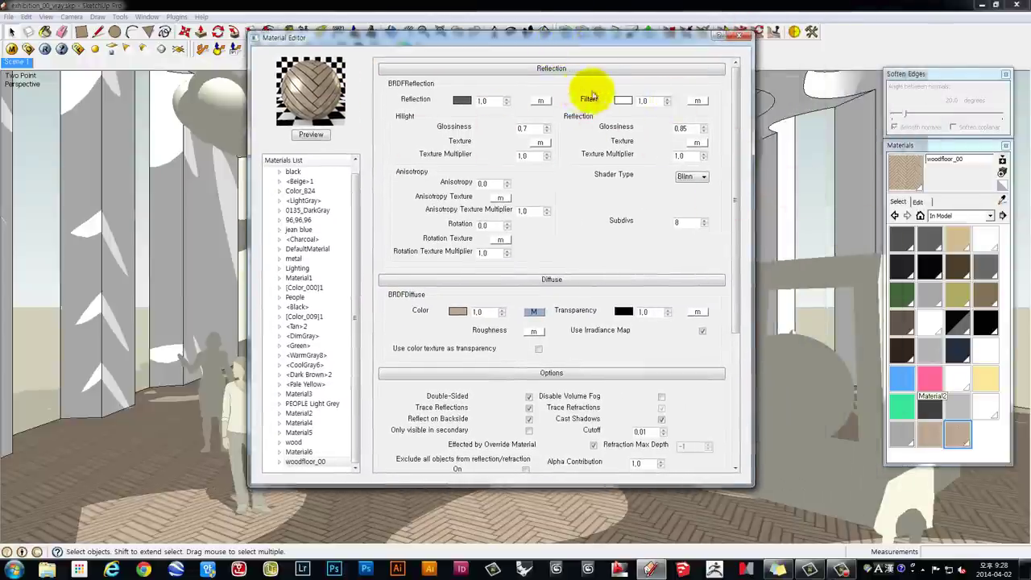
# - Map the reflection filter with a TexBitmap using AS2_wood_15_bump.jpg
pyautogui.click(698, 101)
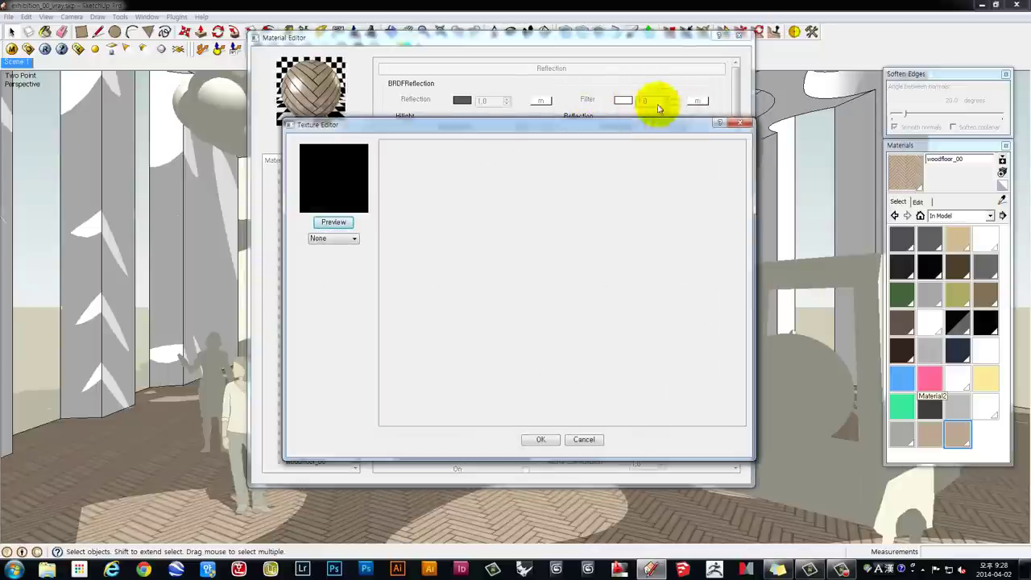
pyautogui.moveTo(575, 123); pyautogui.dragTo(537, 54)
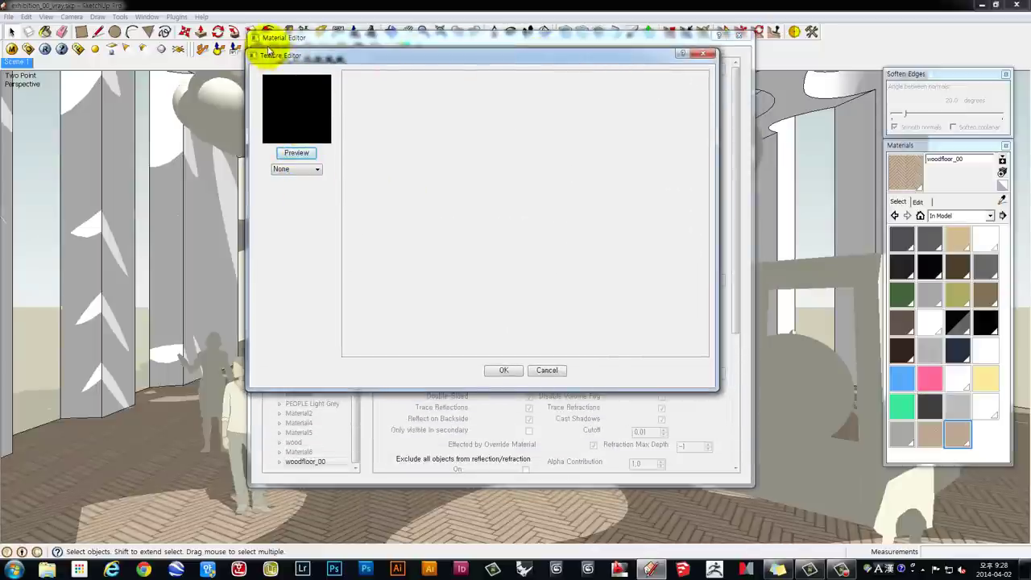
pyautogui.click(296, 170)
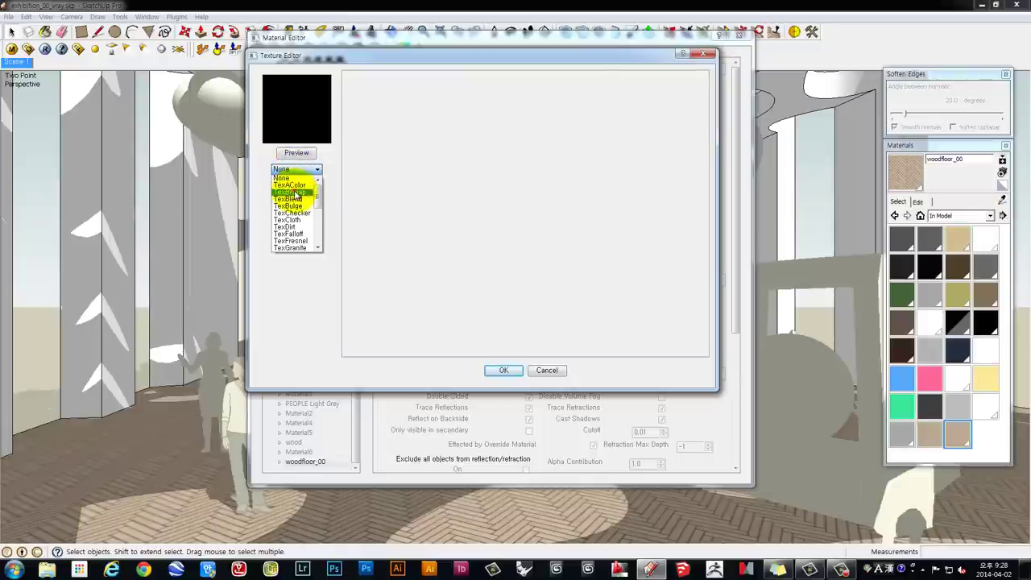
pyautogui.click(295, 193)
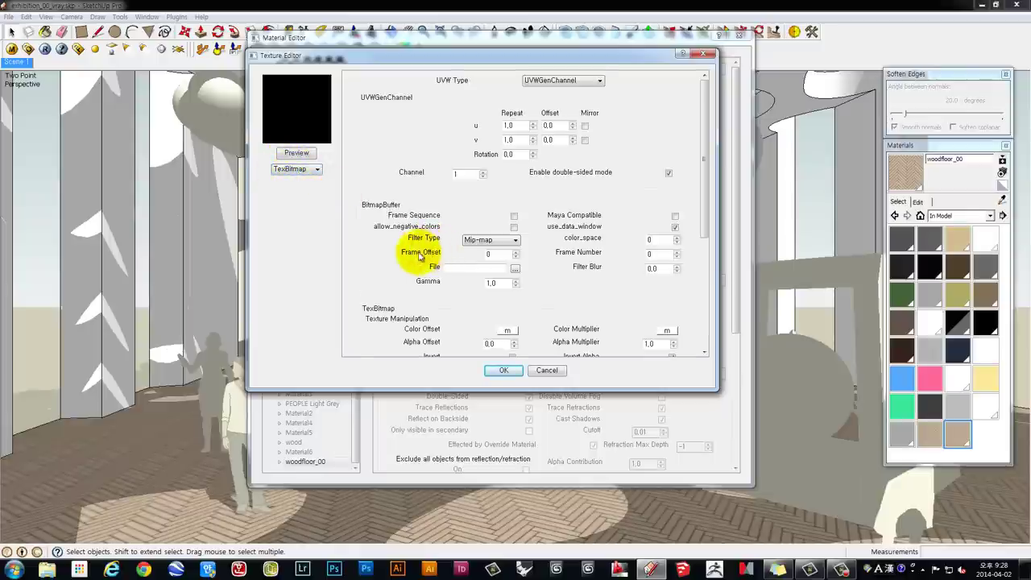
pyautogui.click(515, 269)
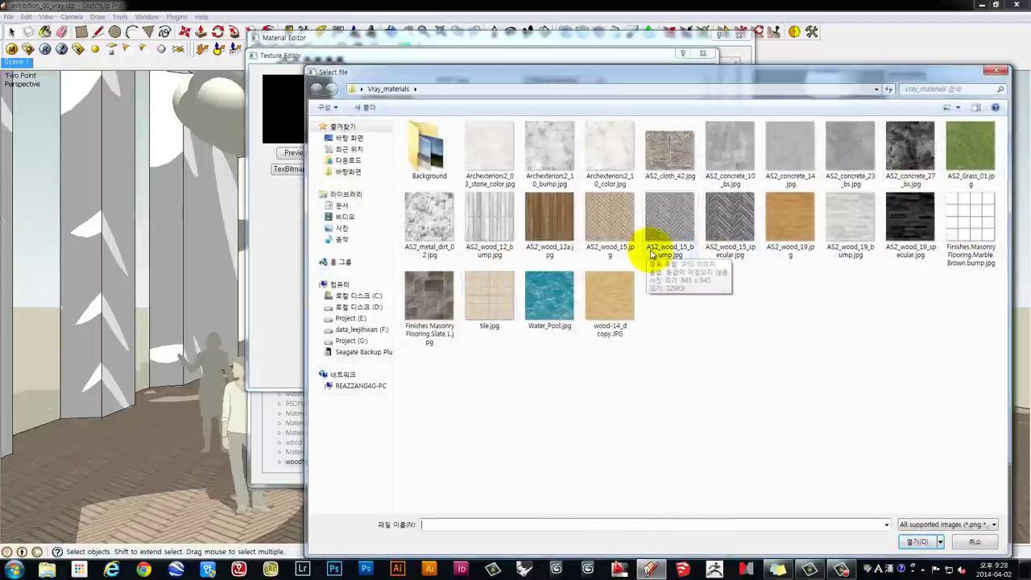
pyautogui.moveTo(669, 226)
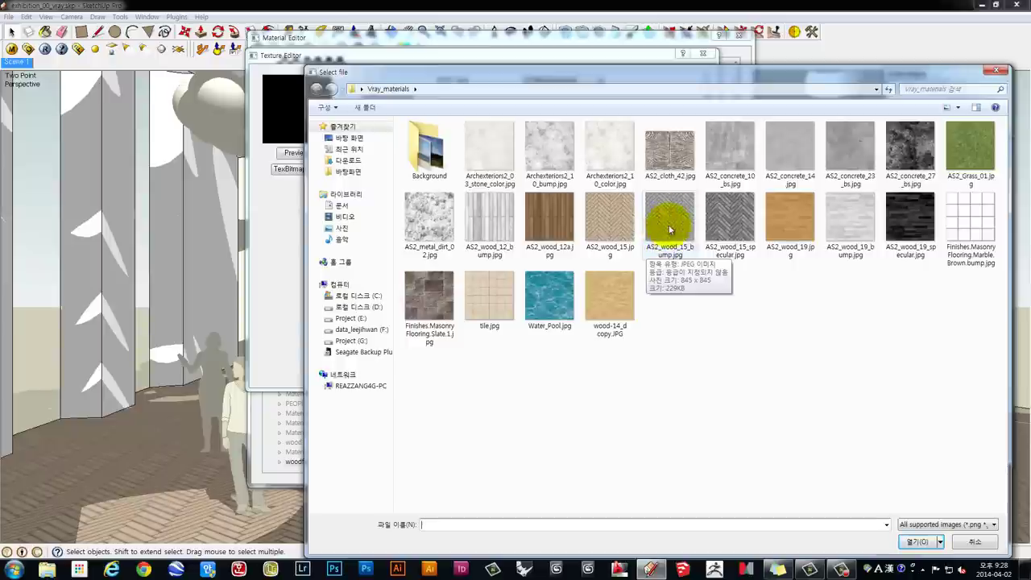
pyautogui.click(675, 228)
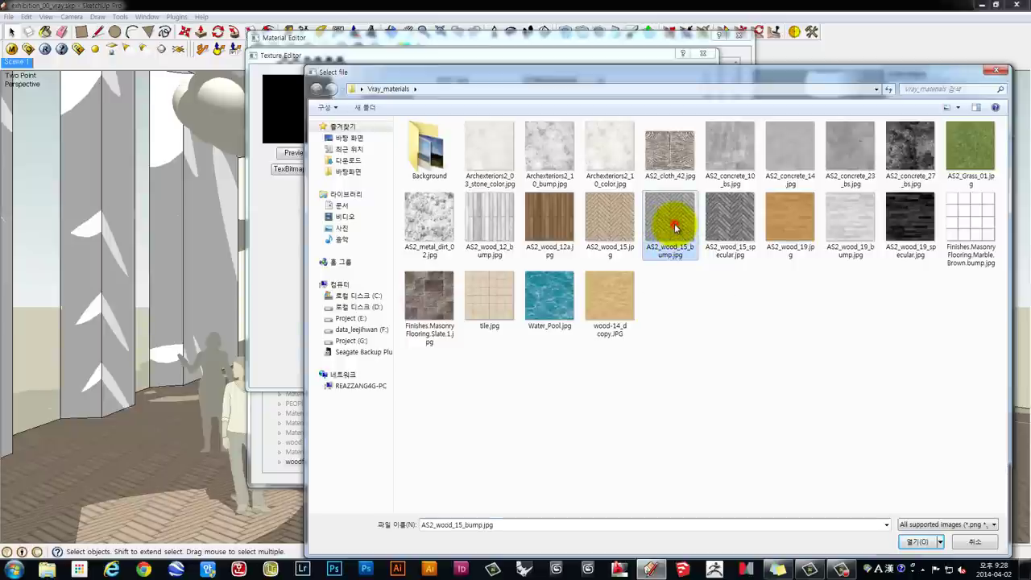
pyautogui.click(914, 542)
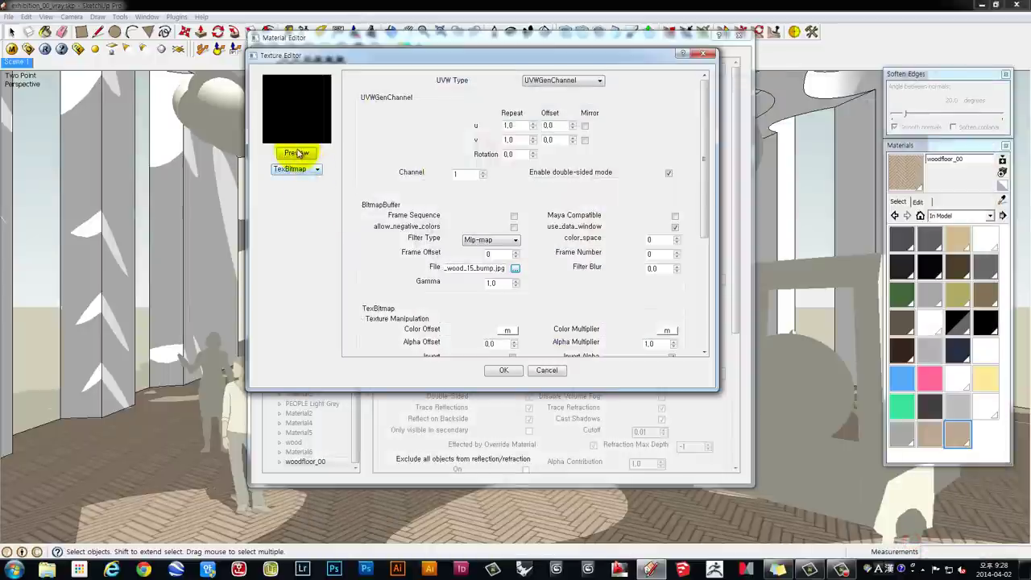
pyautogui.click(501, 370)
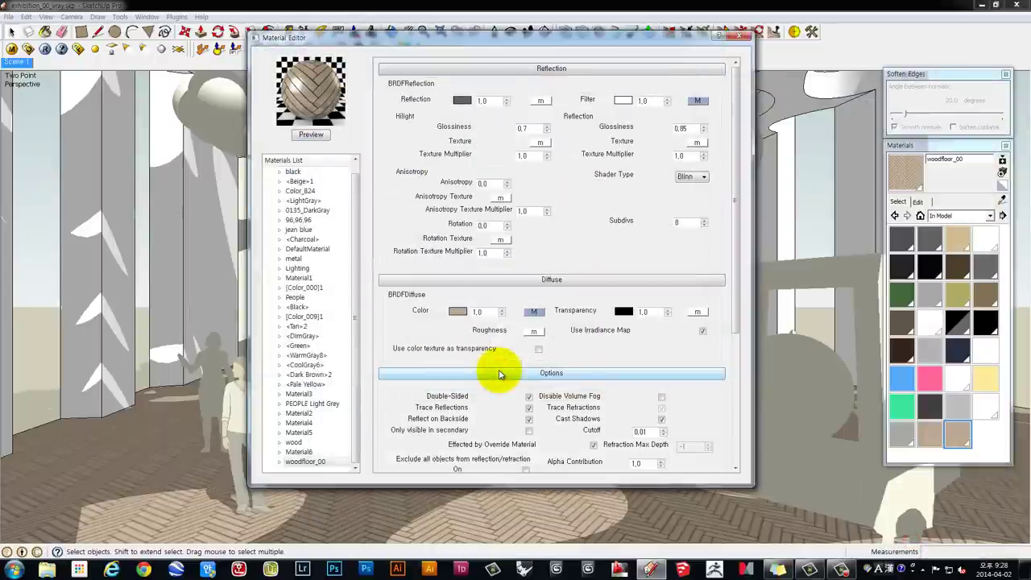
# - Clear the reflection filter map to None and re-render the preview
pyautogui.click(315, 137)
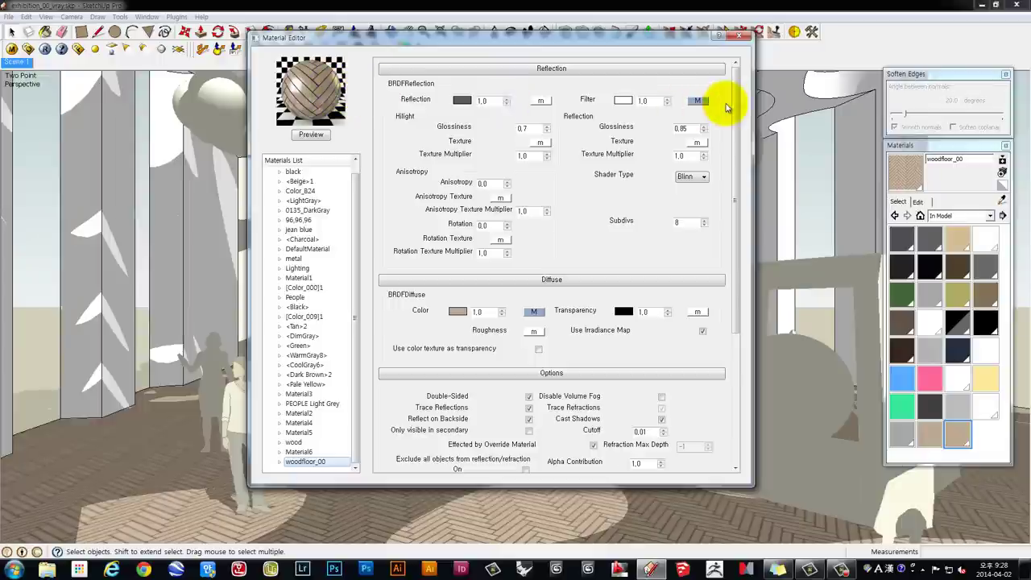
pyautogui.click(698, 101)
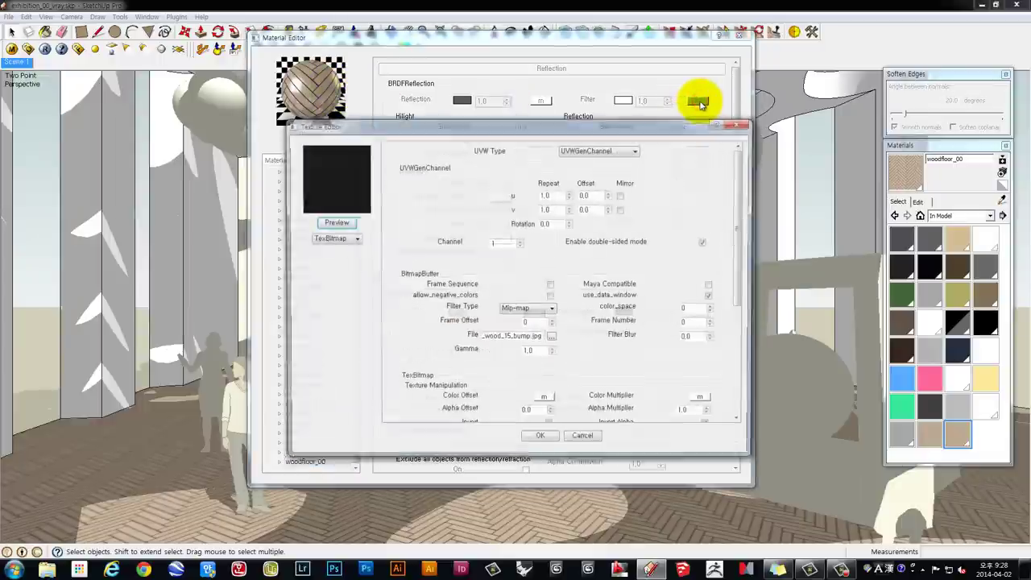
pyautogui.click(332, 239)
pyautogui.click(329, 248)
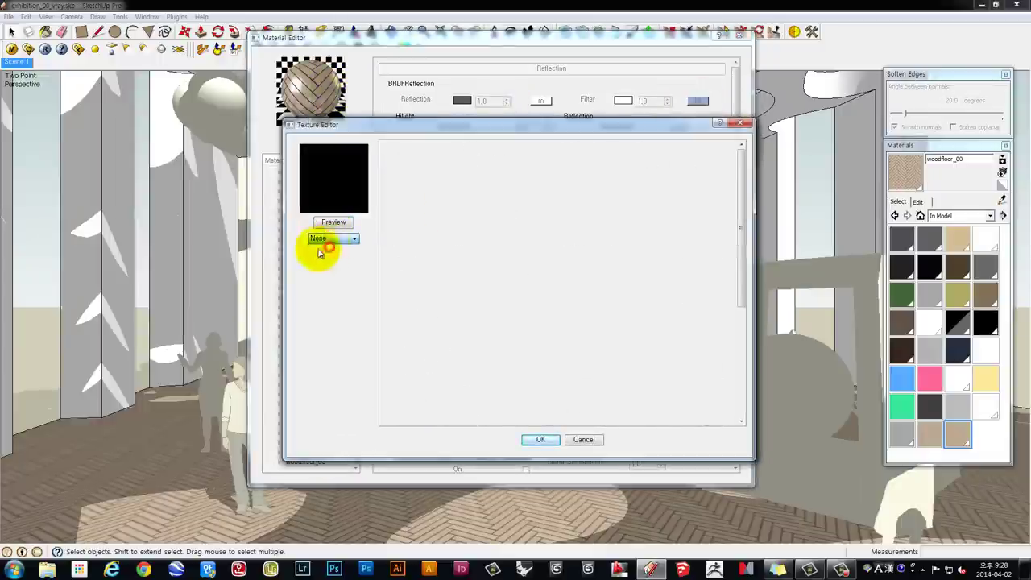
pyautogui.click(531, 439)
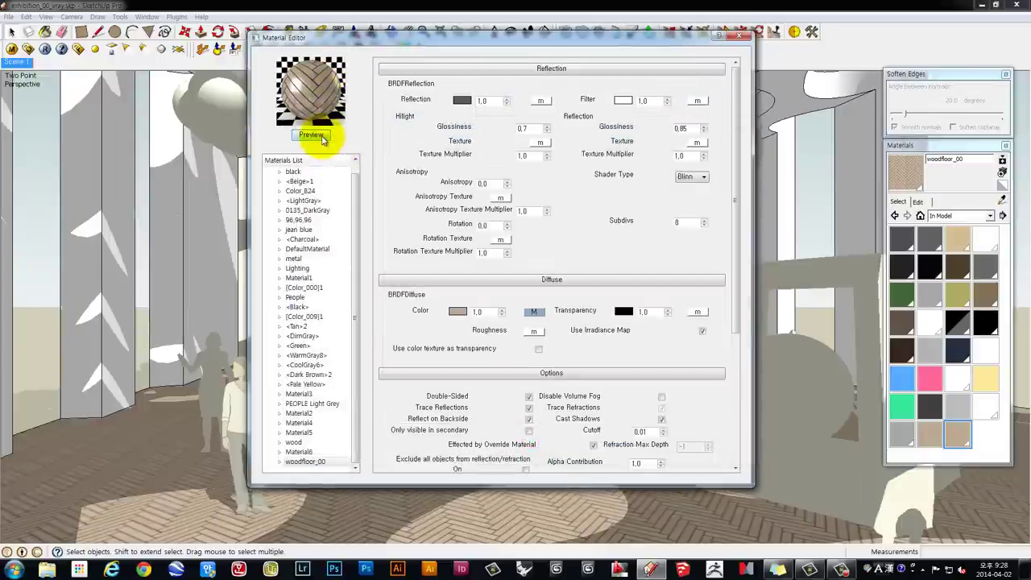
pyautogui.click(323, 137)
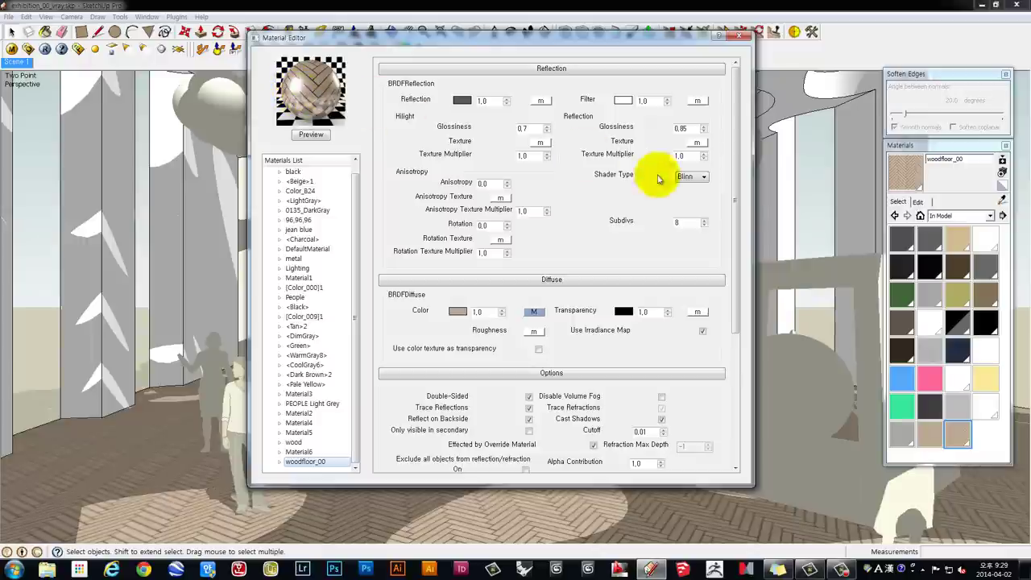
# - Reassign the AS2_wood_15_bump.jpg TexBitmap to the reflection filter and re-render the preview
pyautogui.click(696, 101)
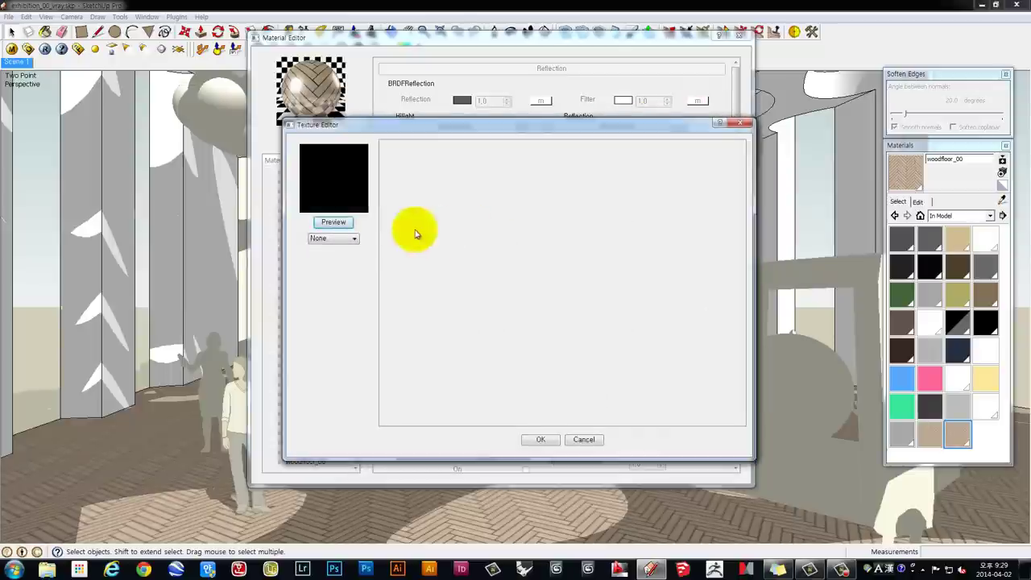
pyautogui.click(340, 239)
pyautogui.click(330, 261)
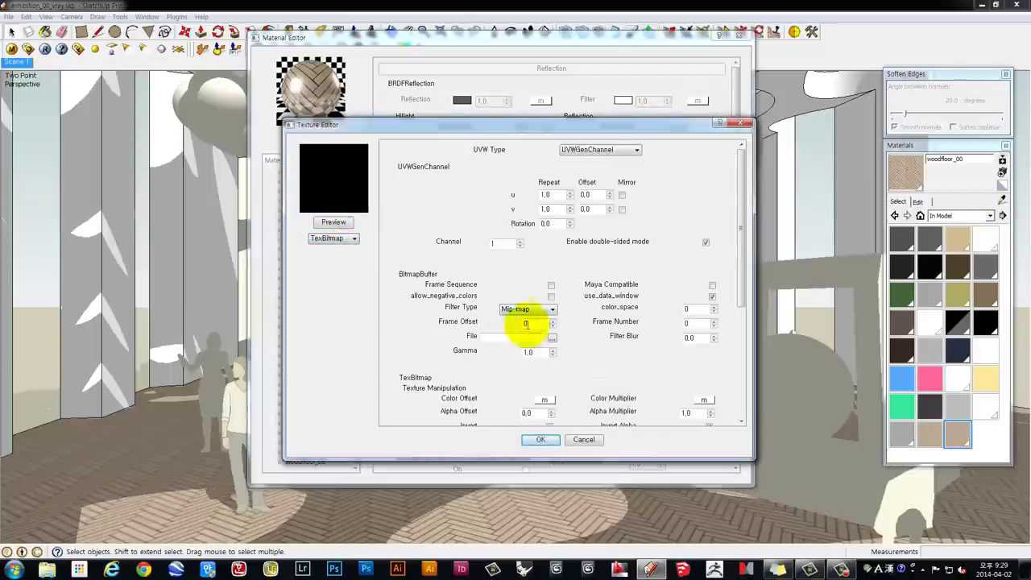
pyautogui.click(552, 338)
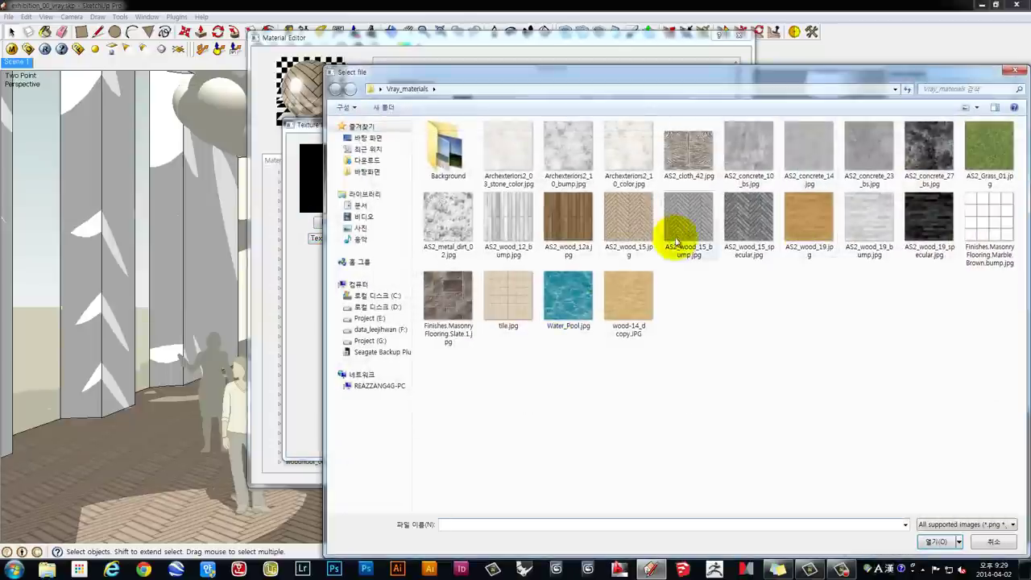
pyautogui.click(683, 230)
pyautogui.click(937, 542)
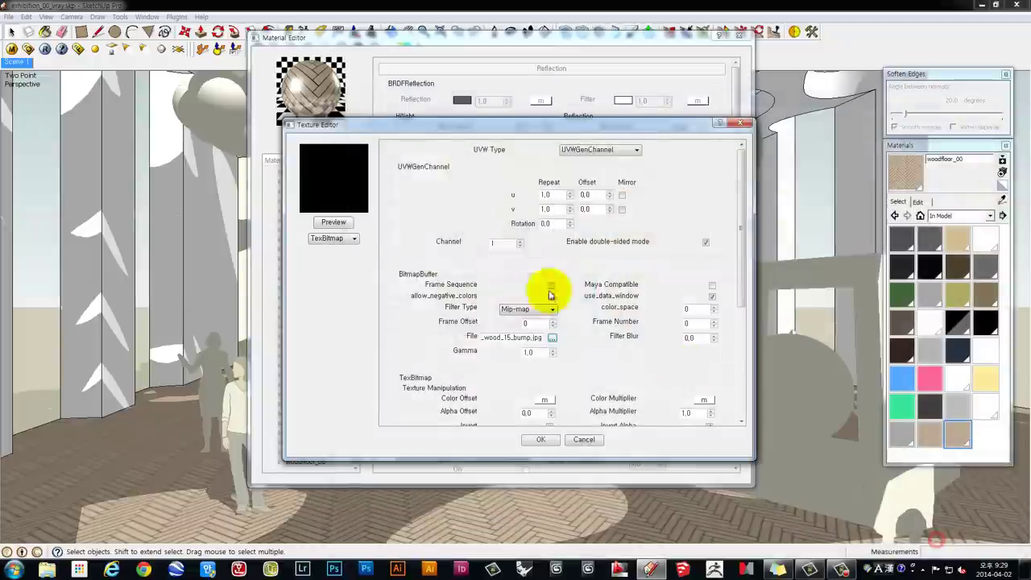
pyautogui.click(550, 439)
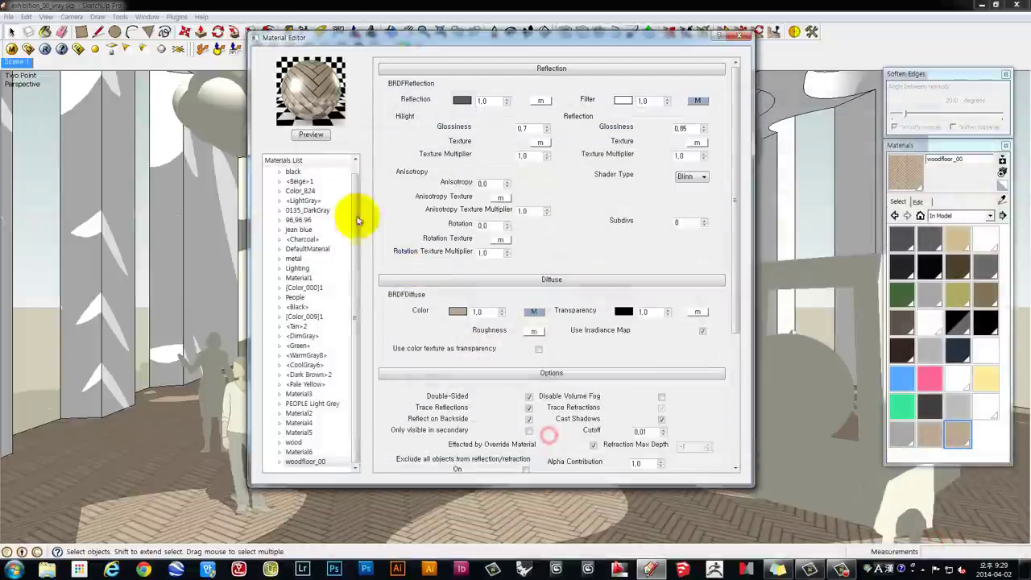
pyautogui.click(318, 137)
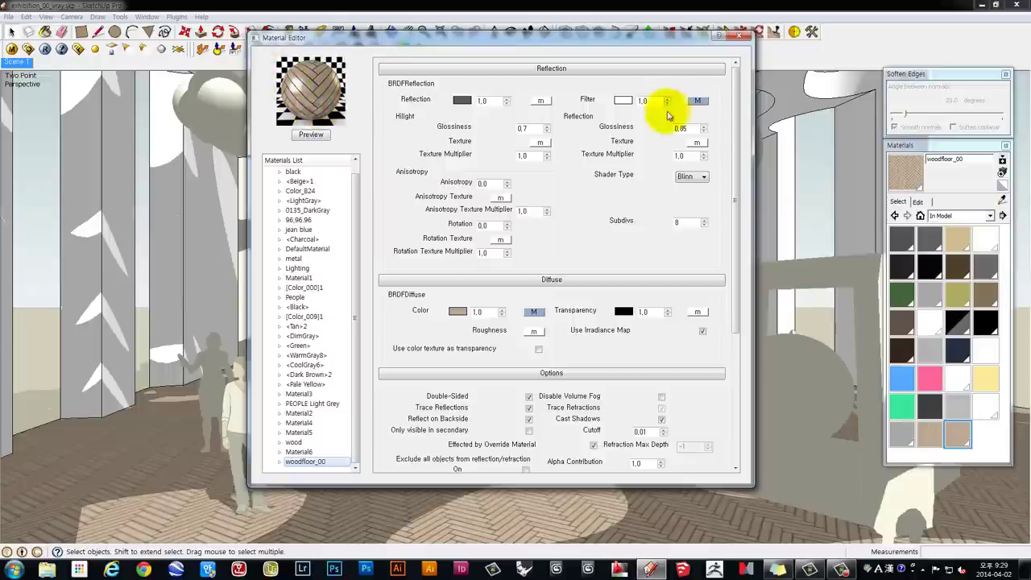
pyautogui.click(698, 102)
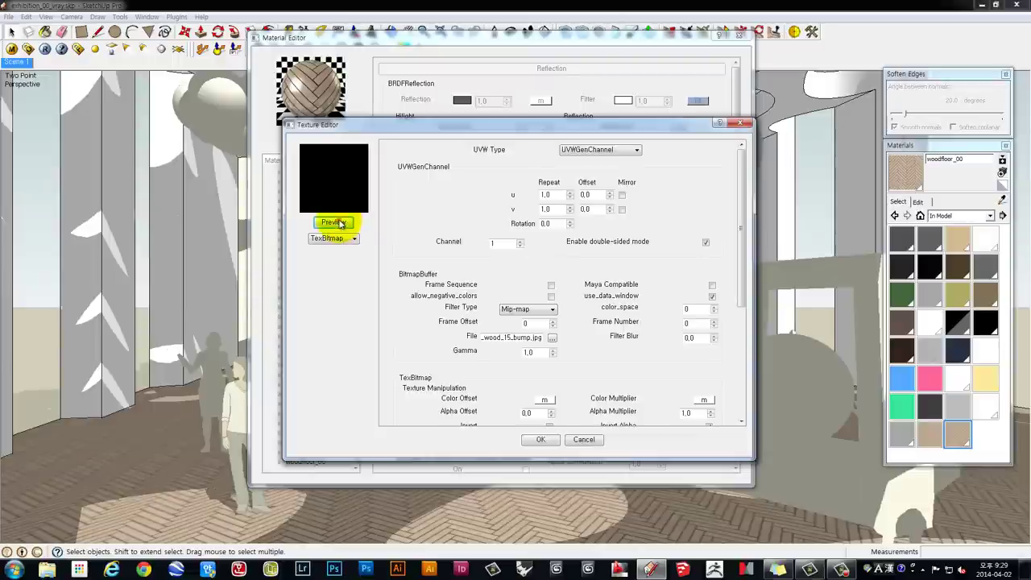
pyautogui.click(334, 222)
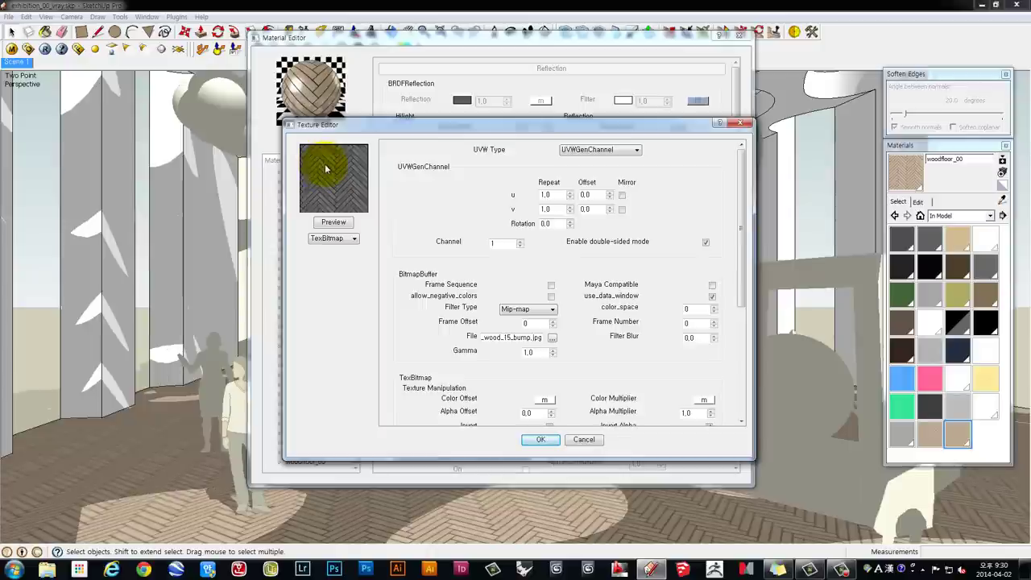
pyautogui.click(348, 123)
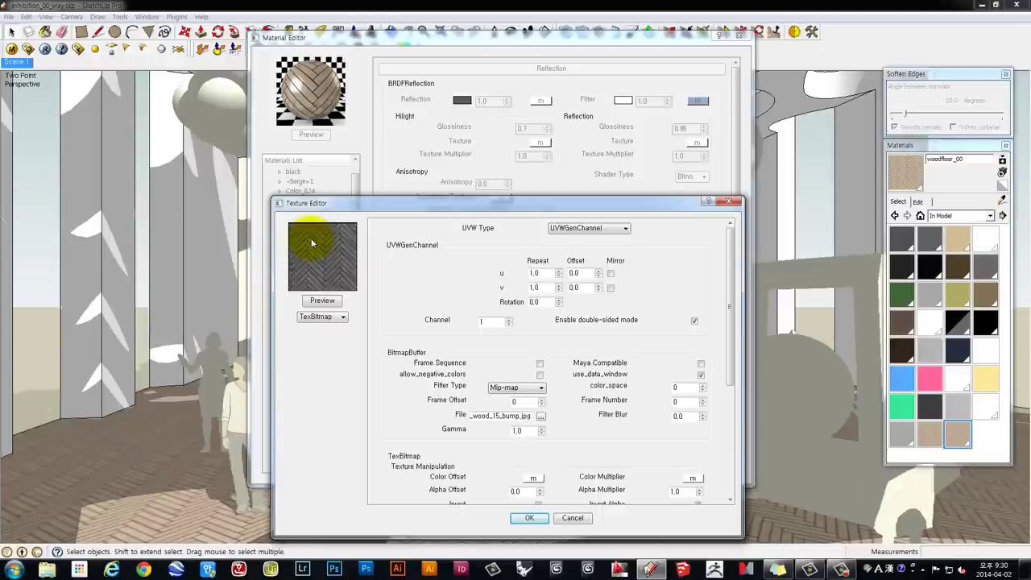
pyautogui.click(308, 135)
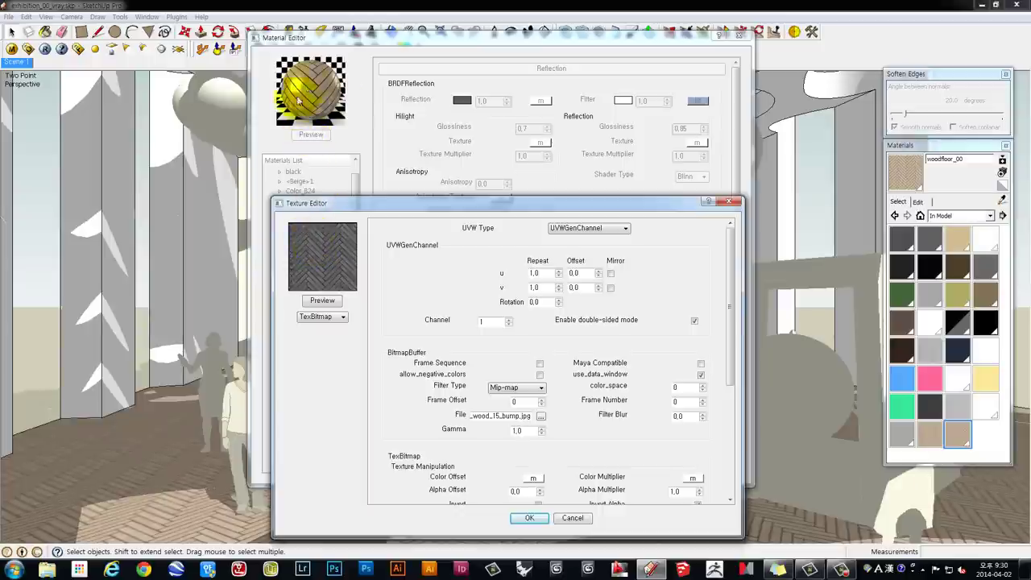
pyautogui.click(528, 520)
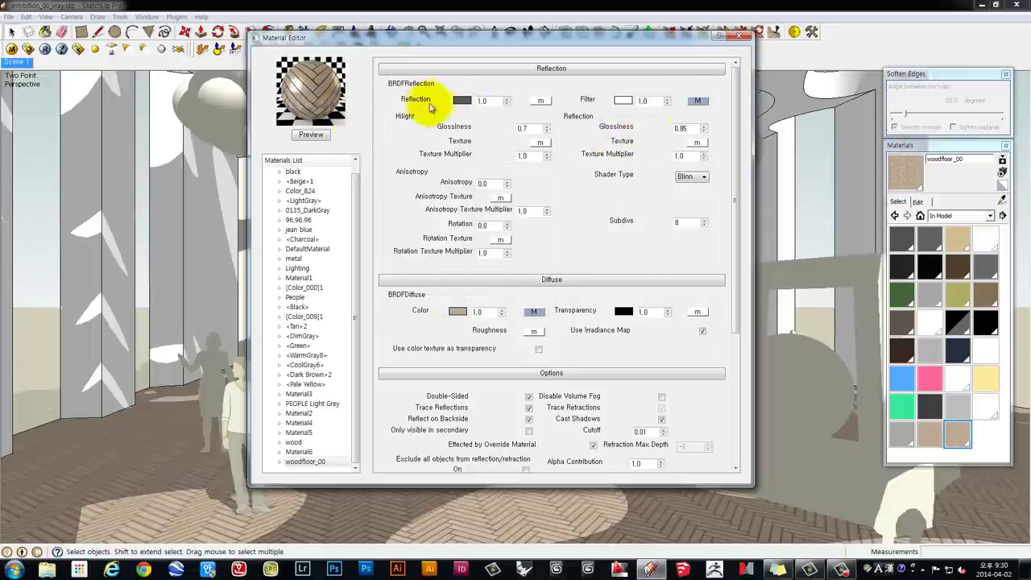
# - Lighten the reflection colour to grey 156 and re-render the preview
pyautogui.click(462, 101)
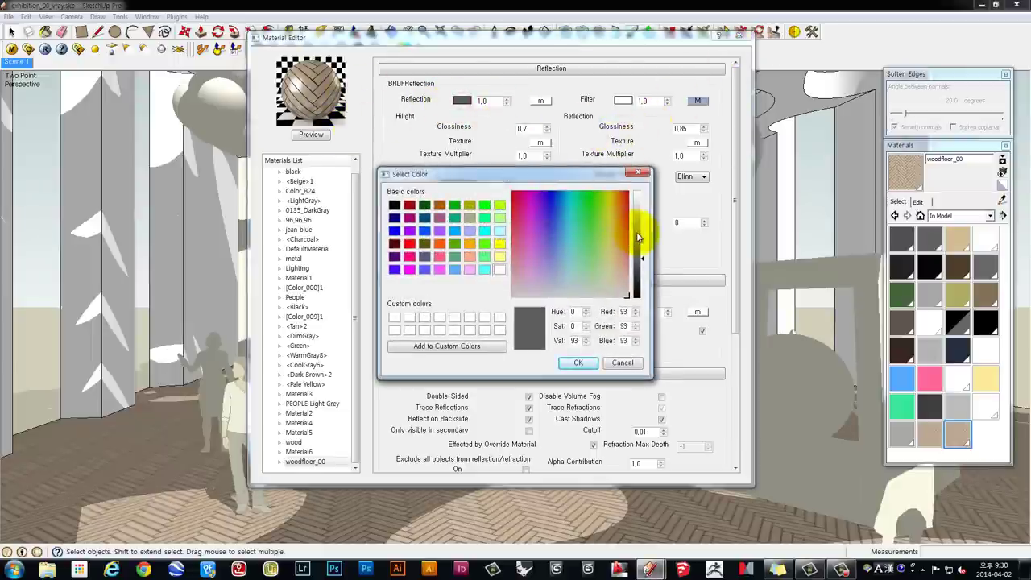
pyautogui.moveTo(638, 238); pyautogui.dragTo(638, 232)
pyautogui.click(587, 364)
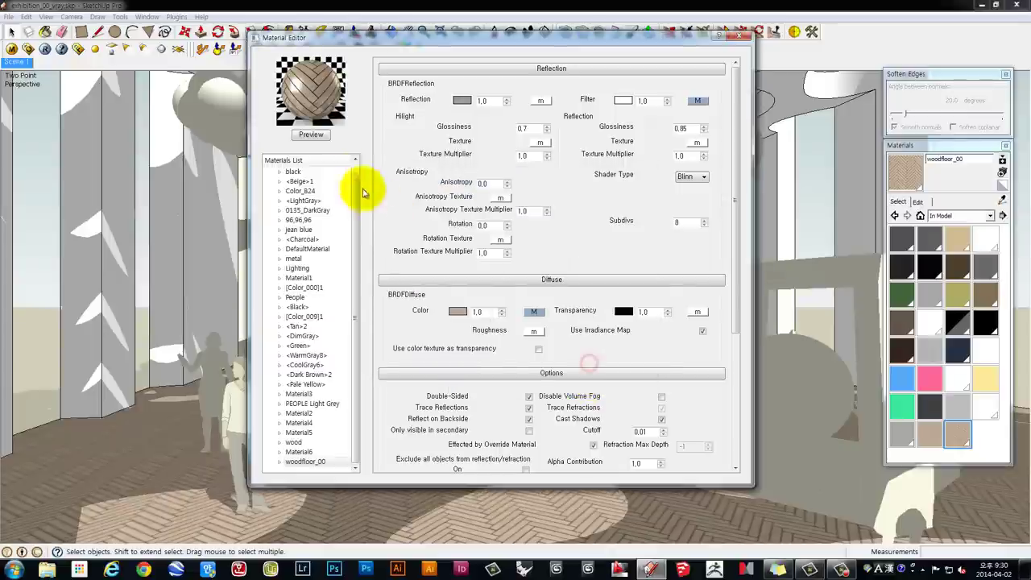
pyautogui.click(319, 137)
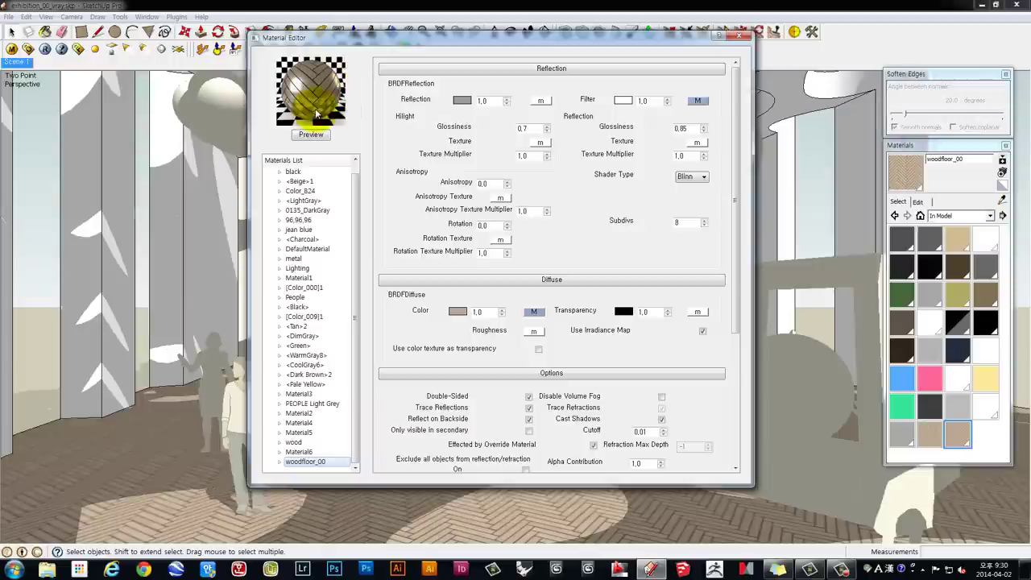
# - Darken the reflection colour to a deeper grey
pyautogui.click(461, 101)
pyautogui.moveTo(642, 247); pyautogui.dragTo(638, 261)
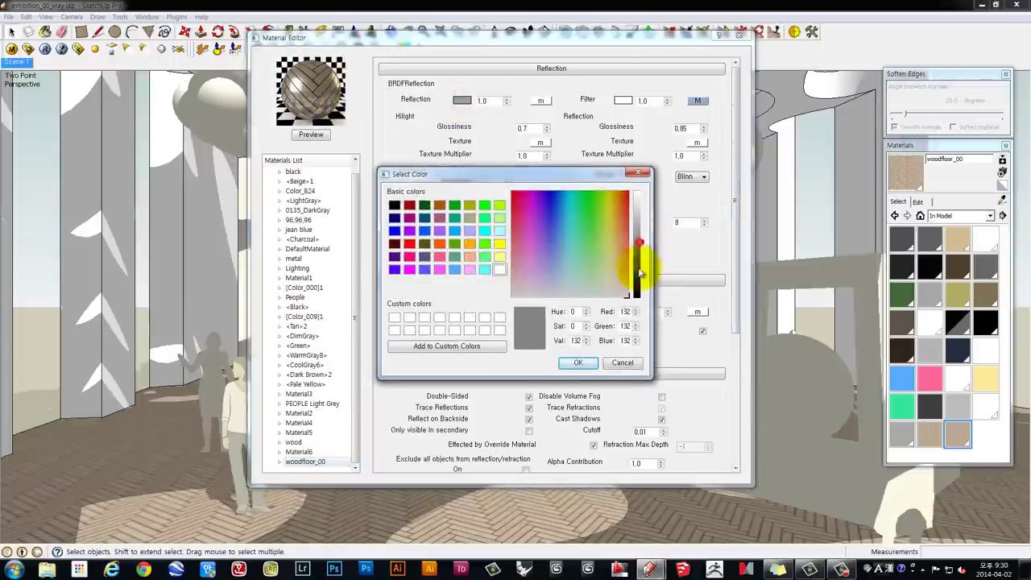
pyautogui.click(578, 363)
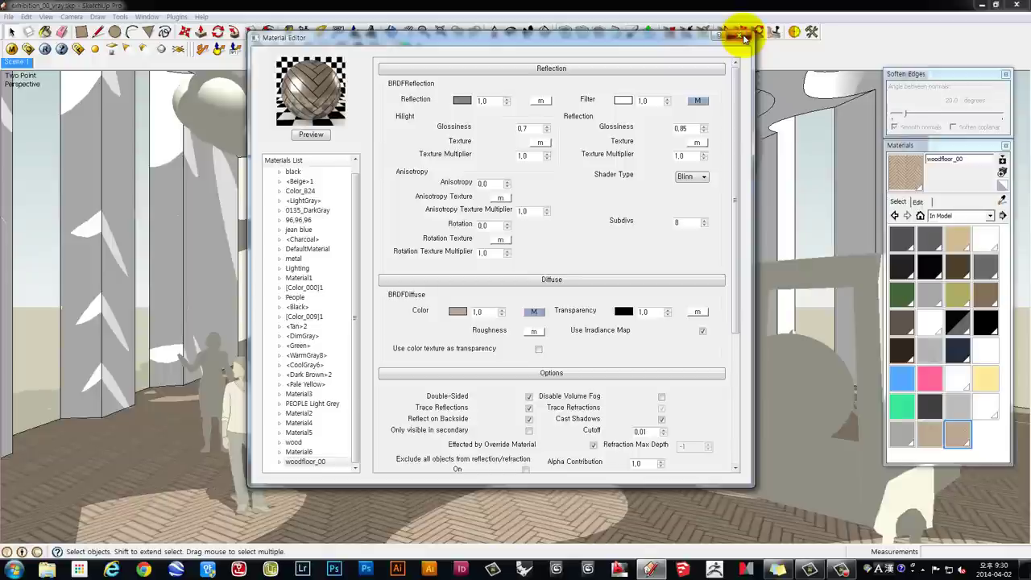
# - Close the Material Editor and start a V-Ray render of the hall
pyautogui.click(745, 37)
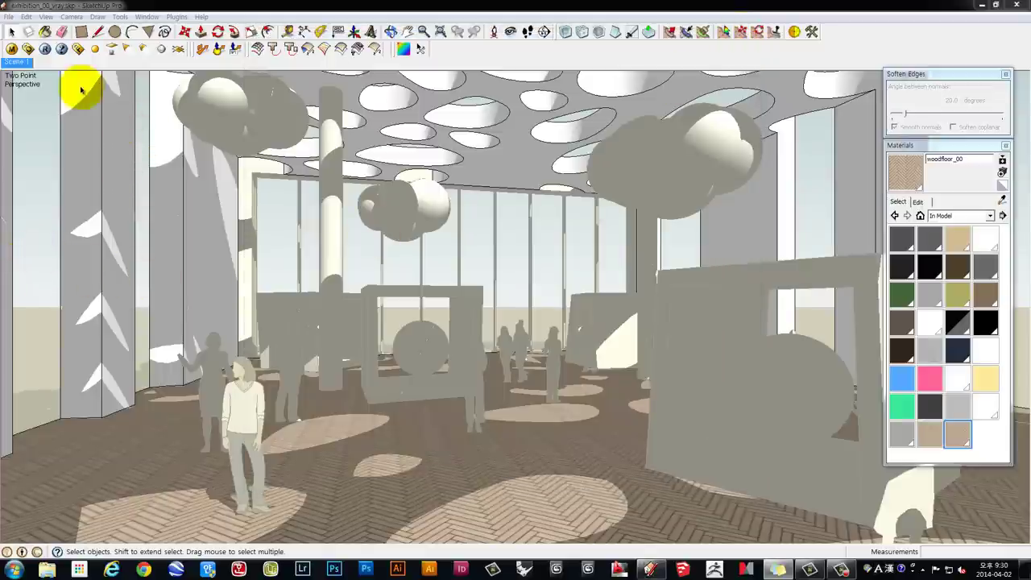
pyautogui.click(45, 49)
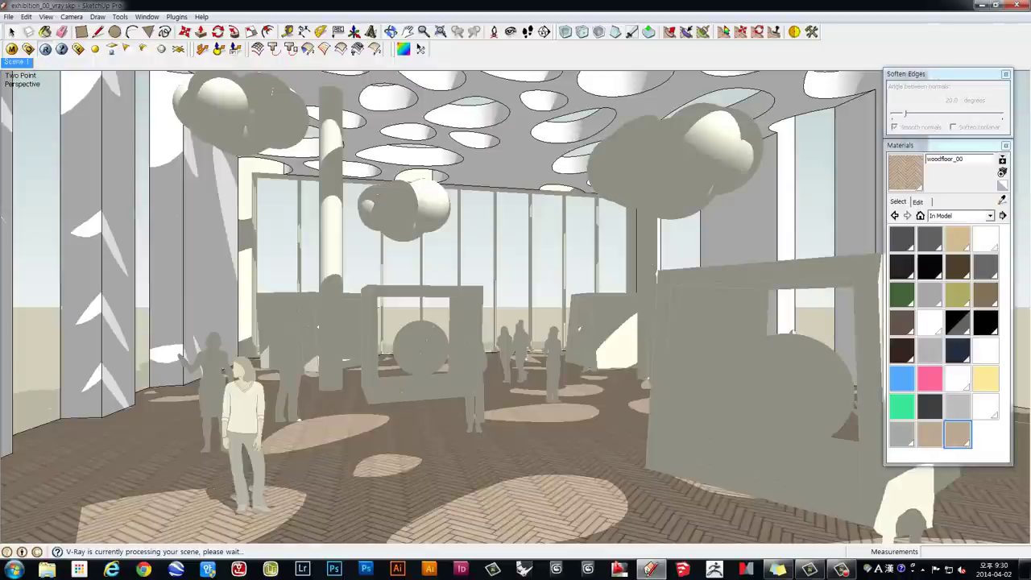
pyautogui.click(470, 520)
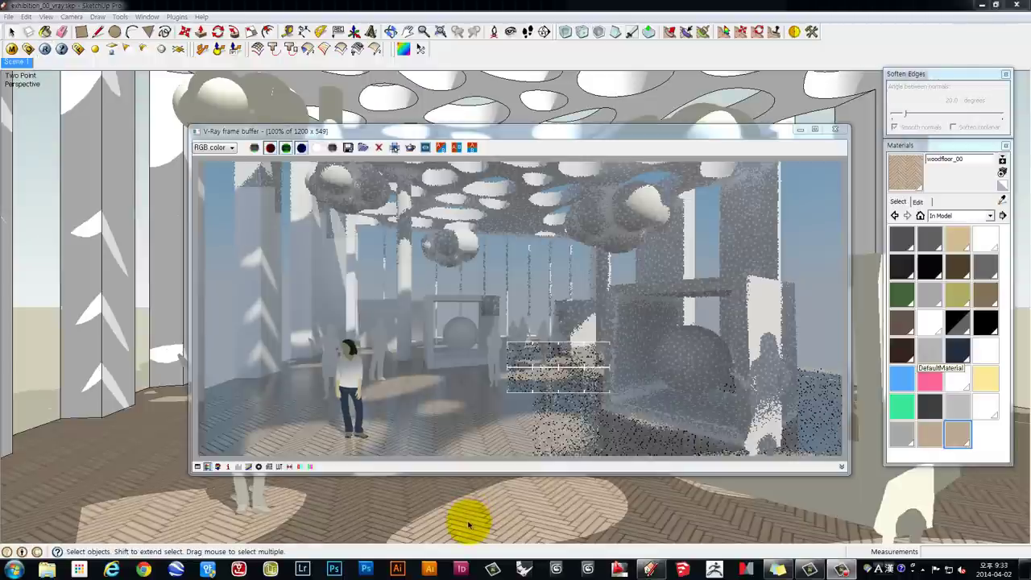
pyautogui.click(464, 393)
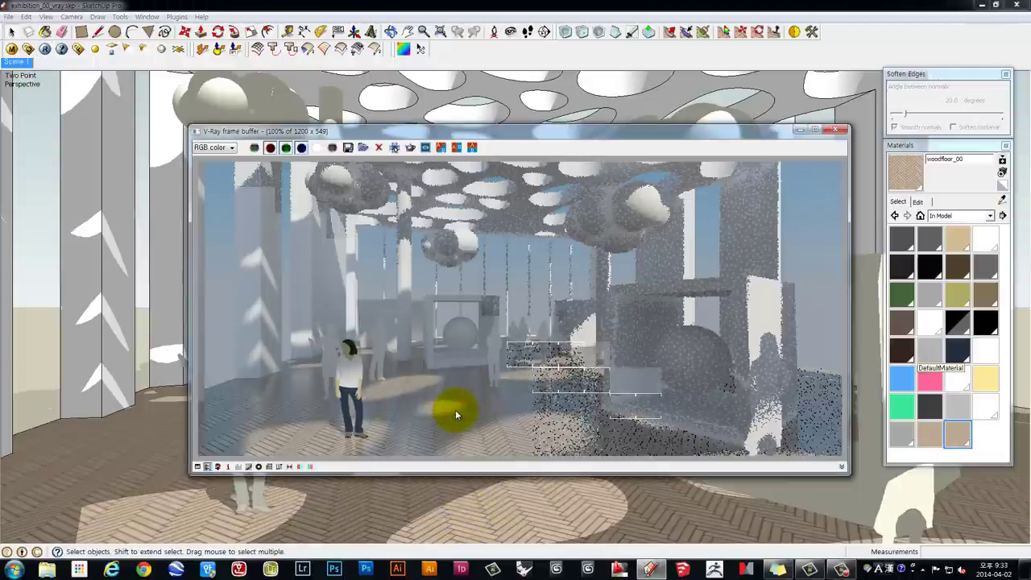
# - Zoom and pan the render to inspect the herringbone wood floor
pyautogui.scroll(1, 439, 411)
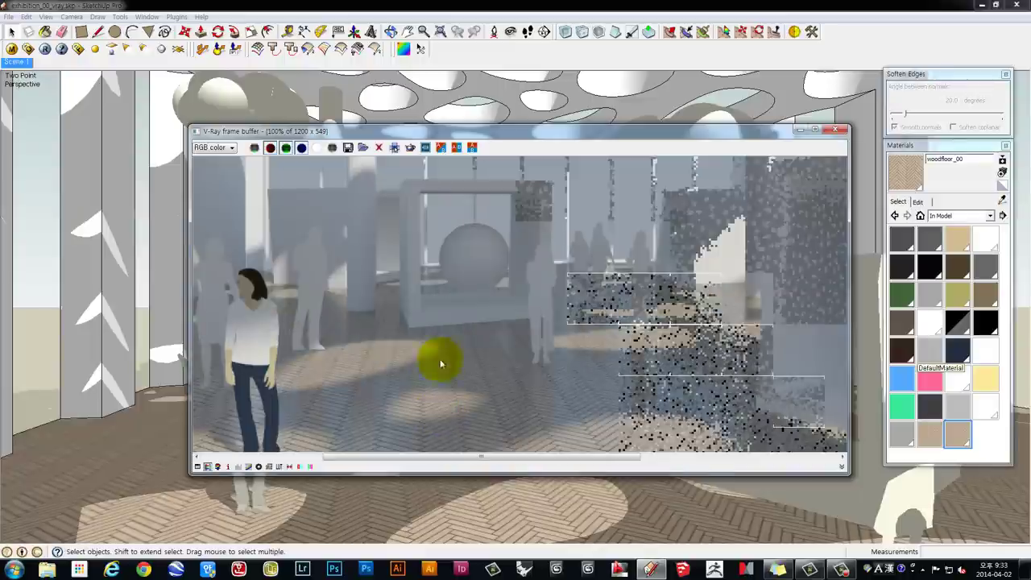
pyautogui.scroll(1, 468, 275)
pyautogui.scroll(1, 484, 235)
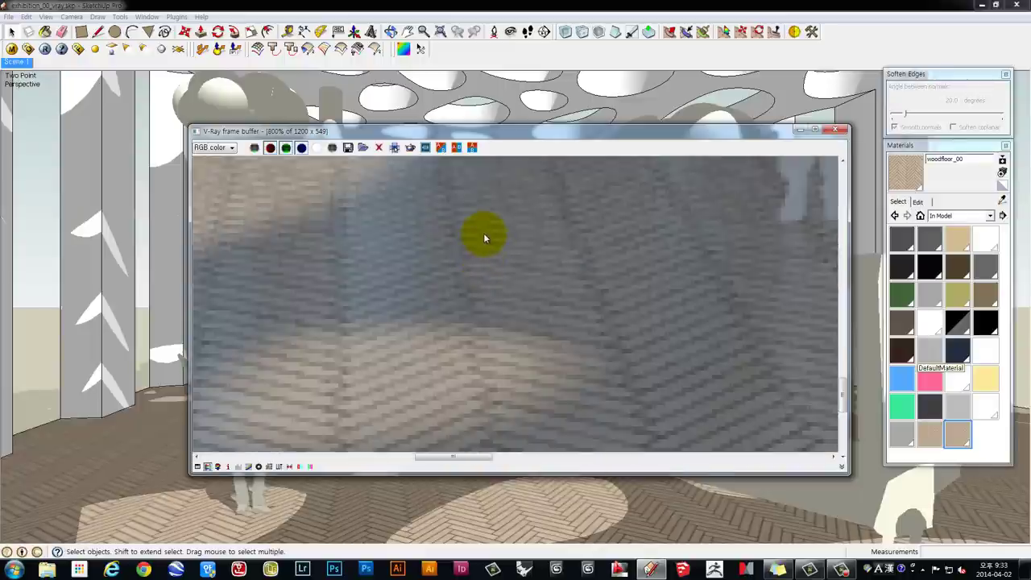
pyautogui.moveTo(483, 233); pyautogui.dragTo(473, 407, button='middle')
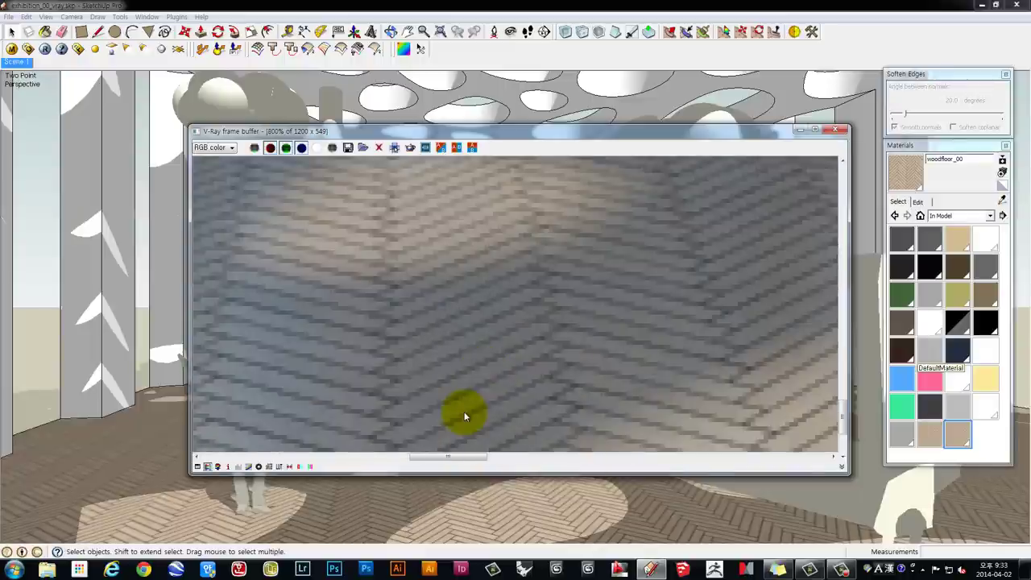
pyautogui.scroll(-1, 465, 416)
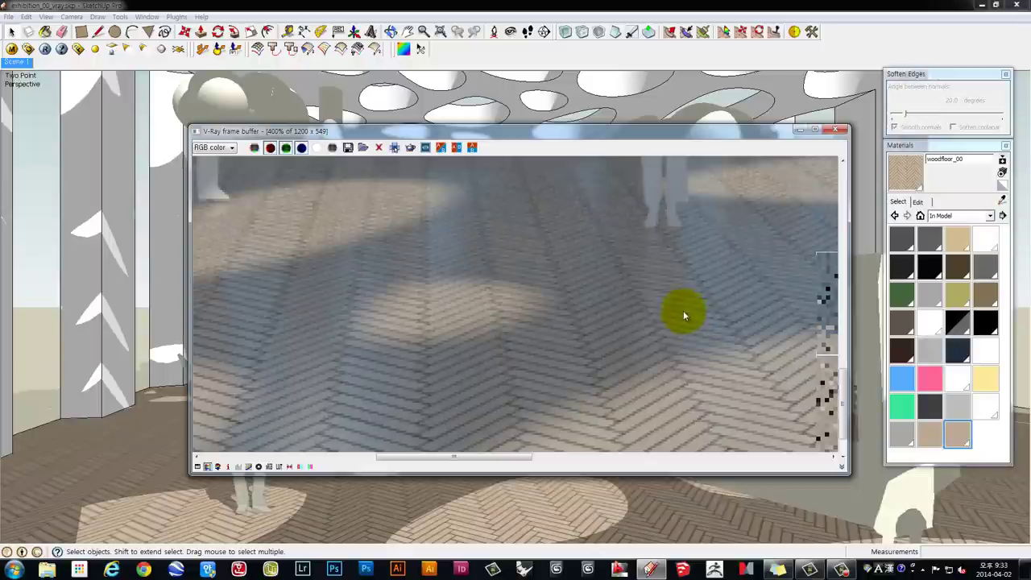
pyautogui.moveTo(631, 308); pyautogui.dragTo(773, 362, button='middle')
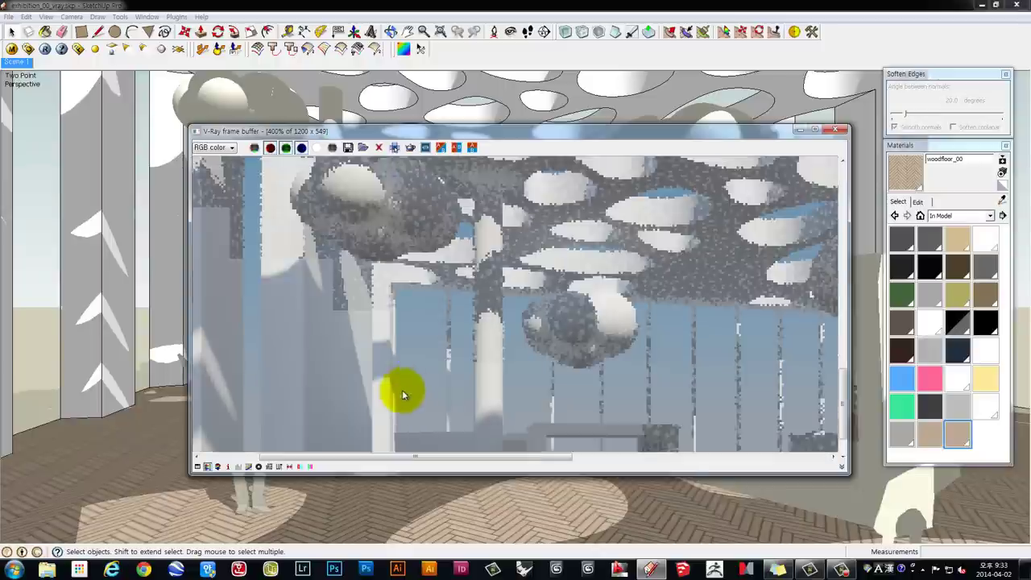
pyautogui.scroll(-1, 775, 365)
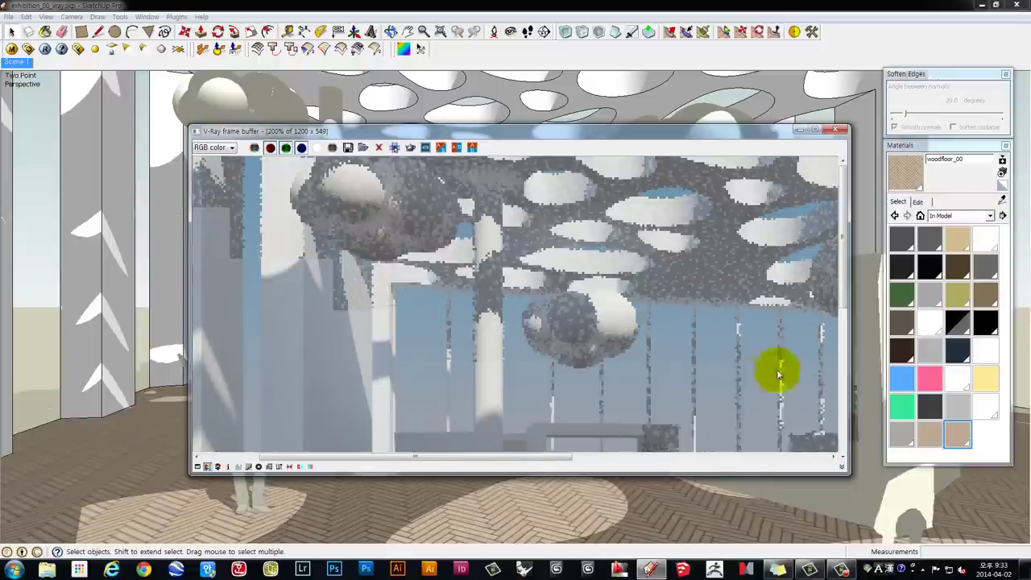
pyautogui.moveTo(838, 334); pyautogui.dragTo(842, 444)
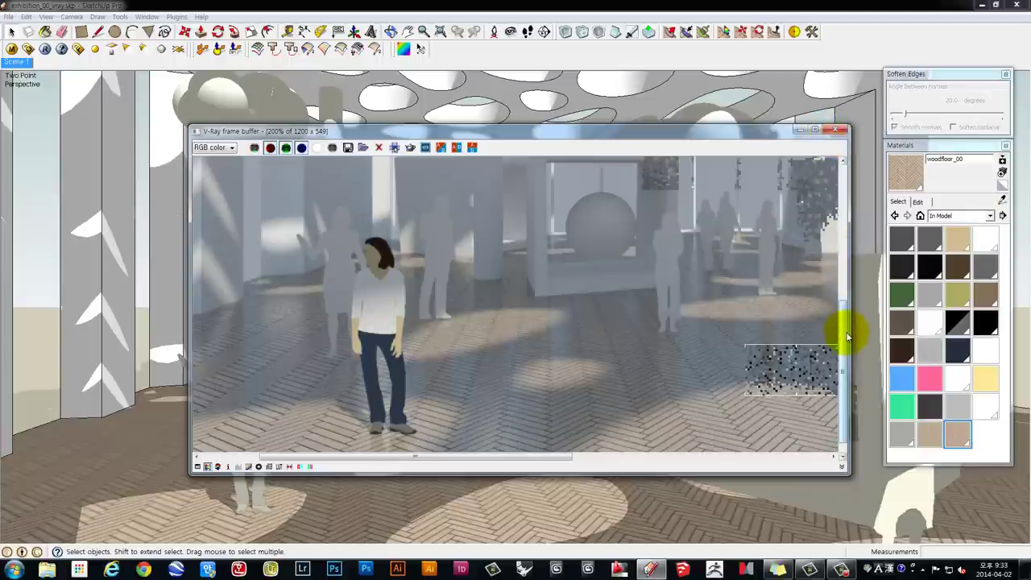
pyautogui.scroll(-1, 843, 364)
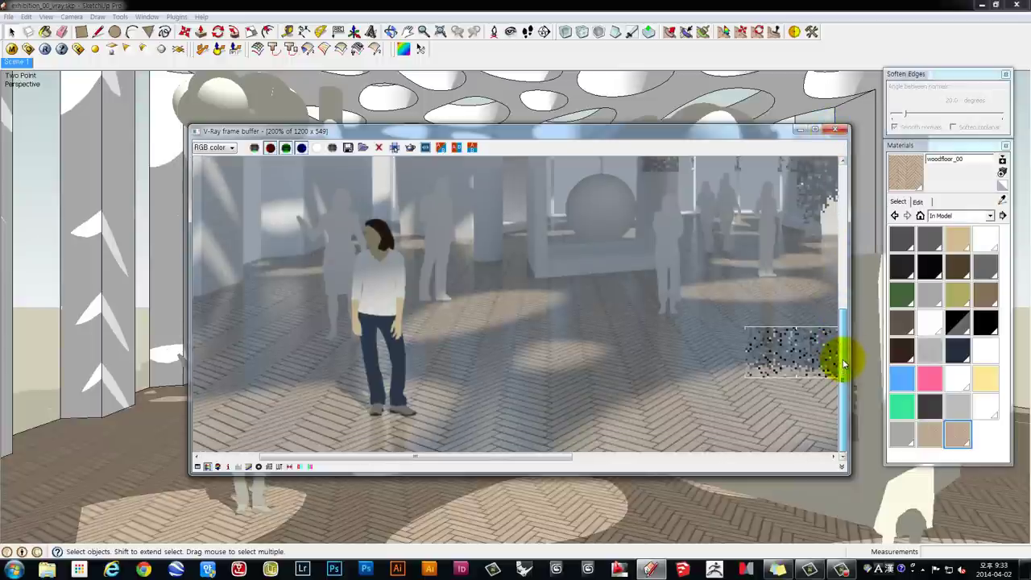
# - Close the render window and orbit the camera to face the tall side wall
pyautogui.click(837, 131)
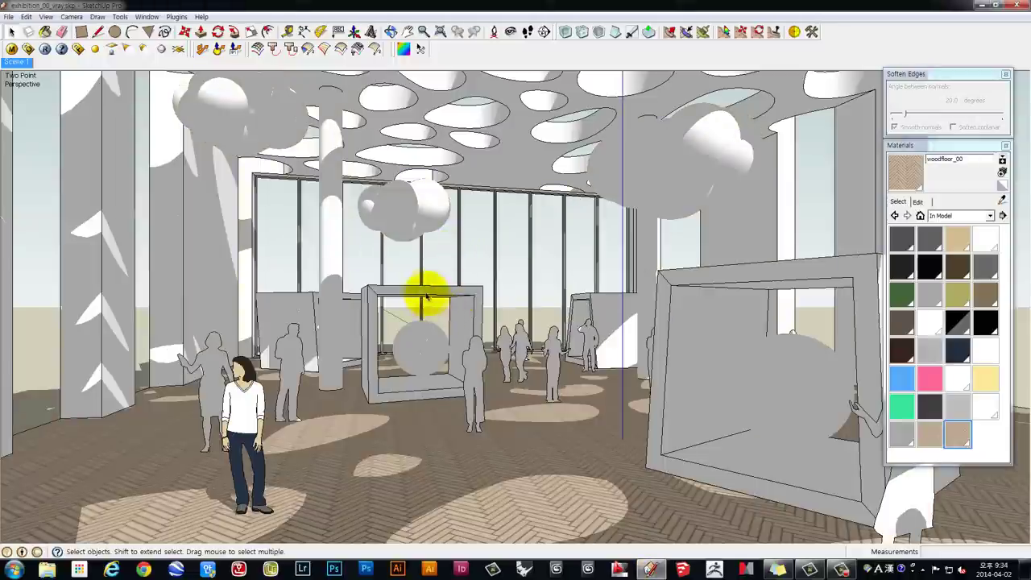
pyautogui.moveTo(427, 299); pyautogui.dragTo(380, 269, button='middle')
pyautogui.moveTo(282, 207)
pyautogui.mouseDown(button='middle')
pyautogui.moveTo(335, 286)
pyautogui.moveTo(330, 269)
pyautogui.moveTo(295, 232)
pyautogui.moveTo(282, 274)
pyautogui.moveTo(295, 281)
pyautogui.moveTo(315, 240)
pyautogui.moveTo(317, 331)
pyautogui.mouseUp(button='middle')
pyautogui.click(409, 252)
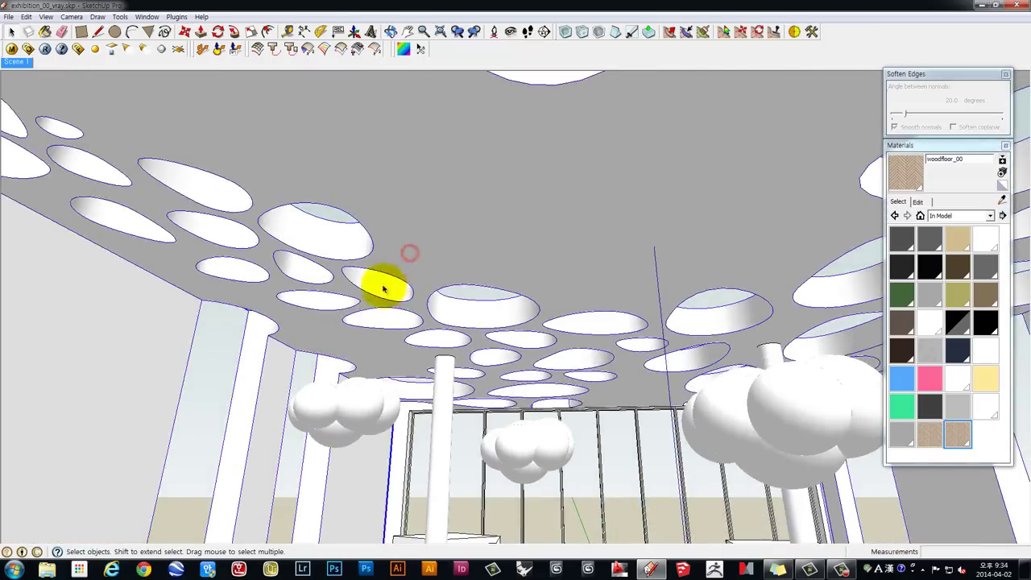
pyautogui.moveTo(385, 288)
pyautogui.mouseDown(button='middle')
pyautogui.moveTo(330, 302)
pyautogui.moveTo(306, 283)
pyautogui.moveTo(362, 281)
pyautogui.moveTo(320, 293)
pyautogui.moveTo(295, 272)
pyautogui.moveTo(327, 207)
pyautogui.moveTo(299, 209)
pyautogui.moveTo(299, 223)
pyautogui.moveTo(357, 234)
pyautogui.moveTo(336, 239)
pyautogui.mouseUp(button='middle')
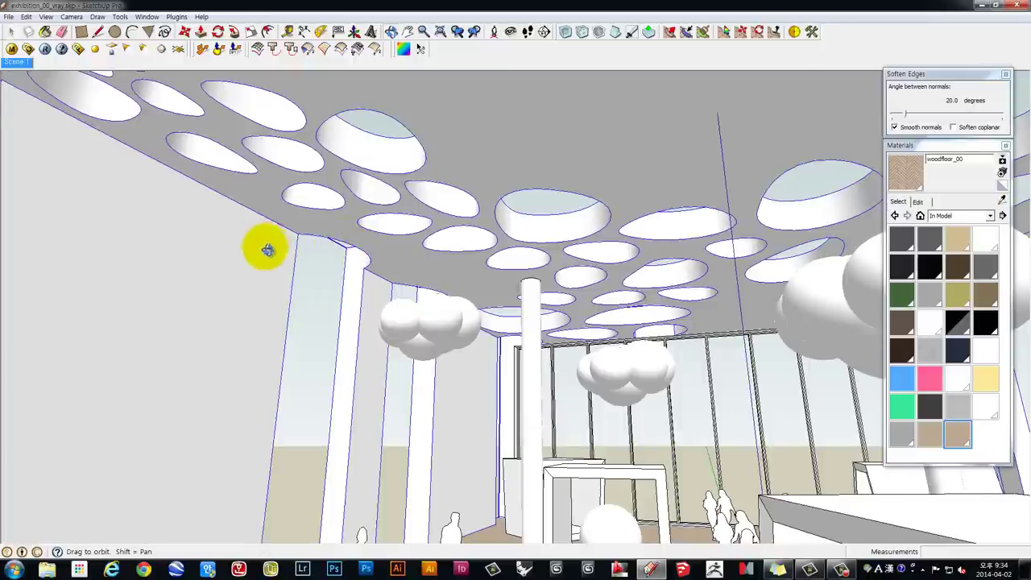
pyautogui.moveTo(268, 249)
pyautogui.mouseDown(button='middle')
pyautogui.moveTo(253, 275)
pyautogui.moveTo(327, 177)
pyautogui.moveTo(354, 190)
pyautogui.moveTo(354, 233)
pyautogui.mouseUp(button='middle')
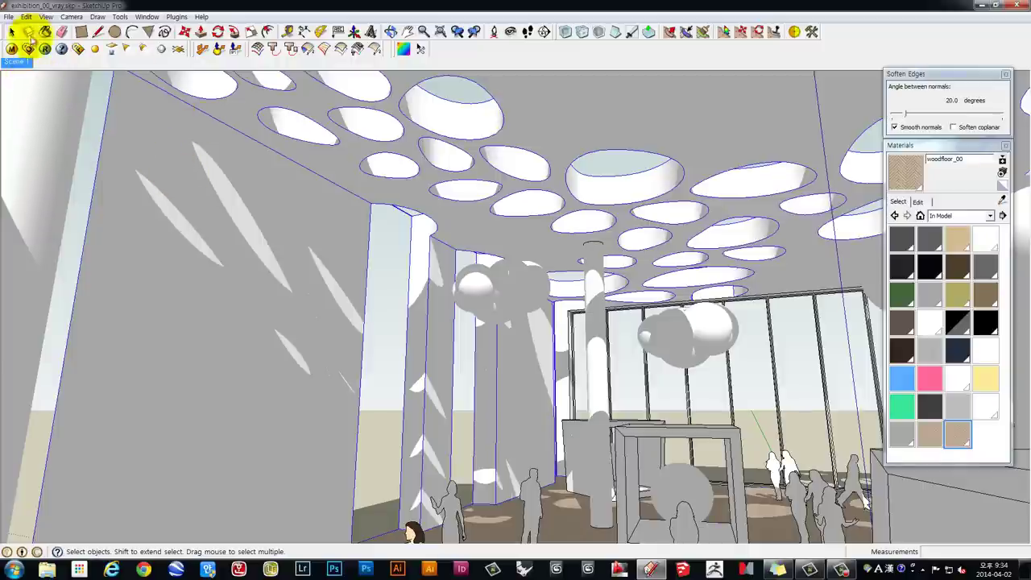
# - Turn off sun shadows and start a new material based on the wood floor material
pyautogui.click(48, 16)
pyautogui.click(35, 120)
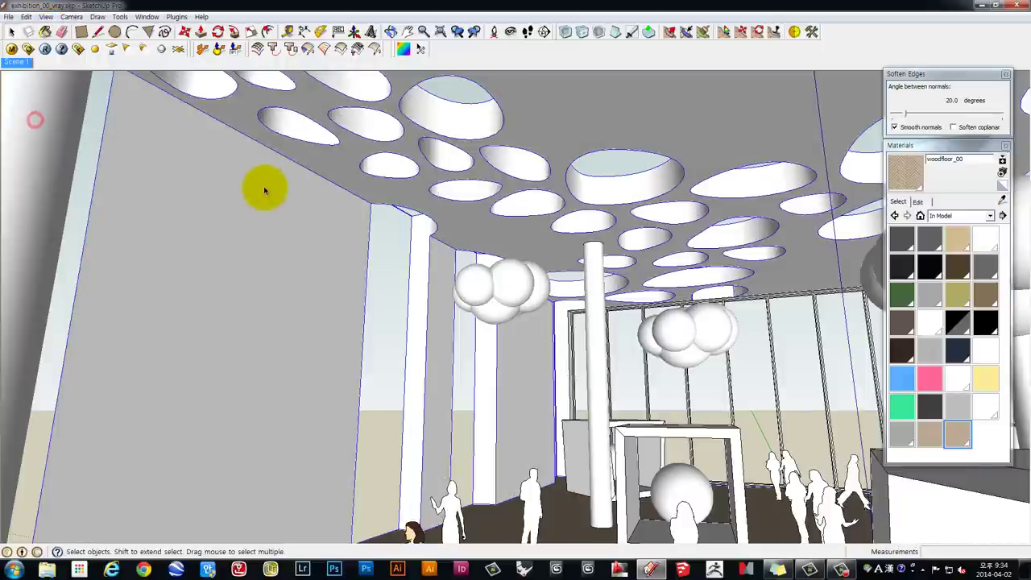
pyautogui.click(989, 435)
# - Create a new material and rename it from Material7 to wall
pyautogui.click(1002, 174)
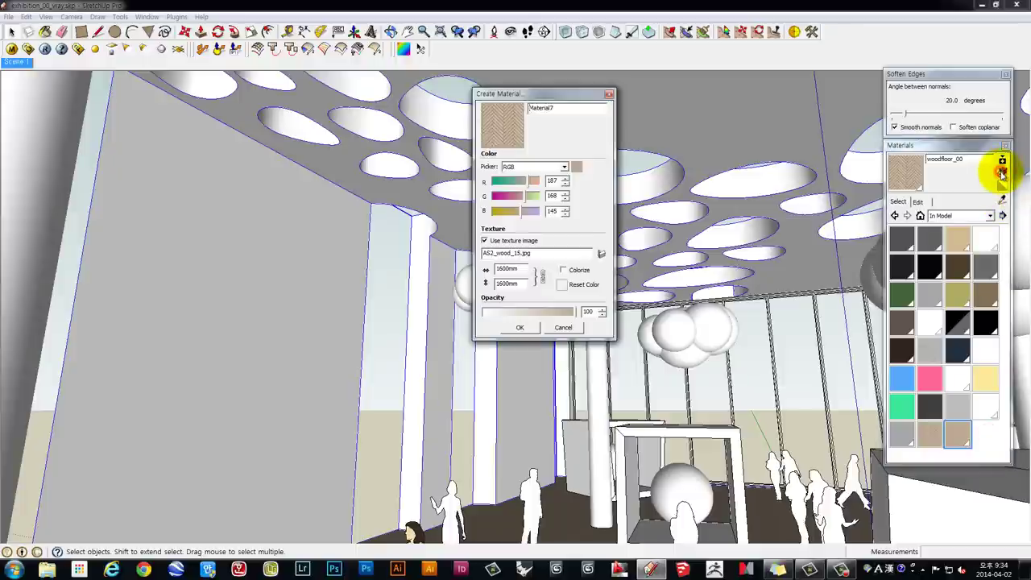
pyautogui.moveTo(476, 96); pyautogui.dragTo(465, 95)
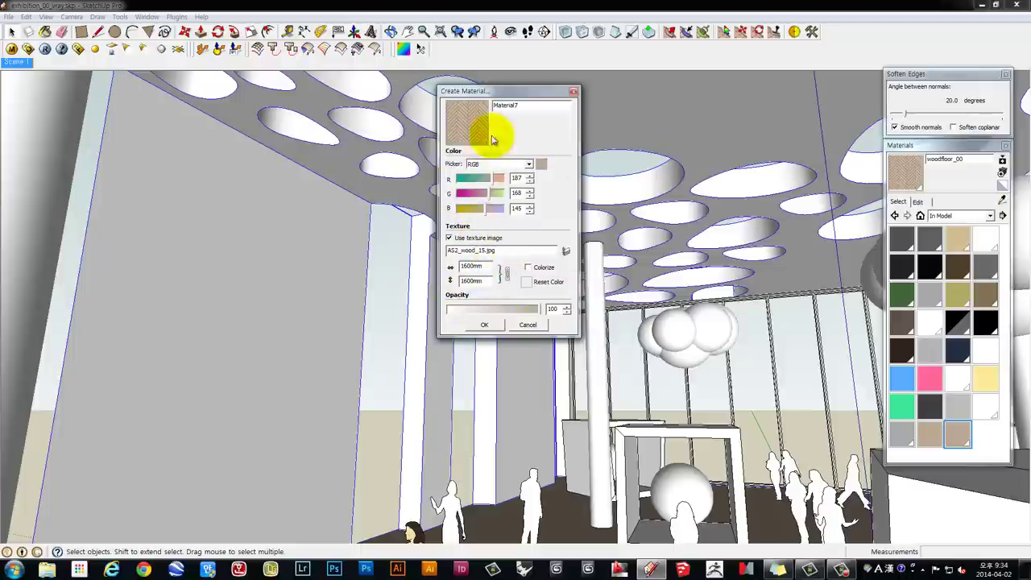
pyautogui.doubleClick(531, 105)
pyautogui.write('wall')
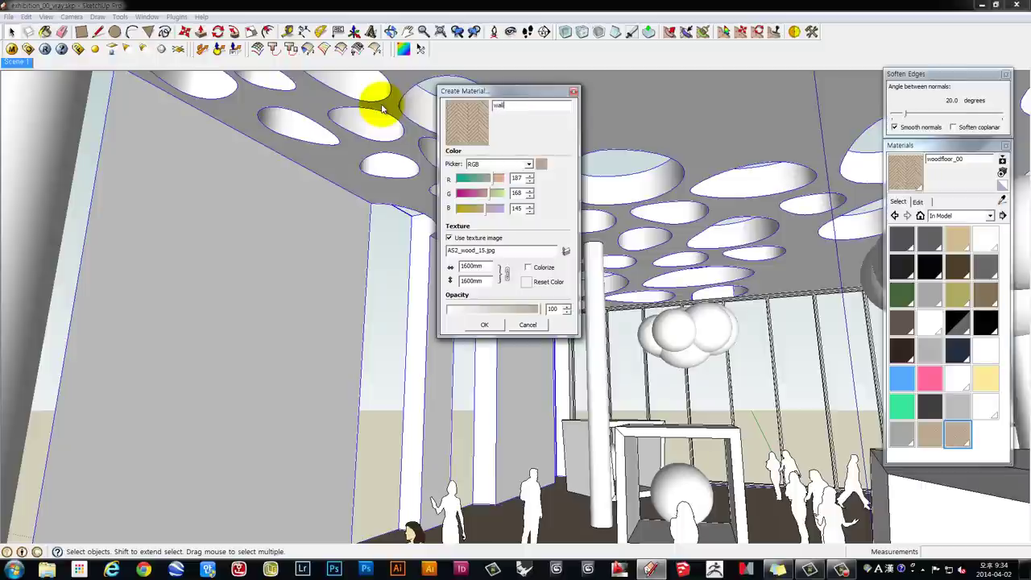
# - Load AS2_concrete_10_bs.jpg as the wall material's texture at 1600mm size
pyautogui.click(563, 249)
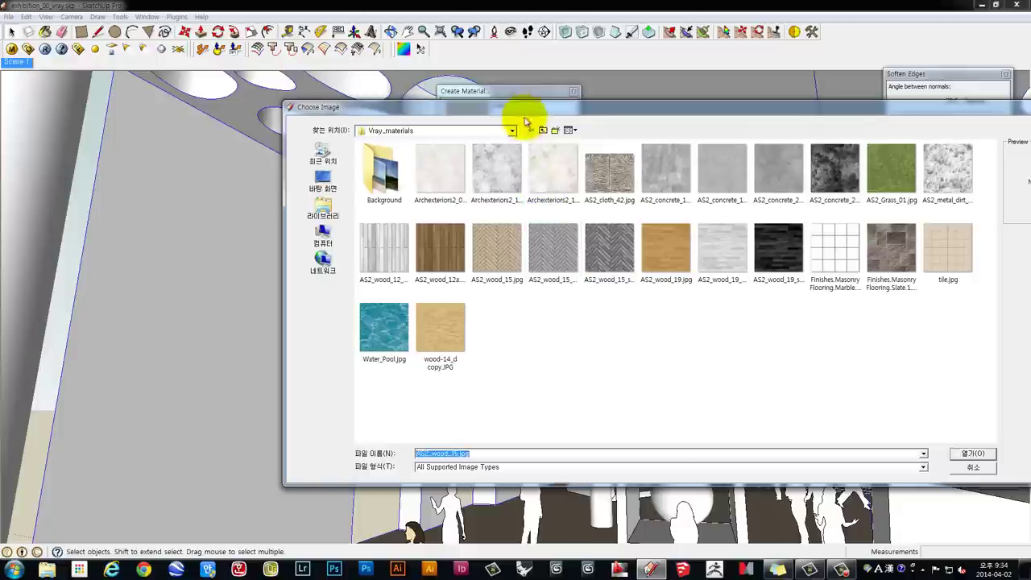
pyautogui.moveTo(523, 107); pyautogui.dragTo(282, 106)
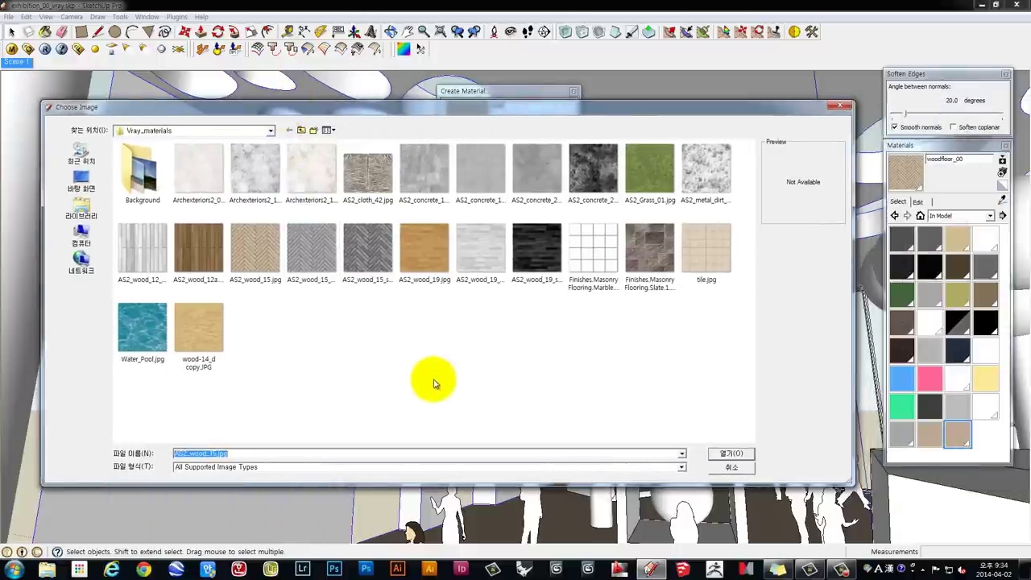
pyautogui.click(327, 130)
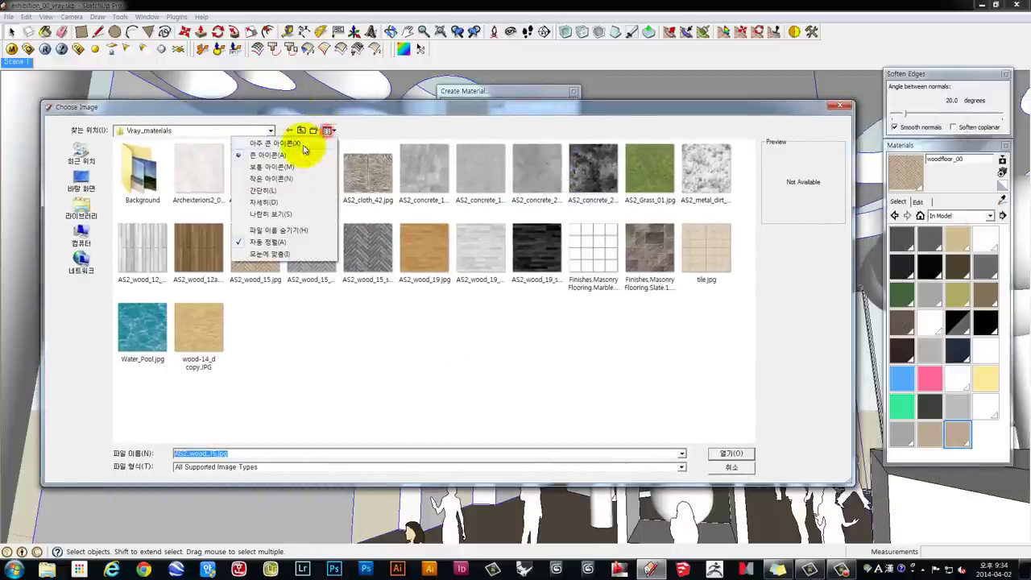
pyautogui.click(303, 145)
pyautogui.moveTo(742, 230); pyautogui.dragTo(745, 274)
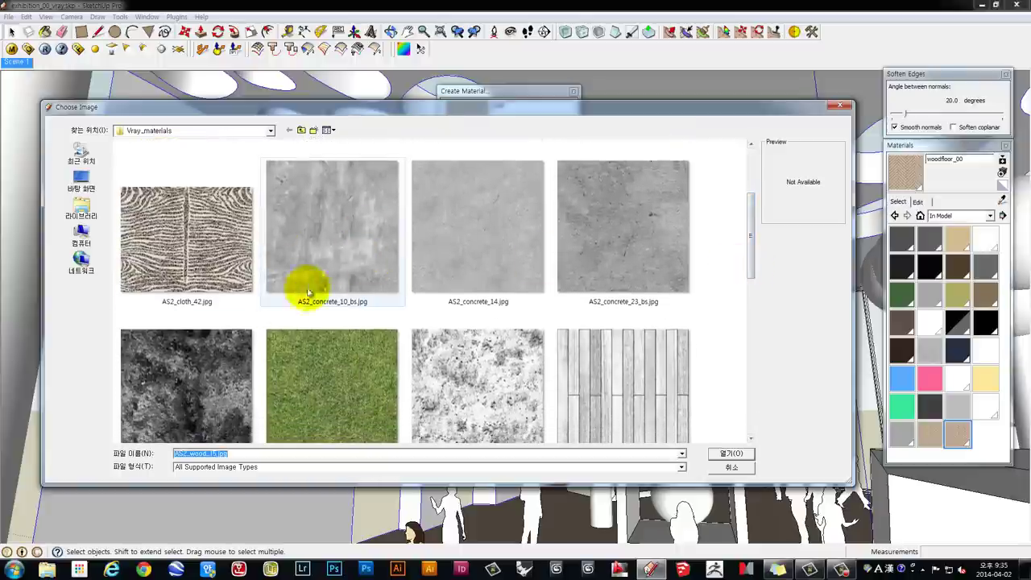
pyautogui.click(304, 219)
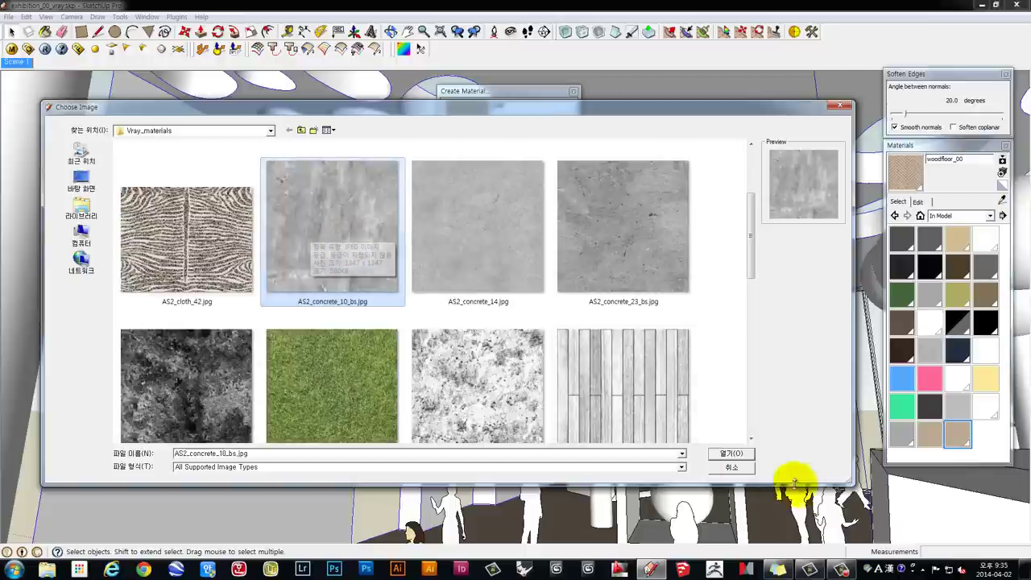
pyautogui.click(728, 453)
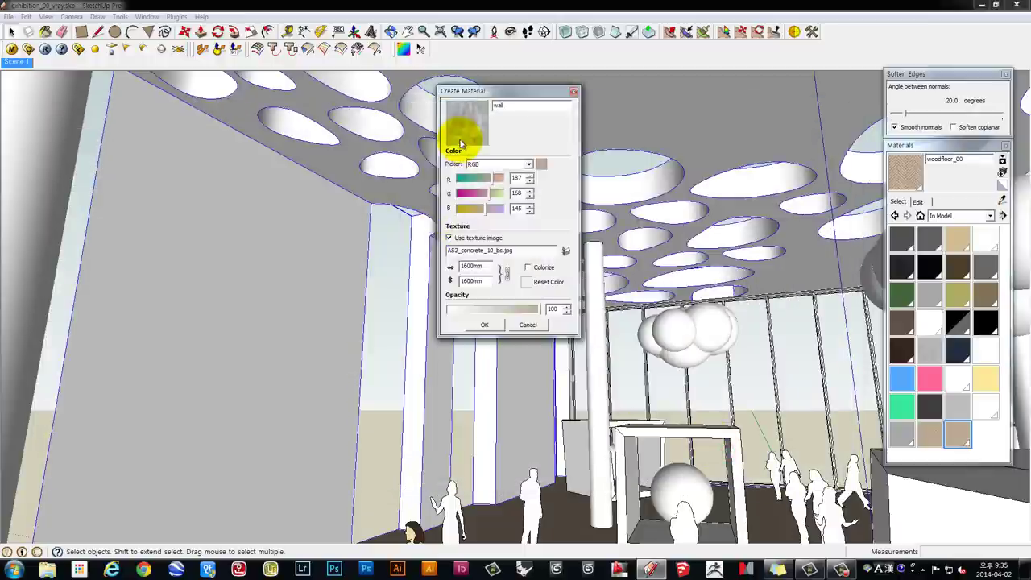
pyautogui.click(477, 280)
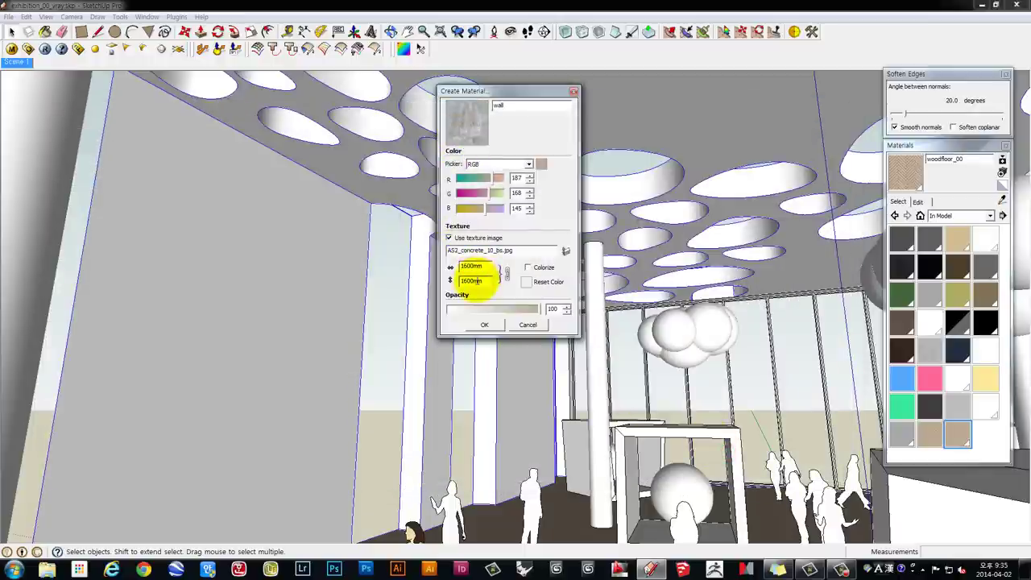
# - Paint the tall side wall face with the wall material
pyautogui.click(484, 326)
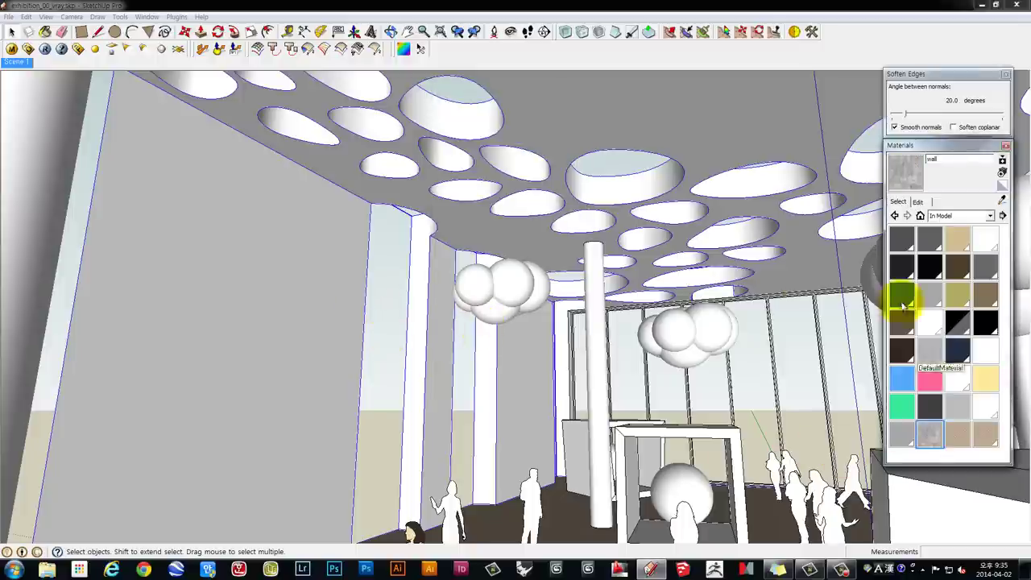
pyautogui.tripleClick(206, 255)
pyautogui.click(249, 246)
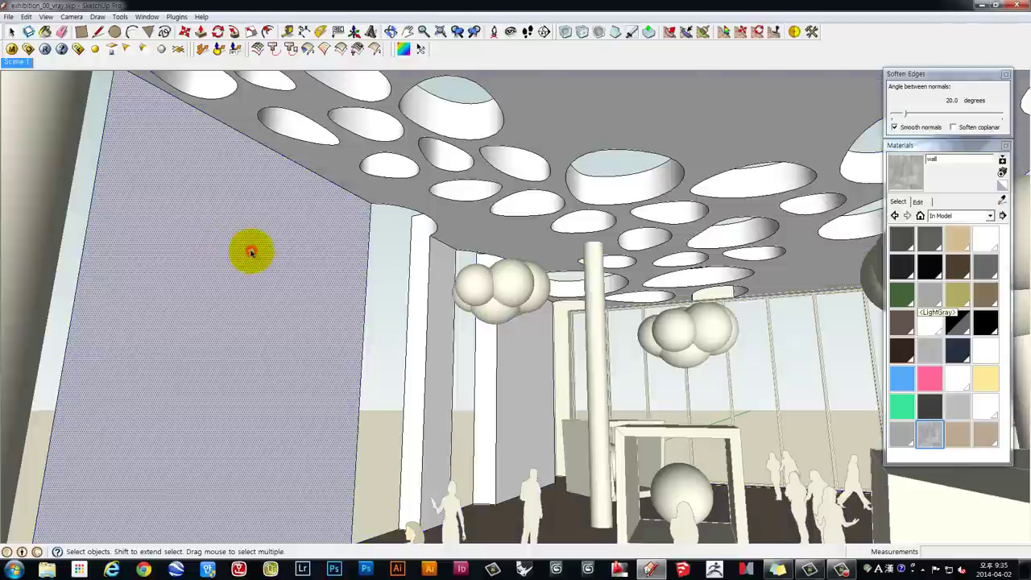
pyautogui.click(924, 435)
pyautogui.click(190, 249)
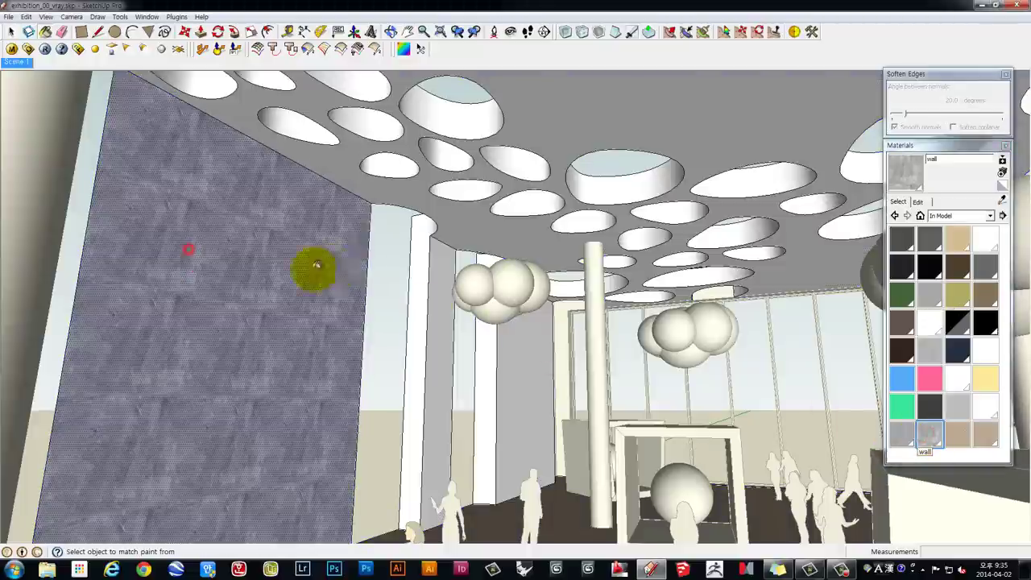
# - Apply the wall material to the ceiling and two column faces
pyautogui.moveTo(310, 265)
pyautogui.mouseDown(button='middle')
pyautogui.moveTo(362, 281)
pyautogui.moveTo(362, 338)
pyautogui.moveTo(411, 229)
pyautogui.mouseUp(button='middle')
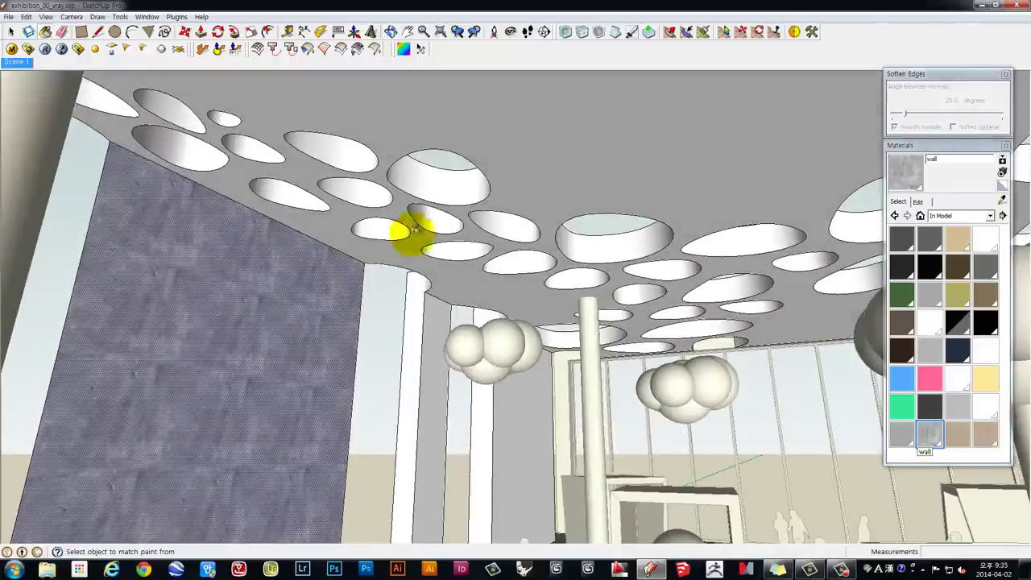
pyautogui.click(491, 134)
pyautogui.moveTo(490, 233); pyautogui.dragTo(431, 359, button='middle')
pyautogui.click(431, 358)
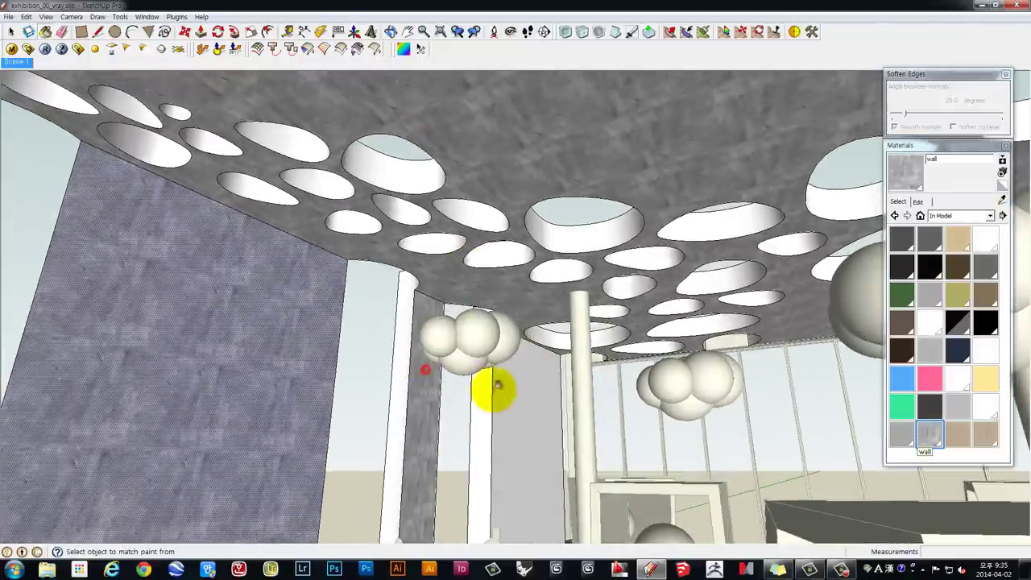
pyautogui.click(537, 376)
# - Apply the wall material to the left wall panels
pyautogui.scroll(-2, 537, 368)
pyautogui.scroll(-3, 538, 365)
pyautogui.moveTo(539, 365)
pyautogui.mouseDown(button='middle')
pyautogui.moveTo(472, 334)
pyautogui.moveTo(333, 299)
pyautogui.mouseUp(button='middle')
pyautogui.click(331, 299)
pyautogui.moveTo(398, 319)
pyautogui.mouseDown(button='middle')
pyautogui.moveTo(228, 326)
pyautogui.moveTo(473, 349)
pyautogui.moveTo(387, 299)
pyautogui.moveTo(634, 277)
pyautogui.moveTo(333, 276)
pyautogui.moveTo(627, 357)
pyautogui.moveTo(195, 281)
pyautogui.moveTo(368, 295)
pyautogui.moveTo(452, 333)
pyautogui.mouseUp(button='middle')
pyautogui.click(387, 298)
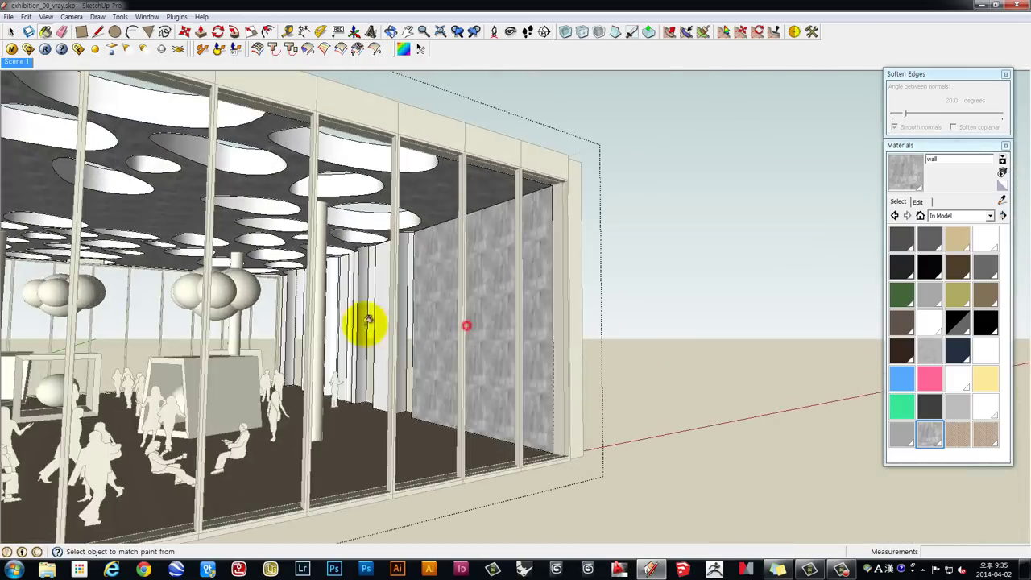
# - Orbit and zoom around the hall to inspect the newly textured walls and ceiling openings
pyautogui.scroll(5, 368, 321)
pyautogui.moveTo(362, 322); pyautogui.dragTo(408, 320, button='middle')
pyautogui.scroll(3, 335, 308)
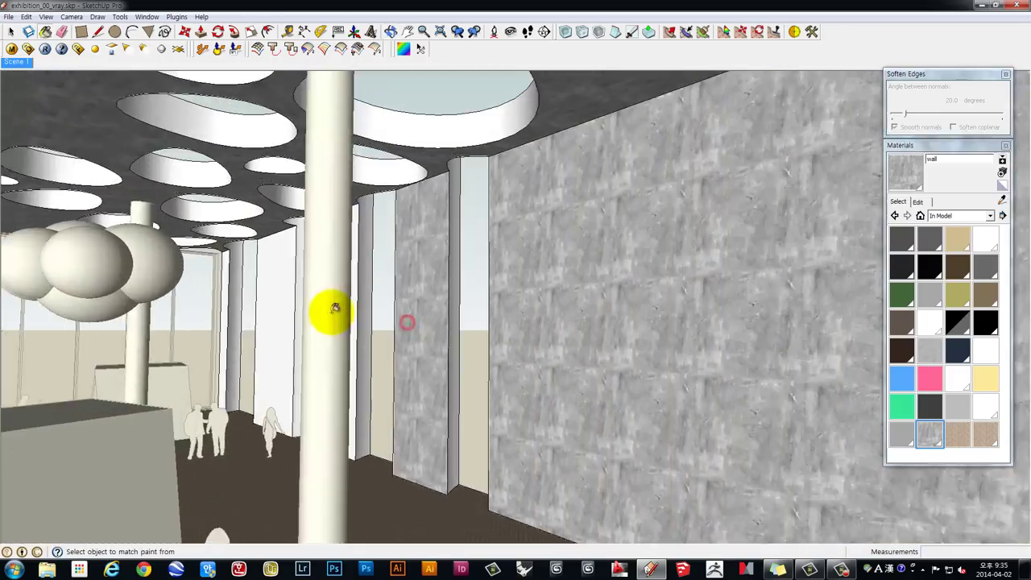
pyautogui.moveTo(336, 308)
pyautogui.mouseDown(button='middle')
pyautogui.moveTo(363, 311)
pyautogui.moveTo(295, 295)
pyautogui.mouseUp(button='middle')
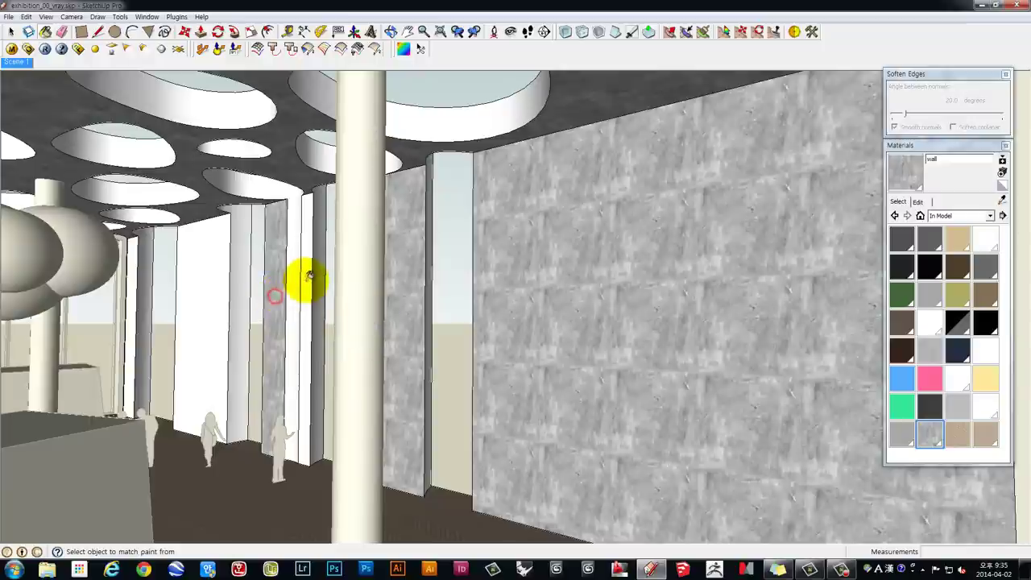
pyautogui.moveTo(225, 263)
pyautogui.mouseDown(button='middle')
pyautogui.moveTo(315, 285)
pyautogui.moveTo(215, 276)
pyautogui.moveTo(187, 290)
pyautogui.moveTo(357, 285)
pyautogui.moveTo(375, 346)
pyautogui.moveTo(402, 321)
pyautogui.moveTo(266, 274)
pyautogui.moveTo(392, 350)
pyautogui.mouseUp(button='middle')
pyautogui.scroll(3, 392, 363)
pyautogui.scroll(-2, 394, 313)
pyautogui.scroll(-5, 391, 311)
pyautogui.scroll(2, 387, 350)
pyautogui.scroll(3, 402, 338)
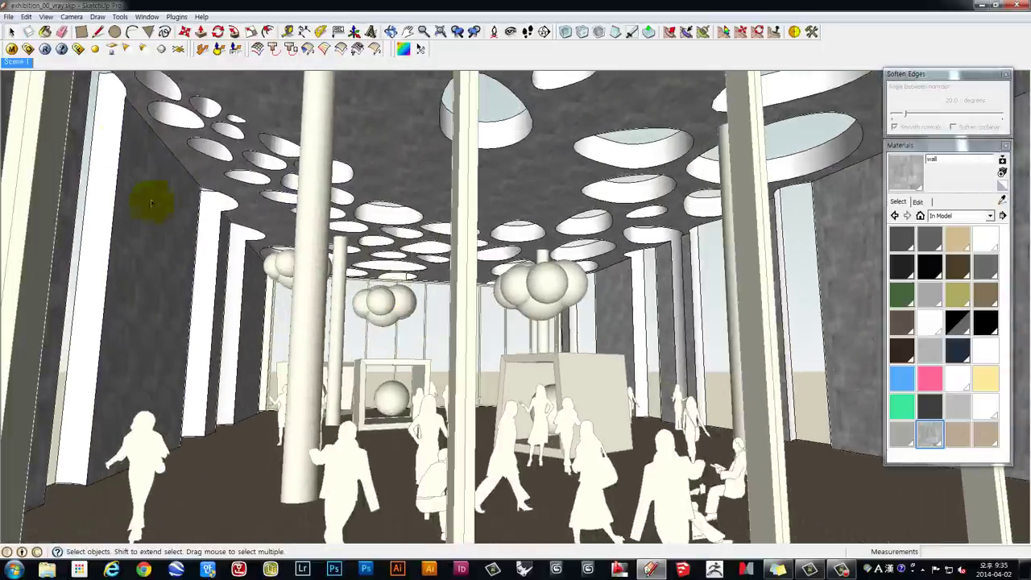
# - Return the view to the saved Scene 1 camera
pyautogui.click(17, 61)
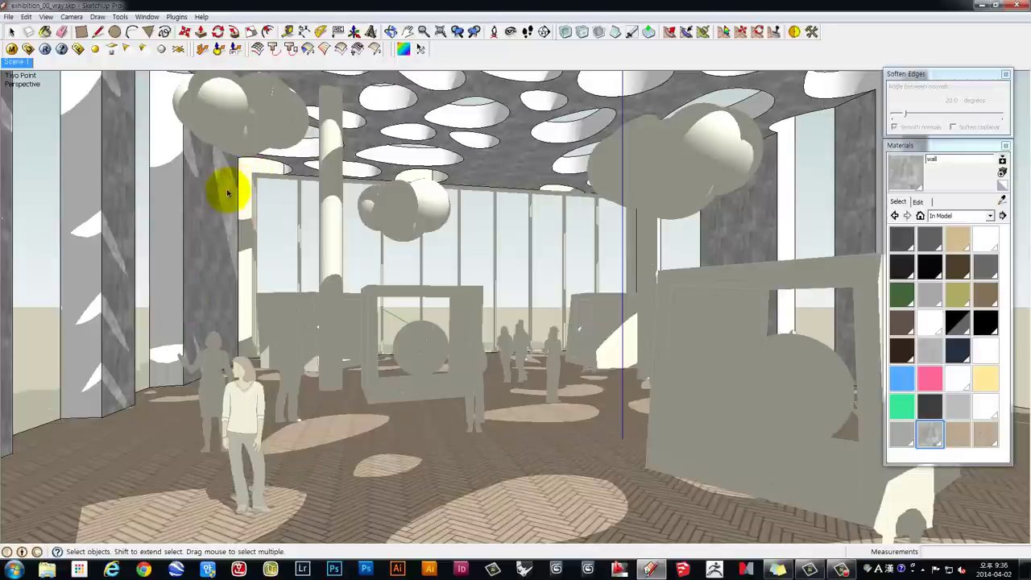
# - Add a Reflection layer to the wall material in the V-Ray material editor
pyautogui.click(12, 50)
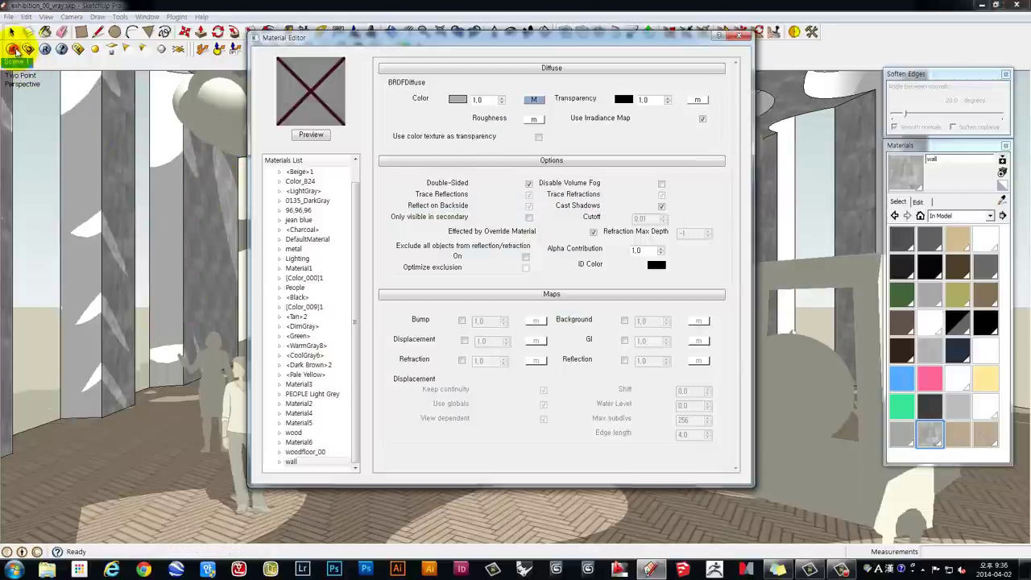
pyautogui.click(354, 252)
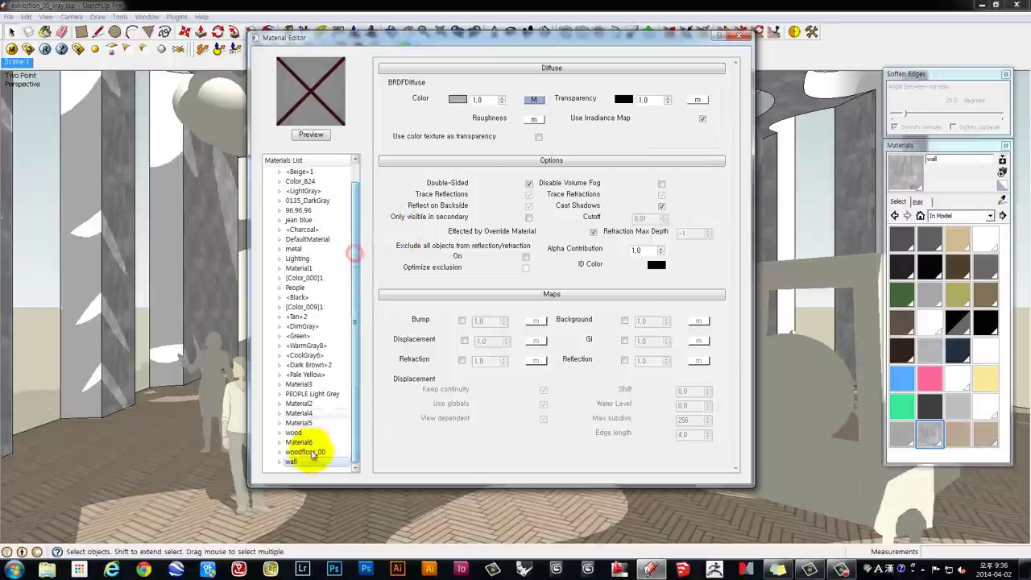
pyautogui.rightClick(292, 461)
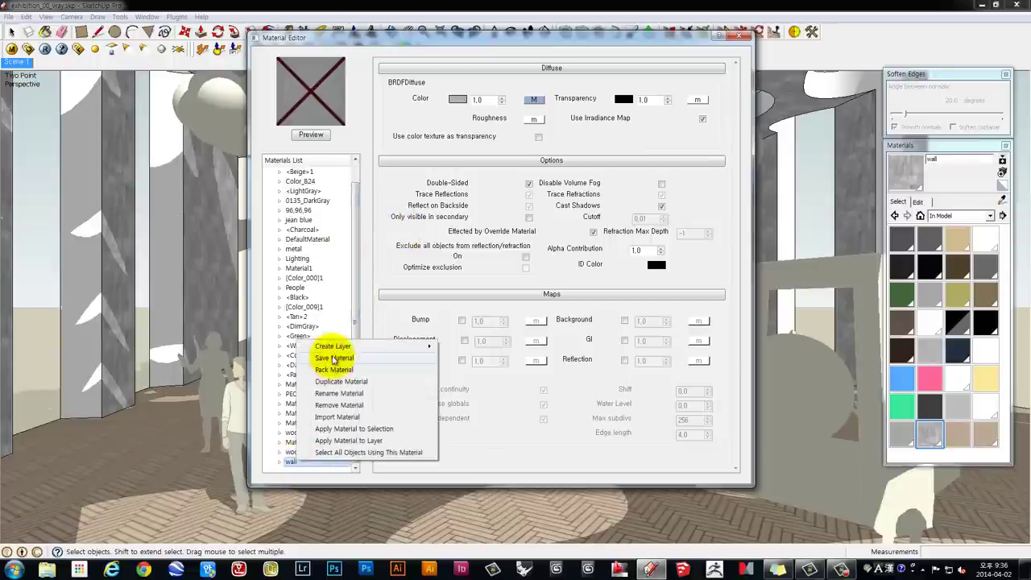
pyautogui.moveTo(333, 346)
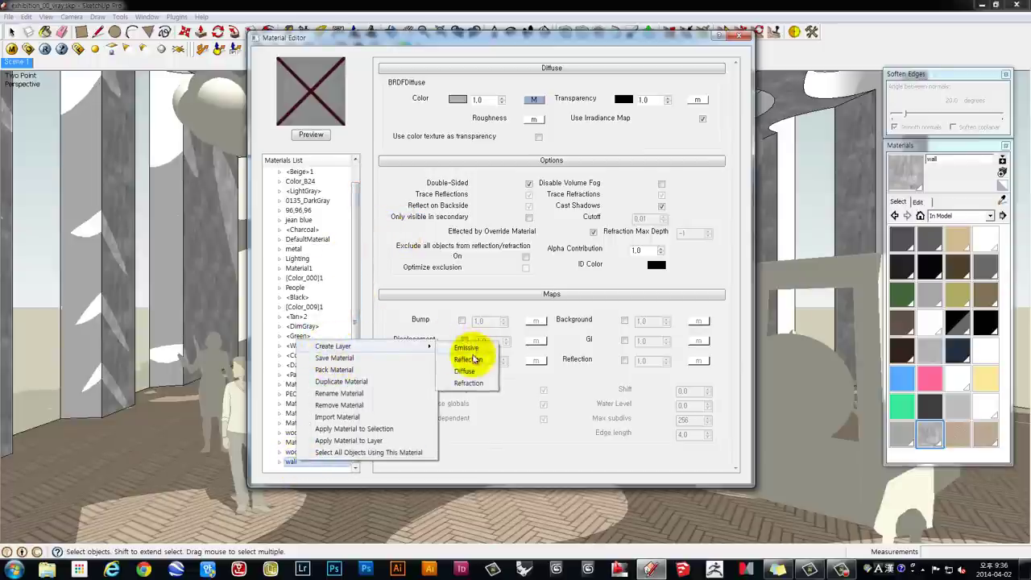
pyautogui.click(468, 353)
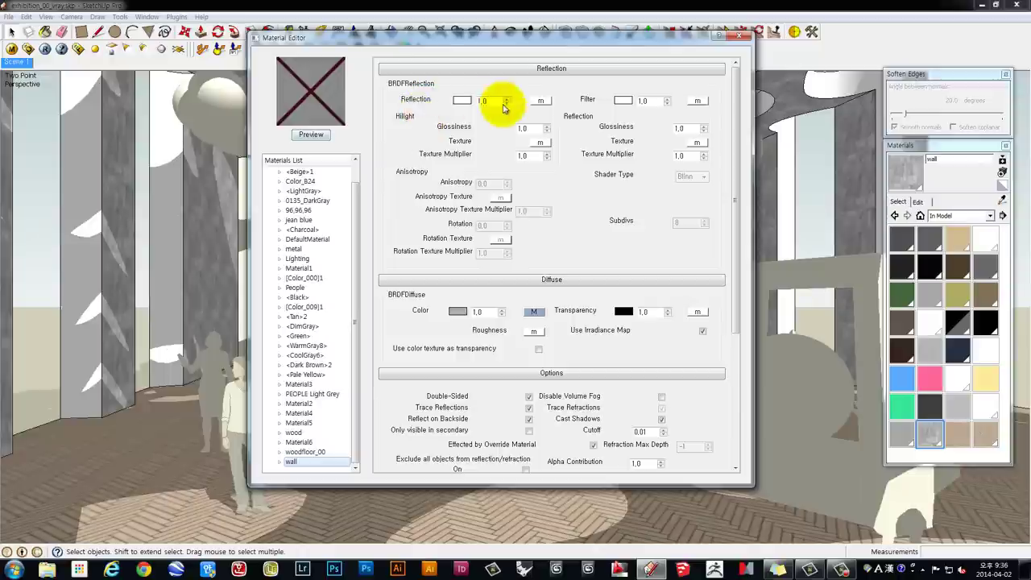
# - Set reflection colour to grey 111, hilight glossiness 0.6, reflection glossiness 0.85, then preview and close
pyautogui.click(461, 101)
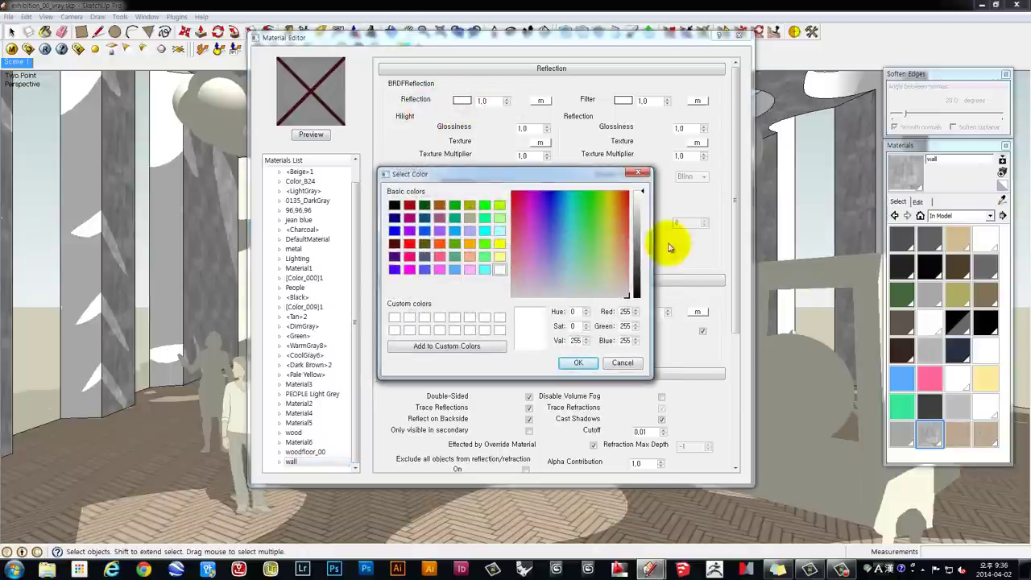
pyautogui.click(638, 268)
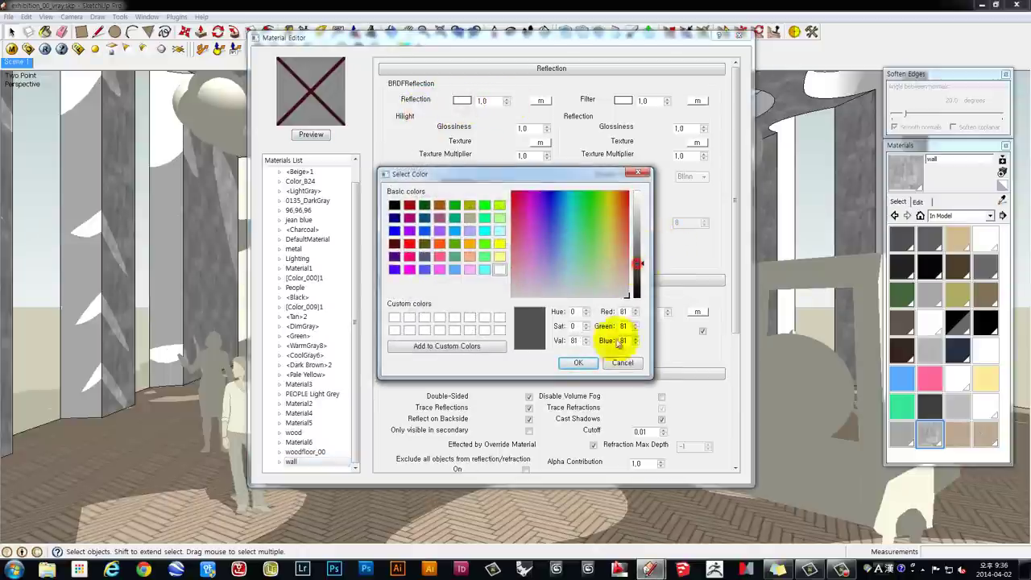
pyautogui.click(637, 252)
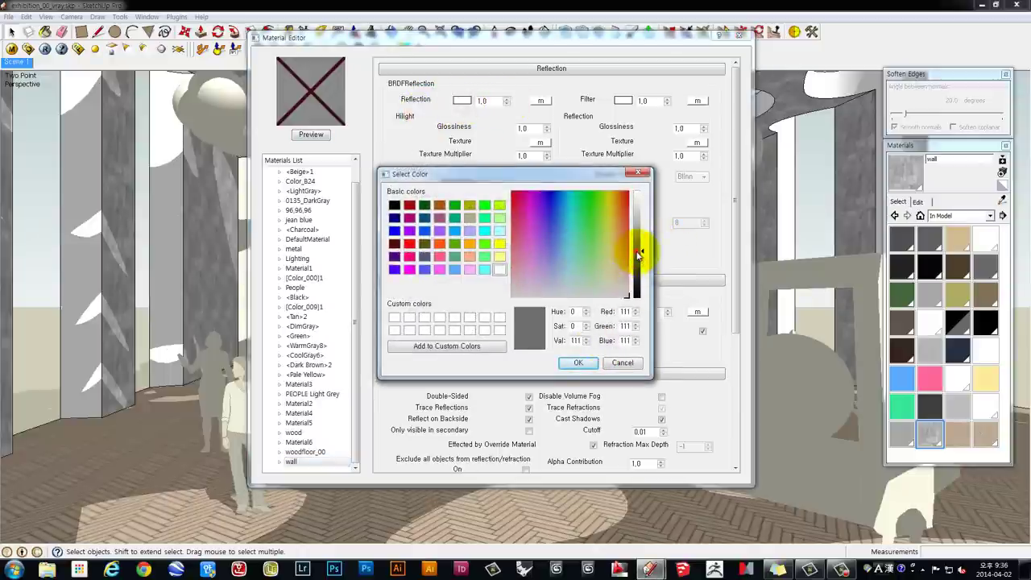
pyautogui.click(578, 362)
pyautogui.doubleClick(522, 129)
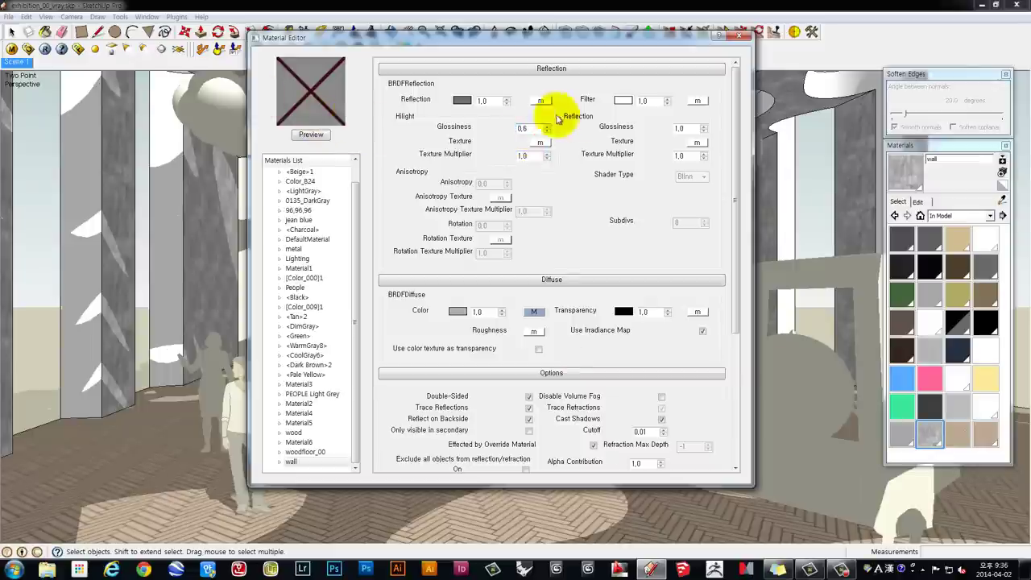
pyautogui.doubleClick(690, 129)
pyautogui.write('0.85')
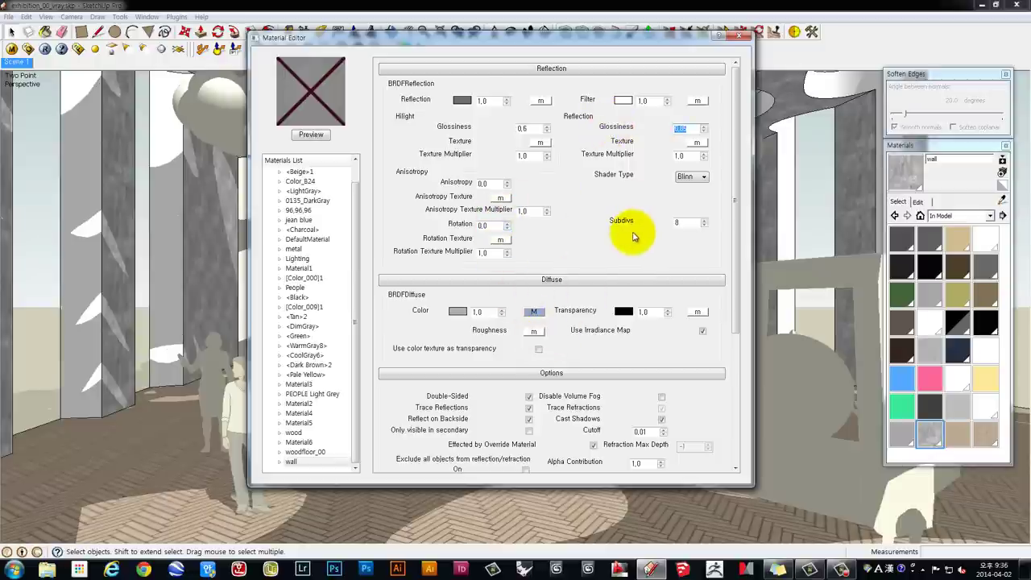
pyautogui.click(316, 135)
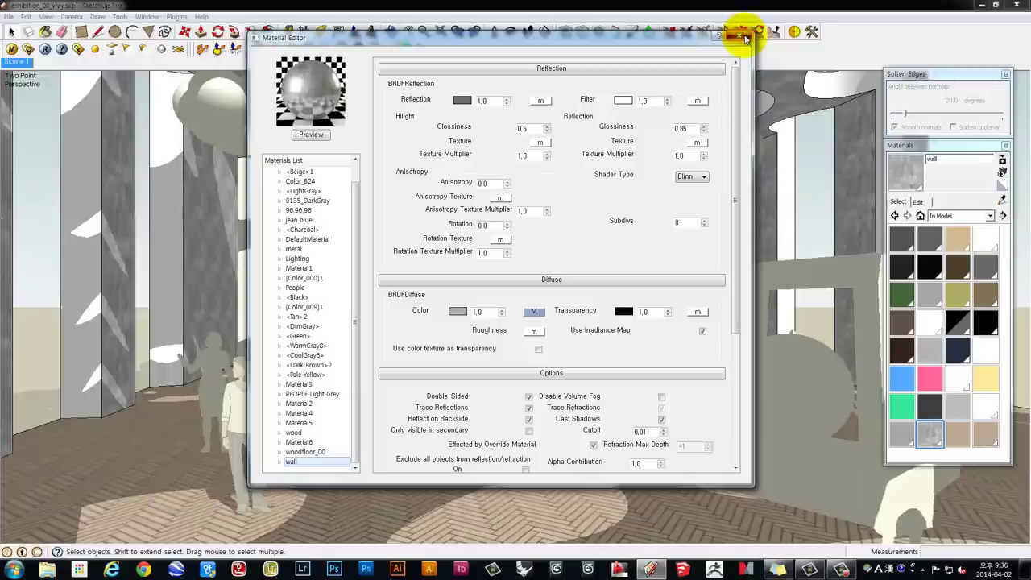
pyautogui.click(746, 38)
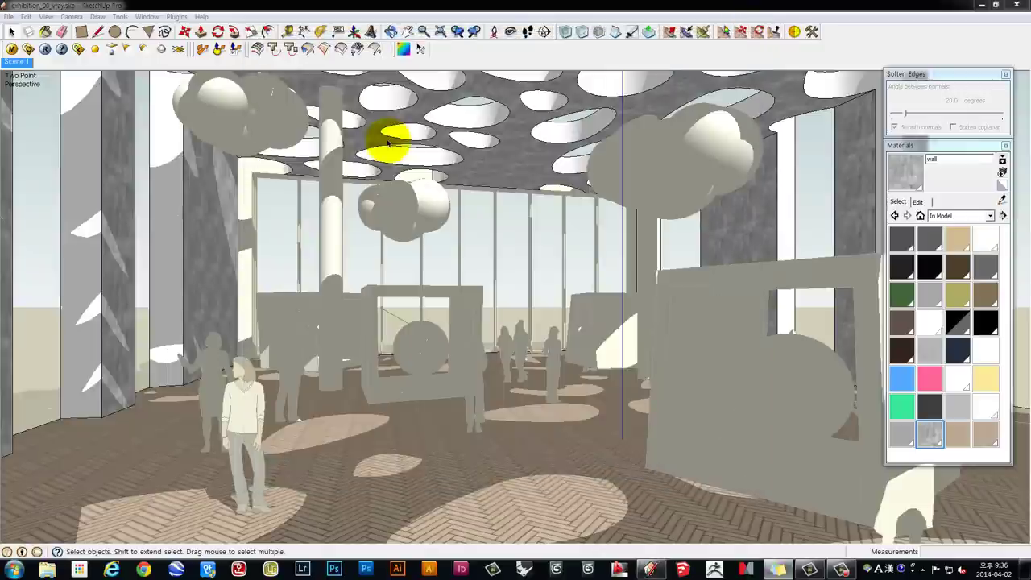
pyautogui.click(43, 49)
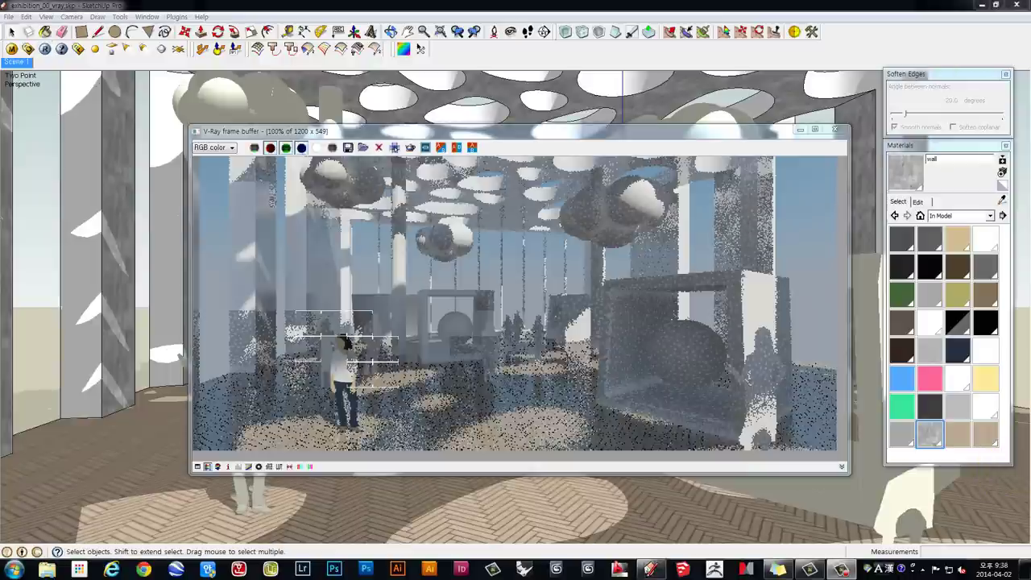
pyautogui.moveTo(396, 346); pyautogui.dragTo(292, 291)
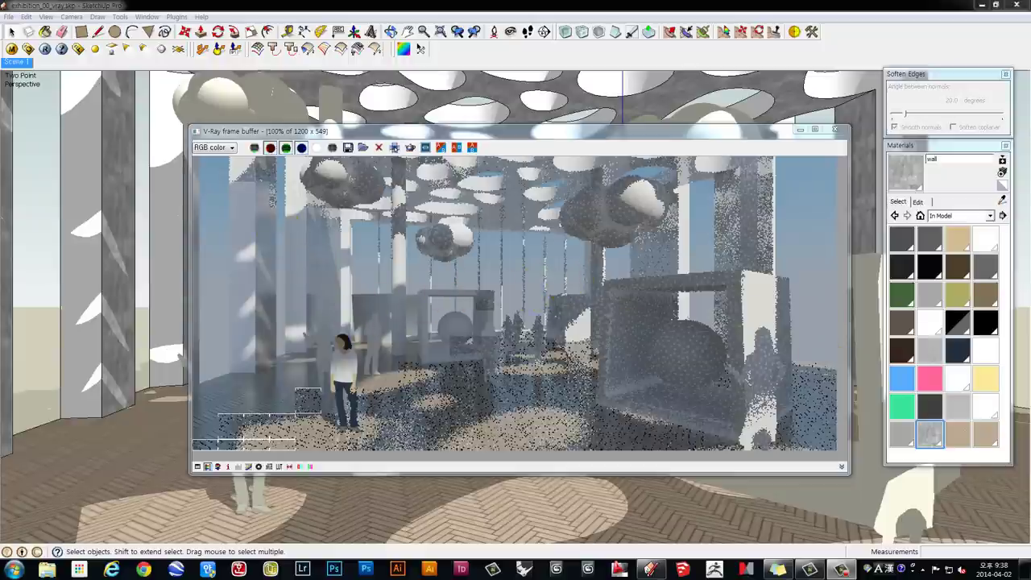
pyautogui.click(838, 130)
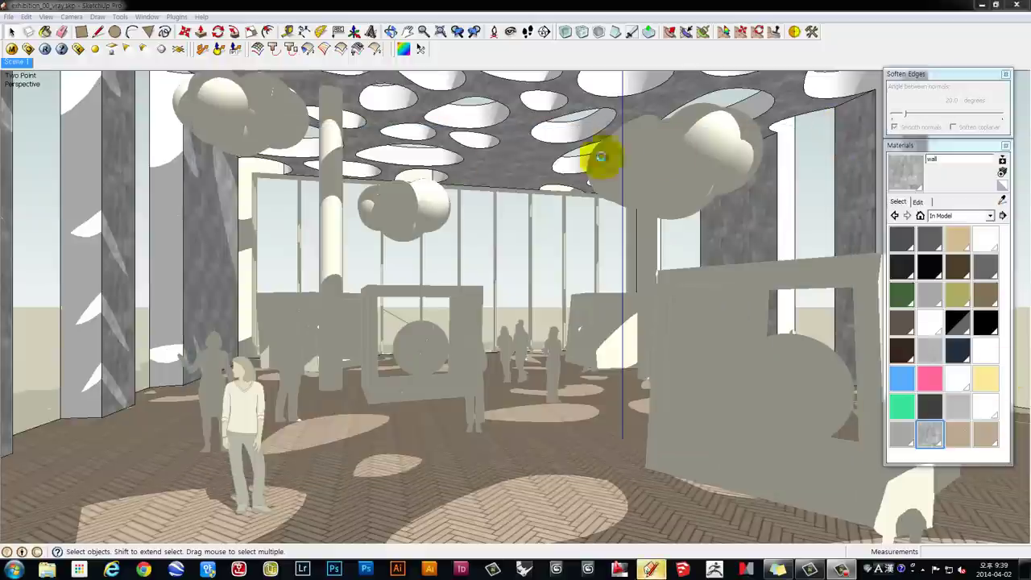
# - Add a second Diffuse layer, Diffuse1, to the wall material
pyautogui.click(14, 50)
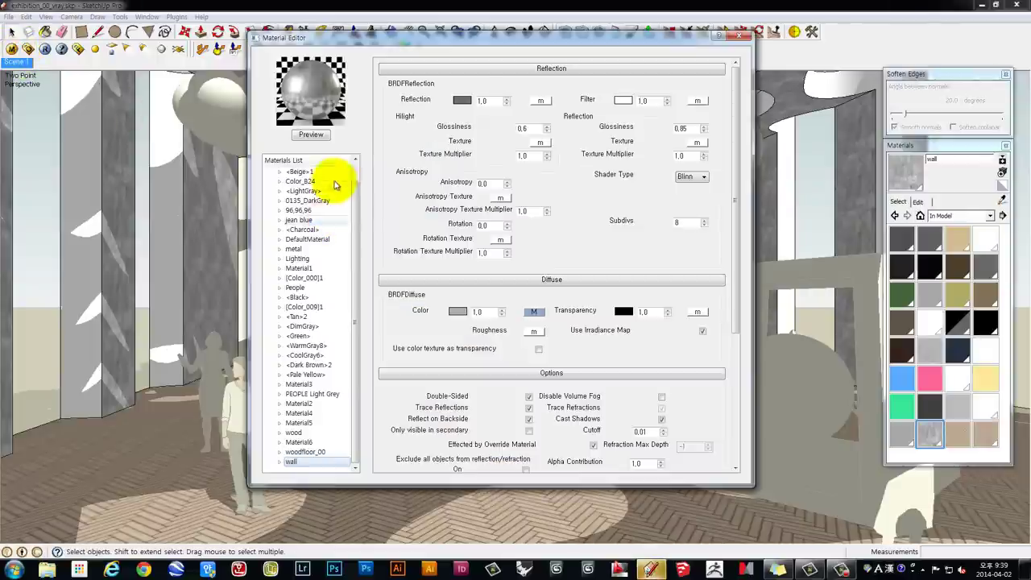
pyautogui.click(355, 331)
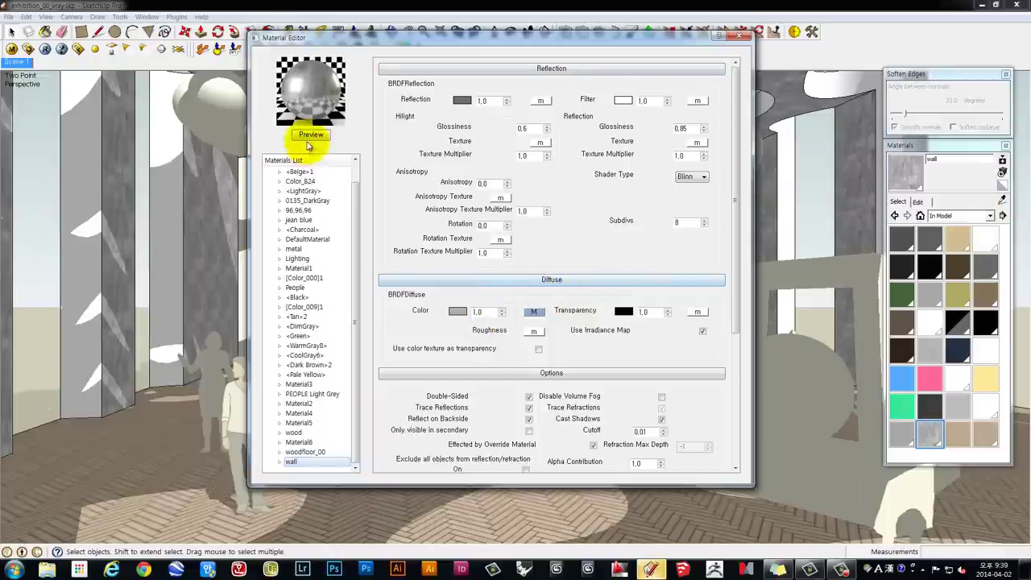
pyautogui.rightClick(291, 465)
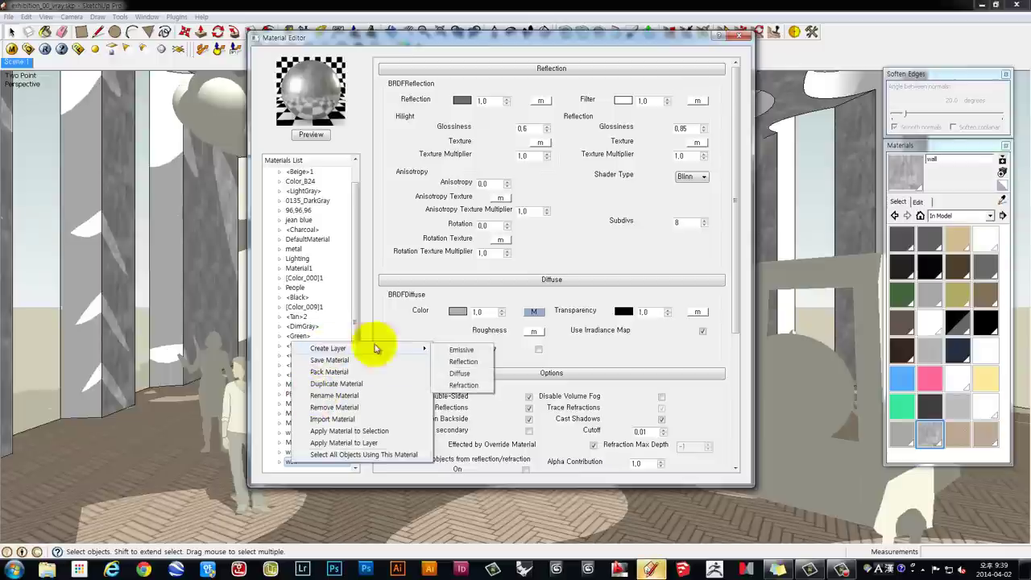
pyautogui.moveTo(328, 348)
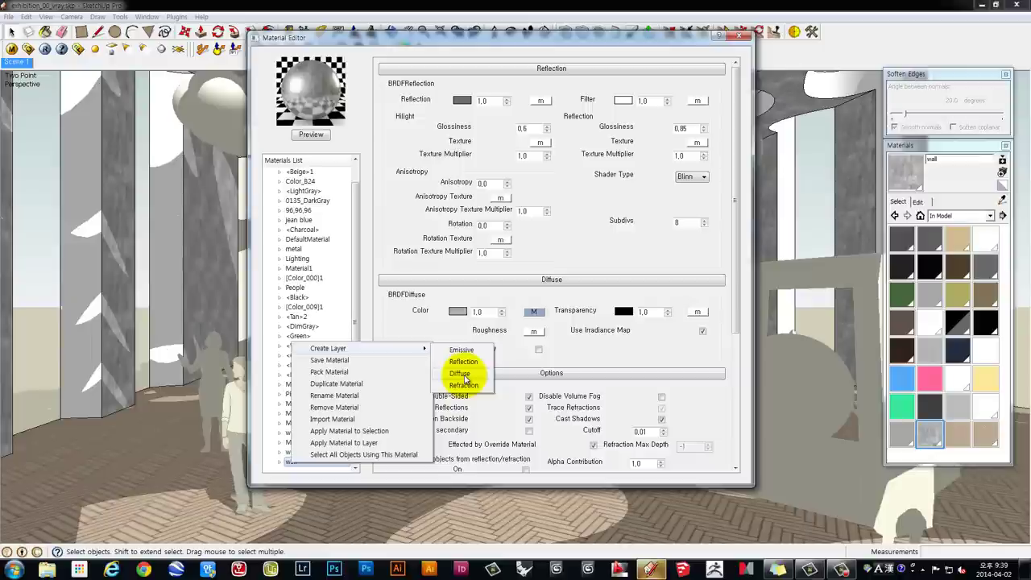
pyautogui.click(464, 375)
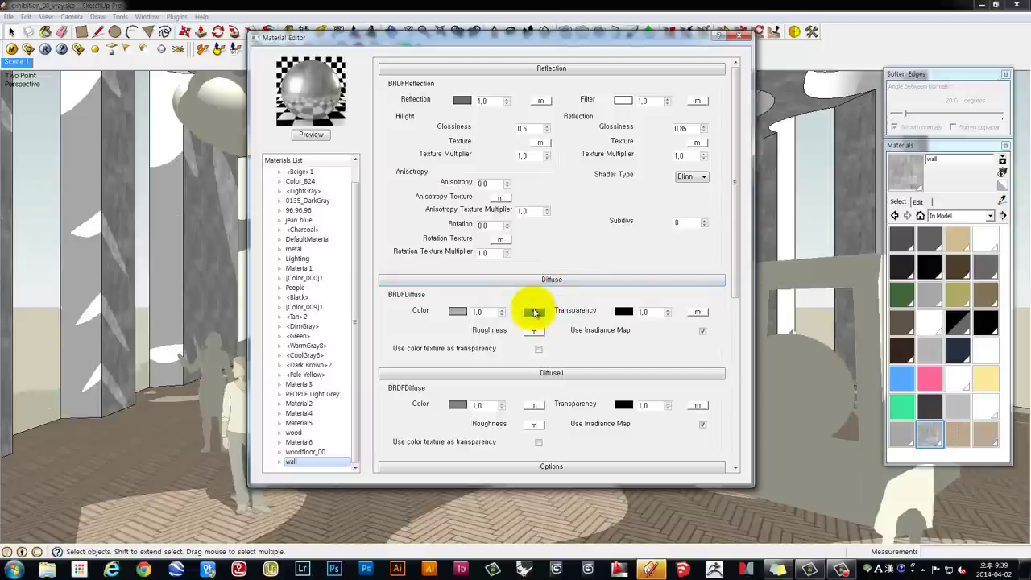
pyautogui.click(535, 313)
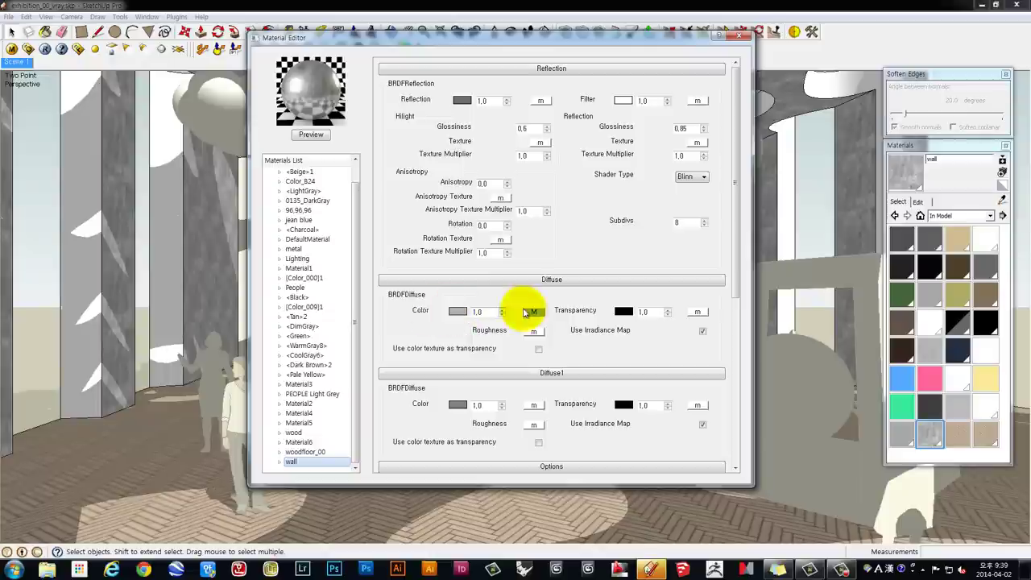
# - Colour the Diffuse1 layer pure red and refresh the preview
pyautogui.click(457, 403)
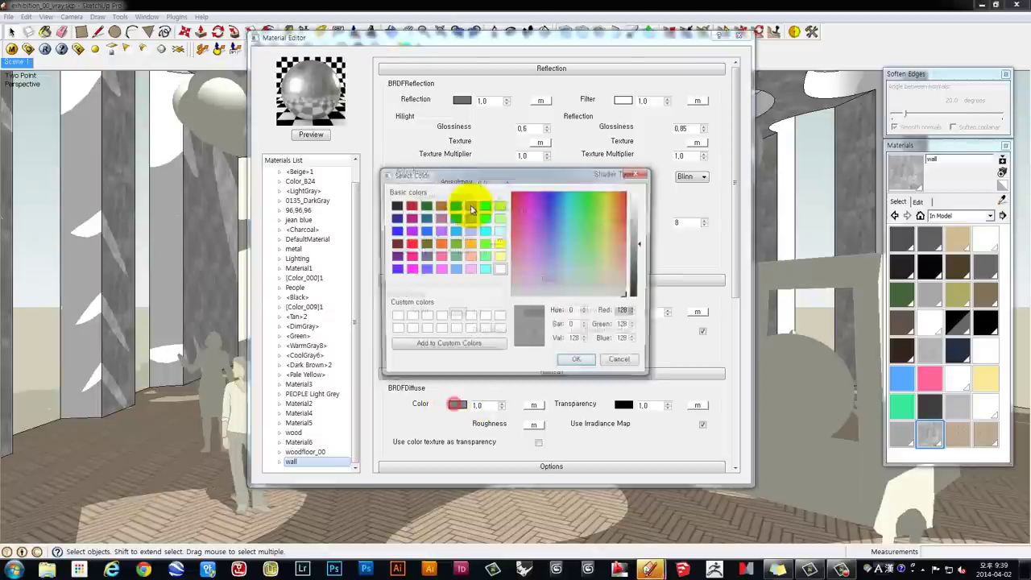
pyautogui.click(410, 243)
pyautogui.click(578, 362)
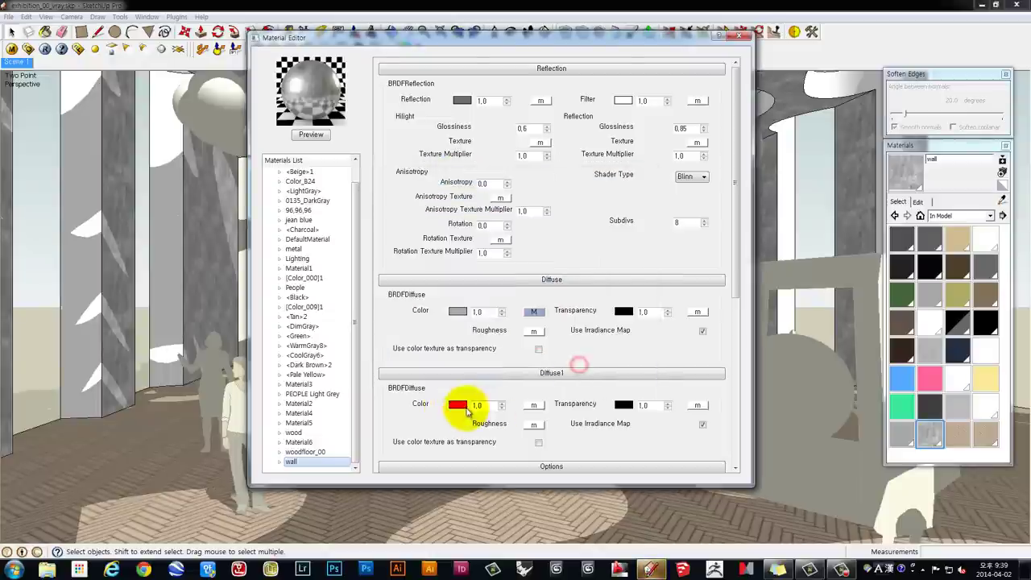
pyautogui.click(314, 139)
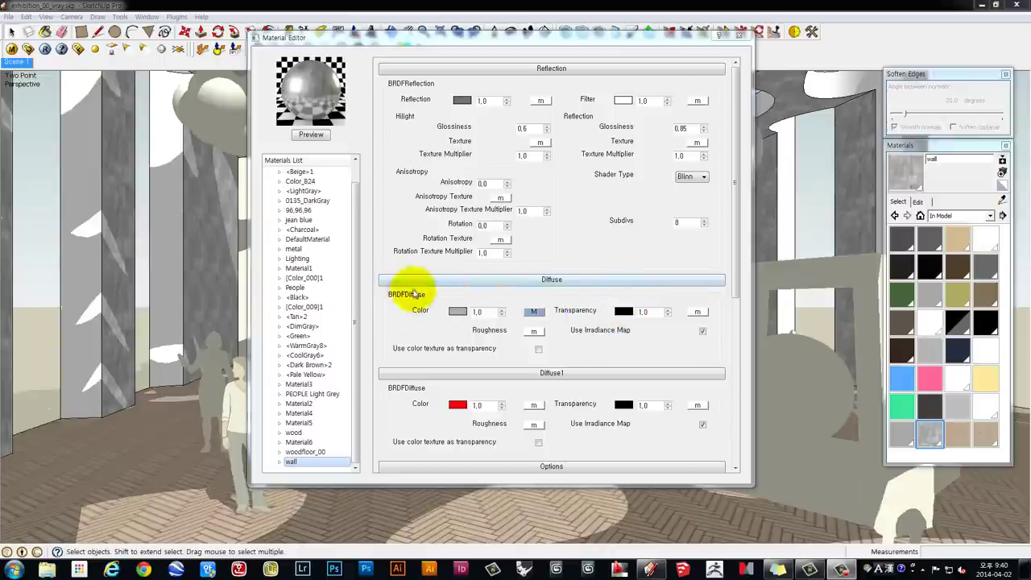
# - Set the Diffuse transparency colour to mid grey, refresh the preview, and select Diffuse1
pyautogui.click(625, 312)
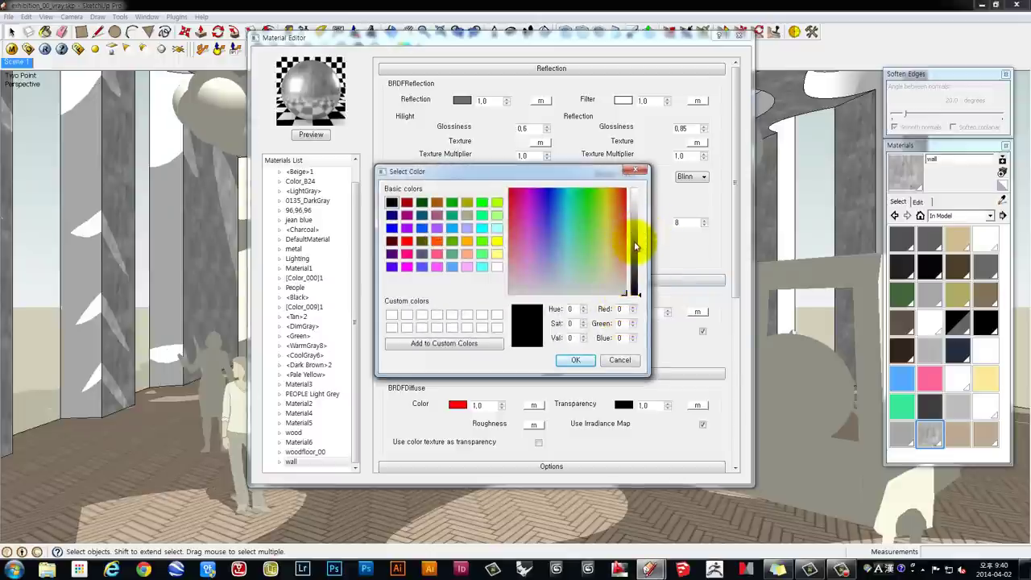
pyautogui.click(635, 246)
pyautogui.click(576, 361)
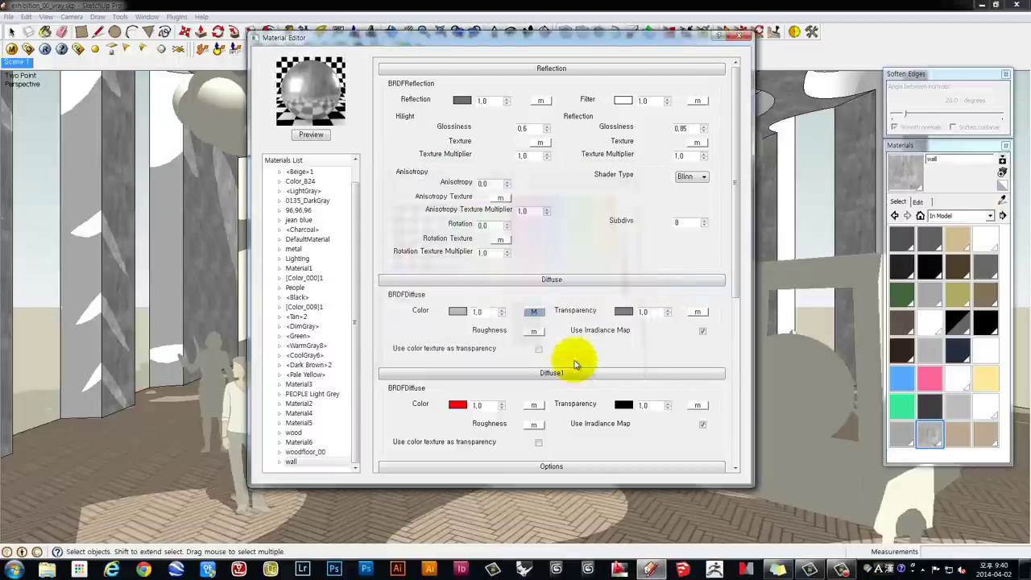
pyautogui.click(314, 144)
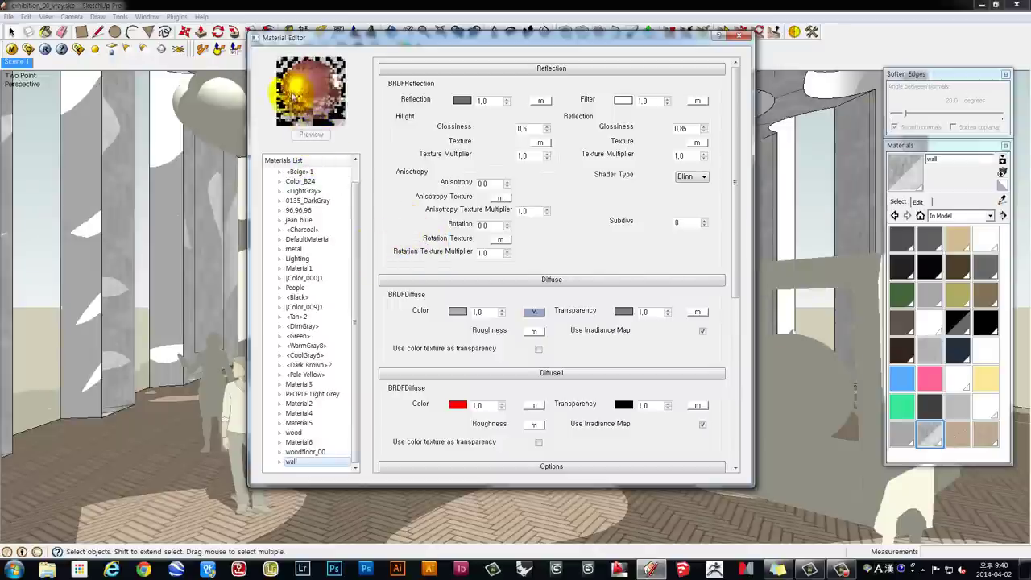
pyautogui.click(544, 376)
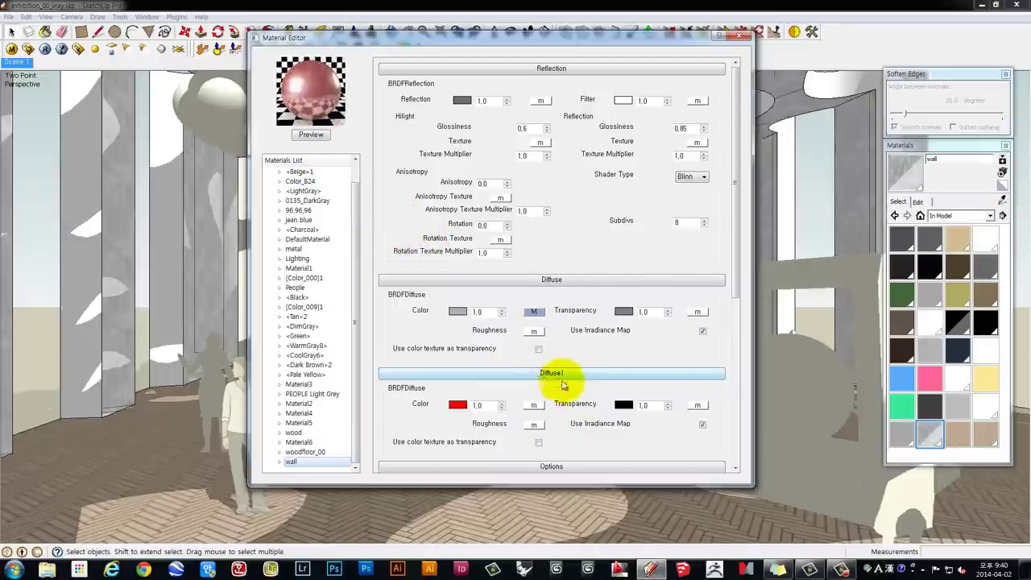
pyautogui.moveTo(286, 91); pyautogui.dragTo(338, 87)
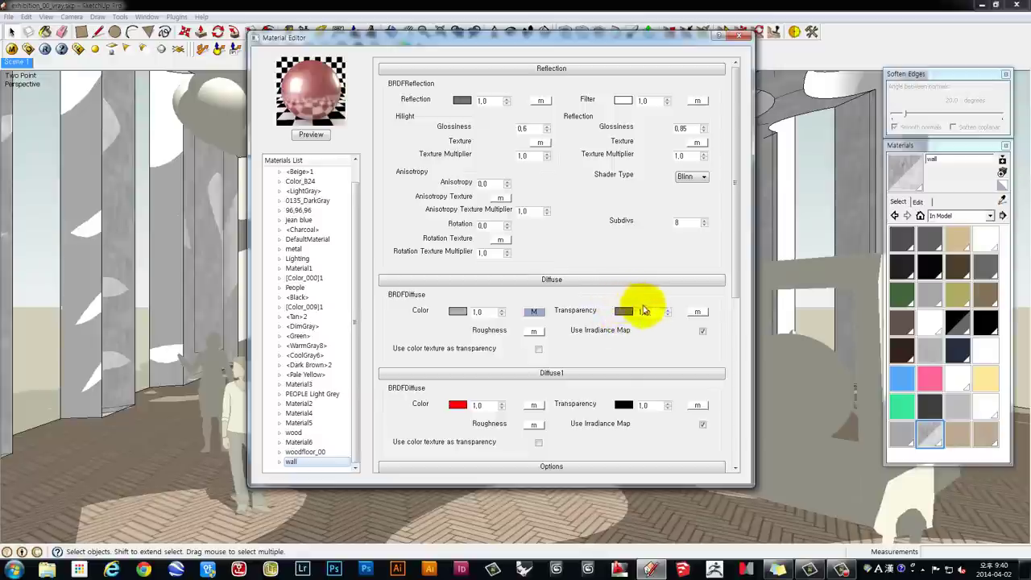
# - Attach a TexBitmap texture to the Diffuse transparency
pyautogui.click(697, 312)
pyautogui.click(331, 238)
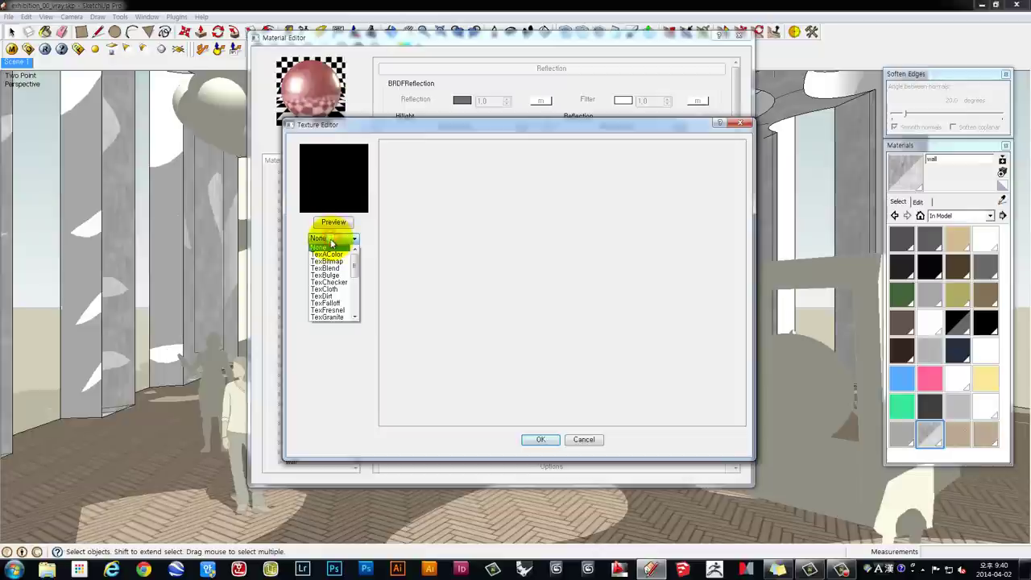
pyautogui.click(329, 262)
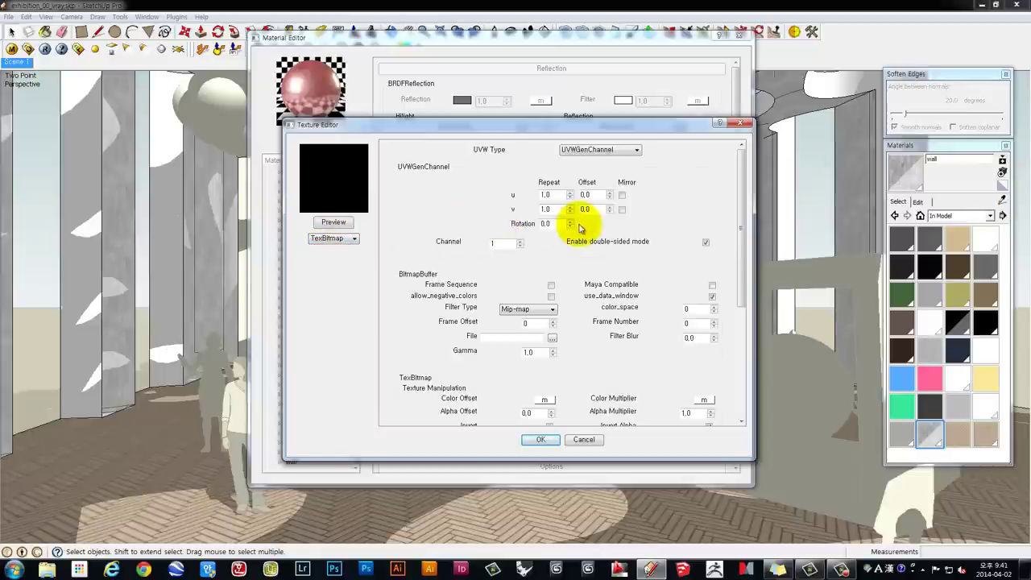
pyautogui.click(553, 338)
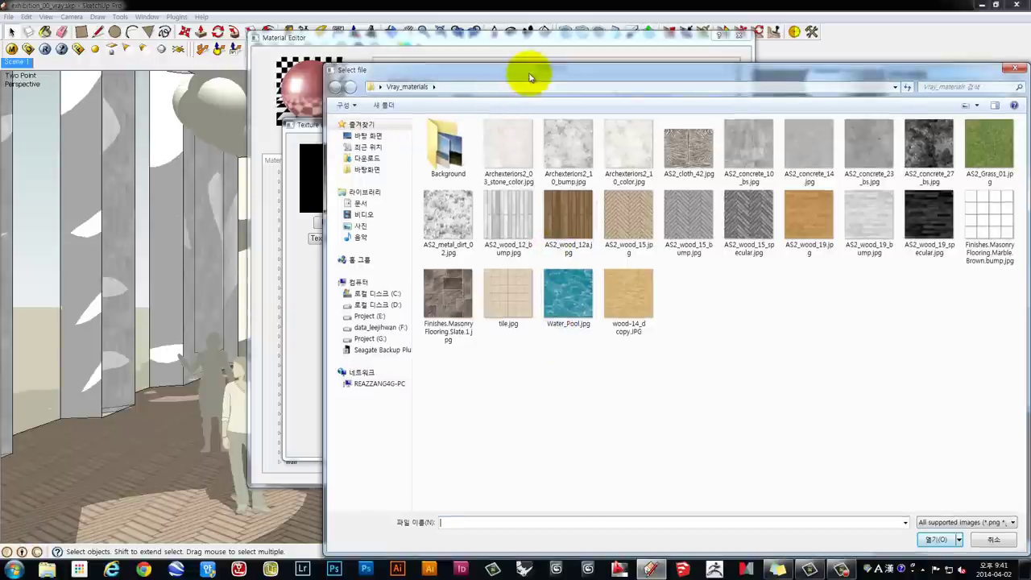
# - Load AS2_concrete_27_bs.jpg as the transparency bitmap and accept it
pyautogui.moveTo(529, 76)
pyautogui.mouseDown()
pyautogui.moveTo(426, 81)
pyautogui.moveTo(444, 131)
pyautogui.moveTo(479, 112)
pyautogui.mouseUp()
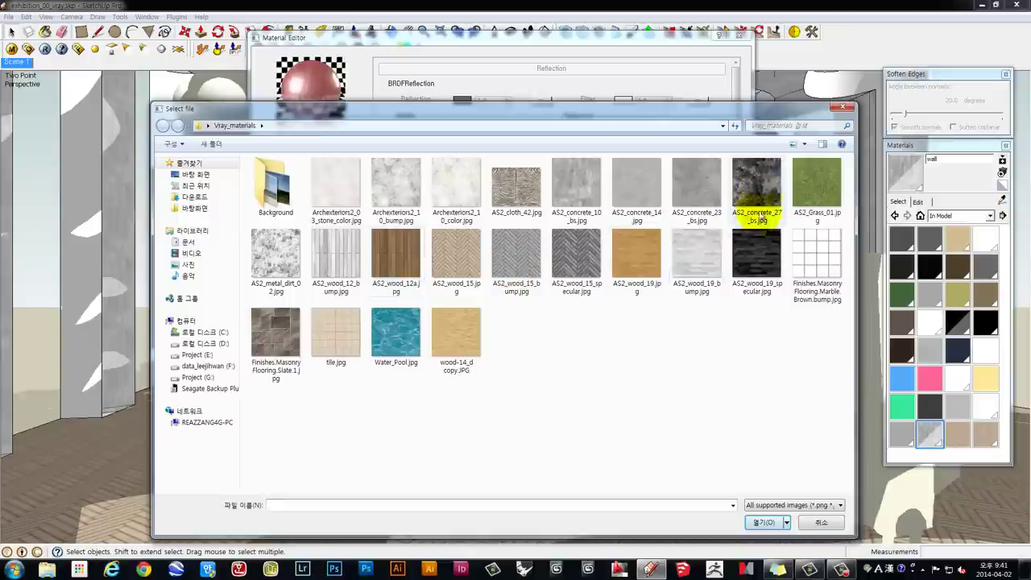
pyautogui.moveTo(757, 183)
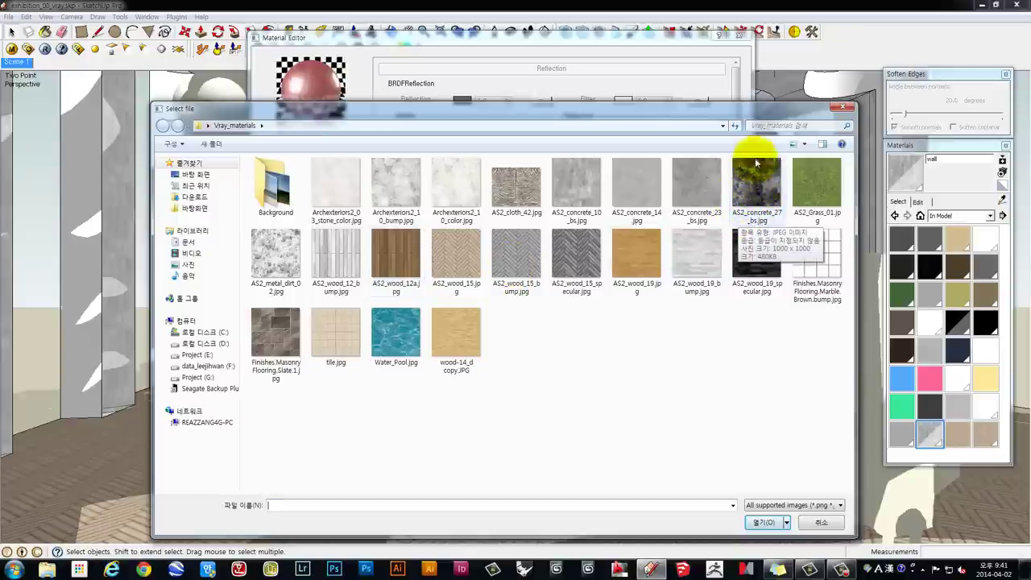
pyautogui.click(804, 148)
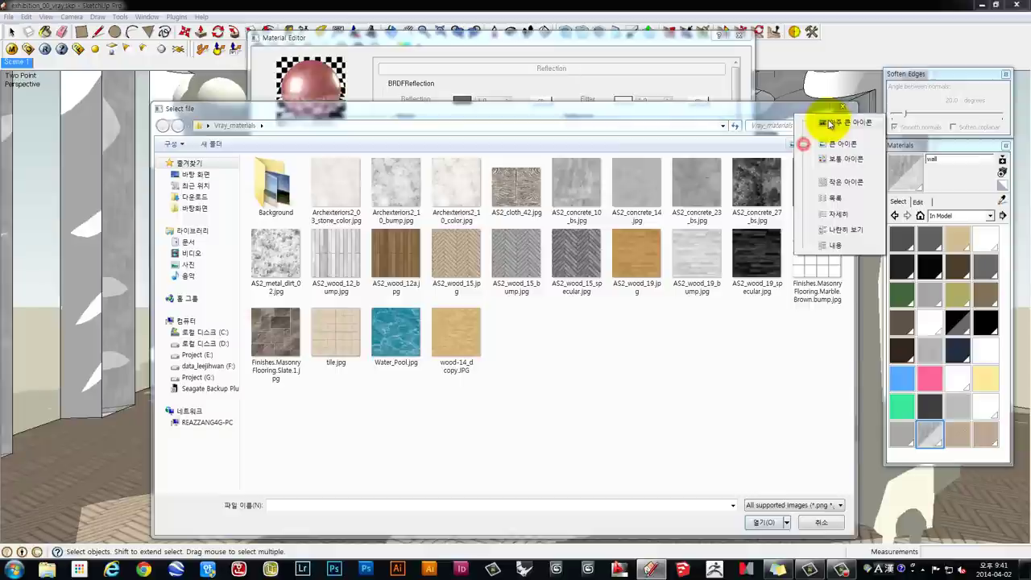
pyautogui.click(822, 121)
pyautogui.moveTo(849, 208); pyautogui.dragTo(854, 296)
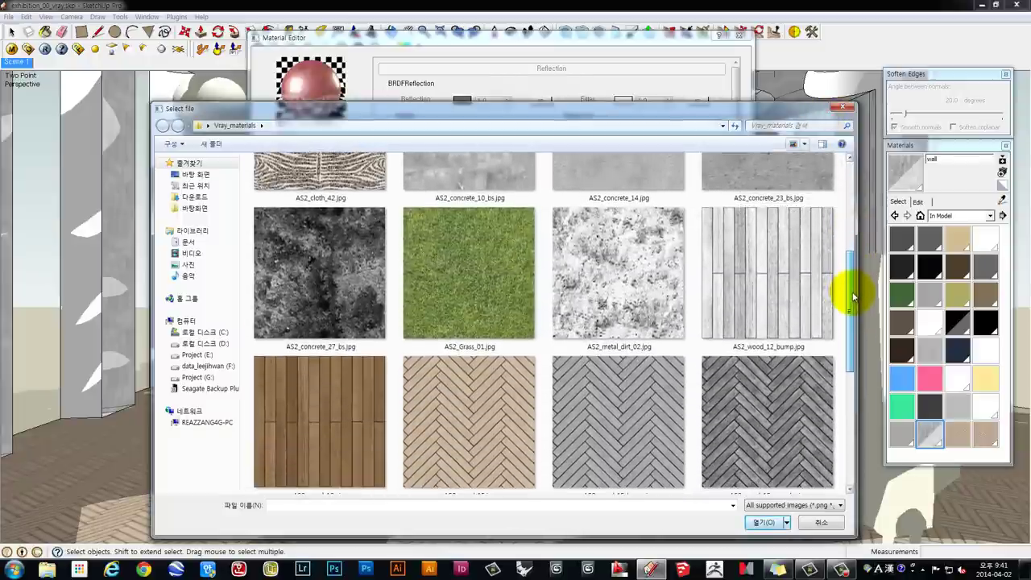
pyautogui.moveTo(320, 273)
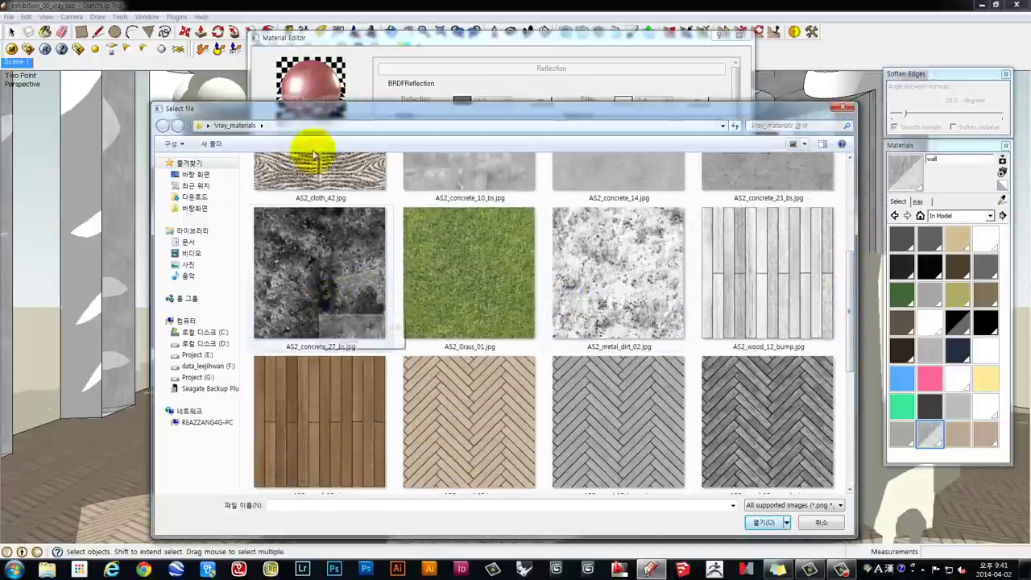
pyautogui.moveTo(318, 109); pyautogui.dragTo(630, 94)
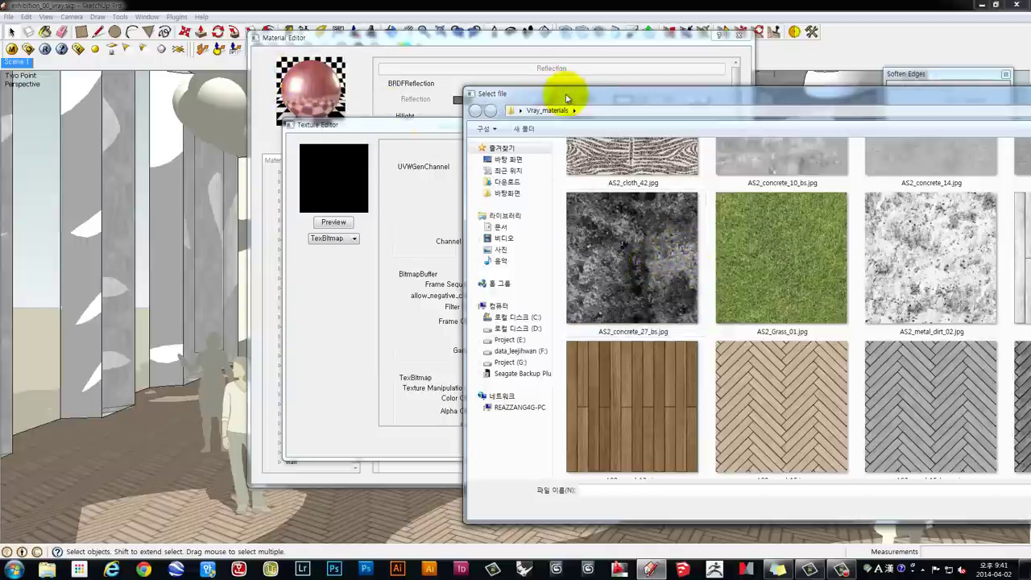
pyautogui.moveTo(571, 93); pyautogui.dragTo(334, 76)
pyautogui.click(385, 252)
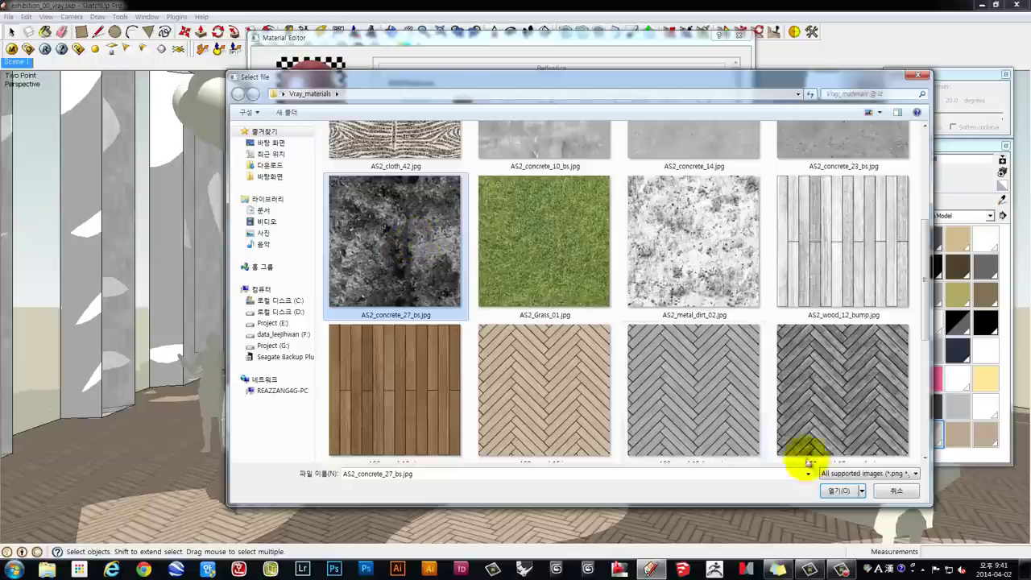
pyautogui.click(838, 490)
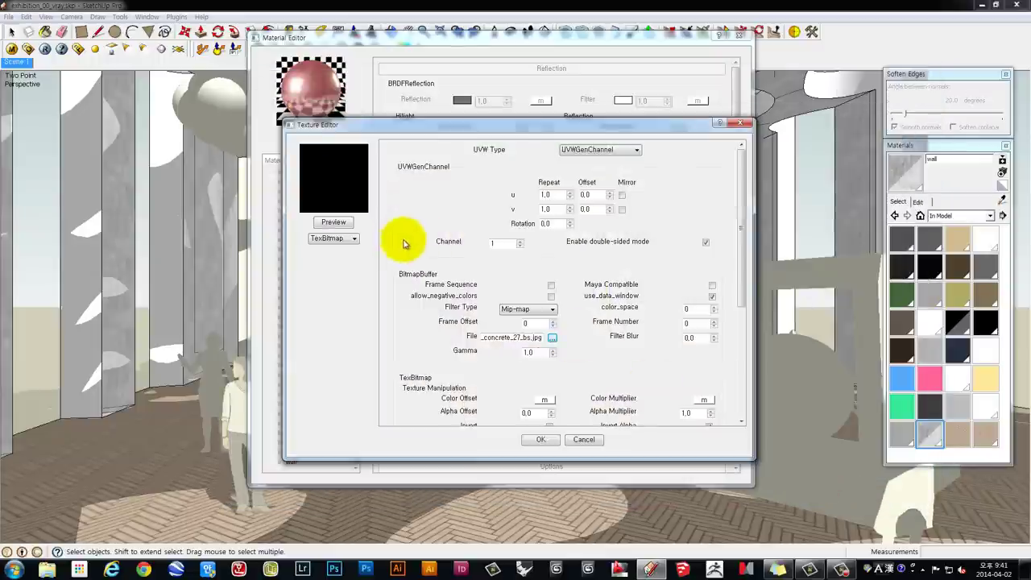
pyautogui.click(550, 442)
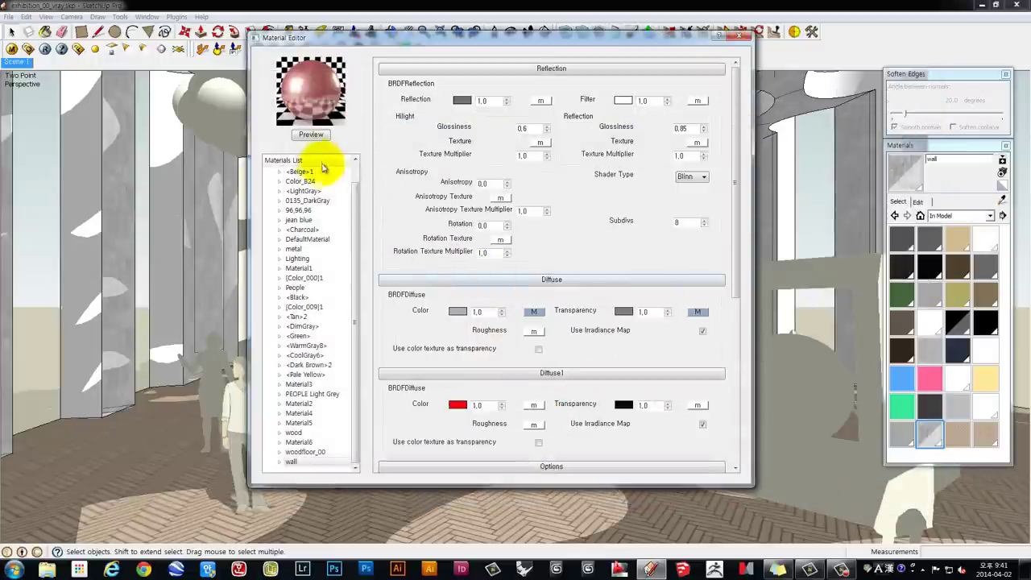
# - Render the material preview, then attach a TexBitmap texture to the Diffuse1 colour
pyautogui.click(311, 134)
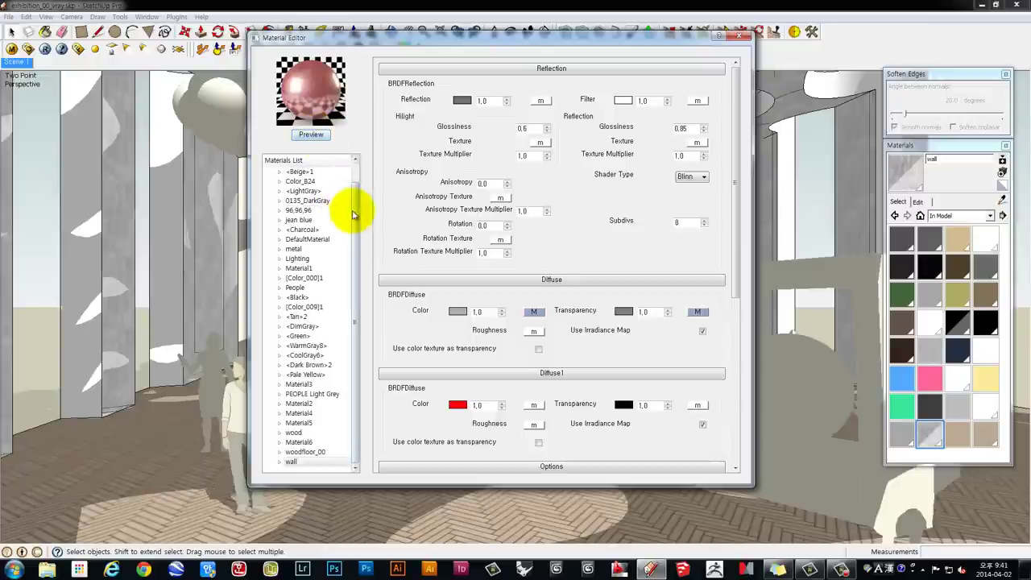
pyautogui.click(318, 135)
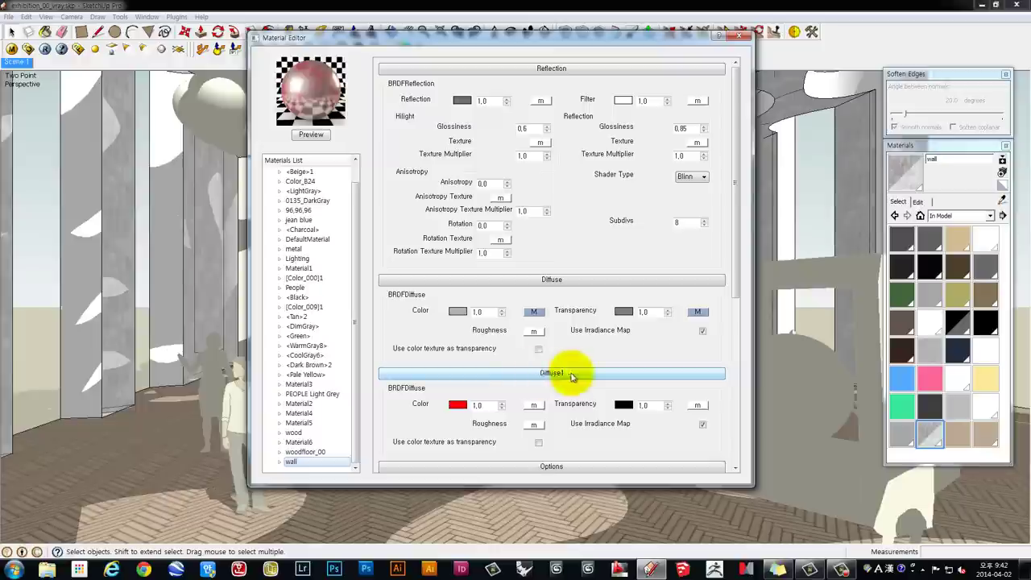
pyautogui.click(532, 405)
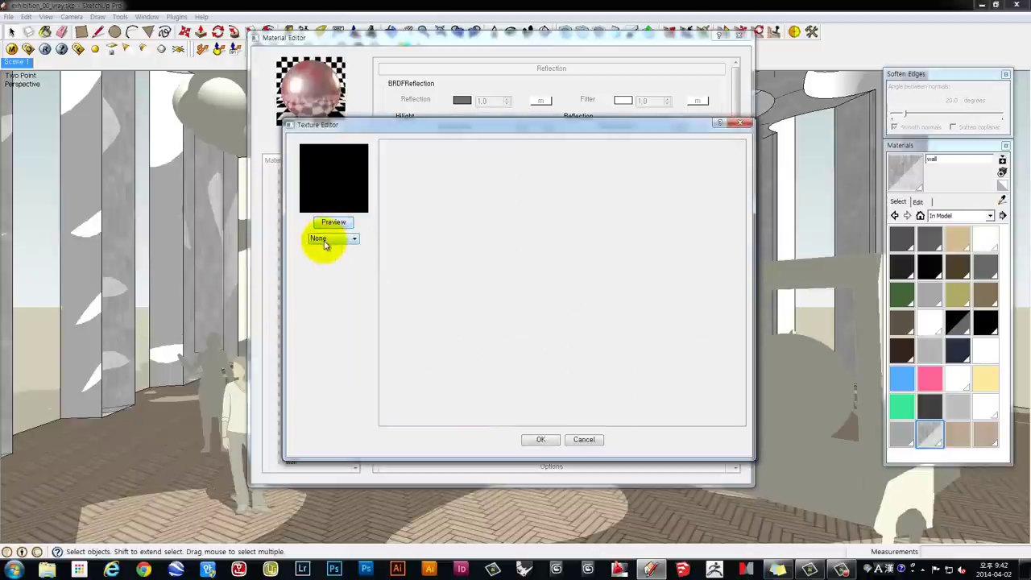
pyautogui.click(330, 239)
pyautogui.click(327, 261)
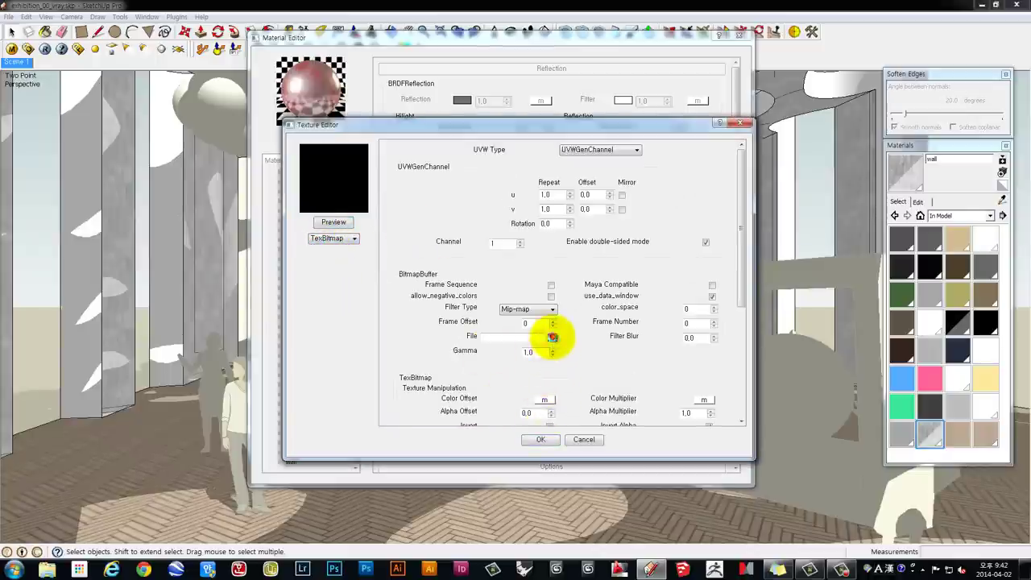
# - Load AS2_concrete_23_bs.jpg as the Diffuse1 colour bitmap, accept it, and re-render the preview
pyautogui.click(551, 338)
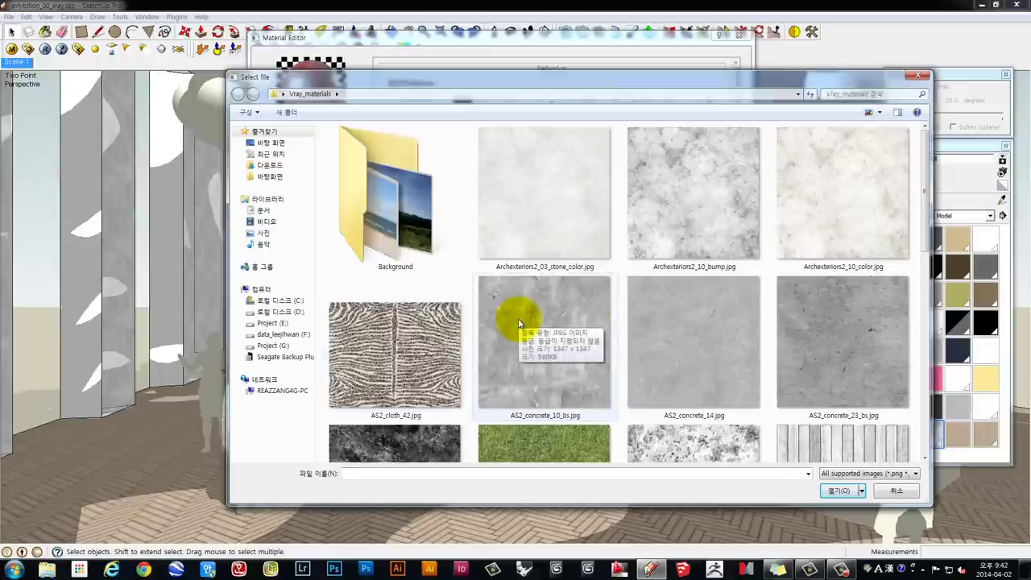
pyautogui.moveTo(923, 242); pyautogui.dragTo(923, 276)
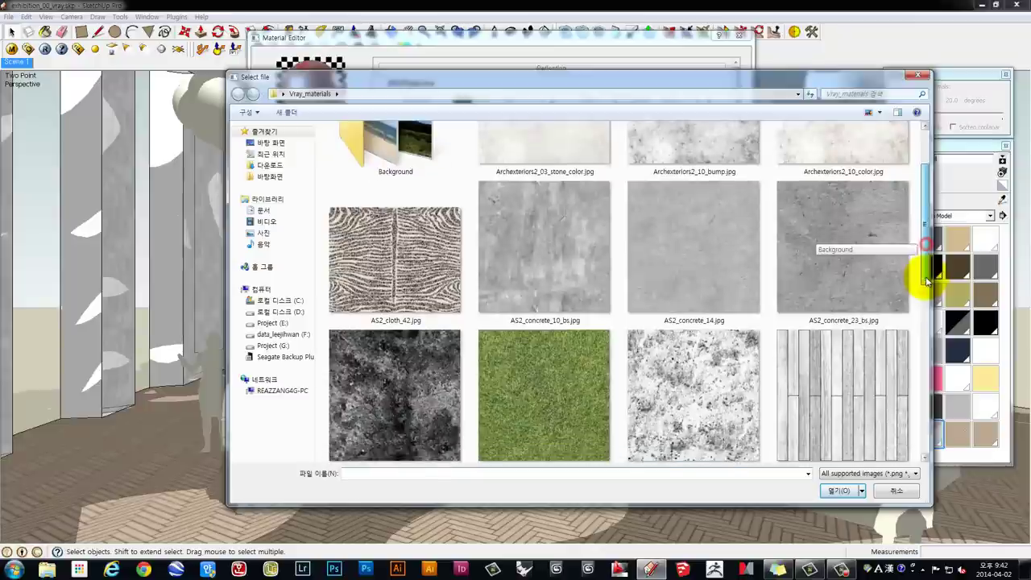
pyautogui.click(838, 237)
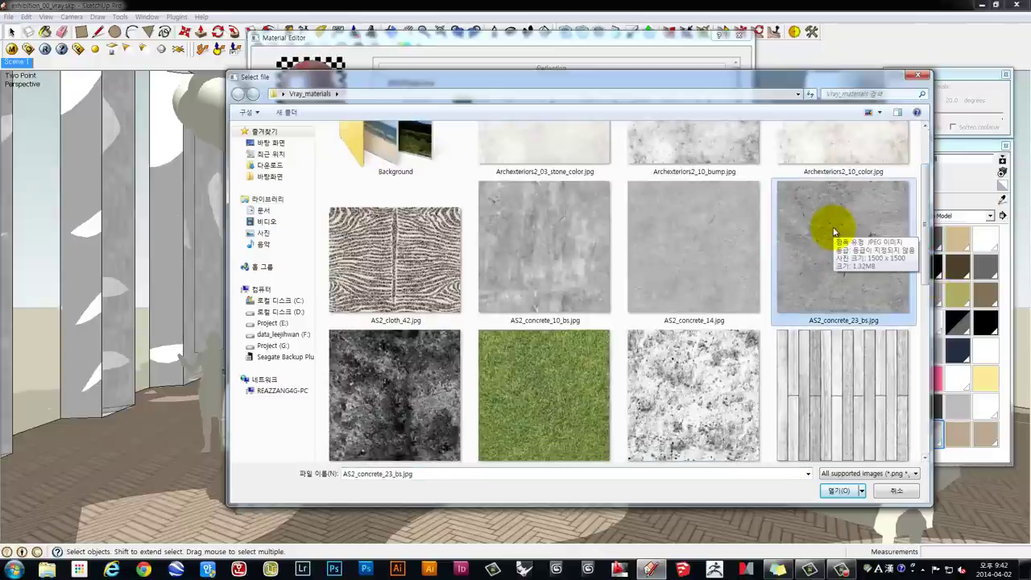
pyautogui.moveTo(921, 230); pyautogui.dragTo(925, 202)
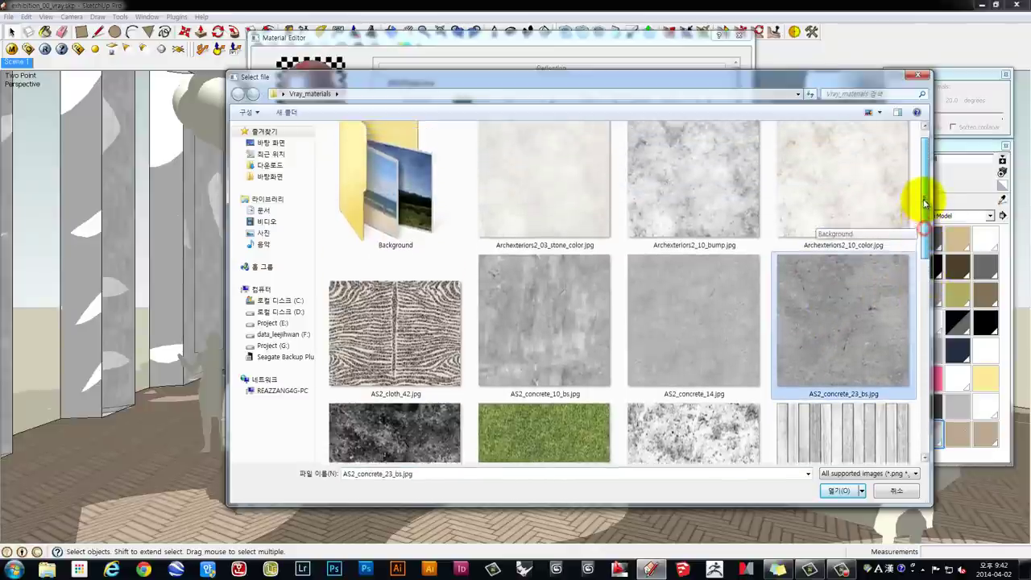
pyautogui.scroll(-1, 917, 206)
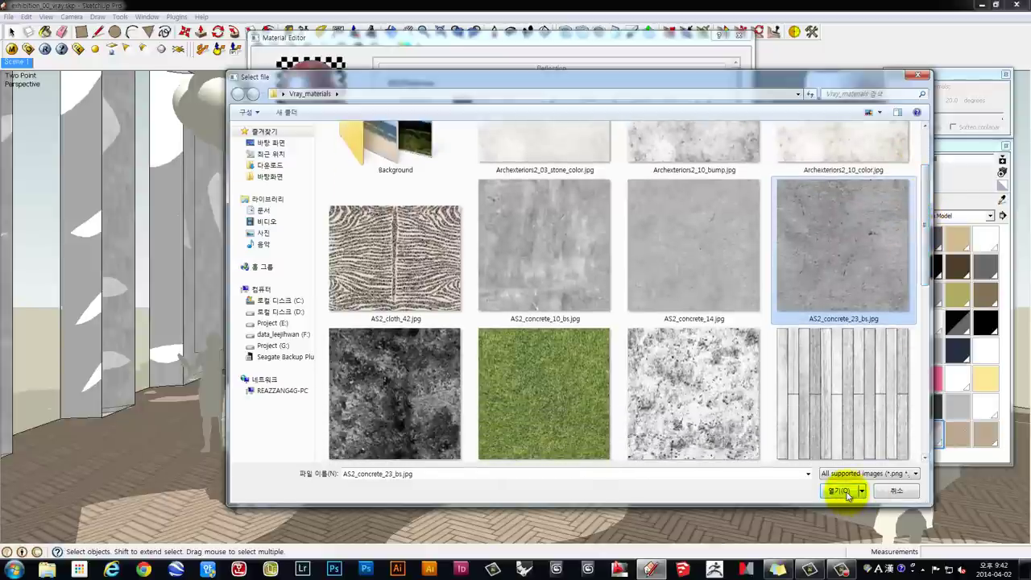
pyautogui.click(846, 493)
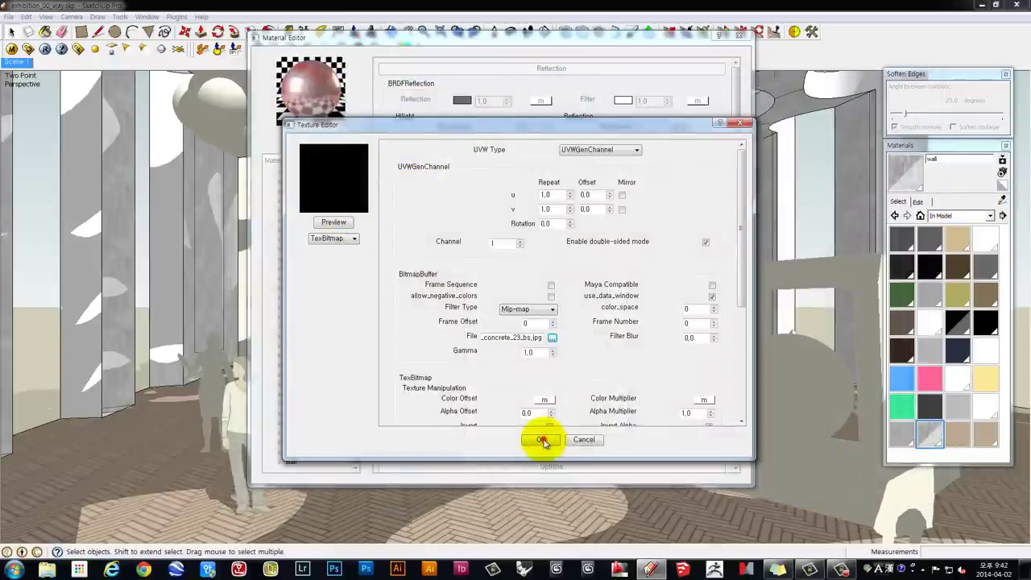
pyautogui.click(539, 439)
pyautogui.click(319, 138)
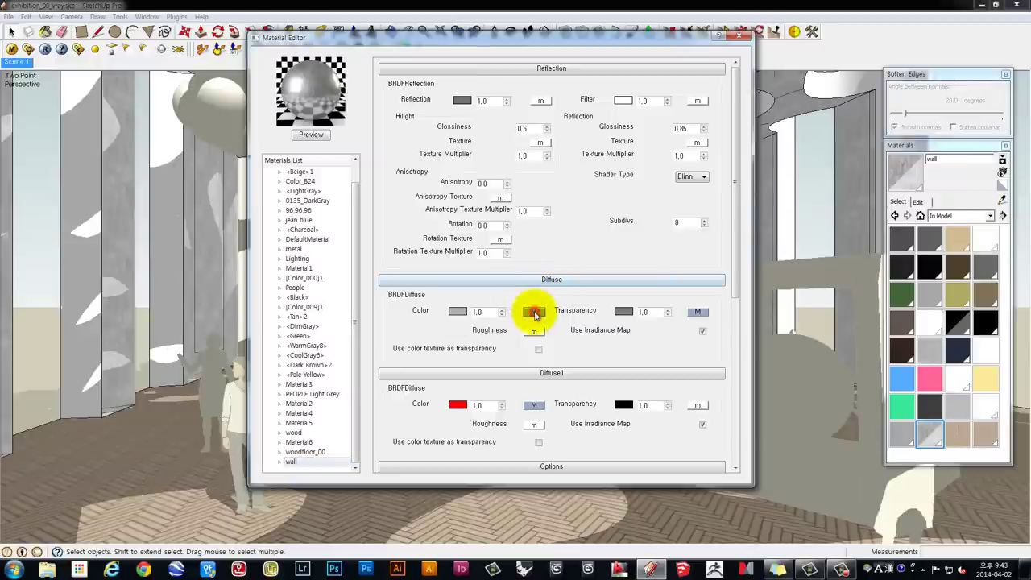
pyautogui.click(534, 313)
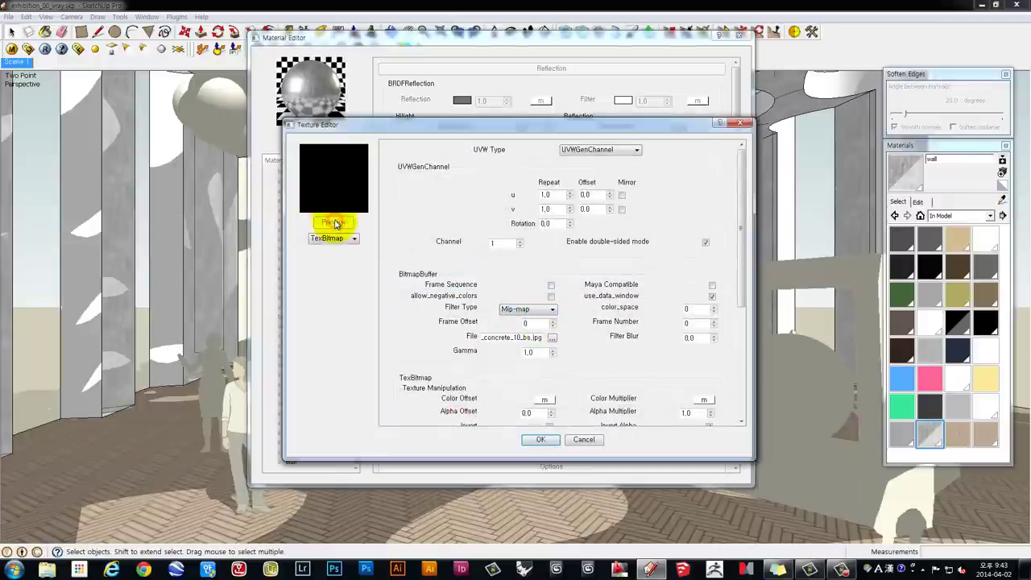
pyautogui.click(336, 223)
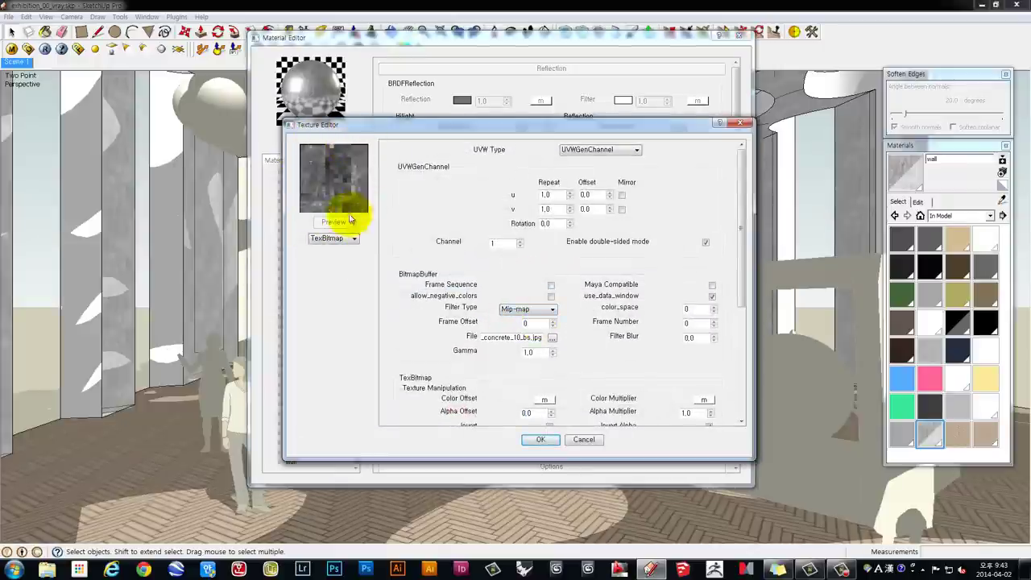
pyautogui.click(538, 441)
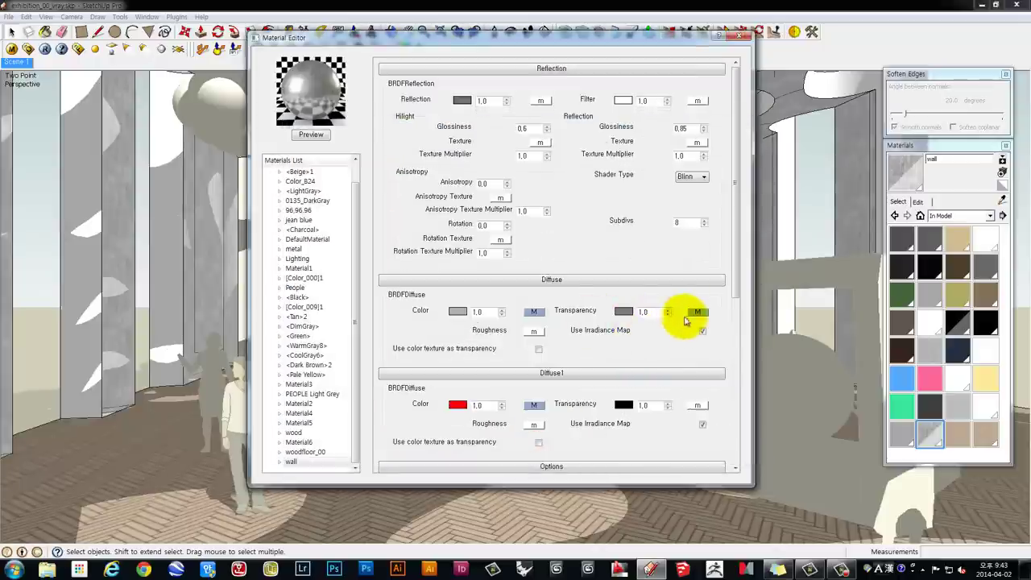
pyautogui.click(695, 311)
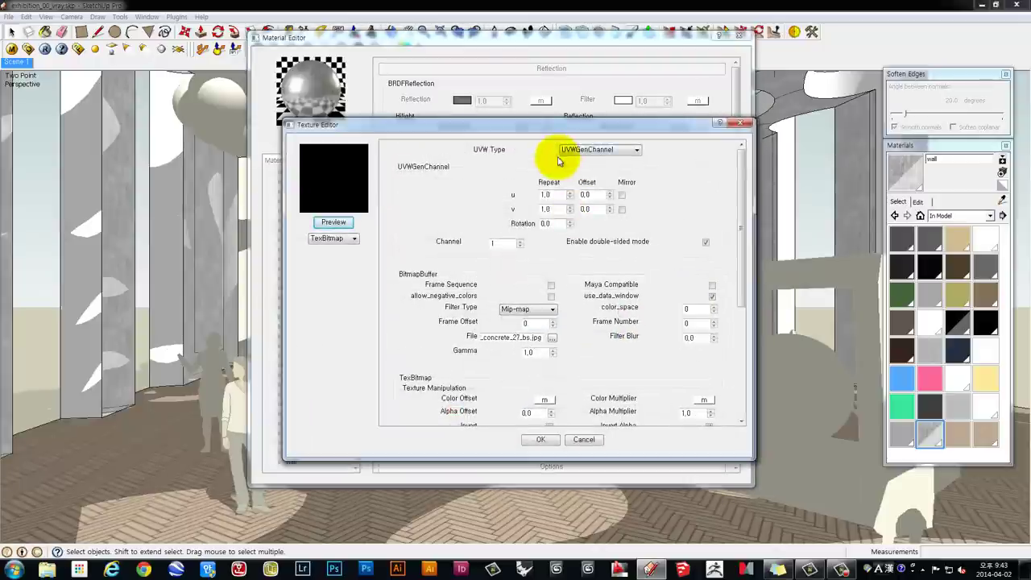
pyautogui.click(337, 222)
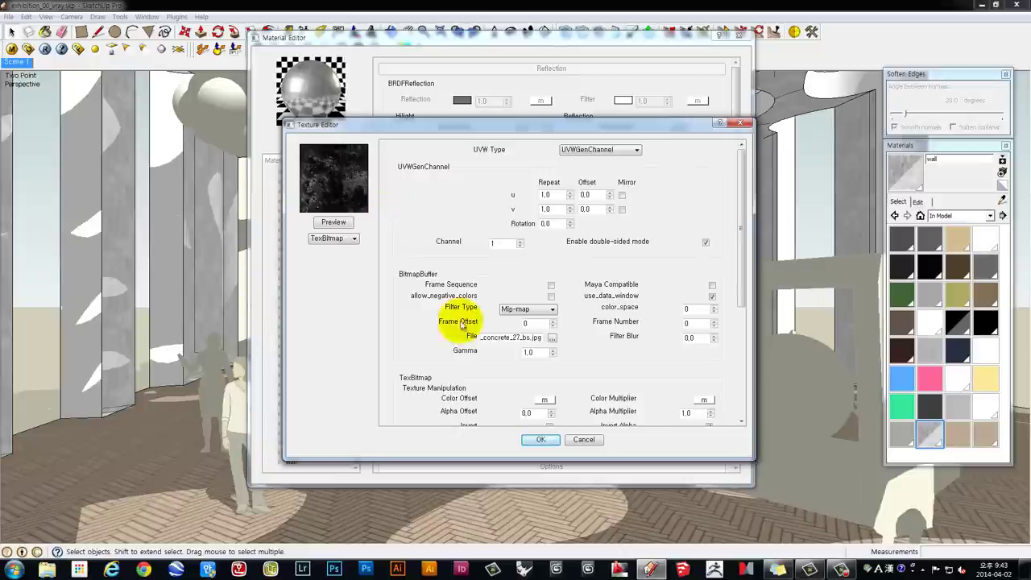
pyautogui.click(539, 441)
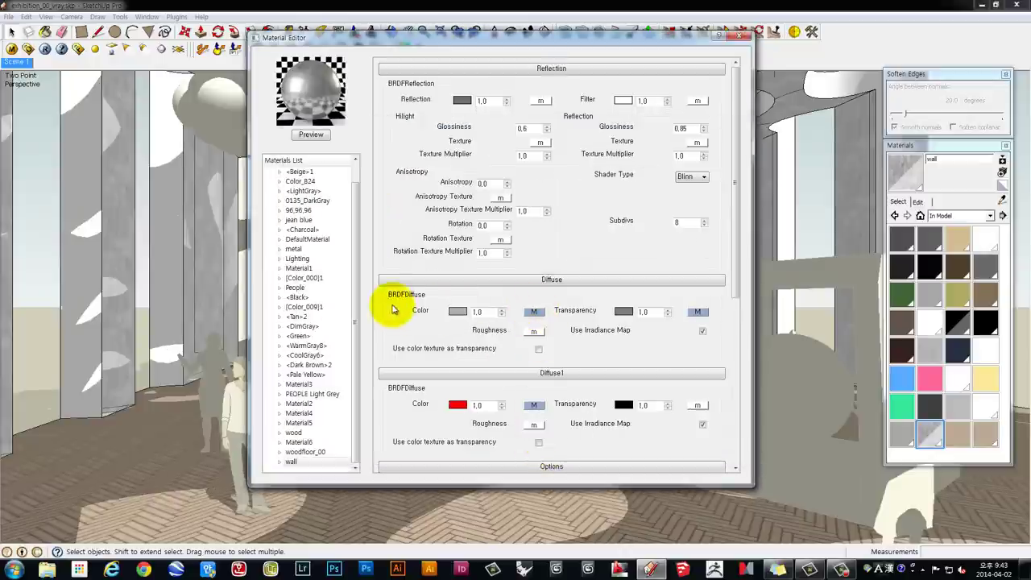
# - Set the Diffuse texture repeat to 4.0 in u and v and preview it
pyautogui.click(534, 312)
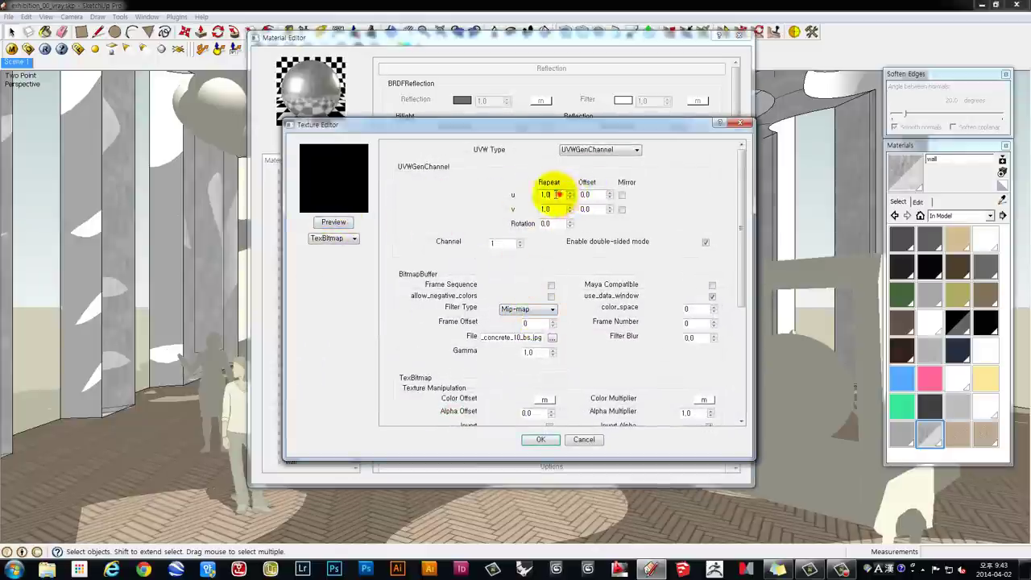
pyautogui.doubleClick(556, 194)
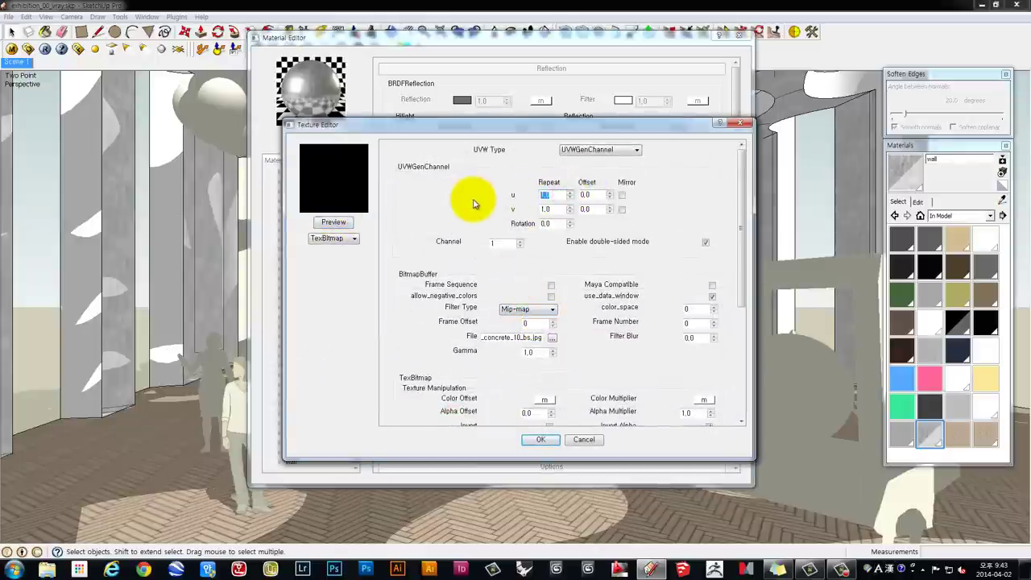
pyautogui.write('4')
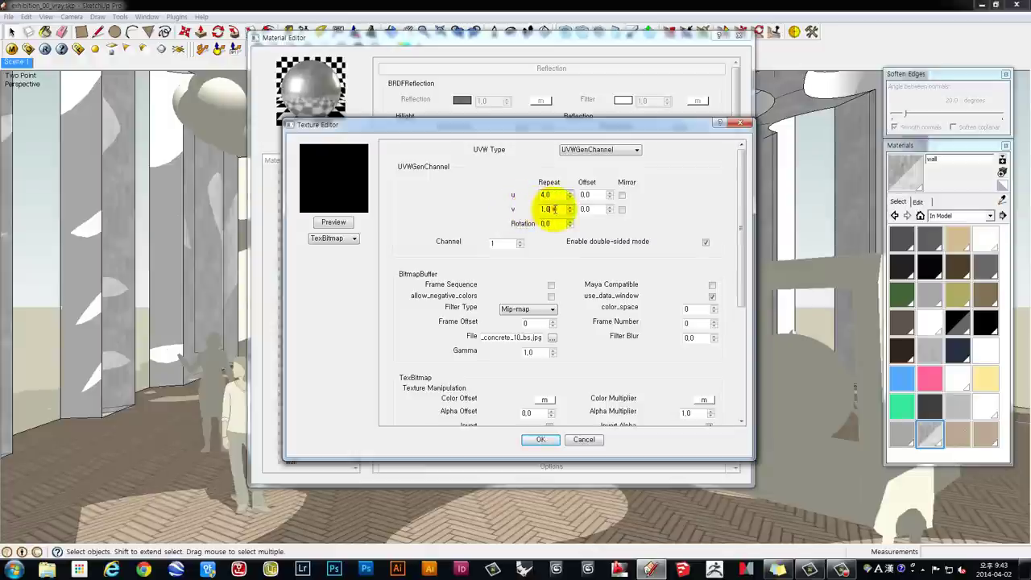
pyautogui.doubleClick(553, 209)
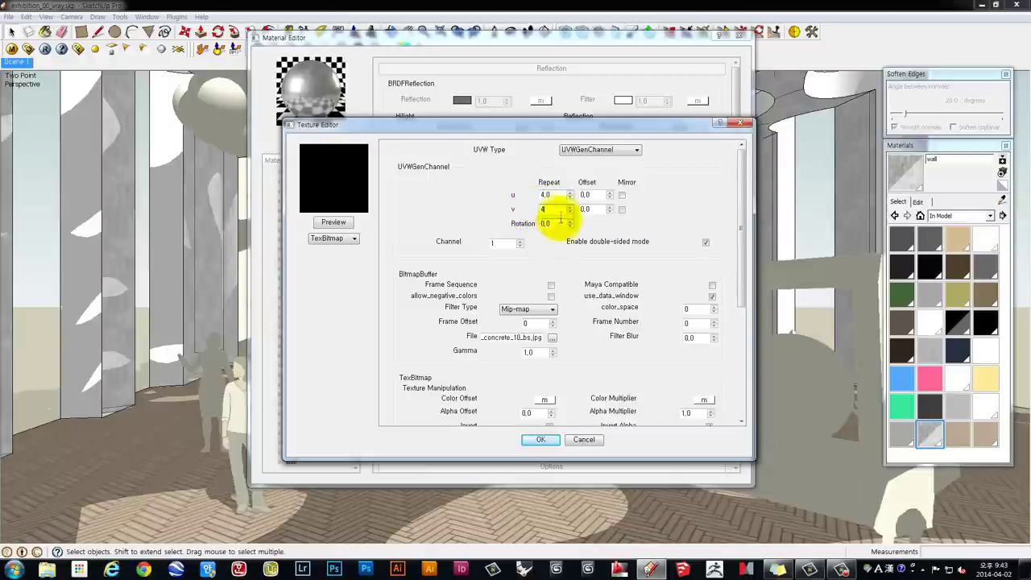
pyautogui.click(555, 223)
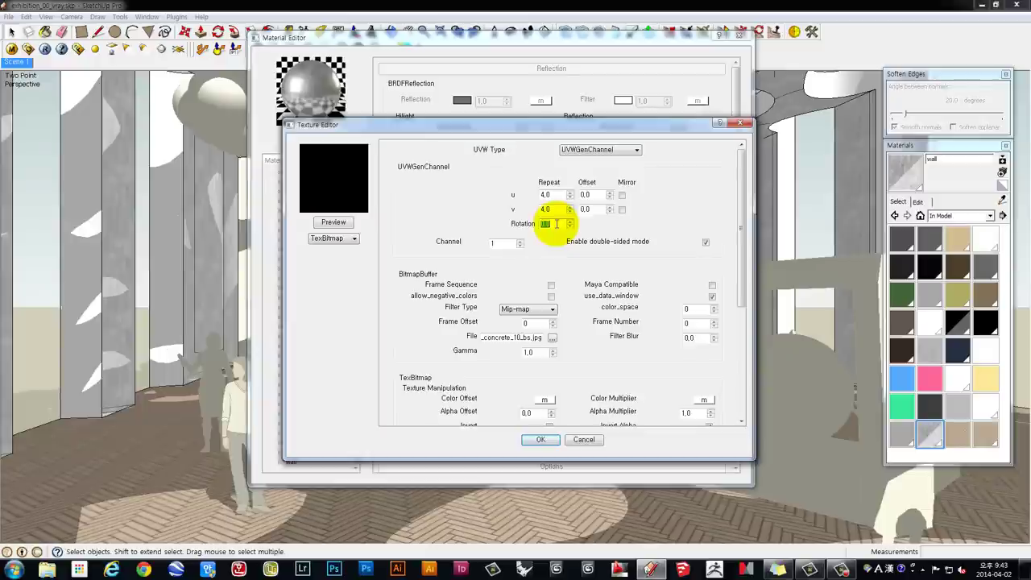
pyautogui.click(333, 221)
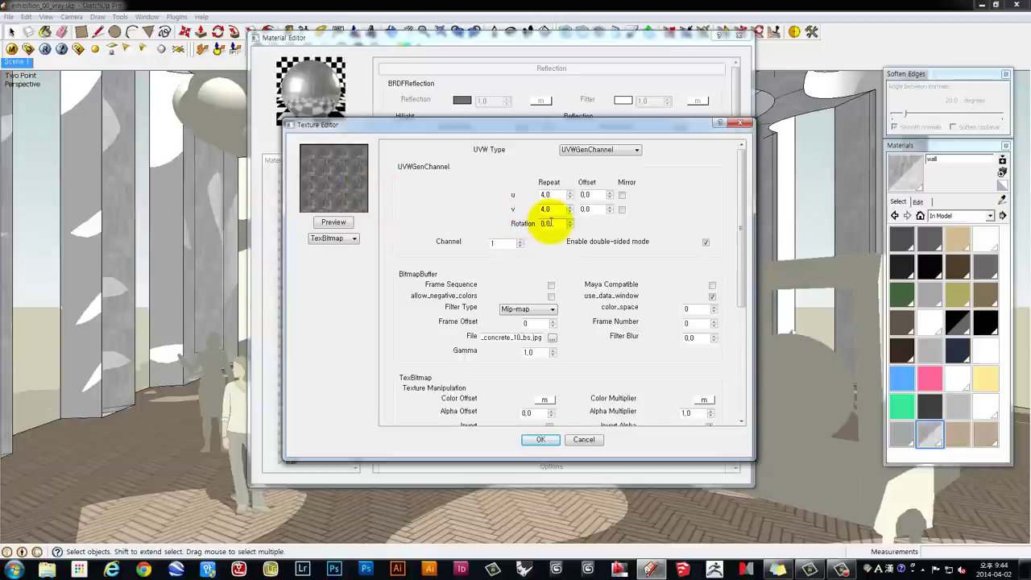
# - Rotate the texture 30°, preview it, and apply the settings
pyautogui.moveTo(553, 224); pyautogui.dragTo(492, 224)
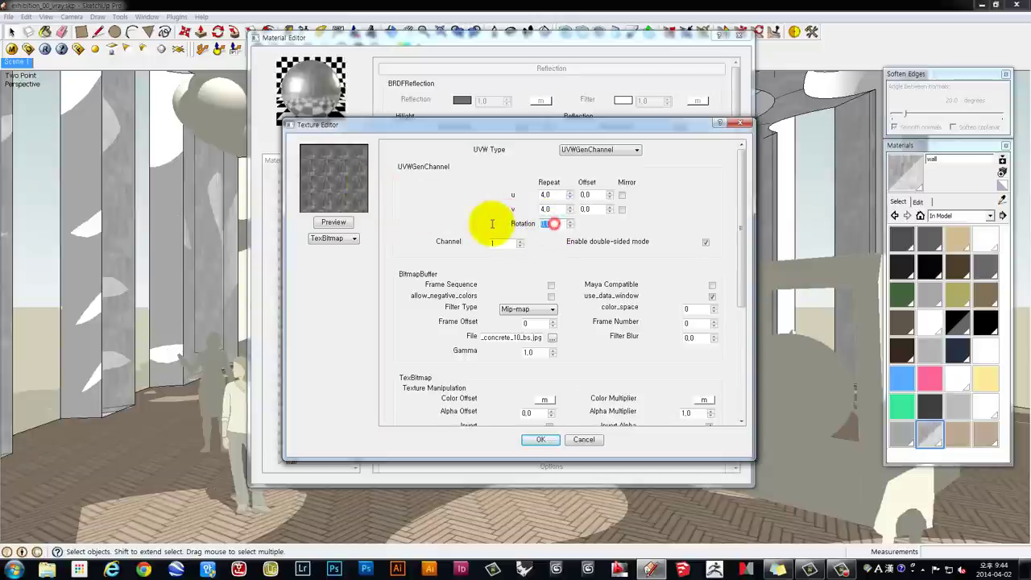
pyautogui.write('30')
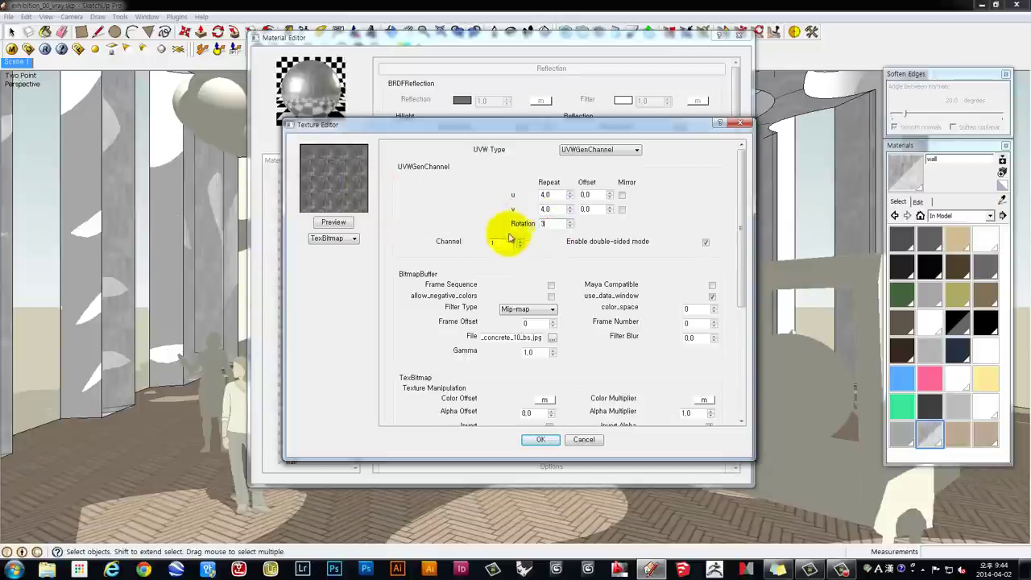
pyautogui.click(352, 223)
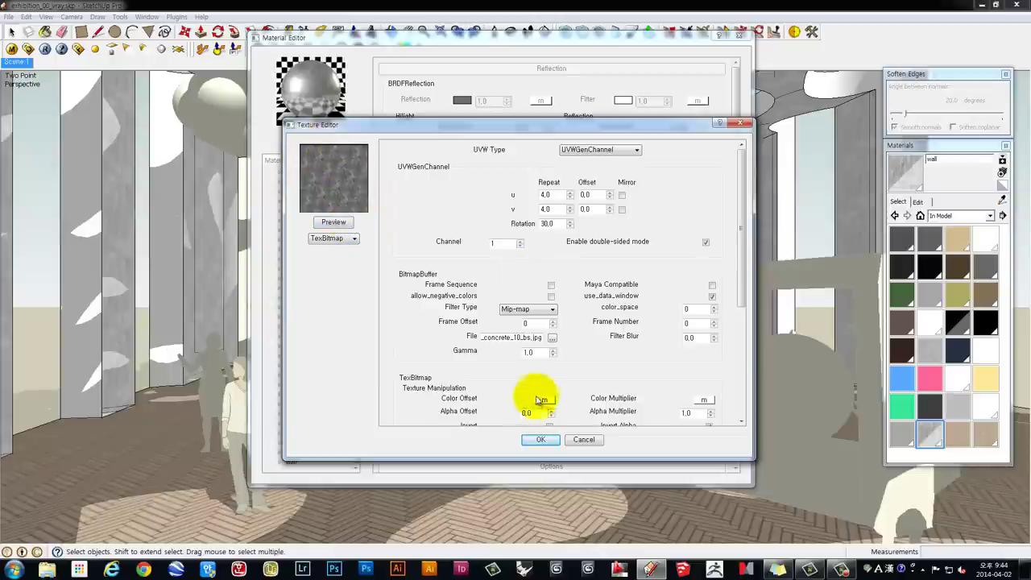
pyautogui.click(542, 441)
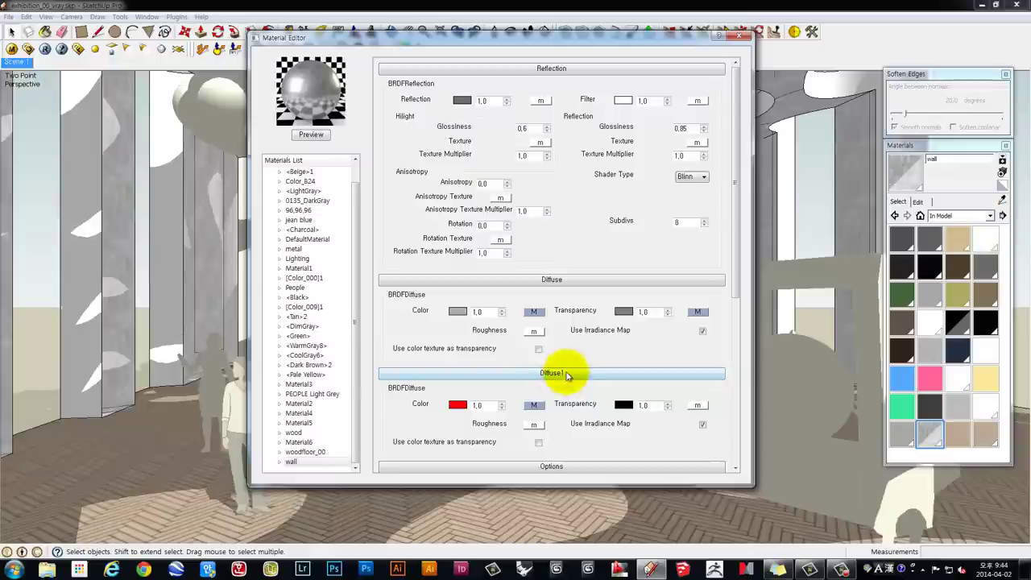
# - Set the Diffuse1 colour texture repeat to 3 × 3 and preview it
pyautogui.click(535, 406)
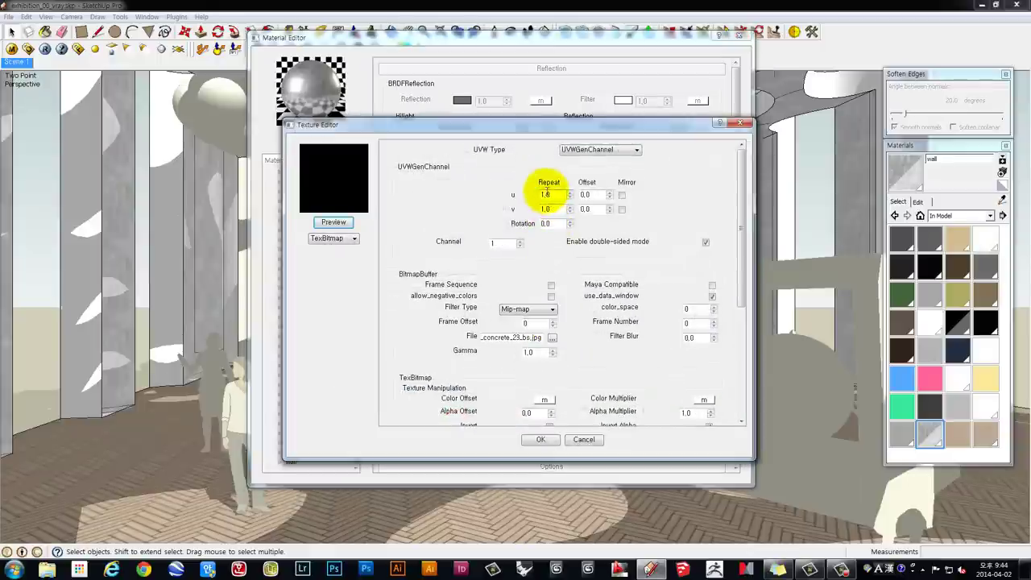
pyautogui.moveTo(548, 194); pyautogui.dragTo(523, 194)
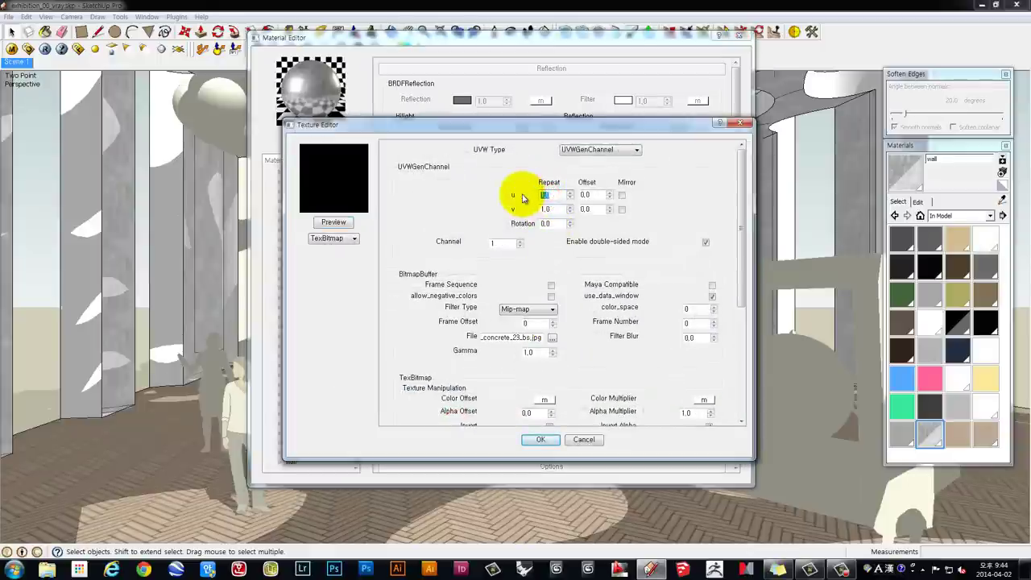
pyautogui.write('3')
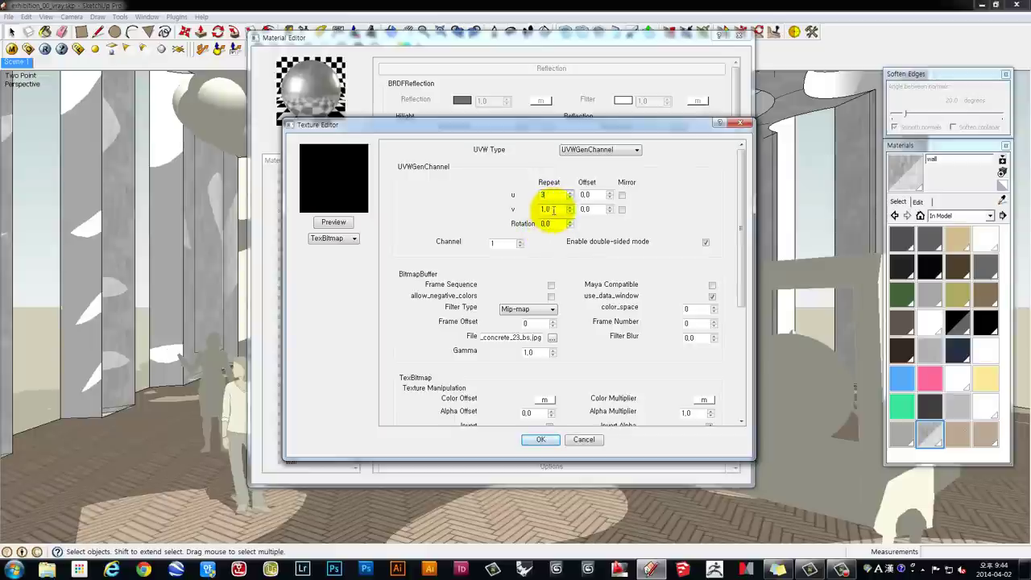
pyautogui.moveTo(557, 208); pyautogui.dragTo(511, 207)
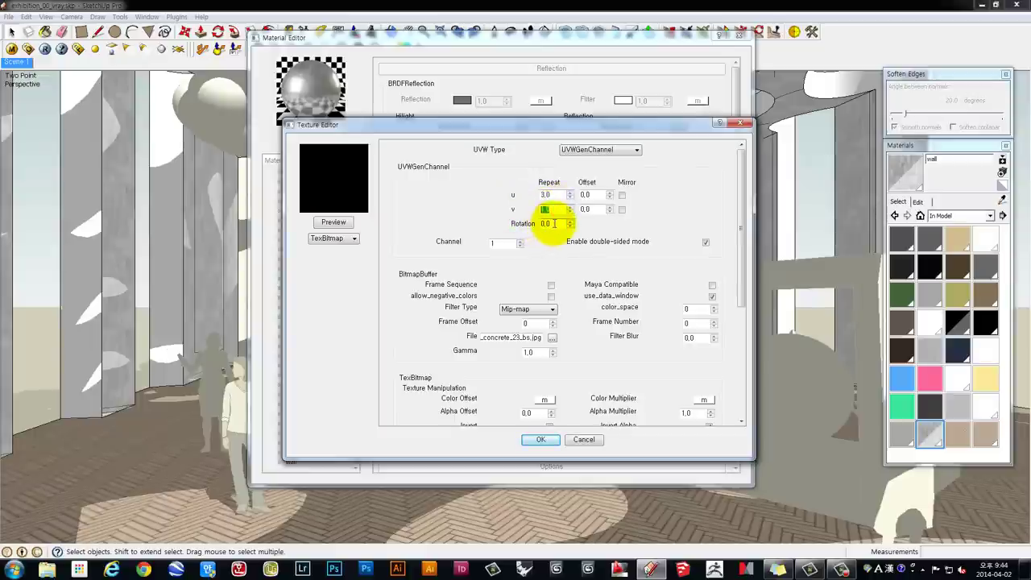
pyautogui.write('3')
pyautogui.click(335, 223)
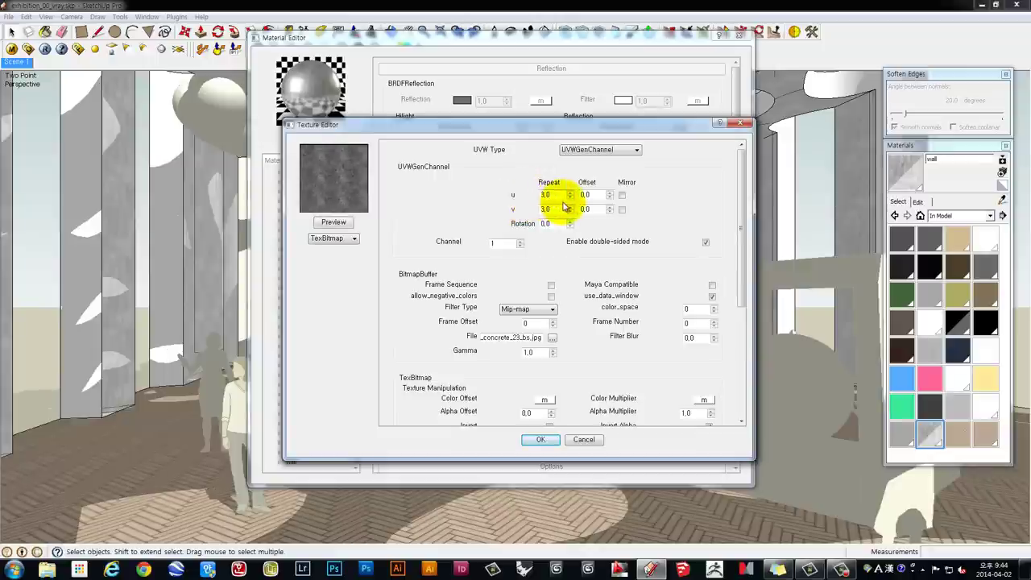
# - Rotate the Diffuse1 texture 60°, preview it, and apply the settings
pyautogui.doubleClick(559, 197)
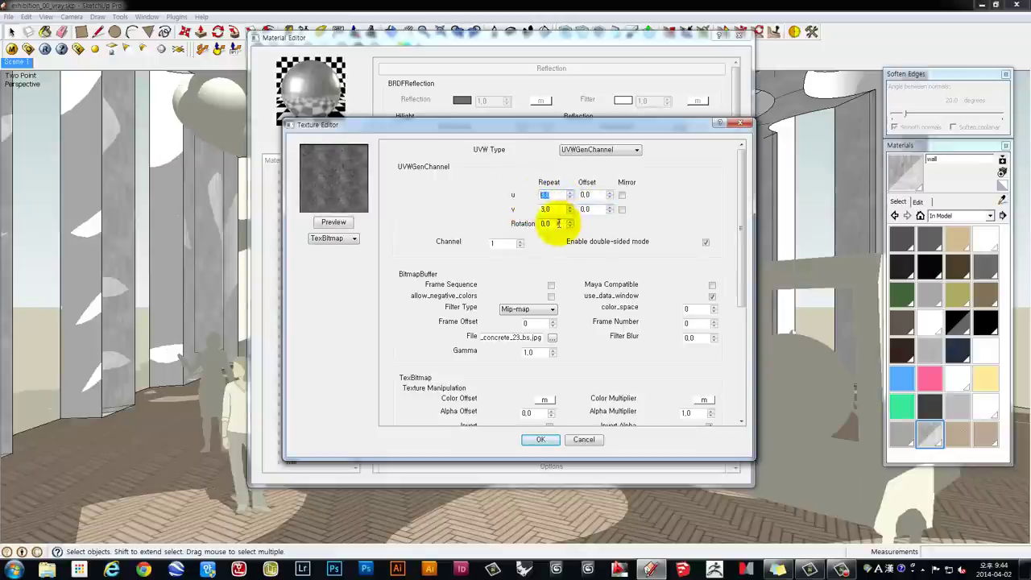
pyautogui.doubleClick(554, 224)
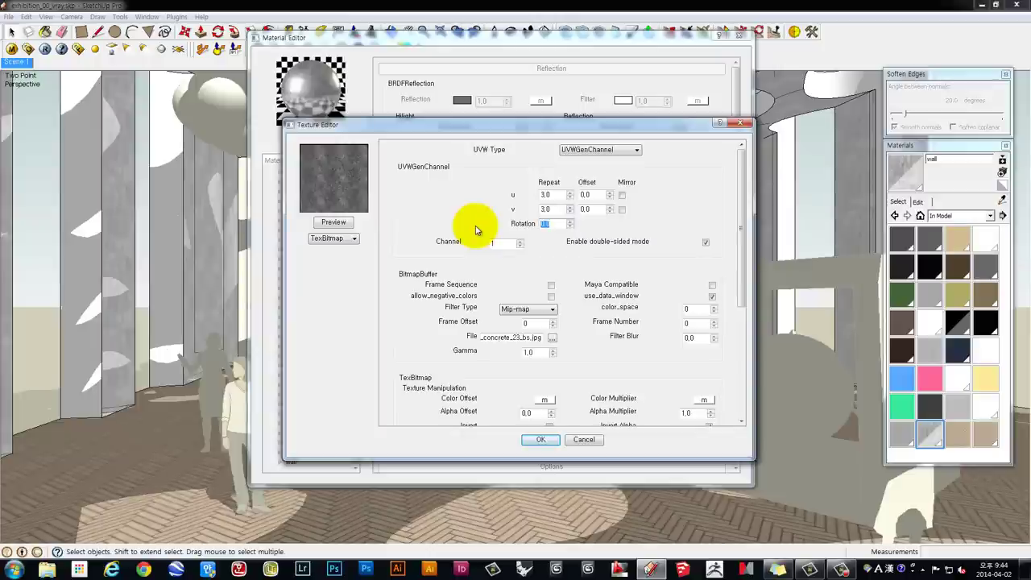
pyautogui.write('60')
pyautogui.click(335, 224)
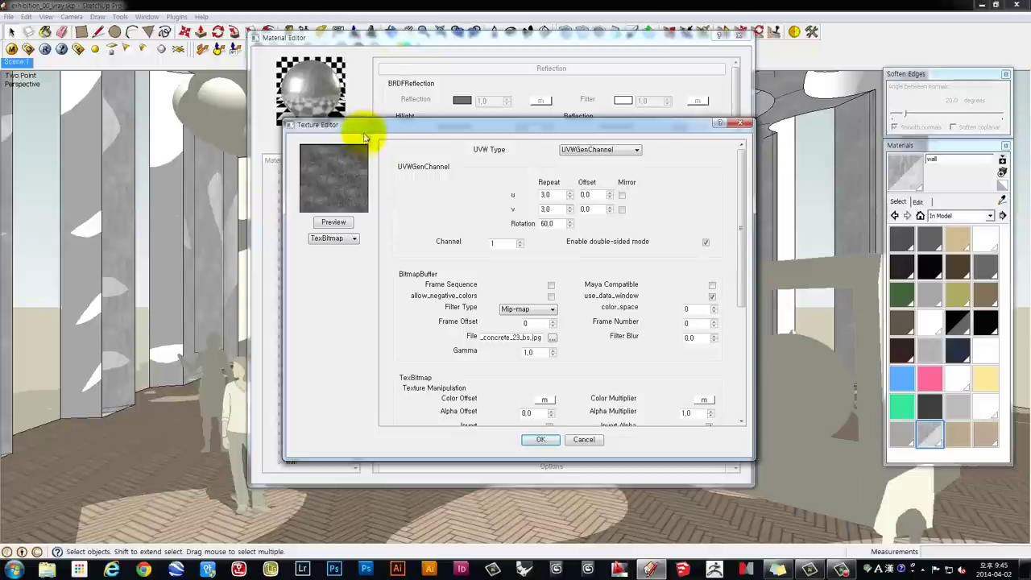
pyautogui.moveTo(415, 127); pyautogui.dragTo(673, 124)
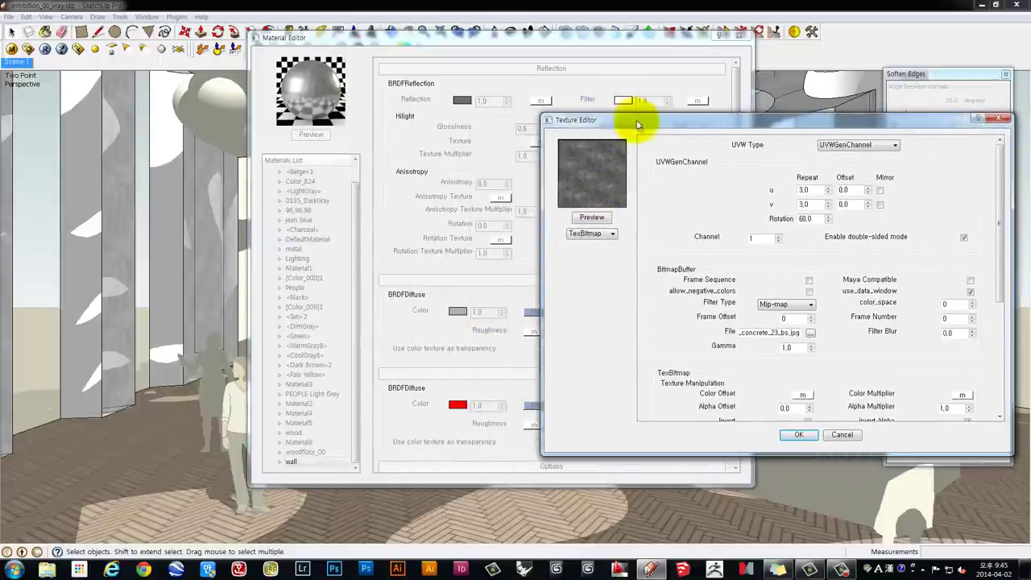
pyautogui.moveTo(634, 120); pyautogui.dragTo(472, 114)
pyautogui.click(636, 429)
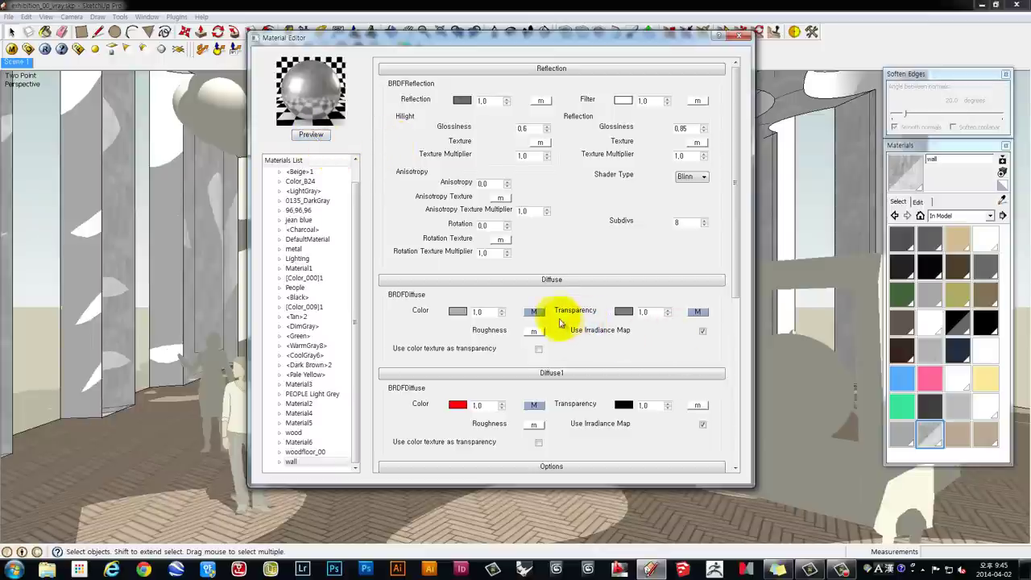
# - Check the first diffuse layer's transparency texture, leave it at 1.0 repeat, and re-render the preview
pyautogui.click(697, 313)
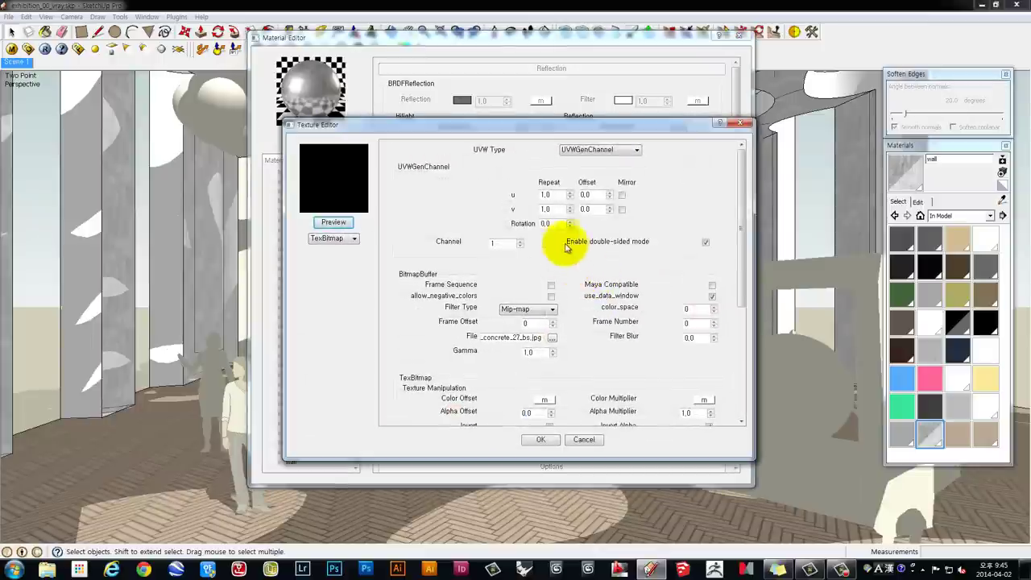
pyautogui.moveTo(555, 194); pyautogui.dragTo(516, 195)
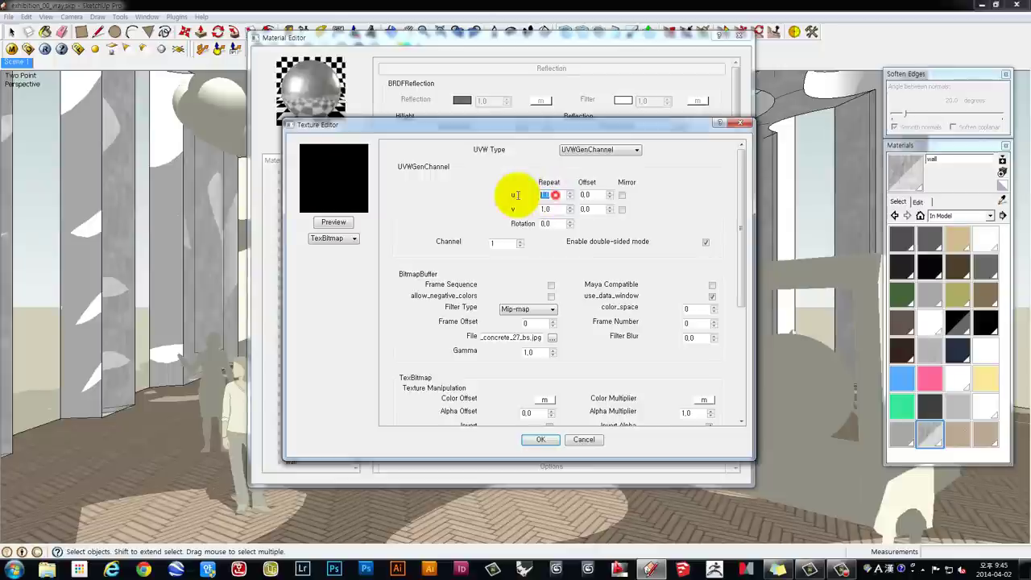
pyautogui.click(741, 124)
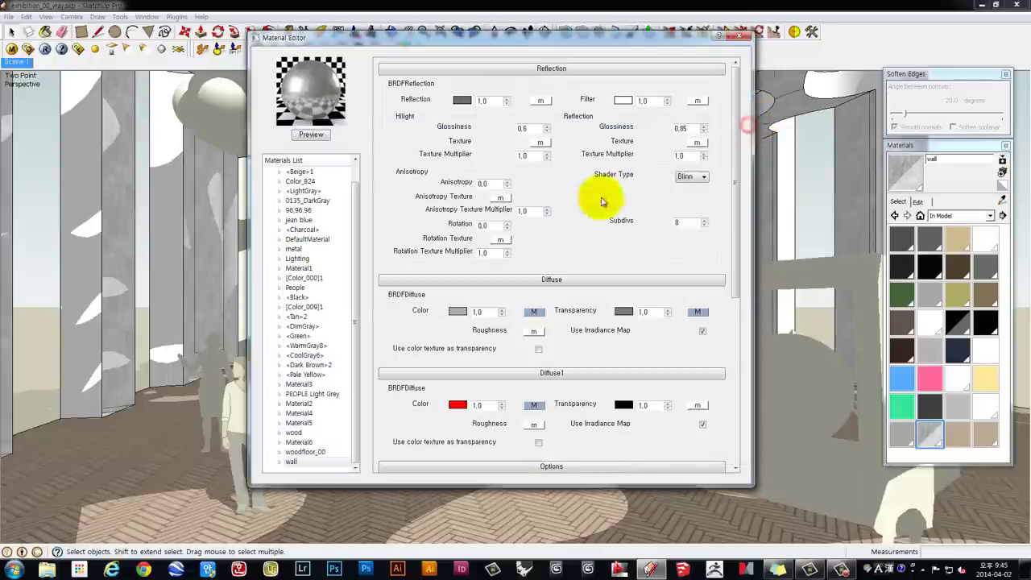
pyautogui.click(313, 135)
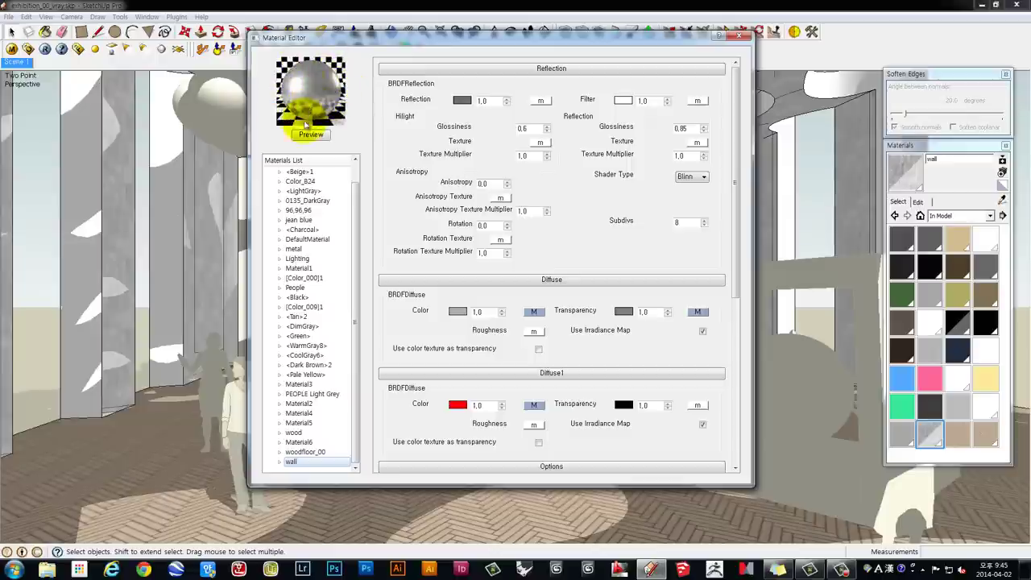
# - Pick the wall material in the Materials panel and make it fully opaque
pyautogui.click(740, 37)
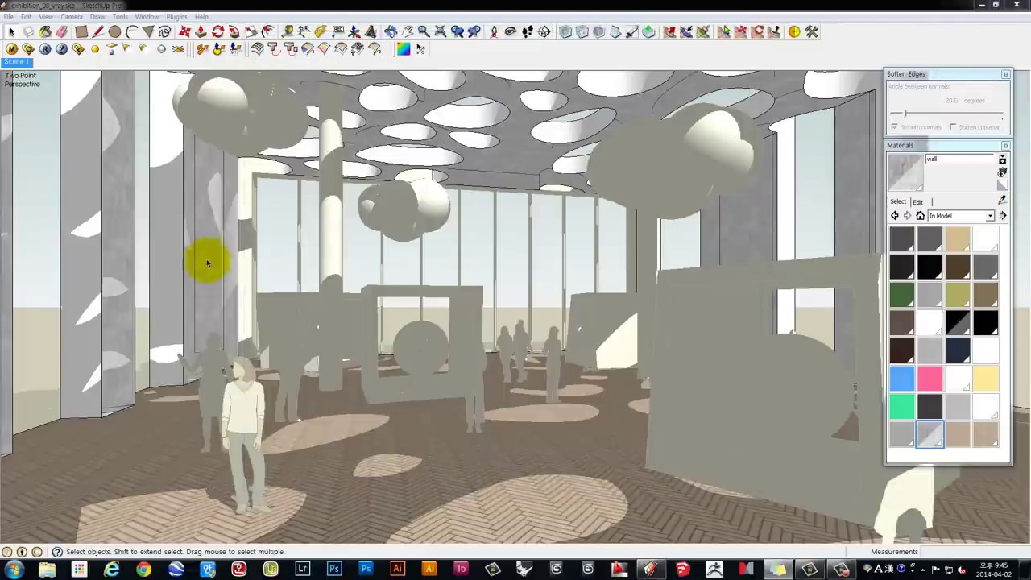
pyautogui.click(203, 241)
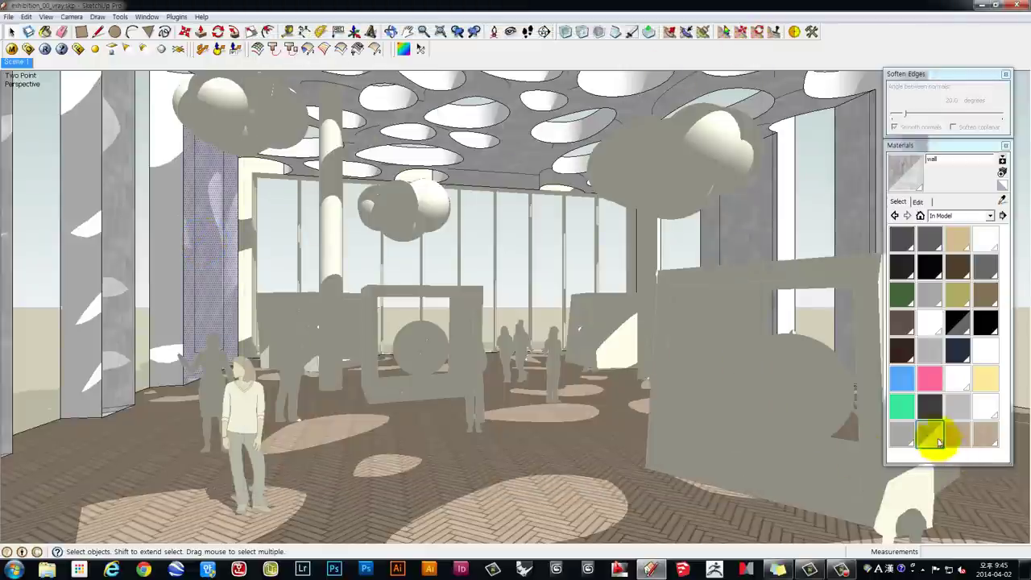
pyautogui.click(279, 232)
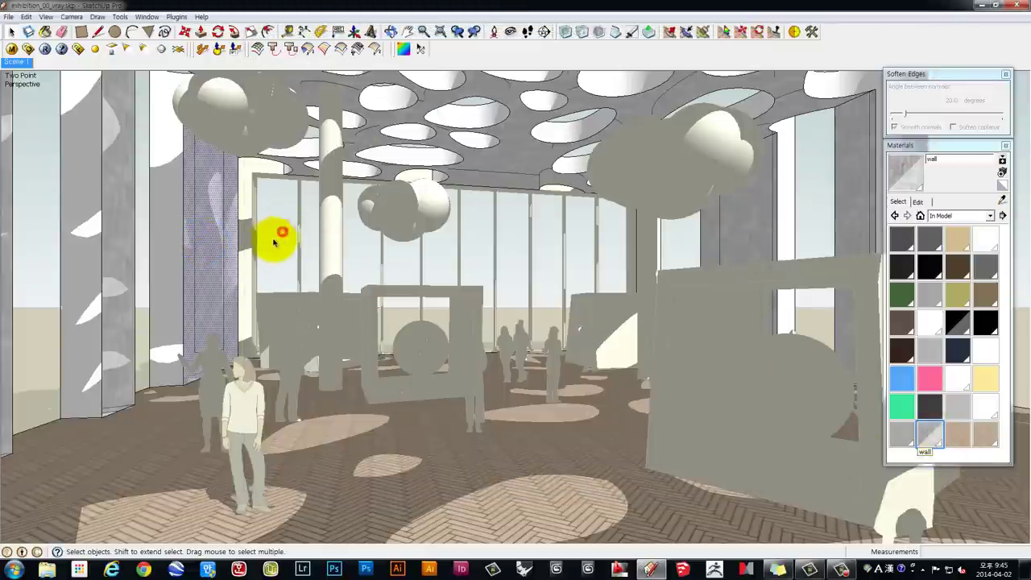
pyautogui.doubleClick(930, 442)
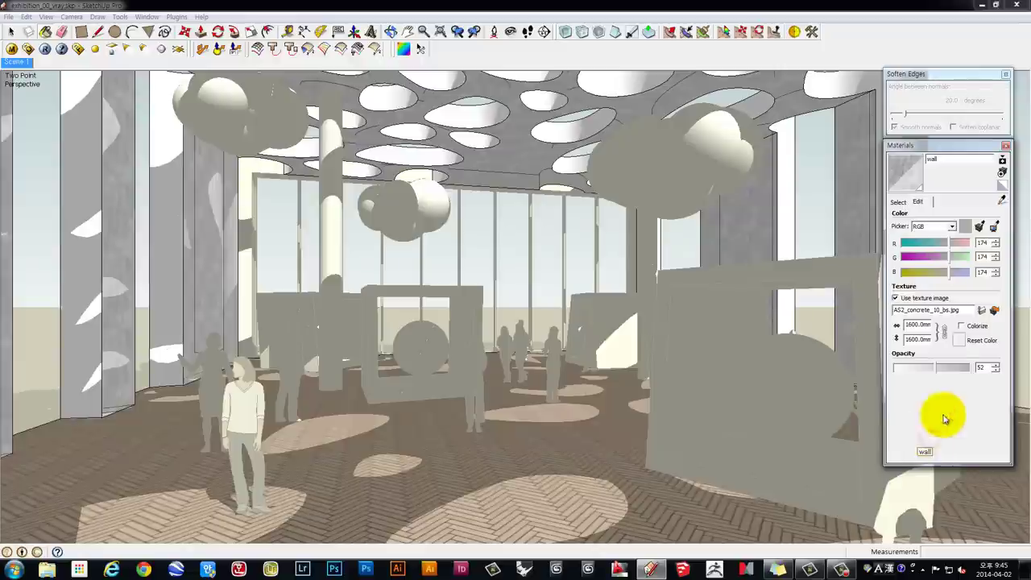
pyautogui.moveTo(932, 146); pyautogui.dragTo(564, 110)
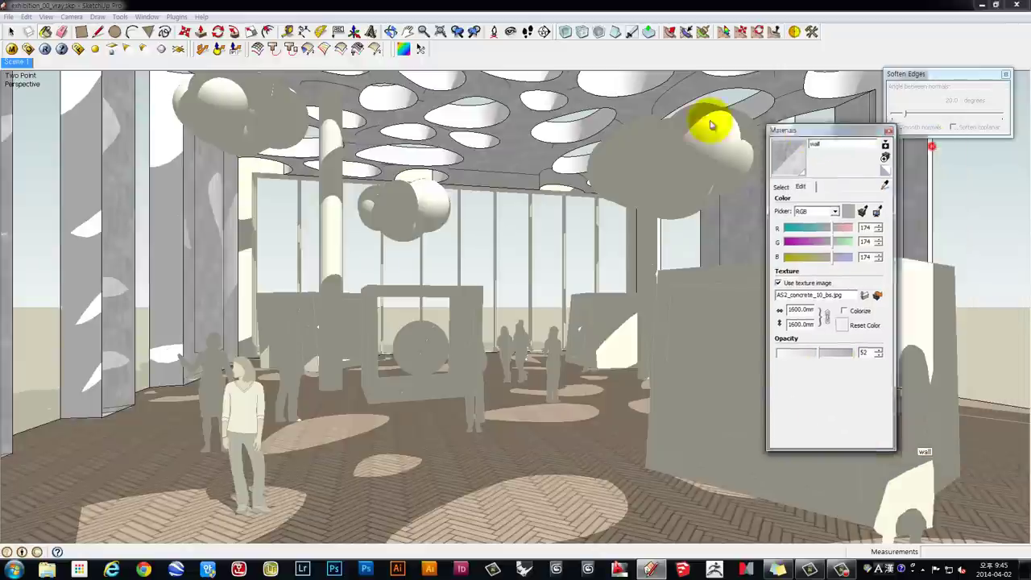
pyautogui.moveTo(568, 335); pyautogui.dragTo(593, 337)
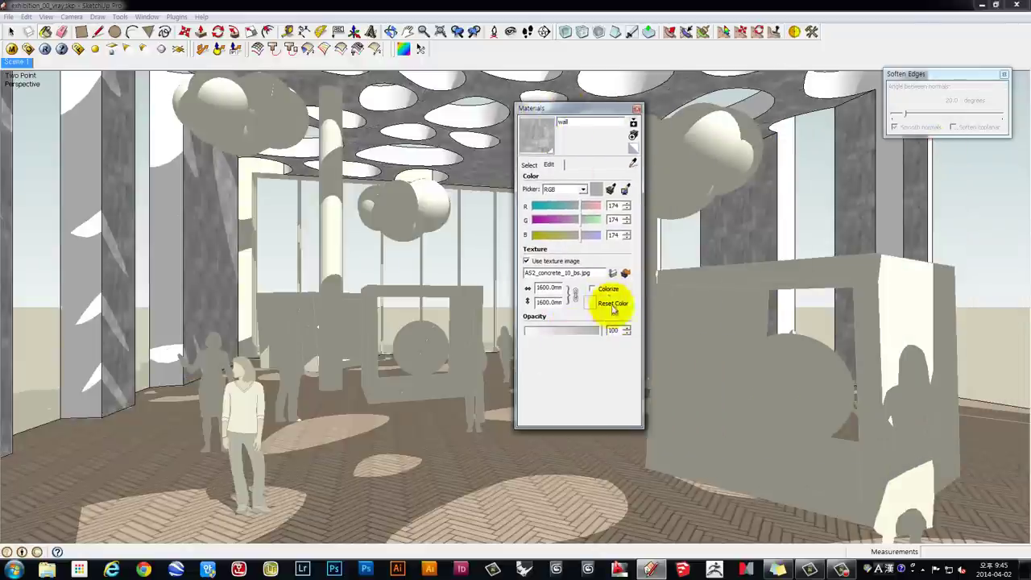
pyautogui.click(632, 164)
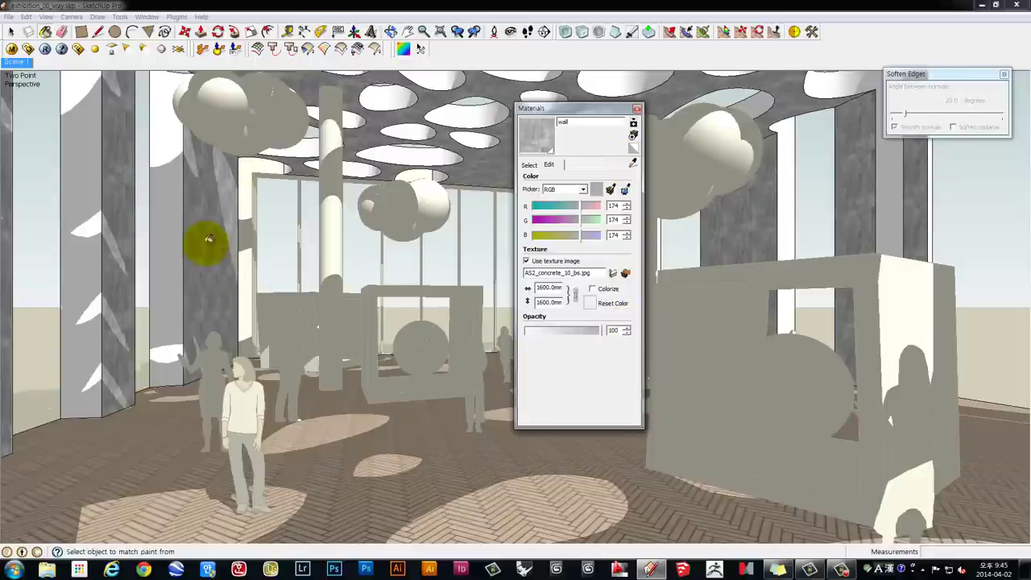
pyautogui.click(12, 30)
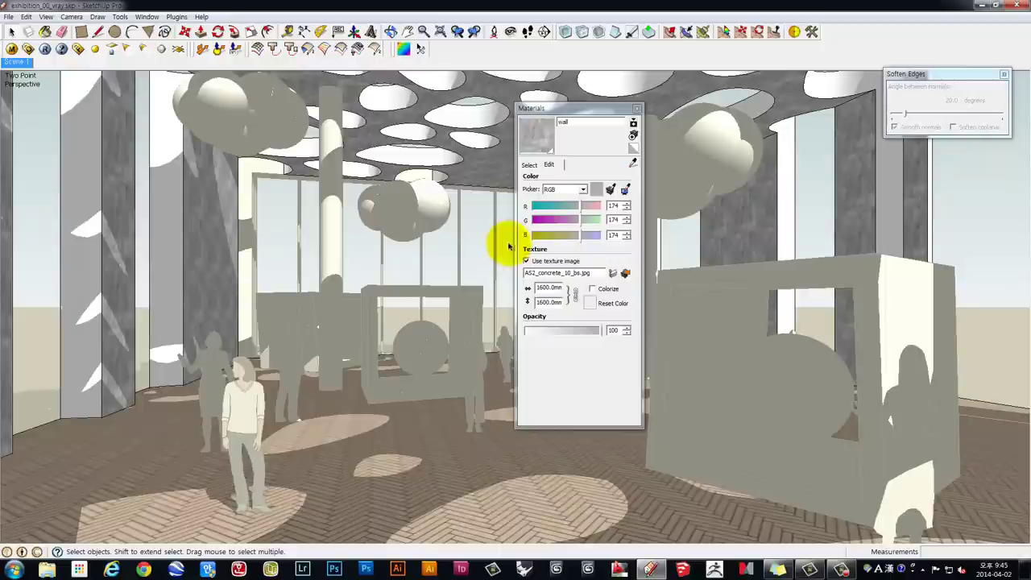
# - Change the wall texture width from 1600 mm to 4600 mm
pyautogui.click(11, 49)
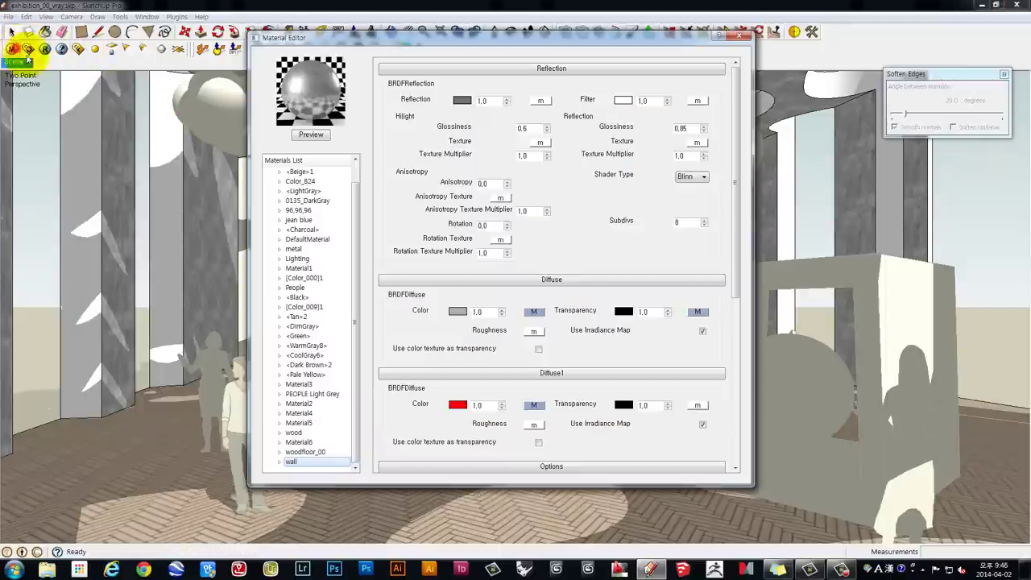
pyautogui.moveTo(588, 38); pyautogui.dragTo(715, 43)
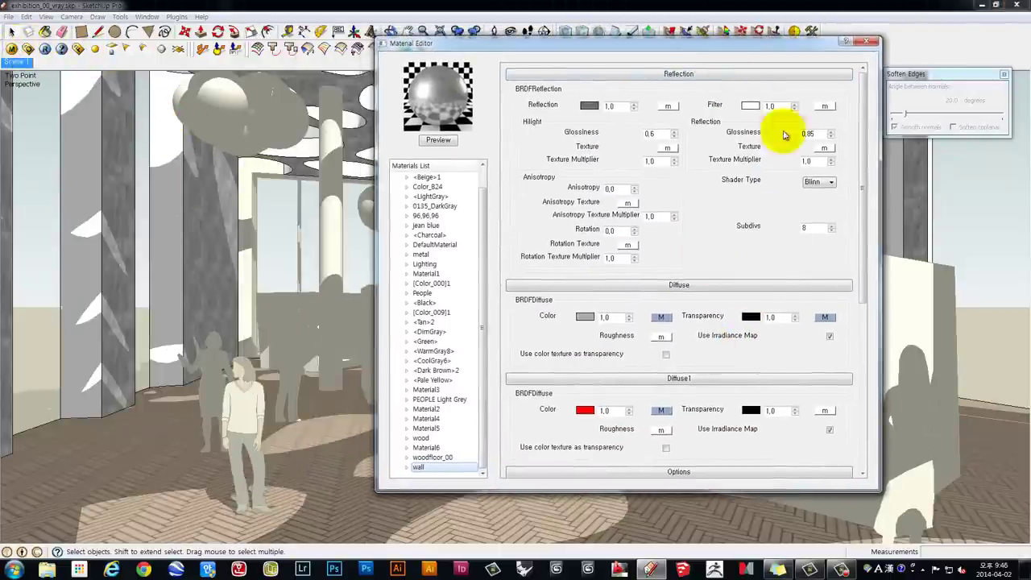
pyautogui.moveTo(824, 47); pyautogui.dragTo(836, 53)
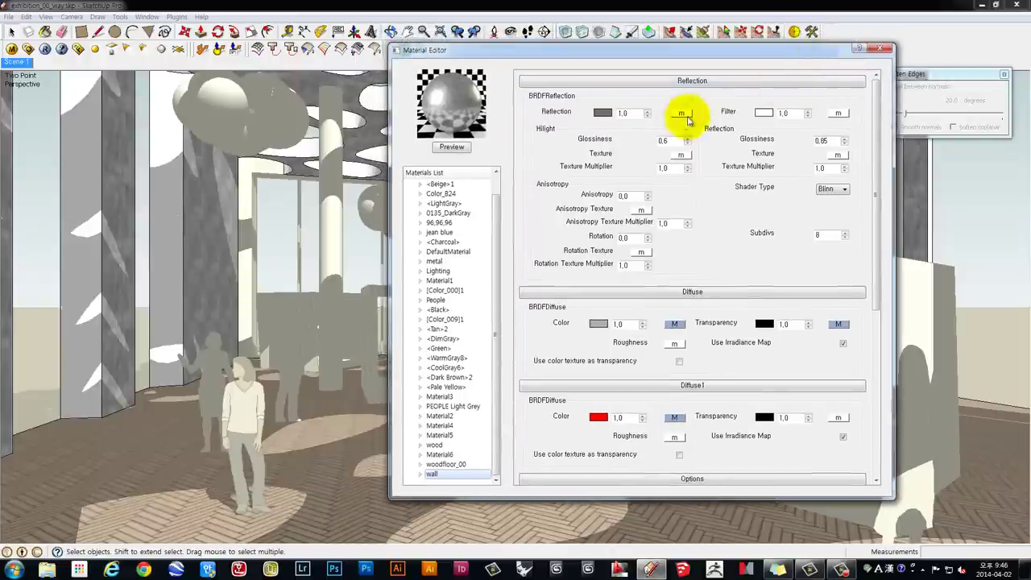
pyautogui.click(885, 51)
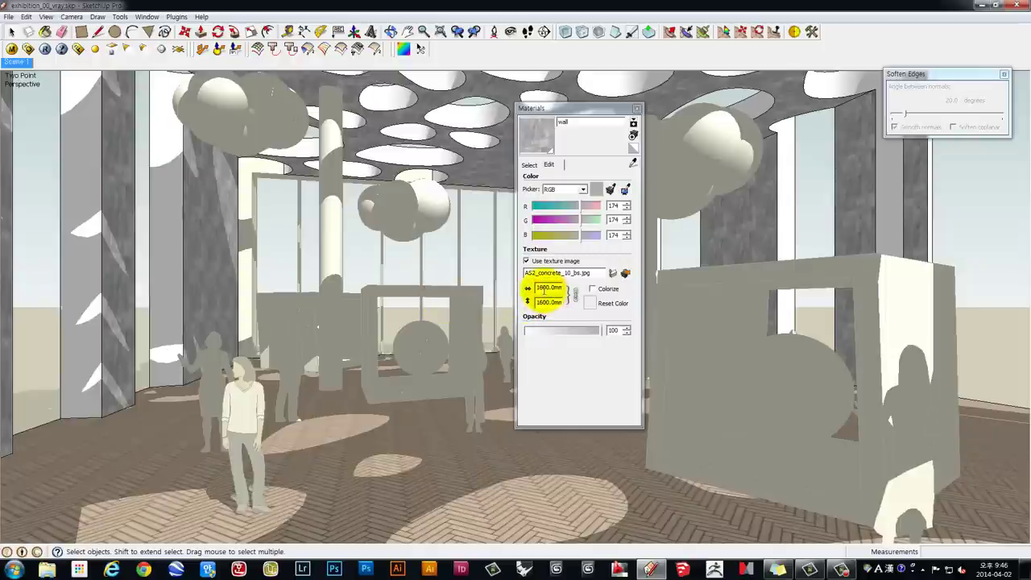
pyautogui.moveTo(541, 289); pyautogui.dragTo(531, 288)
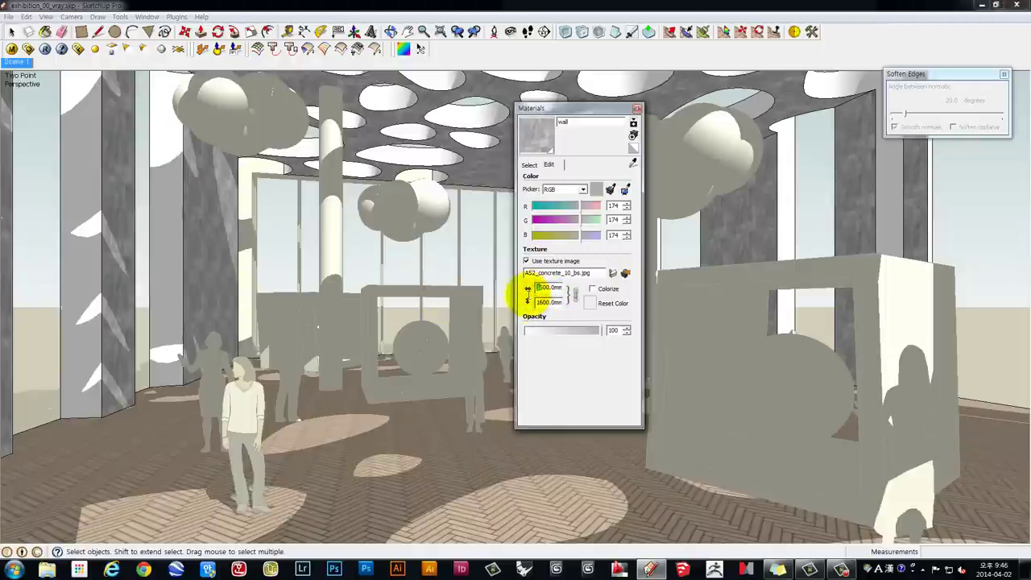
pyautogui.write('4')
pyautogui.press('Return')
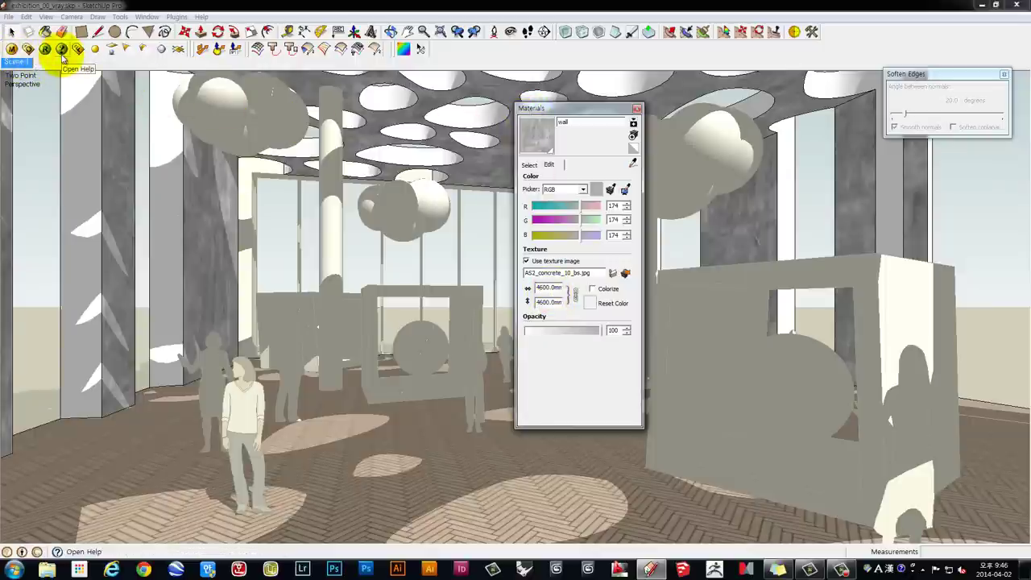
pyautogui.click(47, 50)
pyautogui.click(47, 50)
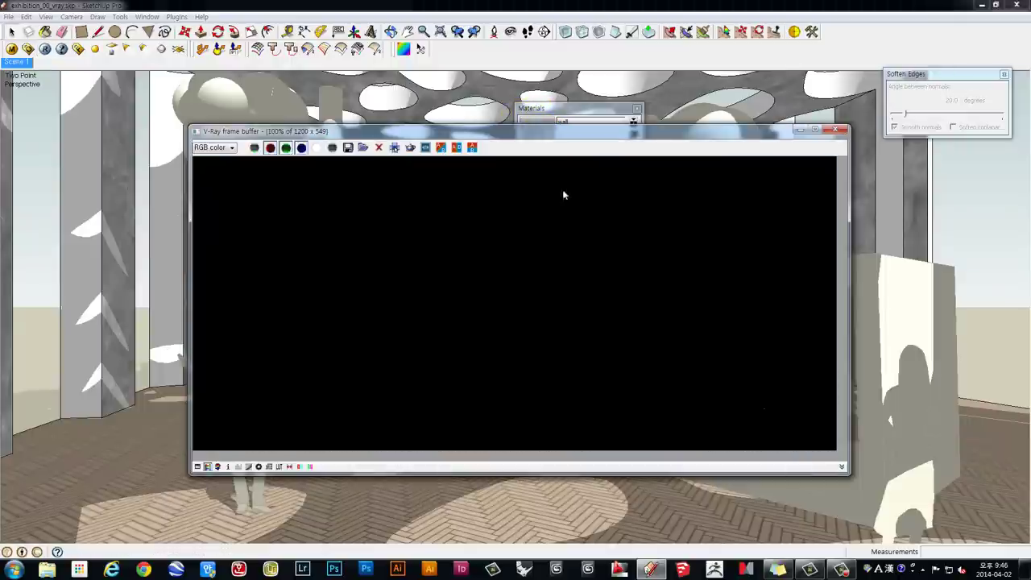
pyautogui.moveTo(490, 131); pyautogui.dragTo(461, 90)
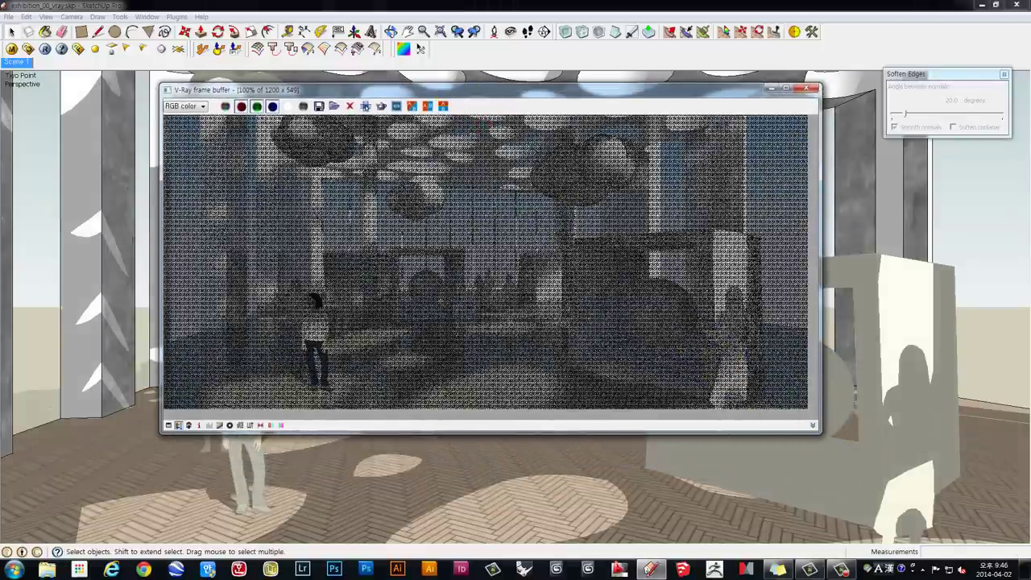
pyautogui.scroll(1, 805, 414)
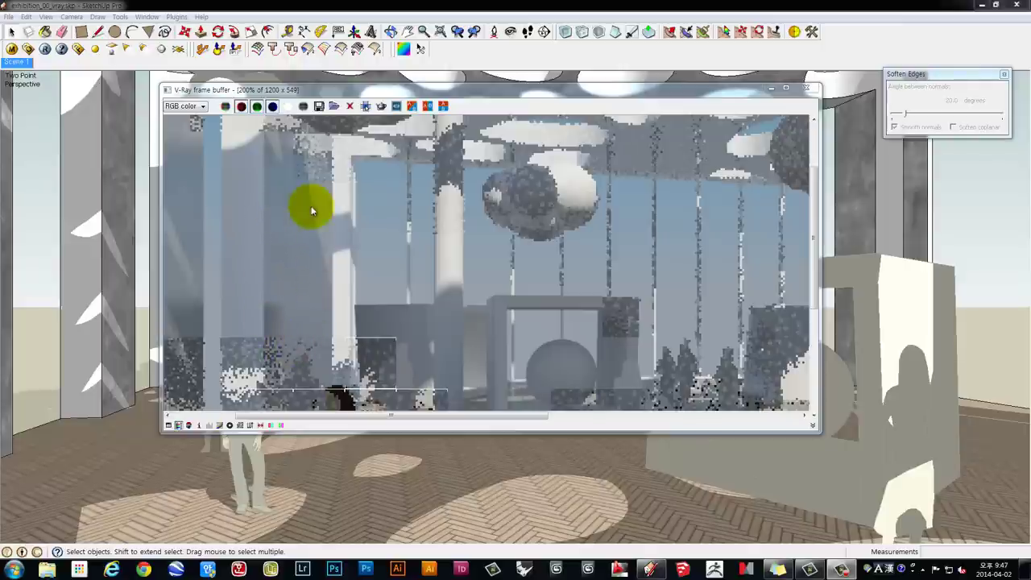
pyautogui.click(808, 93)
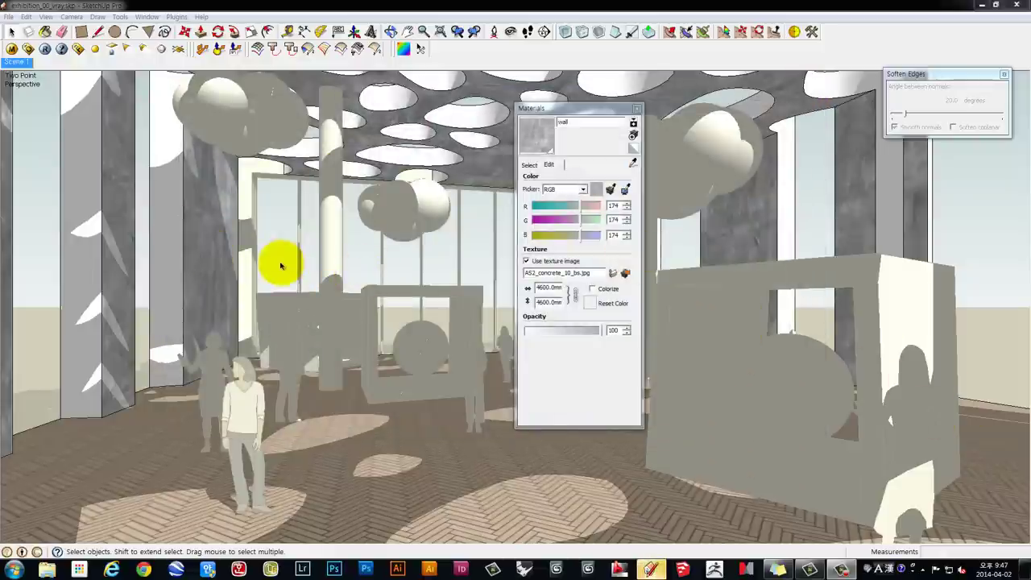
# - In the V-Ray Material Editor, add a TexBitmap texture to the wall material's reflection filter
pyautogui.click(12, 49)
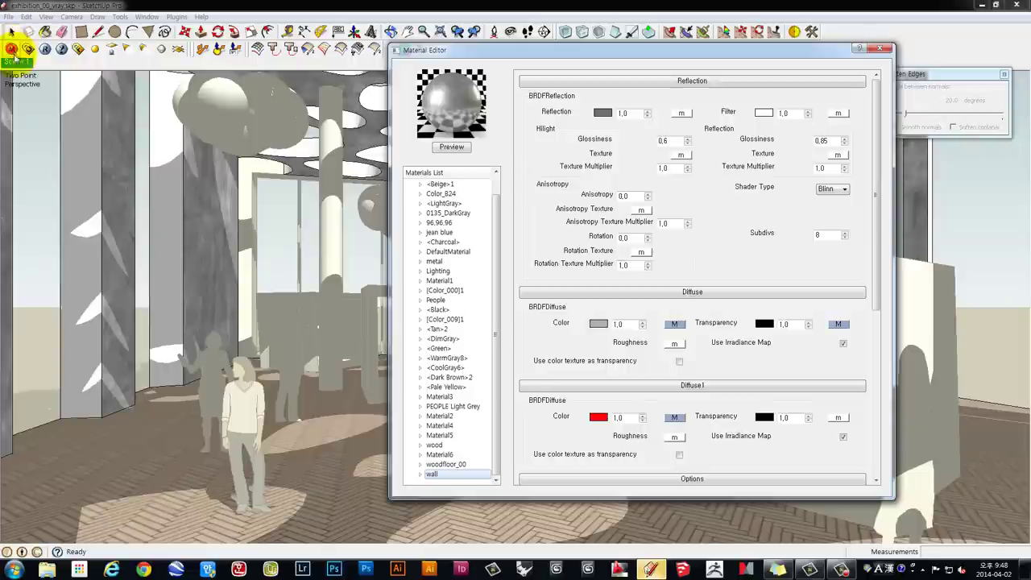
pyautogui.click(442, 147)
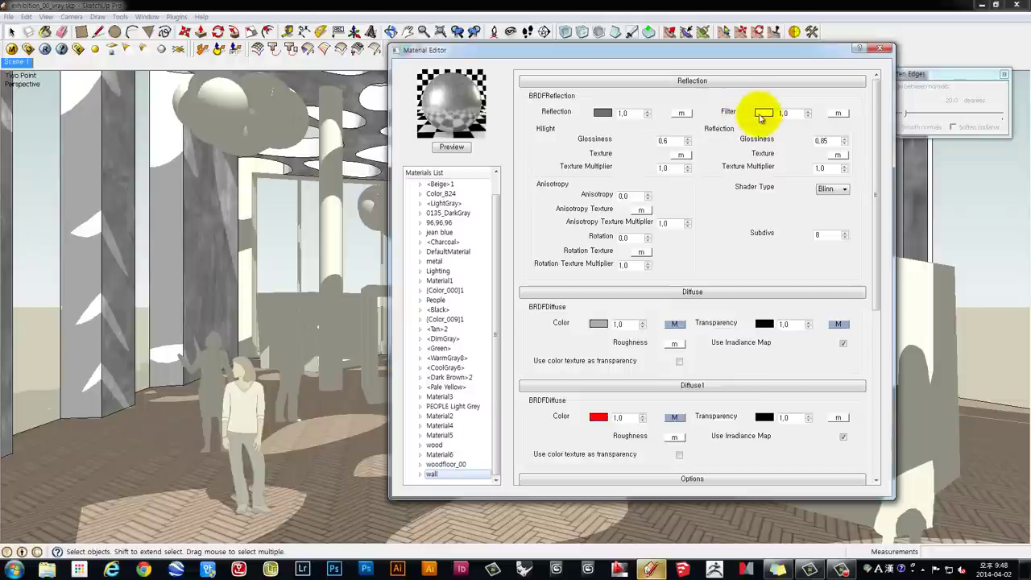
pyautogui.click(839, 113)
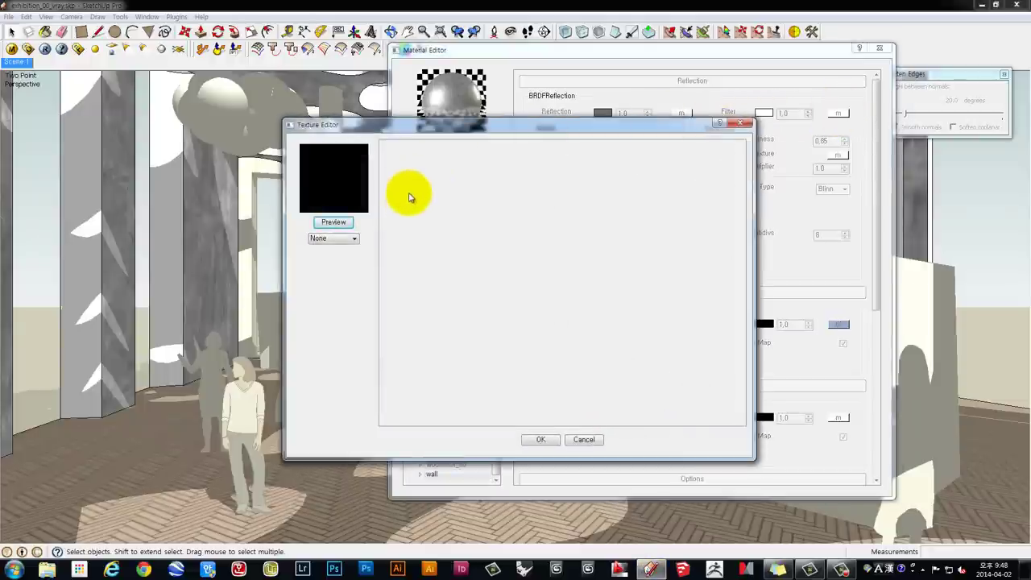
pyautogui.click(334, 238)
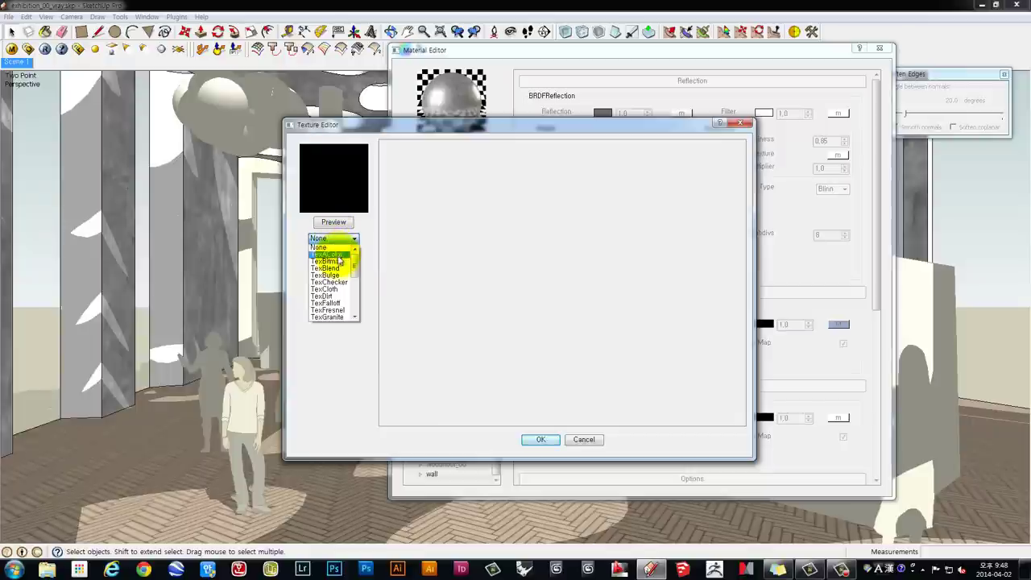
pyautogui.click(339, 263)
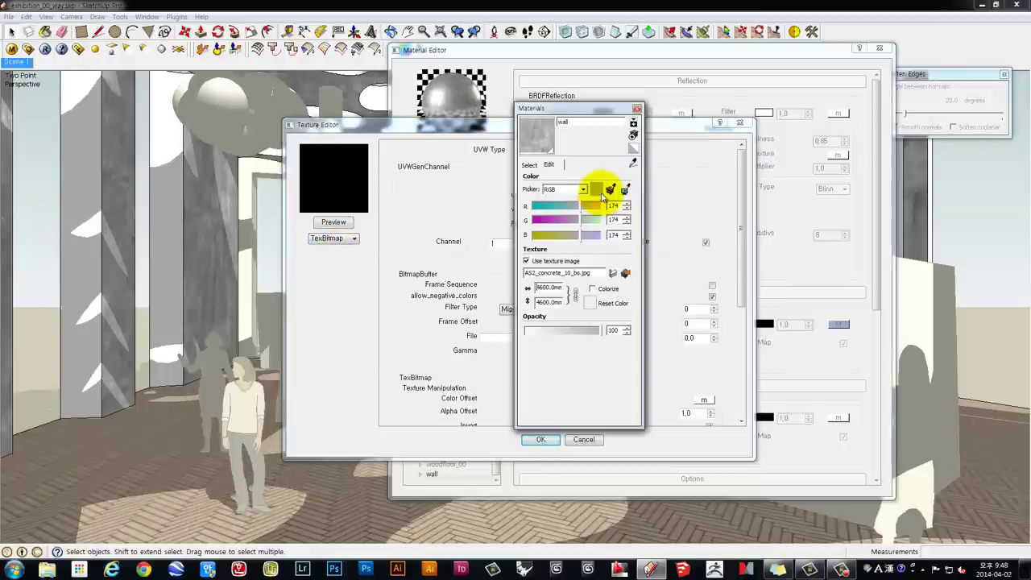
pyautogui.click(638, 108)
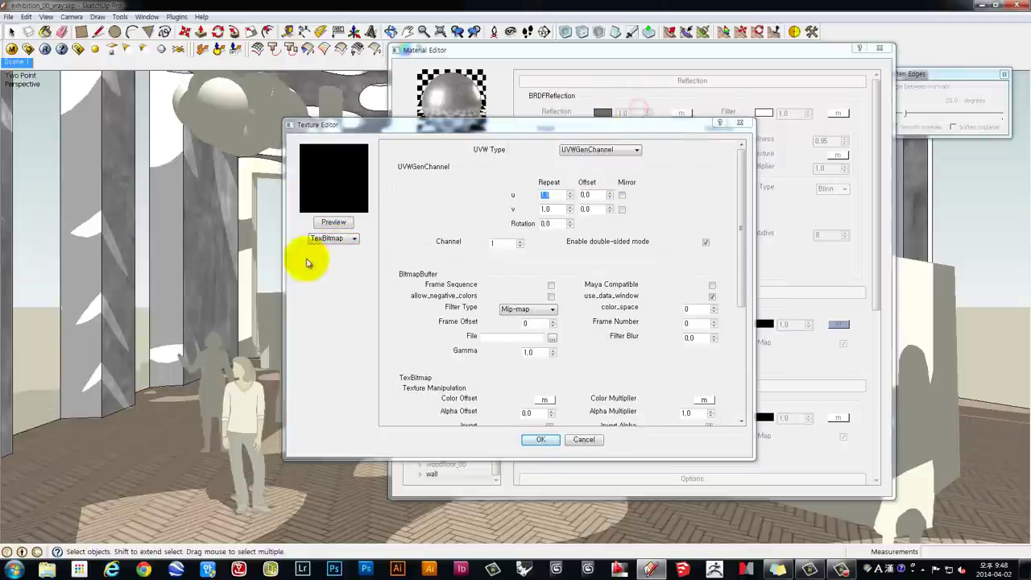
# - Load AS2_concrete_27_bs.jpg into the filter bitmap and re-render the material preview sphere
pyautogui.click(552, 337)
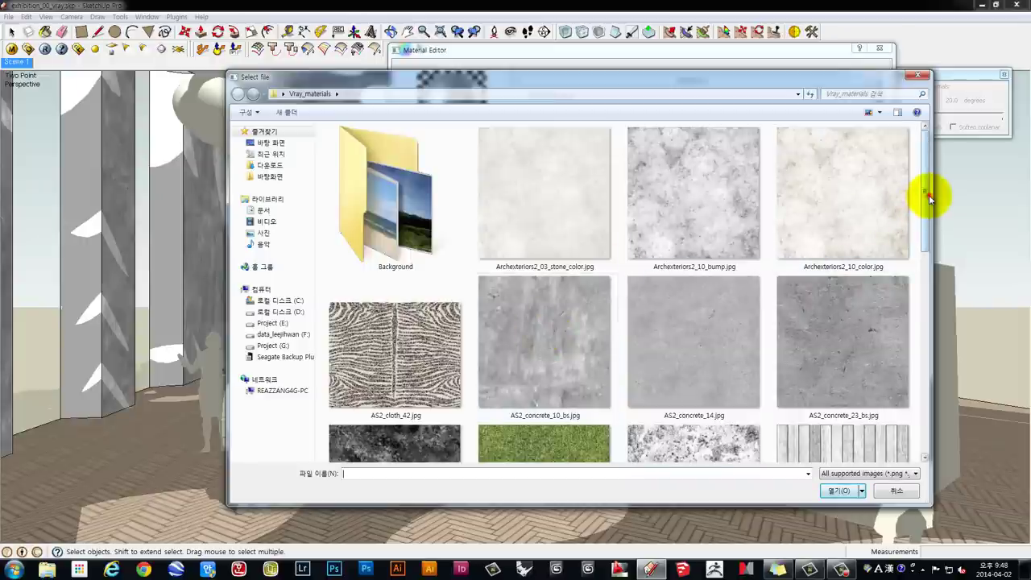
pyautogui.moveTo(923, 201)
pyautogui.mouseDown()
pyautogui.moveTo(911, 300)
pyautogui.moveTo(917, 417)
pyautogui.moveTo(893, 251)
pyautogui.mouseUp()
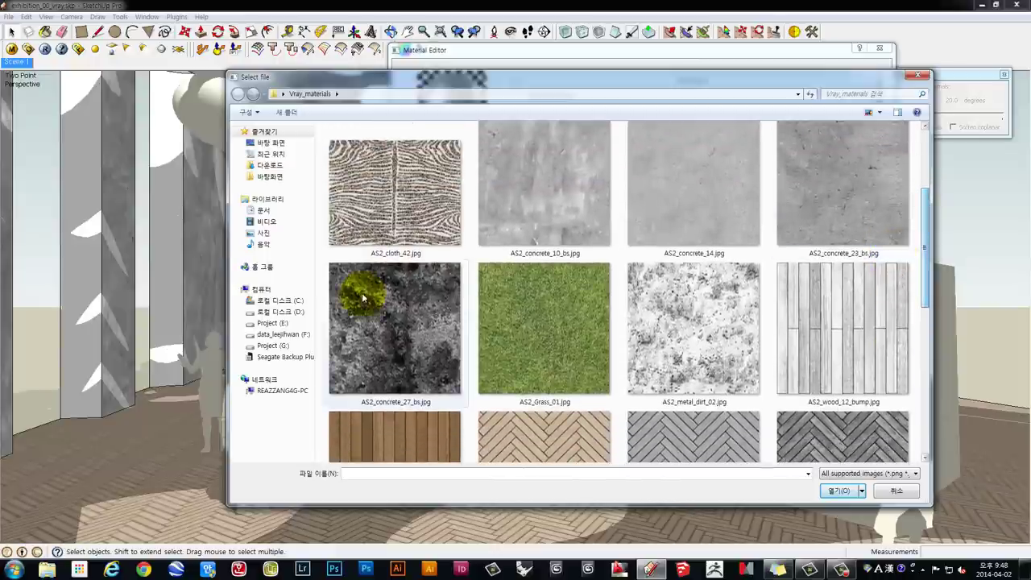
pyautogui.click(385, 288)
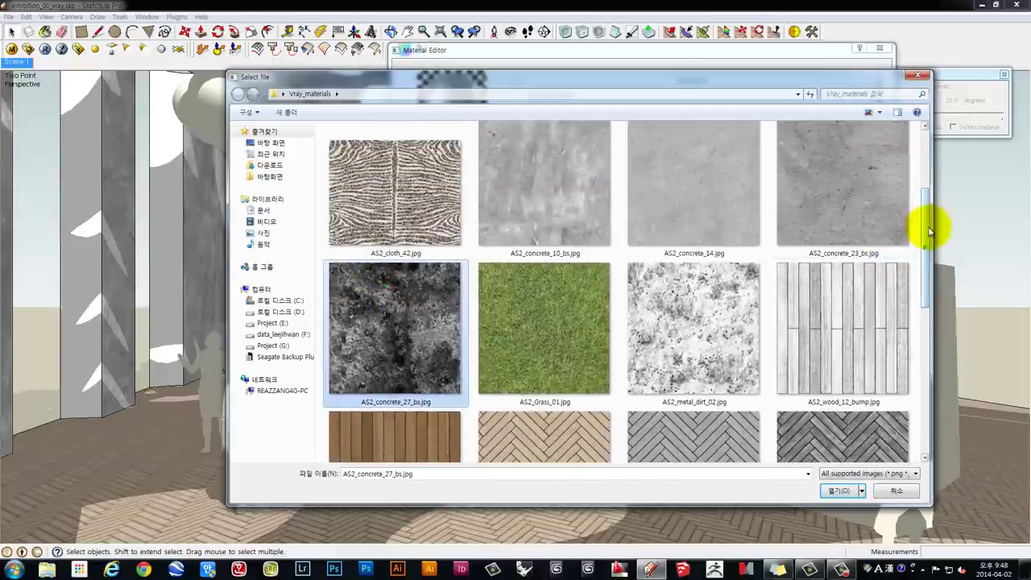
pyautogui.moveTo(927, 226)
pyautogui.mouseDown()
pyautogui.moveTo(918, 151)
pyautogui.moveTo(915, 250)
pyautogui.mouseUp()
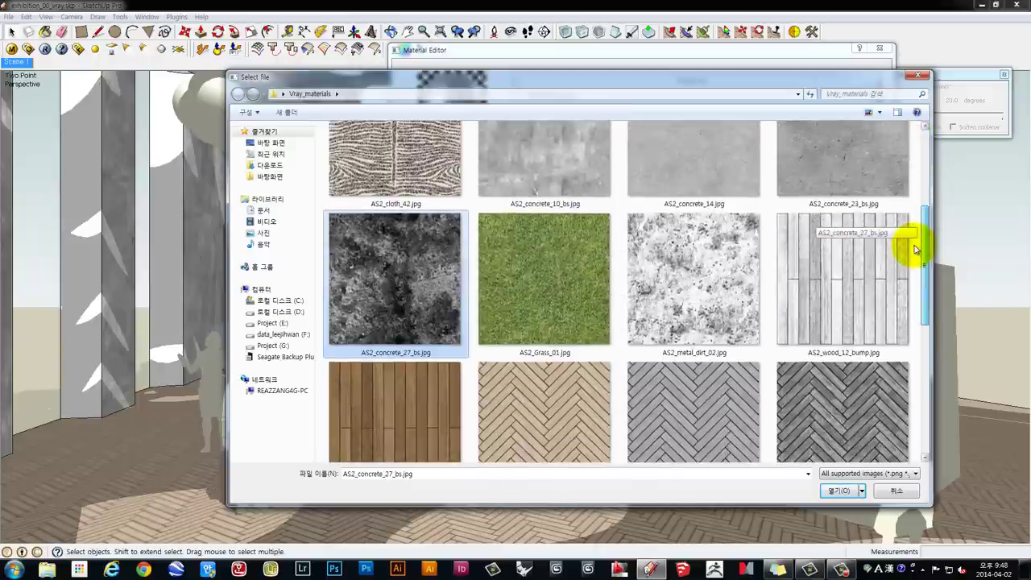
pyautogui.click(838, 490)
pyautogui.click(333, 222)
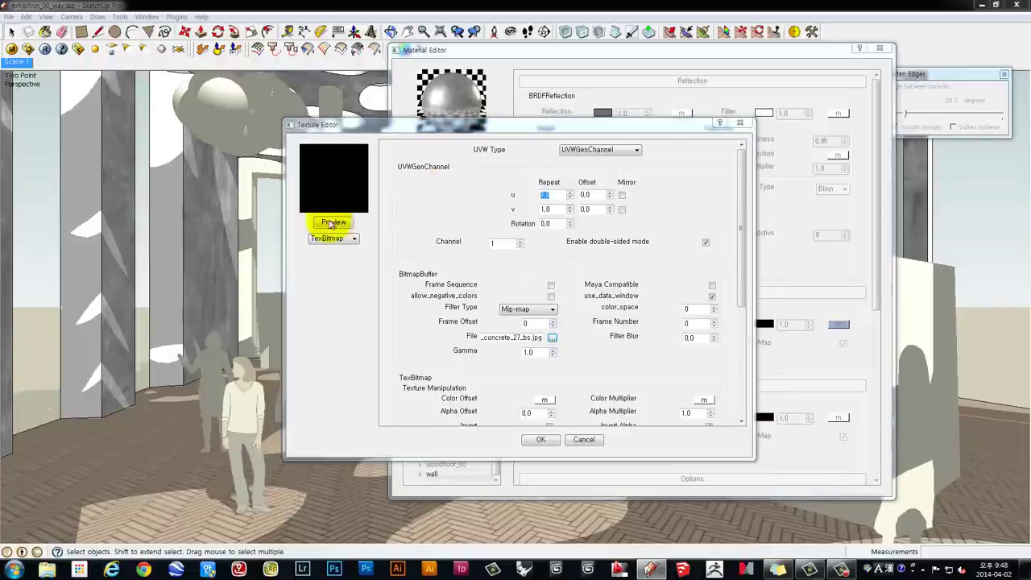
pyautogui.click(541, 440)
pyautogui.click(541, 441)
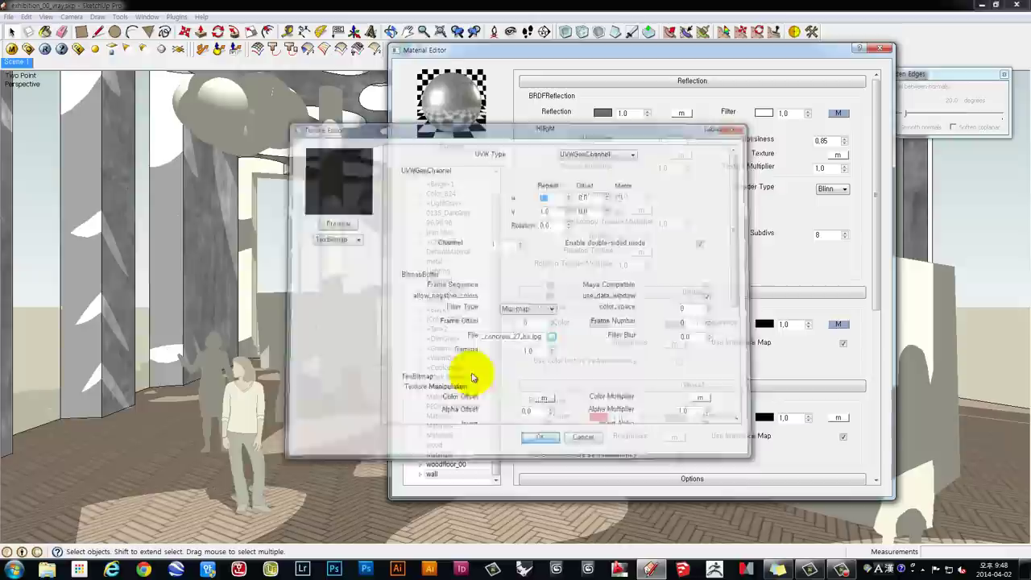
pyautogui.click(444, 149)
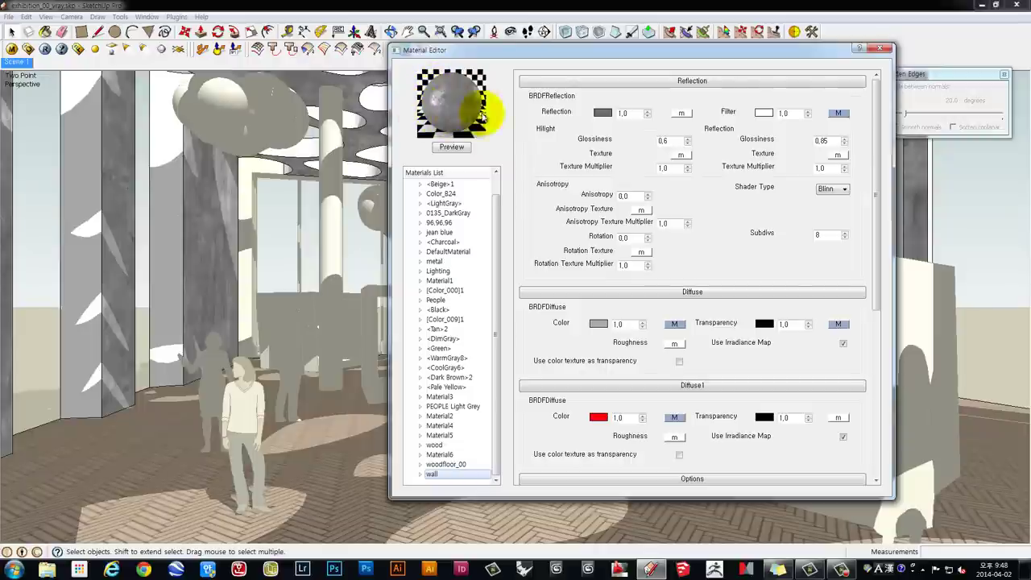
# - Lighten the wall material's reflection colour to grey 220 and refresh the preview
pyautogui.click(600, 114)
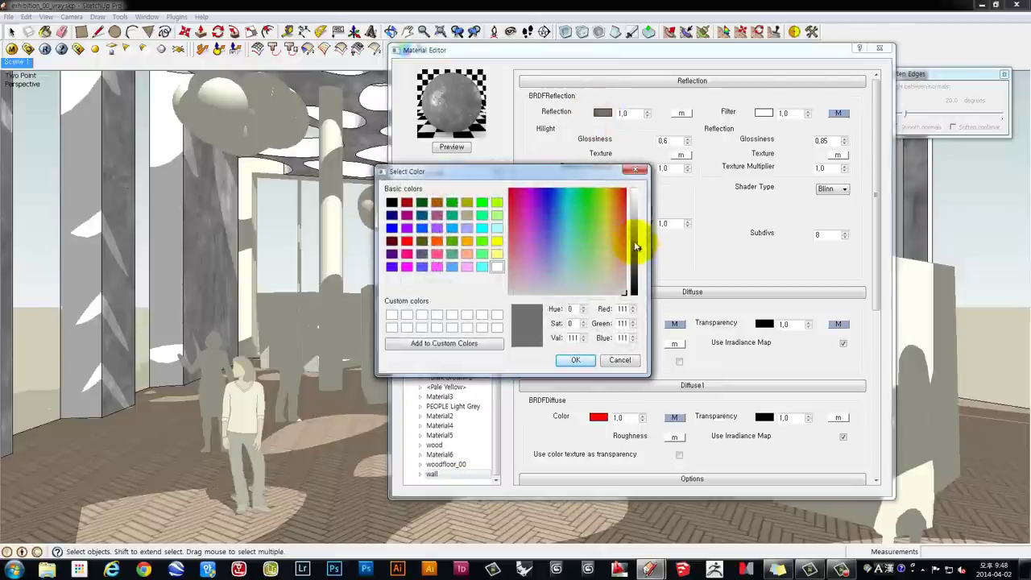
pyautogui.click(636, 216)
pyautogui.moveTo(635, 211); pyautogui.dragTo(636, 203)
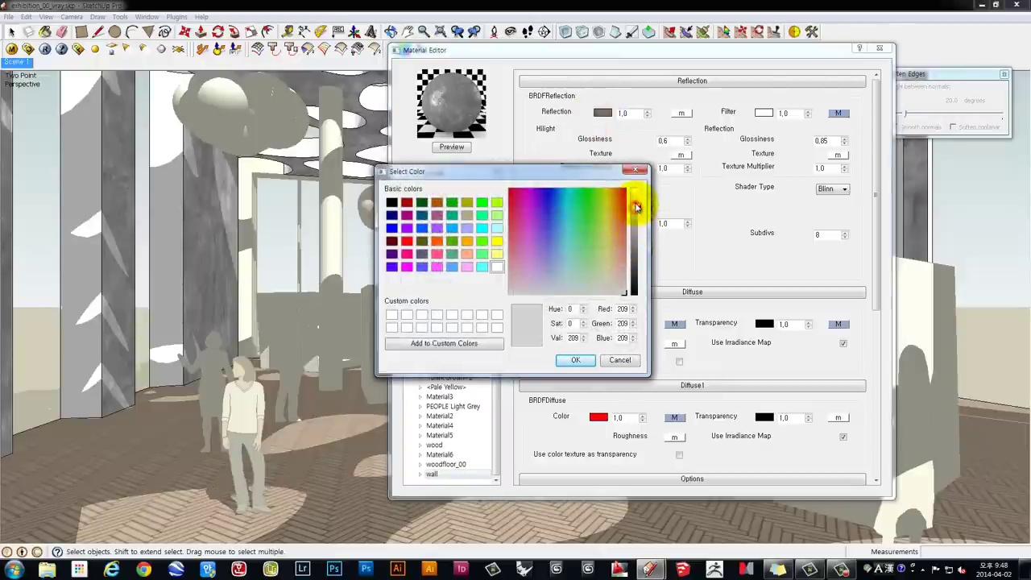
pyautogui.click(579, 359)
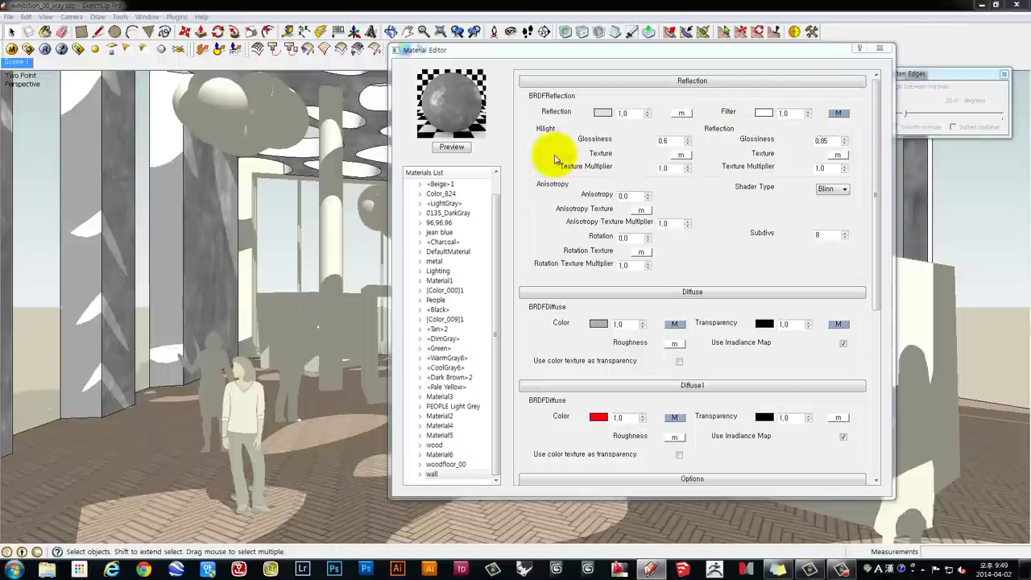
pyautogui.click(452, 146)
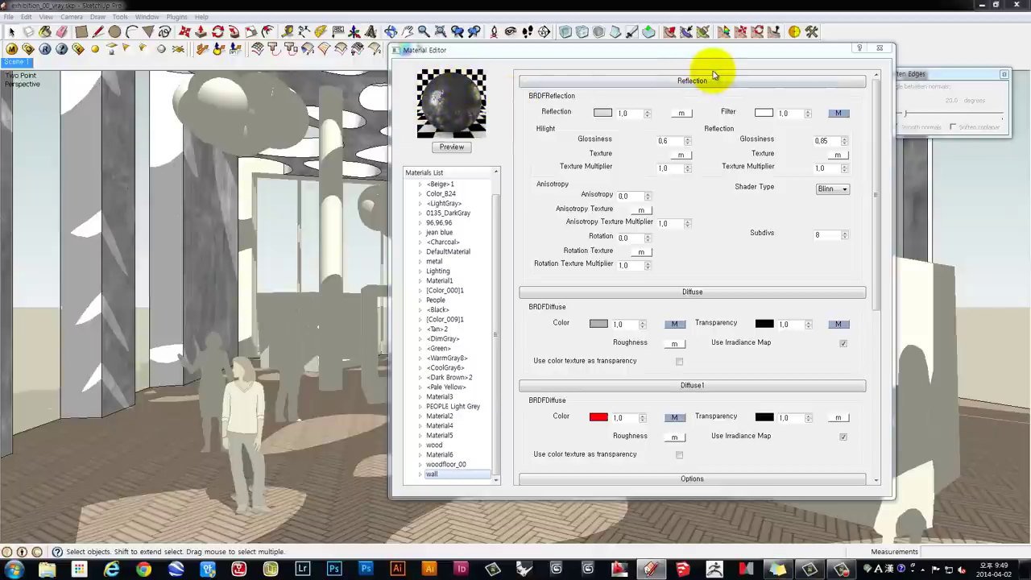
# - Lower the reflection colour to grey 182 and close the V-Ray Material Editor
pyautogui.click(603, 113)
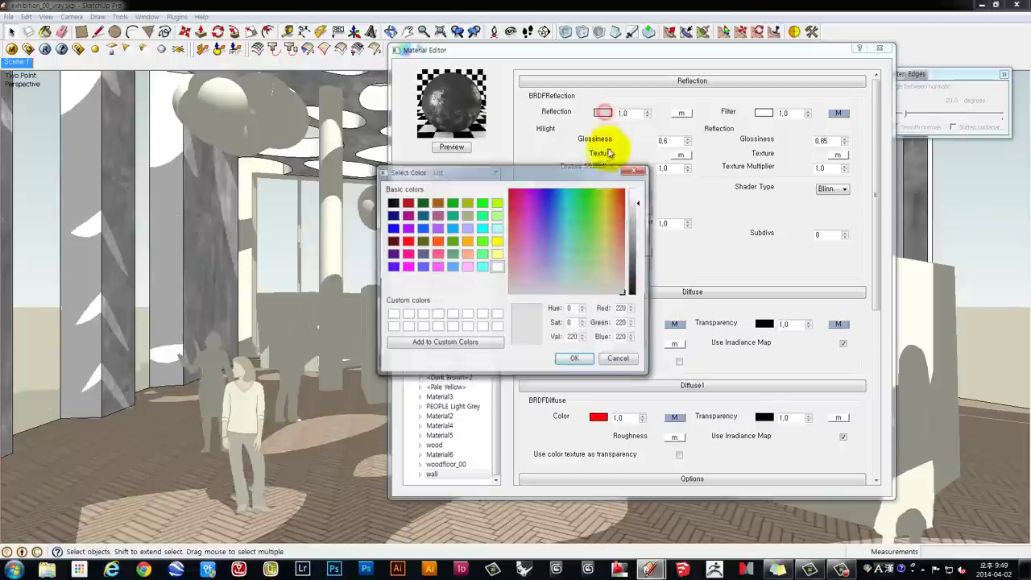
pyautogui.moveTo(637, 221); pyautogui.dragTo(636, 233)
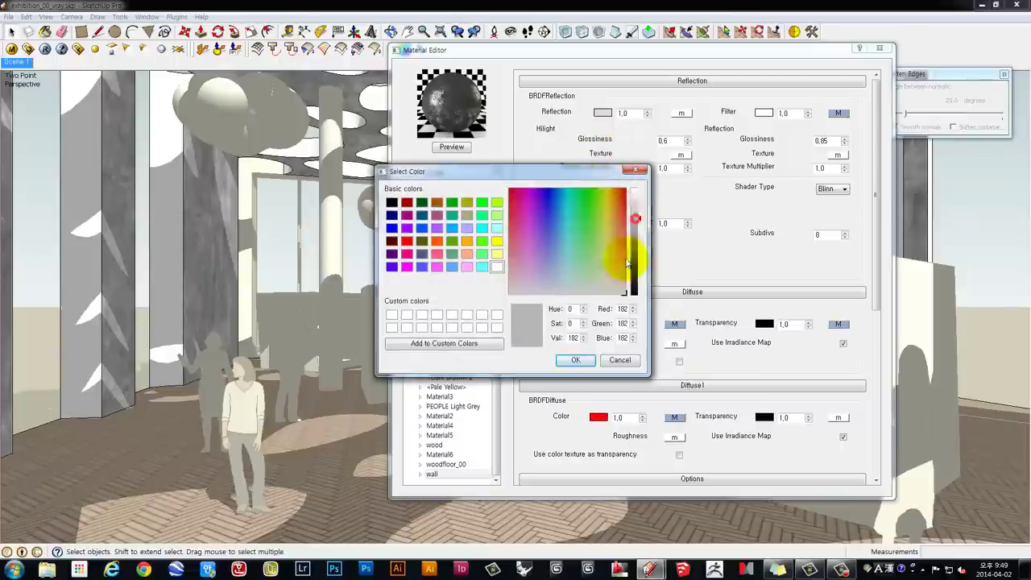
pyautogui.click(575, 359)
pyautogui.click(883, 49)
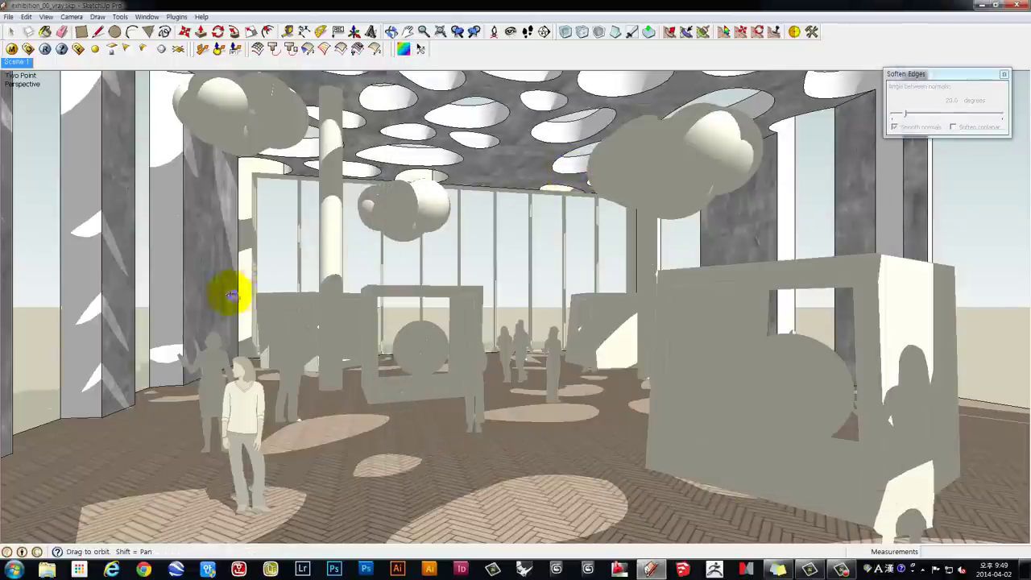
# - Zoom and orbit up close to the concrete wall, then launch a V-Ray render of that view
pyautogui.scroll(3, 230, 288)
pyautogui.scroll(2, 169, 283)
pyautogui.scroll(2, 167, 282)
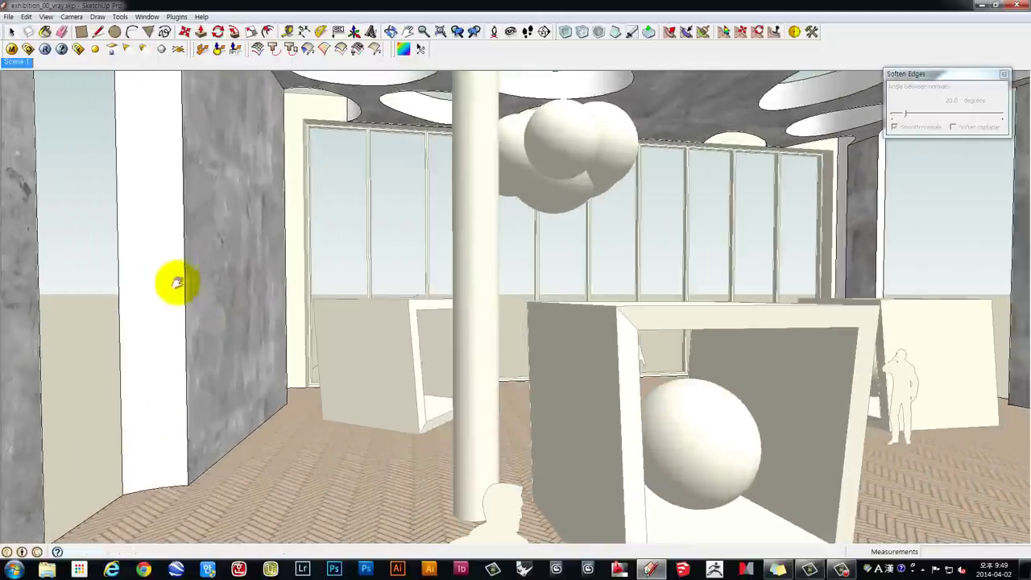
pyautogui.moveTo(177, 281)
pyautogui.mouseDown(button='middle')
pyautogui.moveTo(443, 279)
pyautogui.moveTo(381, 279)
pyautogui.moveTo(387, 269)
pyautogui.moveTo(491, 276)
pyautogui.moveTo(386, 283)
pyautogui.moveTo(463, 272)
pyautogui.moveTo(509, 306)
pyautogui.moveTo(618, 235)
pyautogui.moveTo(682, 223)
pyautogui.moveTo(672, 230)
pyautogui.mouseUp(button='middle')
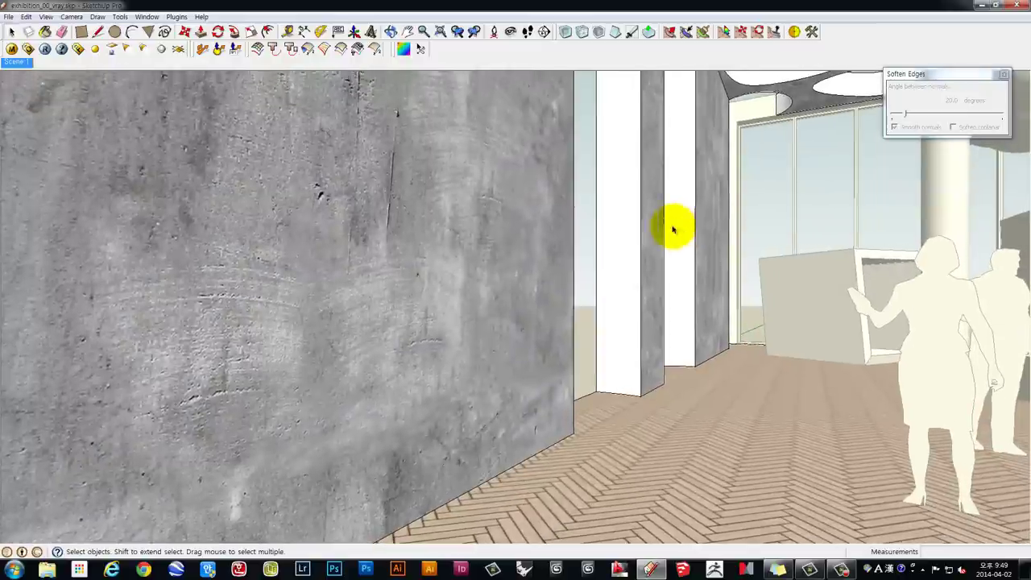
pyautogui.click(274, 49)
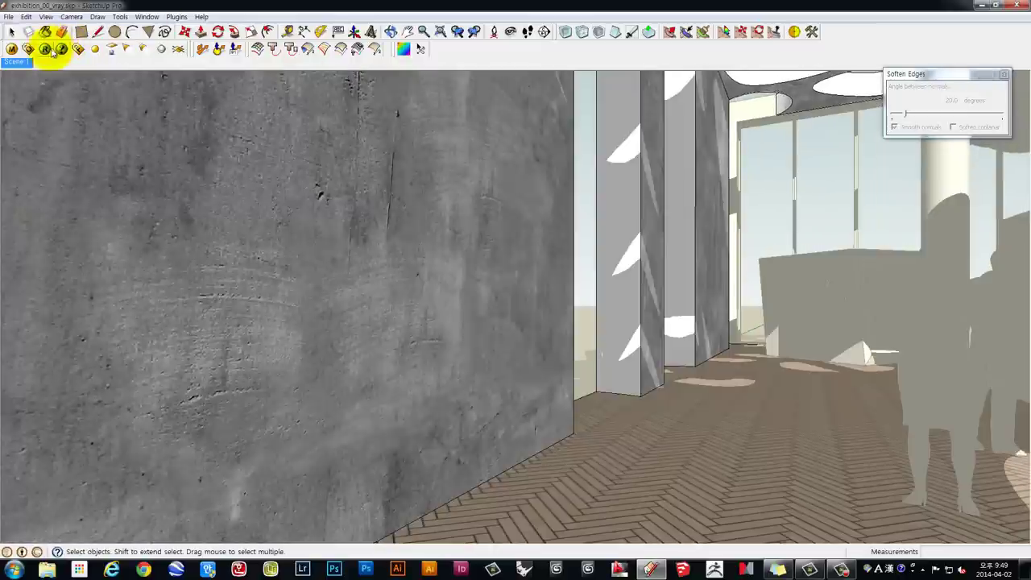
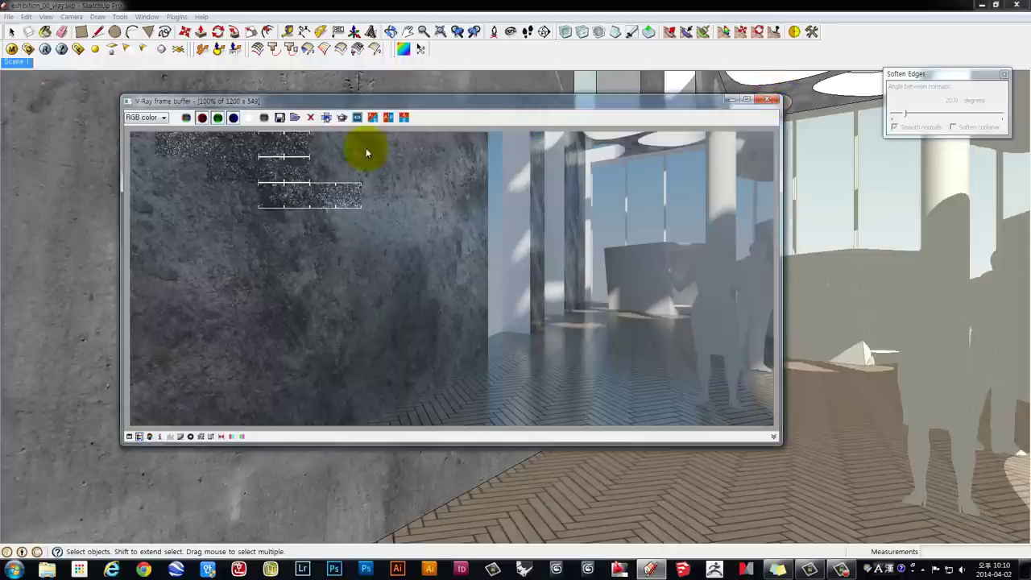
# - Close the V-Ray frame buffer and bring up the V-Ray Material Editor
pyautogui.click(771, 99)
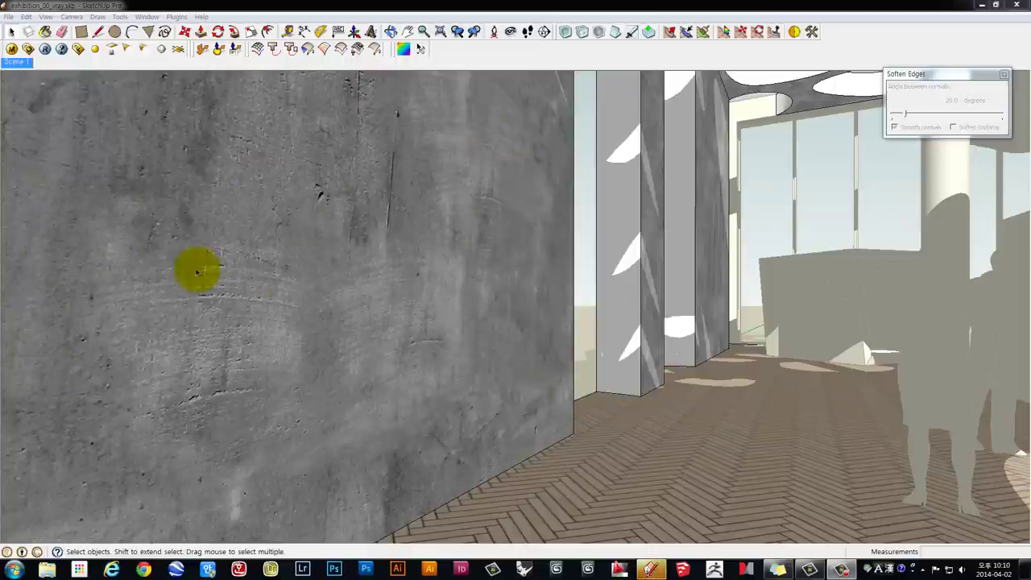
pyautogui.click(14, 49)
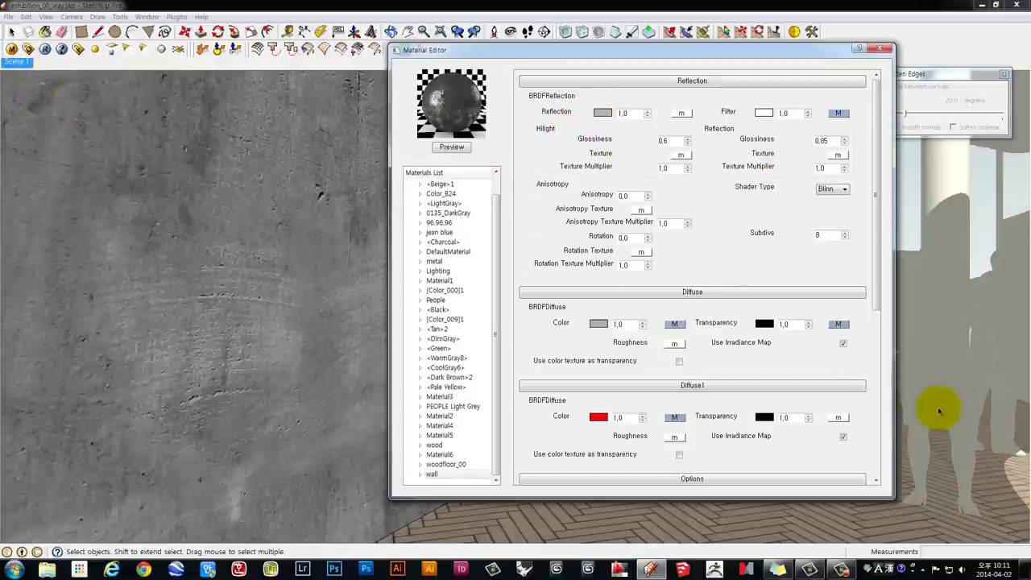
# - Darken the wall's reflection colour to grey 154 and re-render the preview ball
pyautogui.click(601, 114)
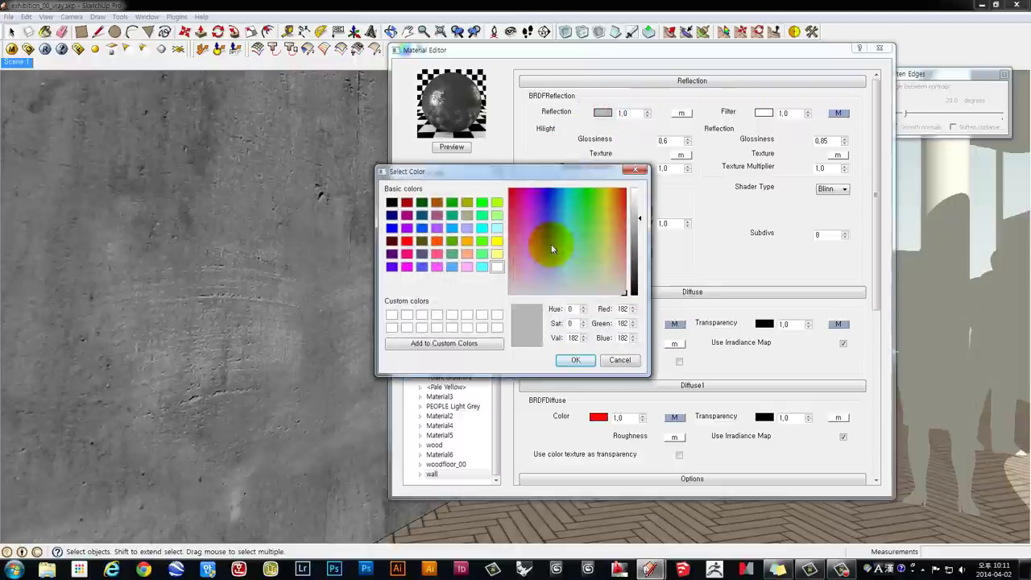
pyautogui.click(635, 231)
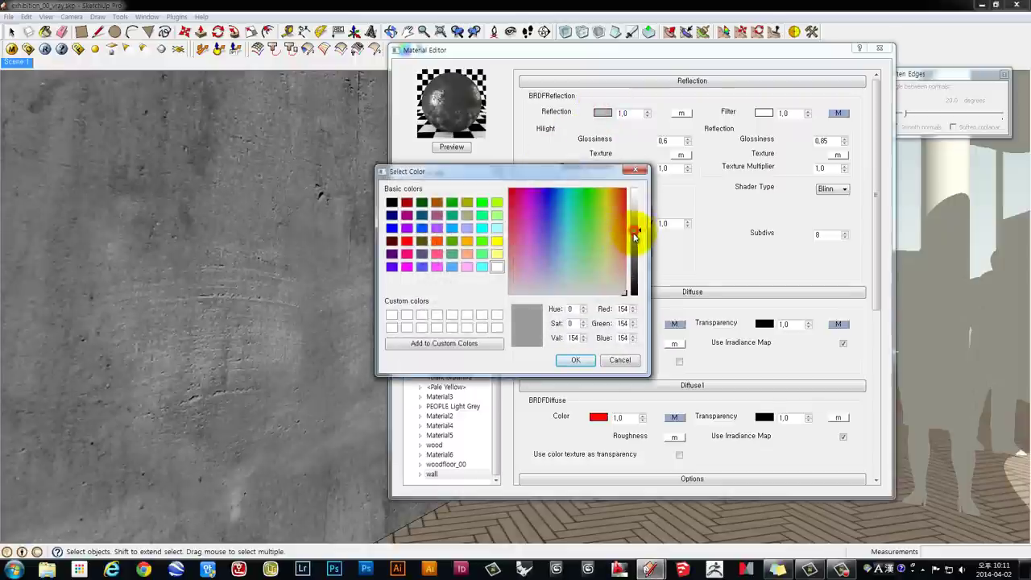
pyautogui.click(575, 360)
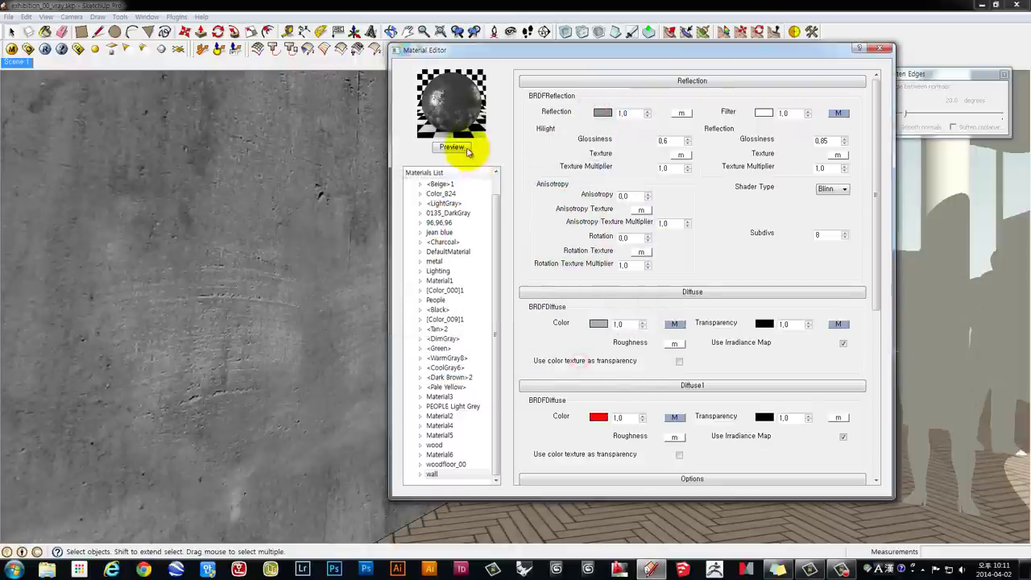
pyautogui.click(453, 145)
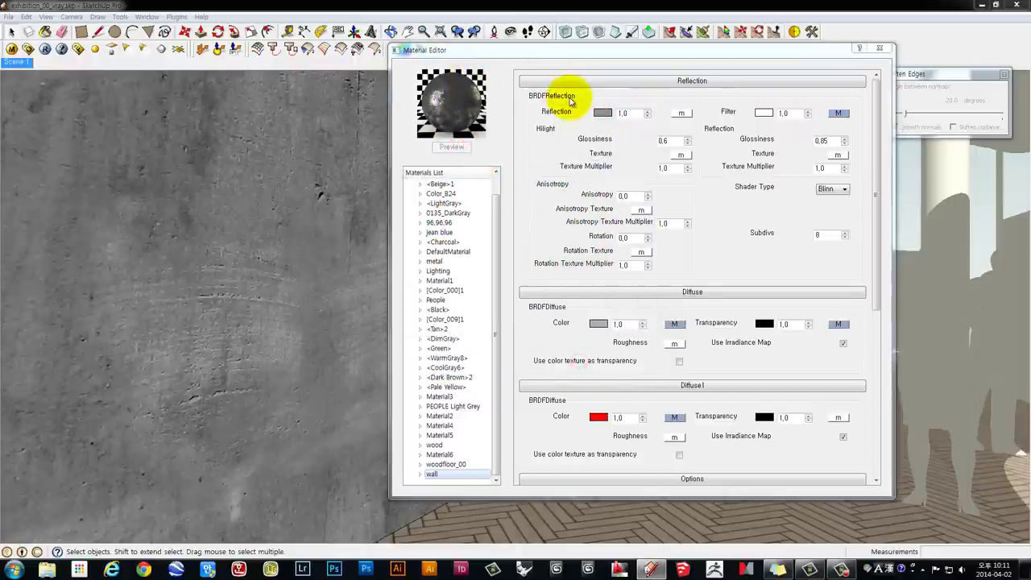
pyautogui.click(445, 127)
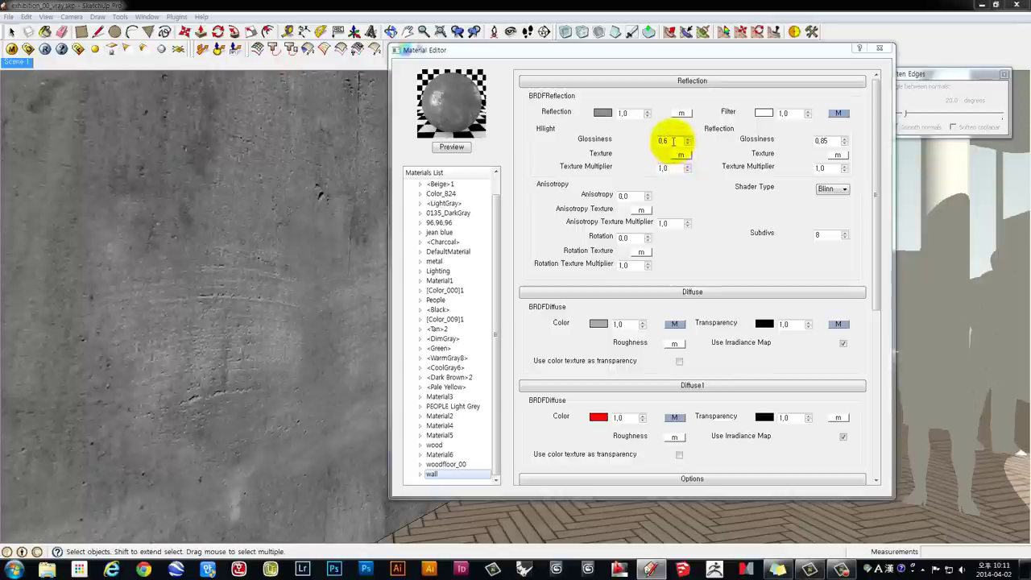
# - Check the 0.85 reflection glossiness value, then close the material editor
pyautogui.click(832, 141)
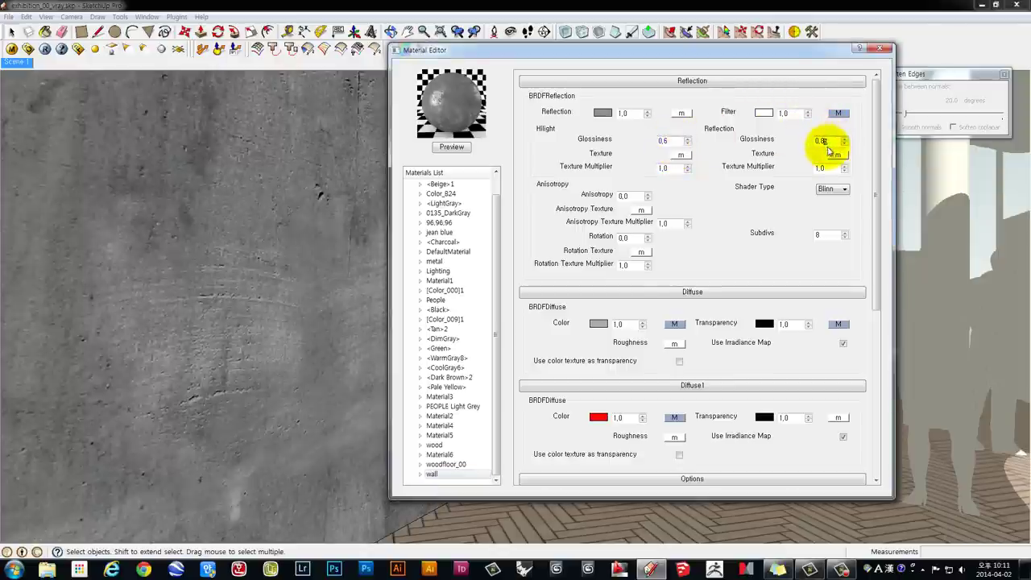
pyautogui.write('9')
pyautogui.doubleClick(836, 142)
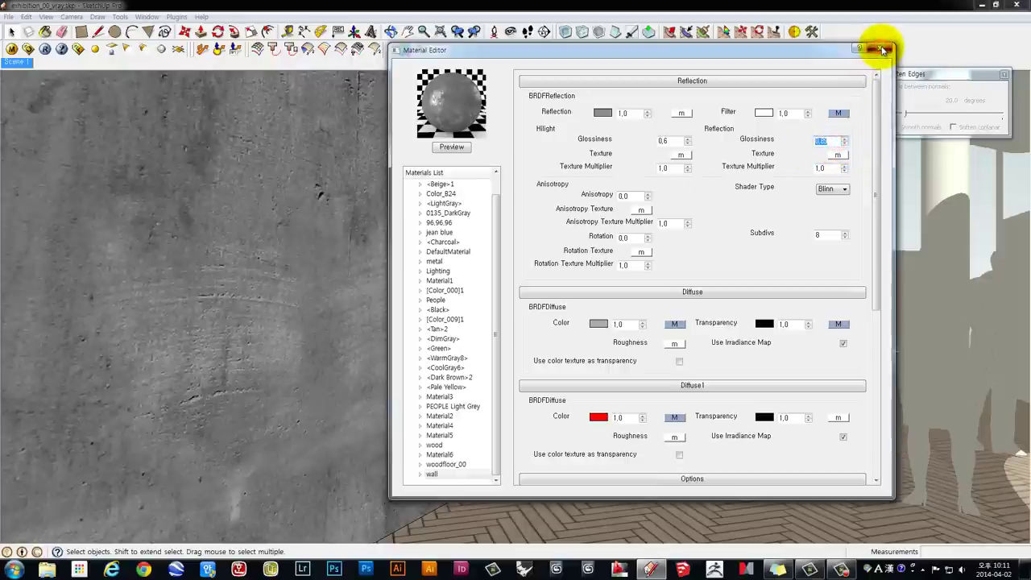
pyautogui.click(884, 50)
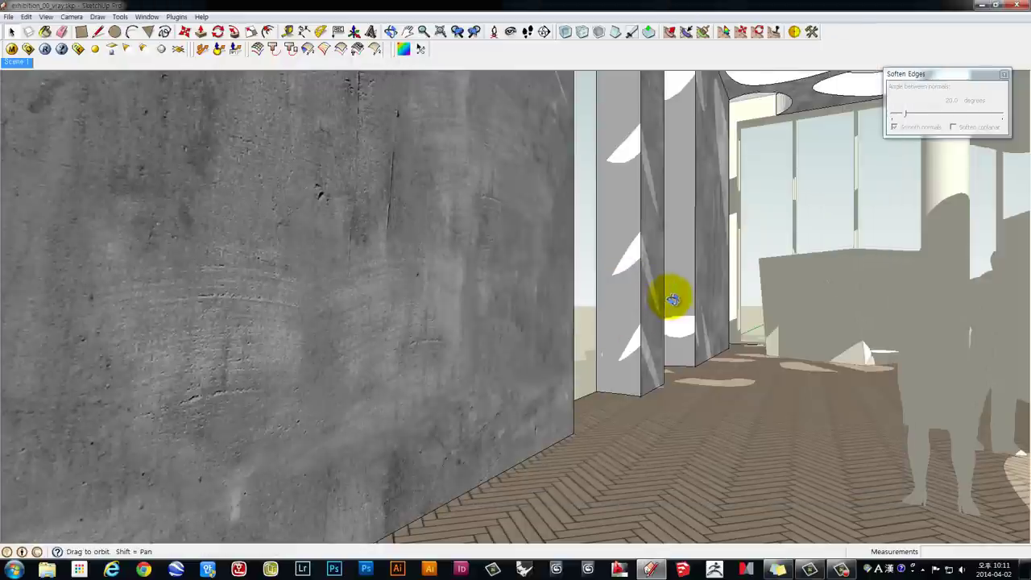
# - Return to the Scene 1 camera and select the large model group
pyautogui.moveTo(668, 295); pyautogui.dragTo(763, 279, button='middle')
pyautogui.click(15, 62)
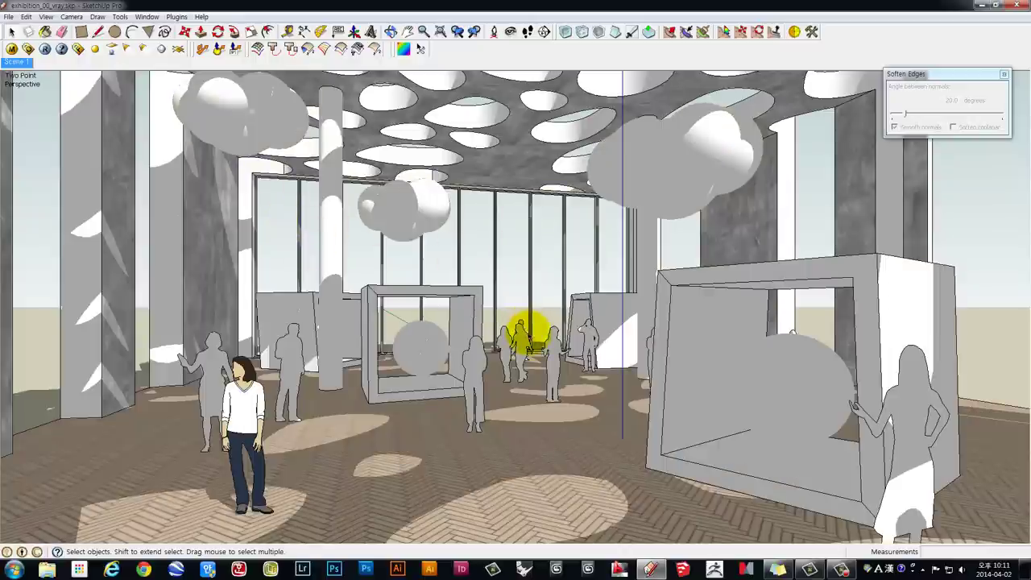
pyautogui.click(799, 365)
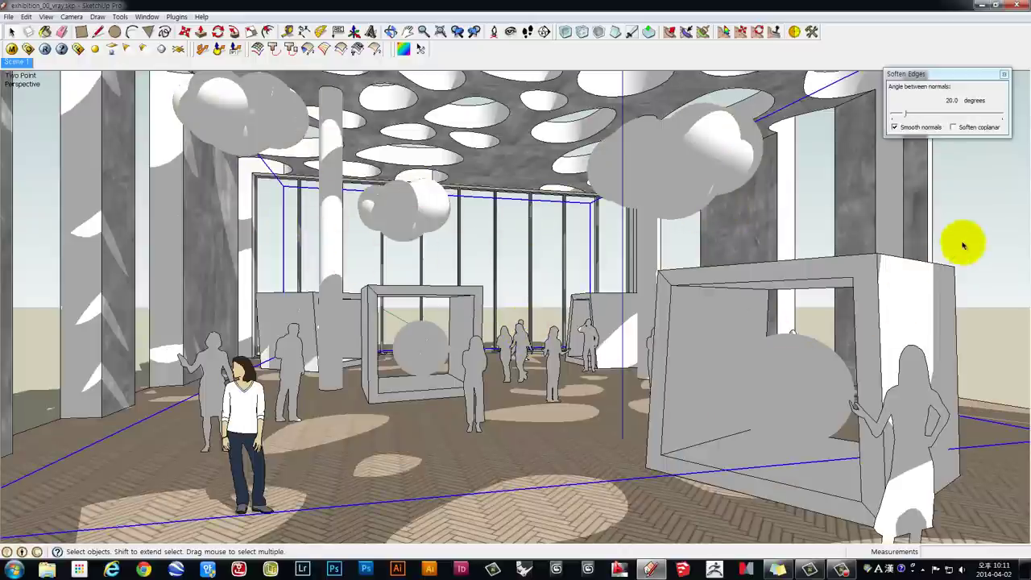
pyautogui.click(963, 242)
pyautogui.click(793, 366)
pyautogui.moveTo(794, 322)
pyautogui.mouseDown(button='middle')
pyautogui.moveTo(672, 295)
pyautogui.moveTo(620, 302)
pyautogui.mouseUp(button='middle')
# - Turn scene shadows off from the View menu
pyautogui.click(46, 16)
pyautogui.click(32, 120)
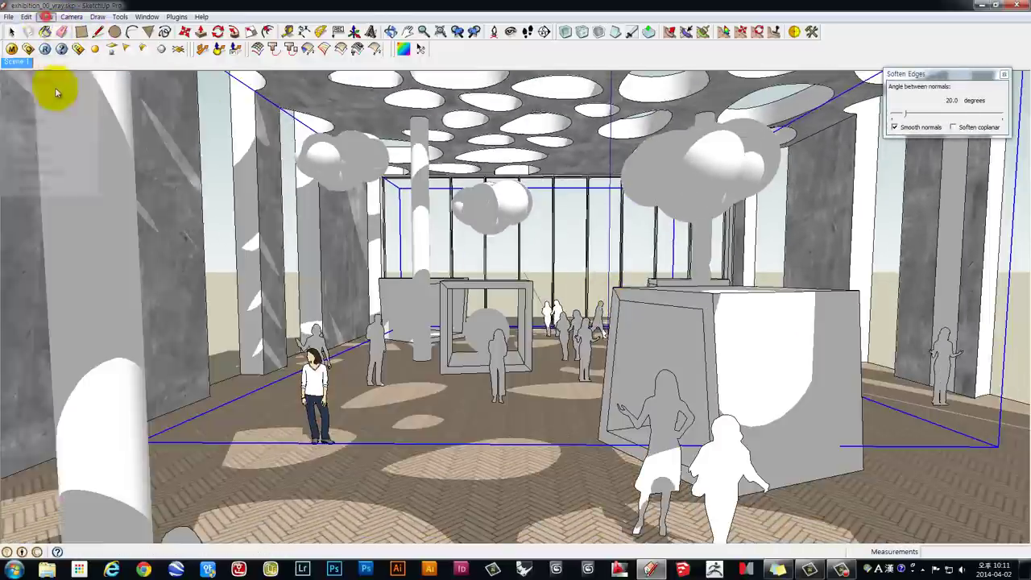
pyautogui.click(46, 16)
pyautogui.click(49, 120)
# - Orbit and zoom around the display box and its sphere to show more hall and ceiling
pyautogui.moveTo(553, 234)
pyautogui.mouseDown(button='middle')
pyautogui.moveTo(695, 258)
pyautogui.moveTo(691, 173)
pyautogui.moveTo(645, 164)
pyautogui.moveTo(553, 272)
pyautogui.mouseUp(button='middle')
pyautogui.scroll(3, 580, 290)
pyautogui.scroll(3, 610, 272)
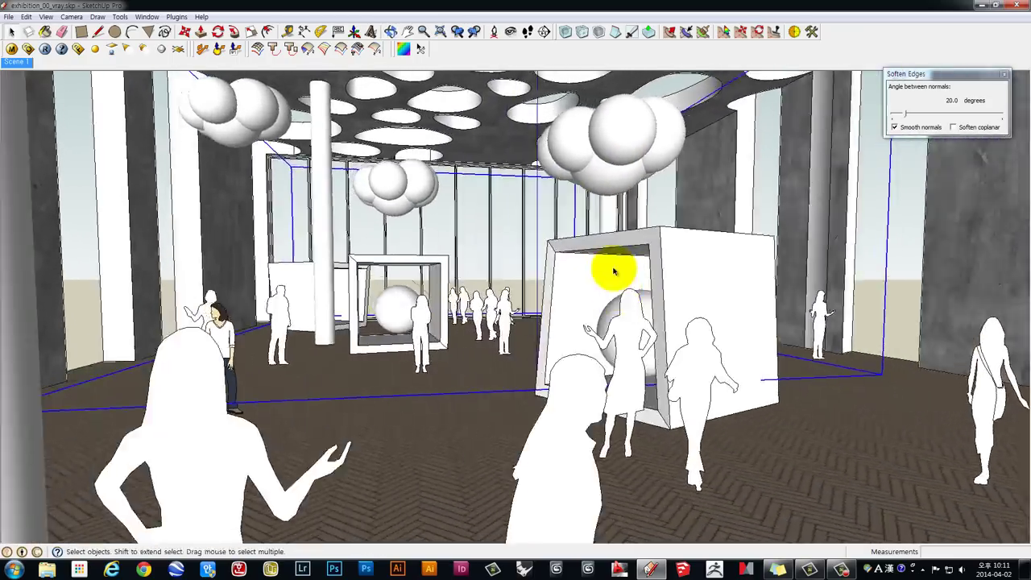
pyautogui.scroll(3, 610, 309)
pyautogui.scroll(-4, 611, 308)
pyautogui.scroll(1, 717, 386)
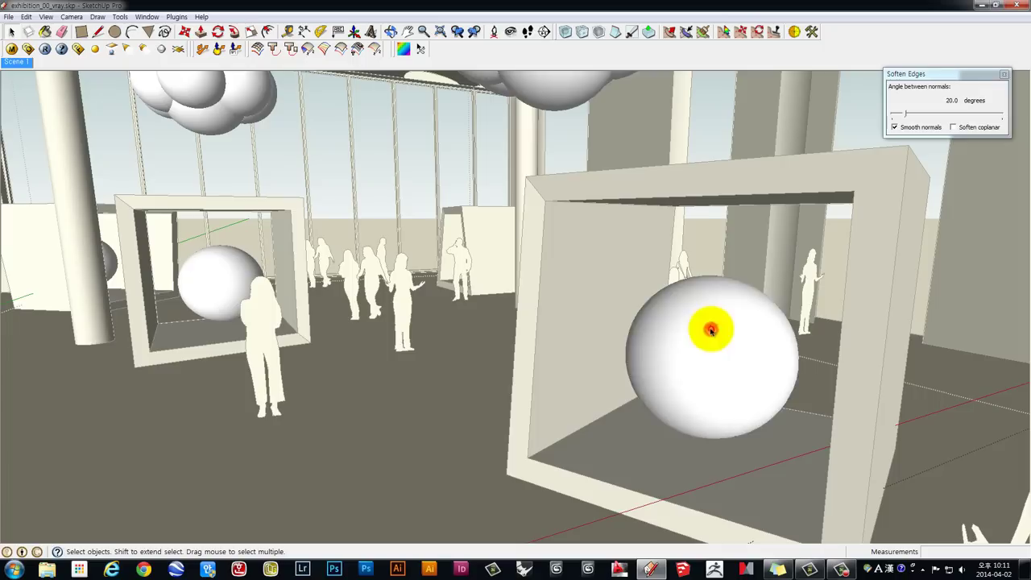
pyautogui.click(709, 331)
pyautogui.moveTo(709, 331)
pyautogui.mouseDown(button='middle')
pyautogui.moveTo(585, 338)
pyautogui.moveTo(621, 299)
pyautogui.mouseUp(button='middle')
pyautogui.moveTo(599, 242)
pyautogui.mouseDown(button='middle')
pyautogui.moveTo(623, 280)
pyautogui.moveTo(824, 207)
pyautogui.mouseUp(button='middle')
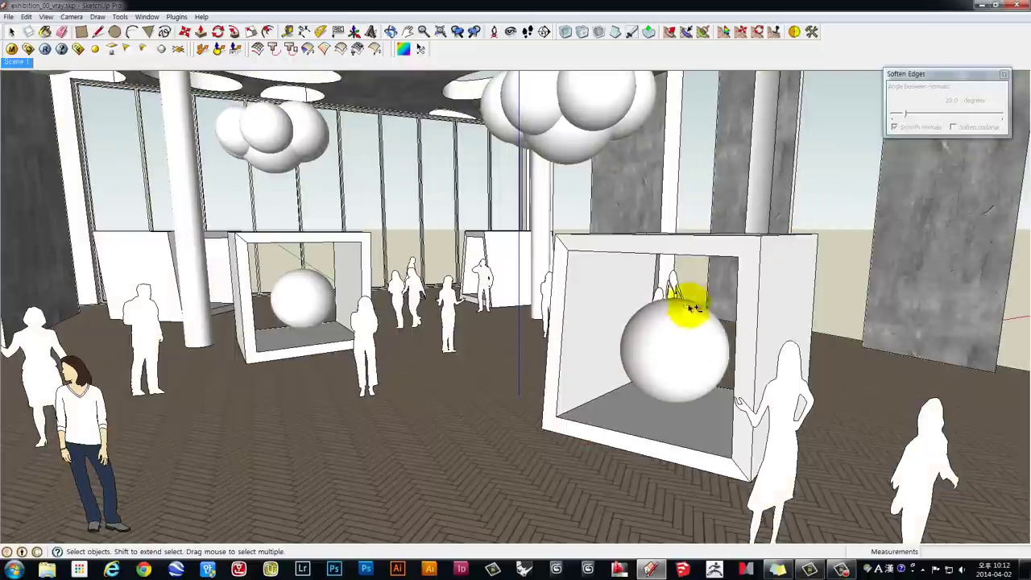
pyautogui.moveTo(692, 307)
pyautogui.mouseDown(button='middle')
pyautogui.moveTo(679, 329)
pyautogui.moveTo(668, 306)
pyautogui.moveTo(634, 348)
pyautogui.moveTo(658, 428)
pyautogui.moveTo(725, 333)
pyautogui.moveTo(789, 271)
pyautogui.mouseUp(button='middle')
# - Orbit and zoom closely around both display boxes, selecting the sphere in each
pyautogui.click(661, 433)
pyautogui.click(805, 265)
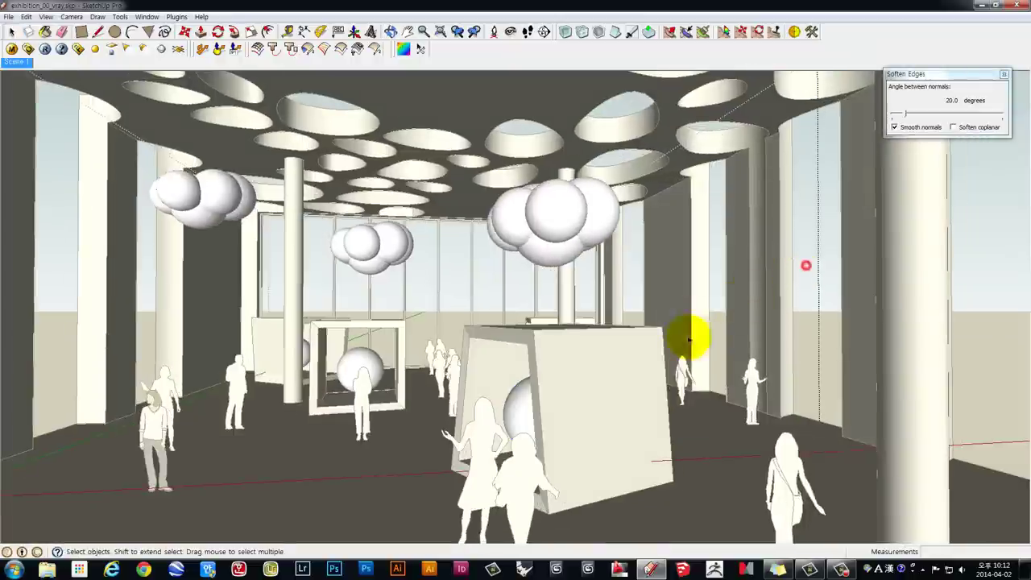
pyautogui.moveTo(689, 340)
pyautogui.mouseDown(button='middle')
pyautogui.moveTo(621, 385)
pyautogui.moveTo(350, 409)
pyautogui.moveTo(409, 338)
pyautogui.moveTo(373, 331)
pyautogui.mouseUp(button='middle')
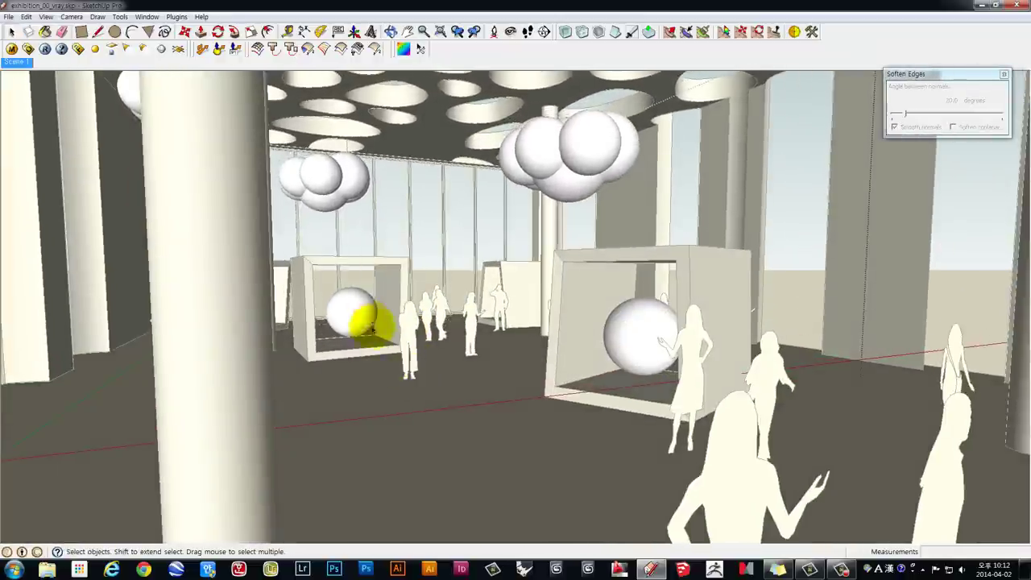
pyautogui.click(628, 327)
pyautogui.moveTo(628, 327)
pyautogui.mouseDown(button='middle')
pyautogui.moveTo(529, 373)
pyautogui.moveTo(502, 344)
pyautogui.mouseUp(button='middle')
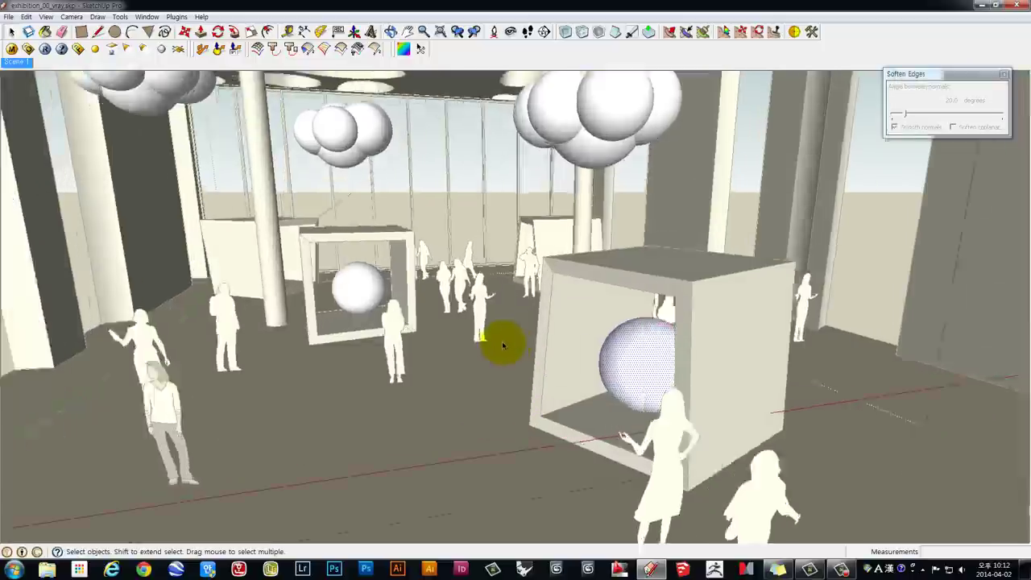
pyautogui.scroll(2, 502, 345)
pyautogui.scroll(2, 559, 334)
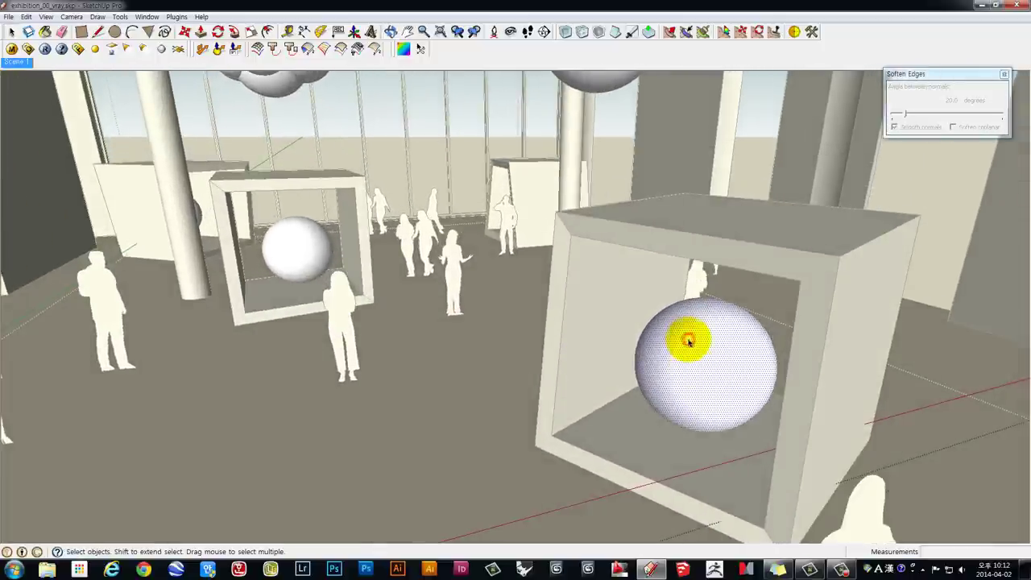
pyautogui.moveTo(651, 338)
pyautogui.mouseDown(button='middle')
pyautogui.moveTo(665, 352)
pyautogui.moveTo(422, 338)
pyautogui.mouseUp(button='middle')
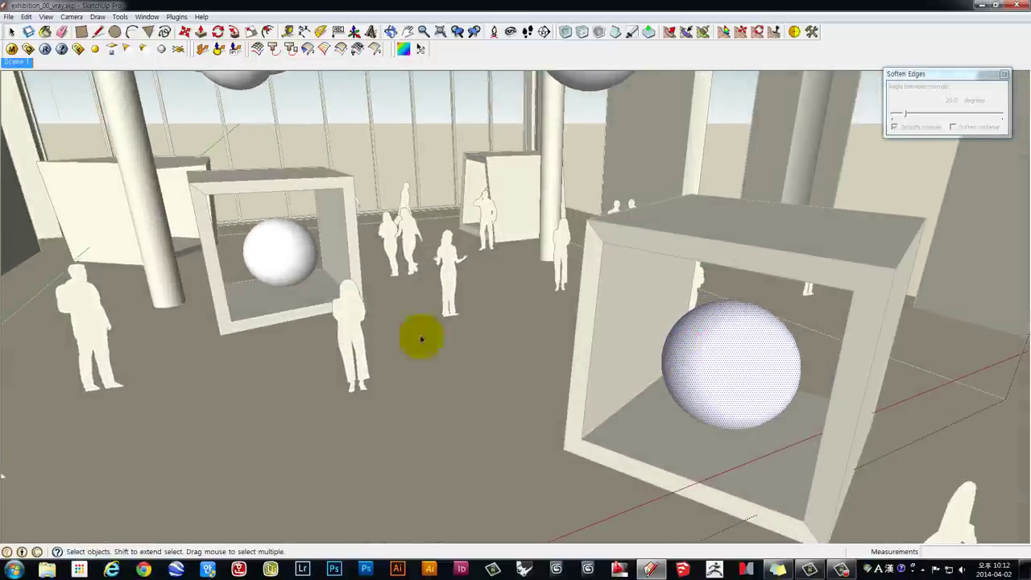
pyautogui.click(290, 258)
pyautogui.moveTo(564, 283)
pyautogui.mouseDown(button='middle')
pyautogui.moveTo(527, 287)
pyautogui.moveTo(557, 285)
pyautogui.mouseUp(button='middle')
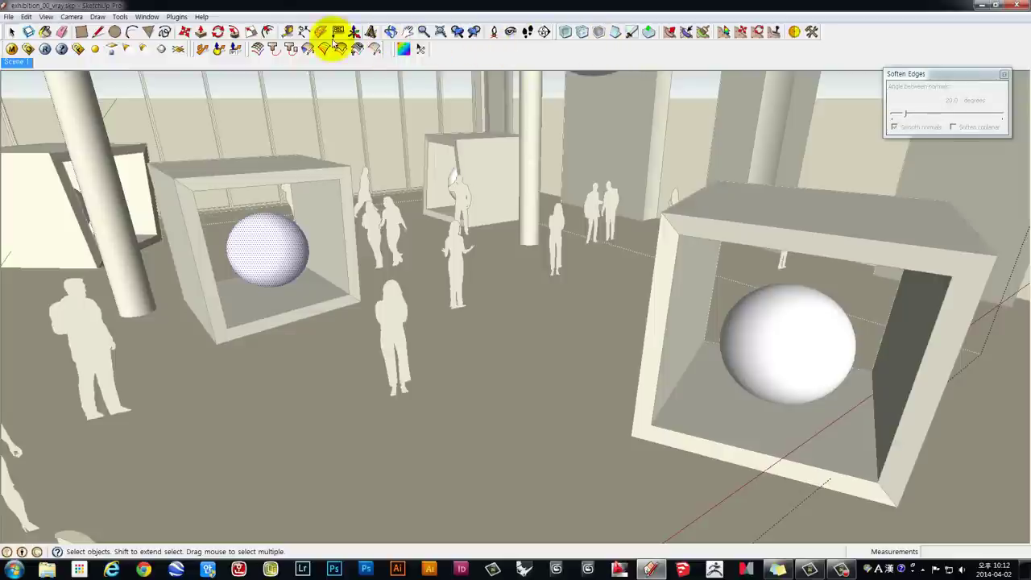
# - Show the Materials panel's in-model list and pick the white People material
pyautogui.click(145, 17)
pyautogui.click(113, 64)
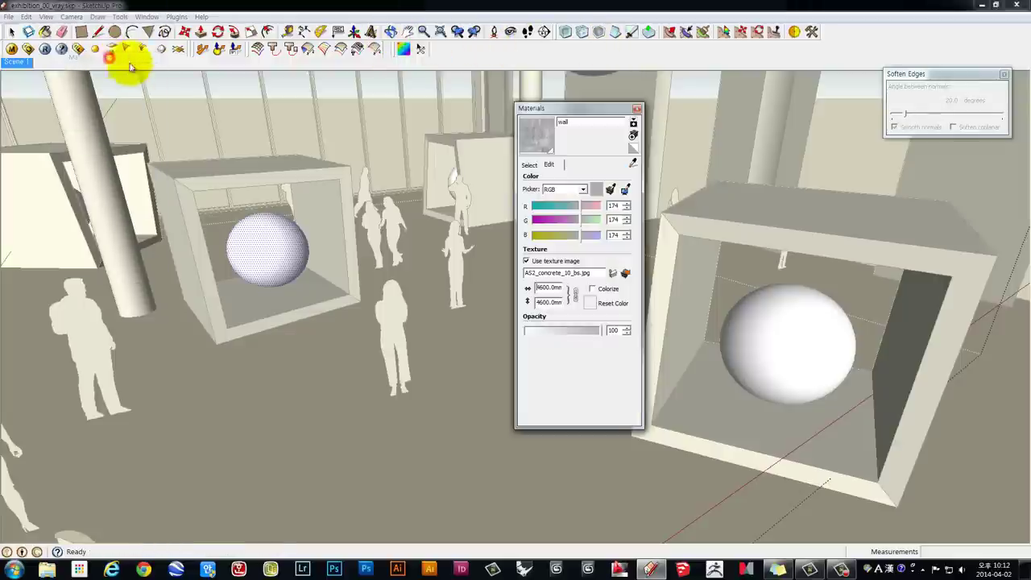
pyautogui.click(535, 164)
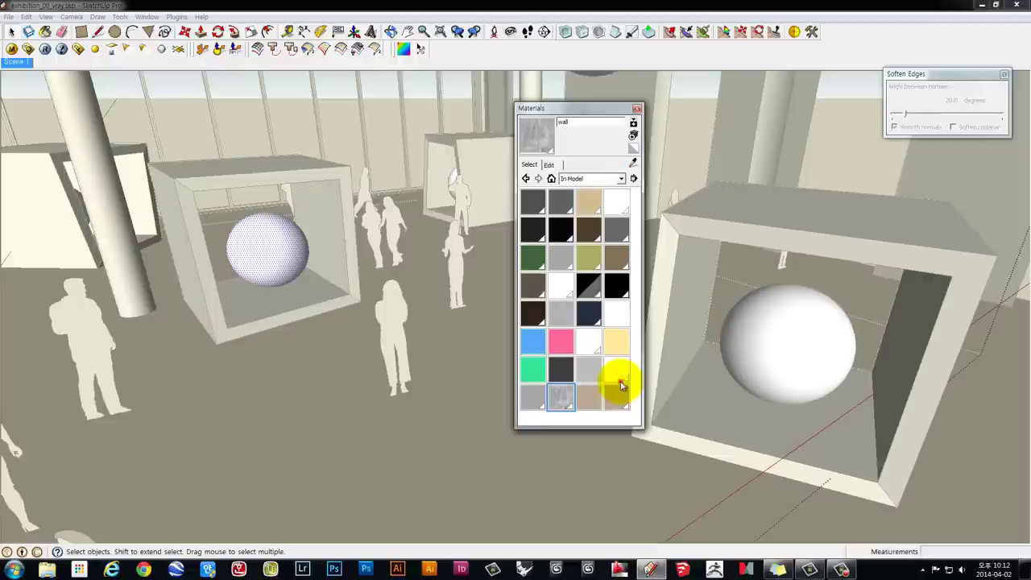
pyautogui.click(618, 371)
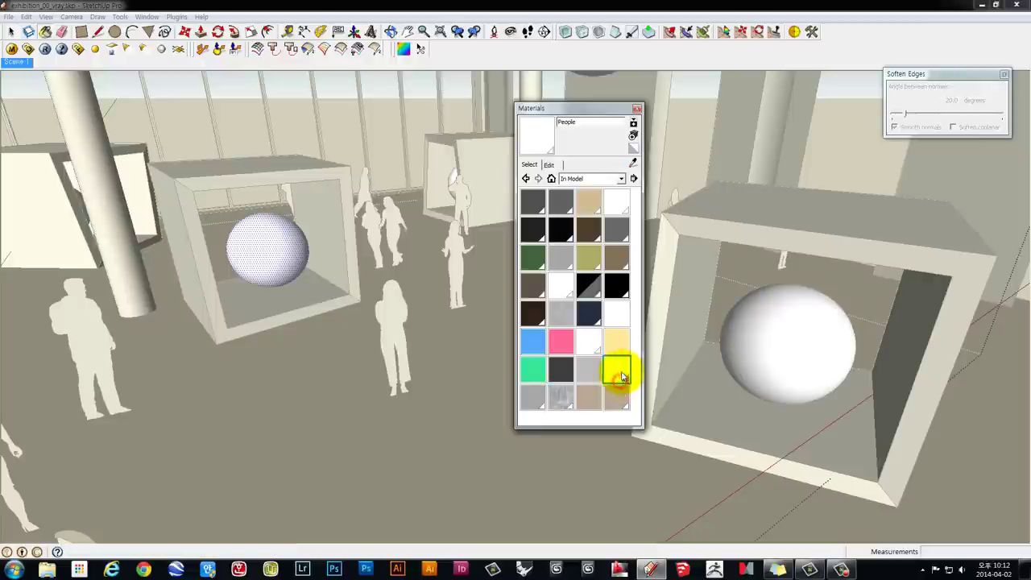
# - Create a new white material named Light_1
pyautogui.click(634, 136)
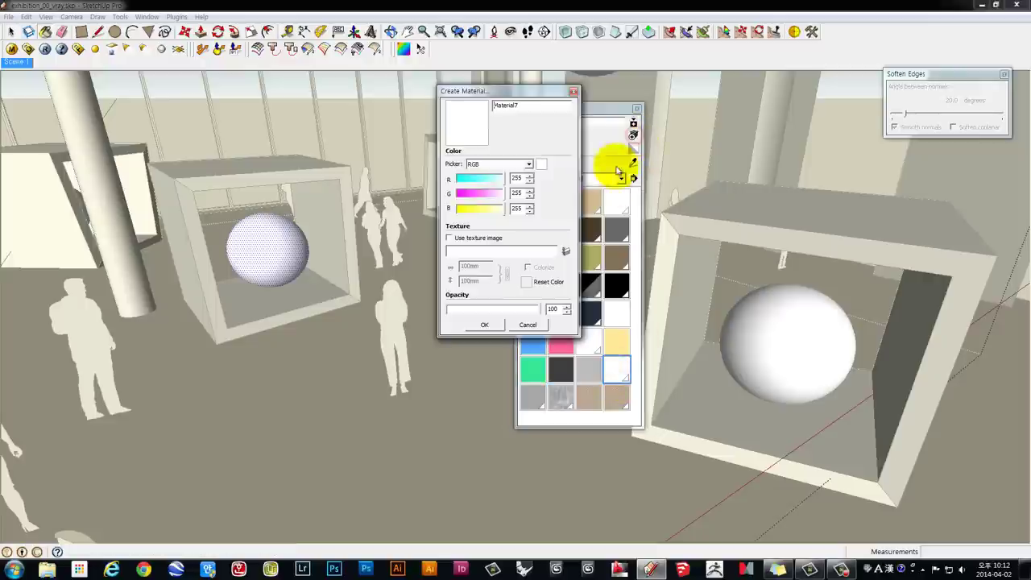
pyautogui.doubleClick(522, 109)
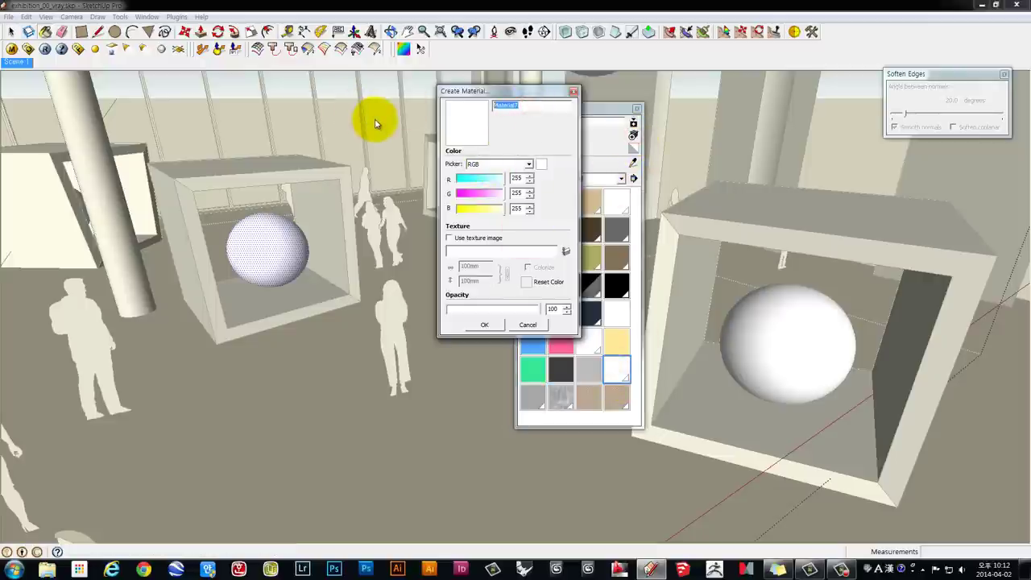
pyautogui.write('Light')
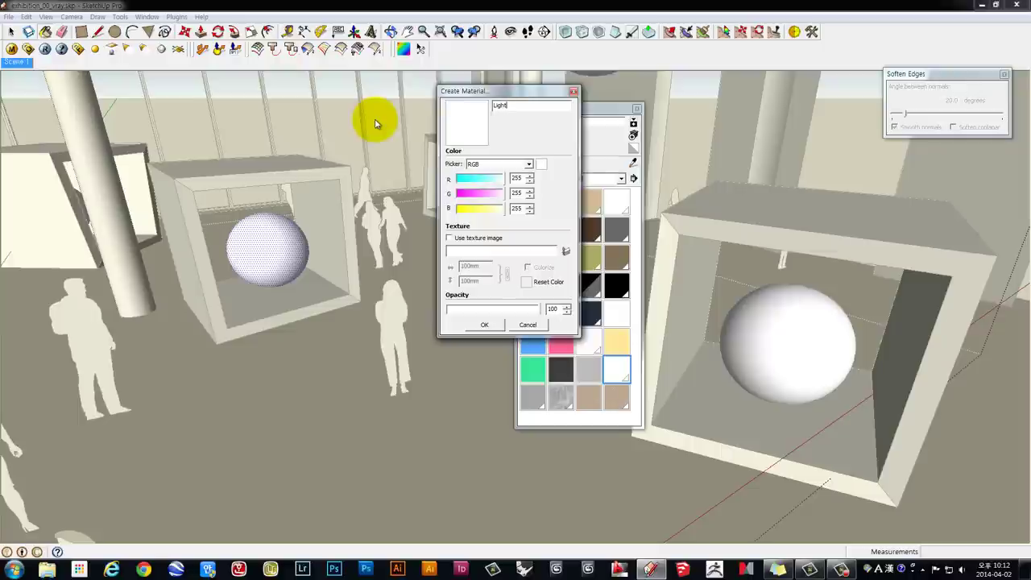
pyautogui.write('1')
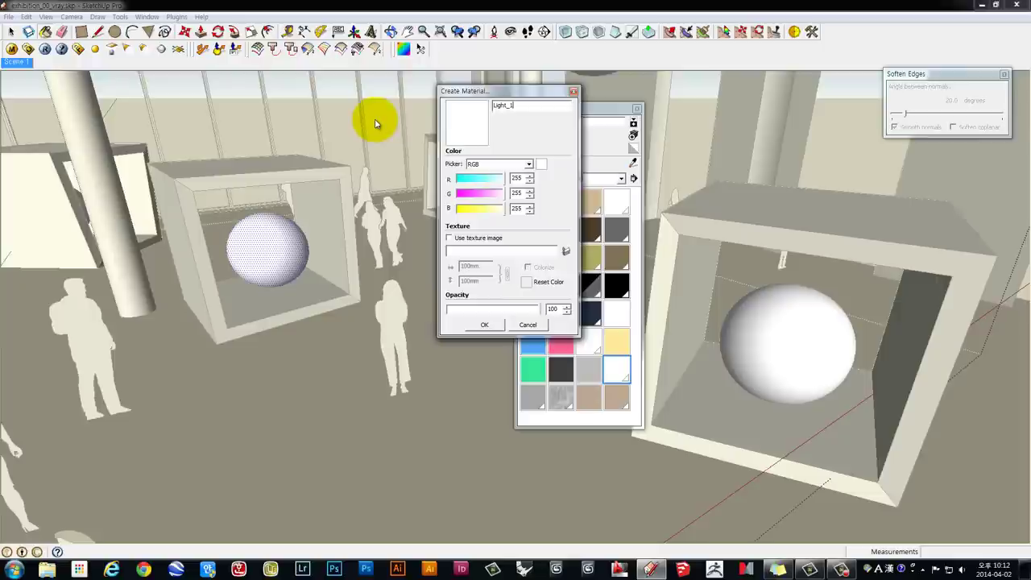
pyautogui.click(485, 324)
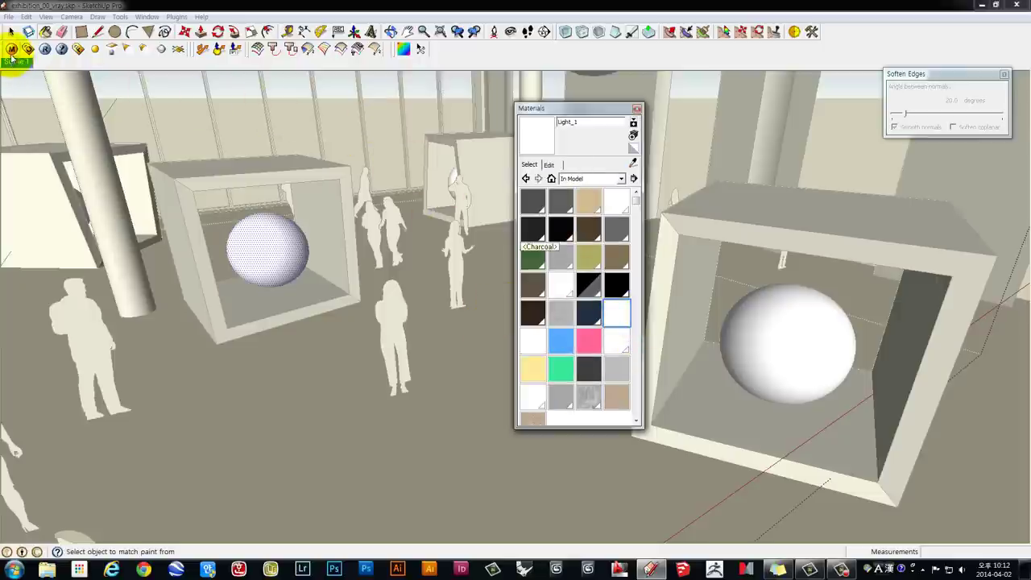
# - In the V-Ray Material Editor, add an emissive layer to Light_1 and preview it
pyautogui.click(14, 53)
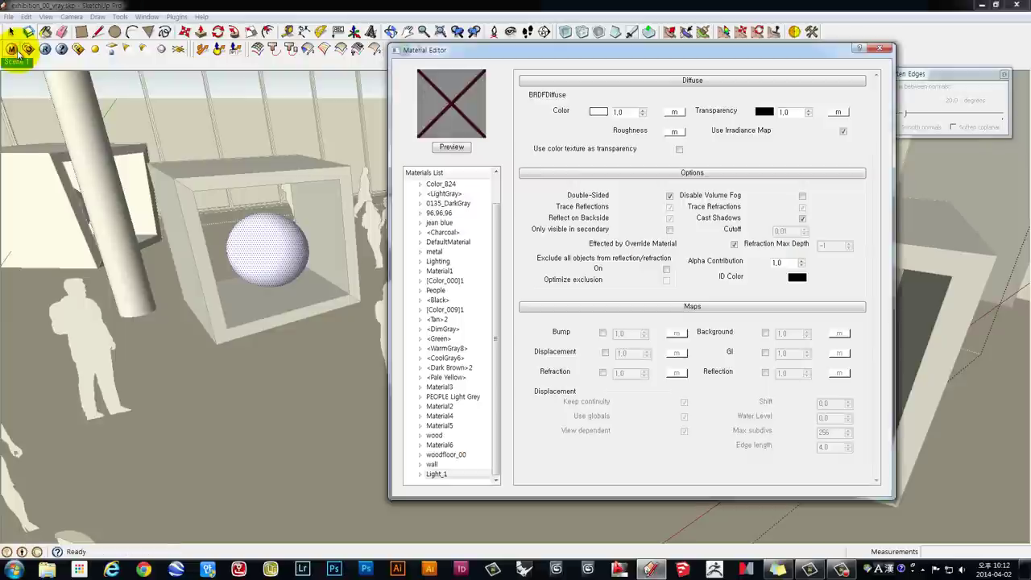
pyautogui.click(452, 148)
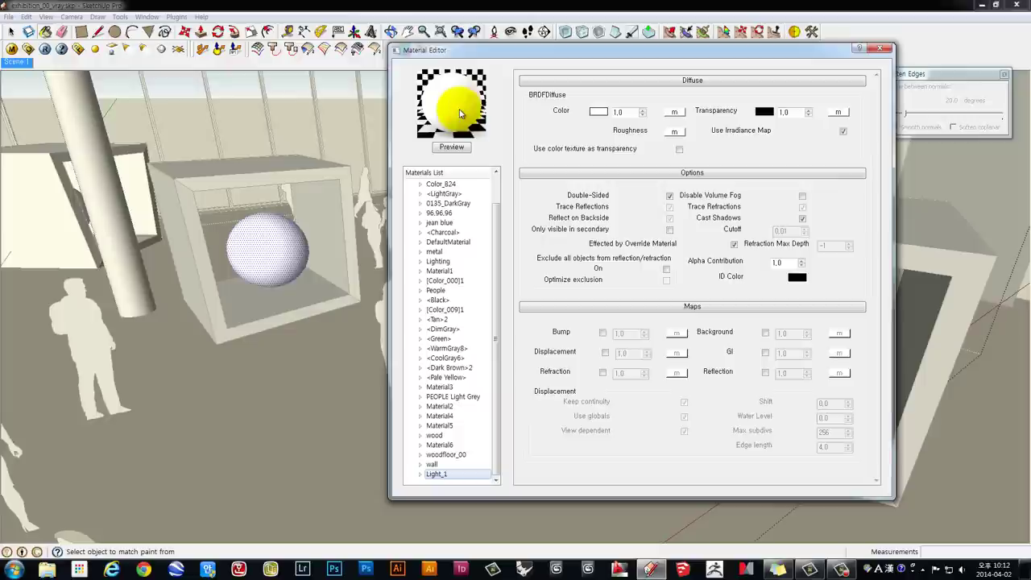
pyautogui.click(437, 474)
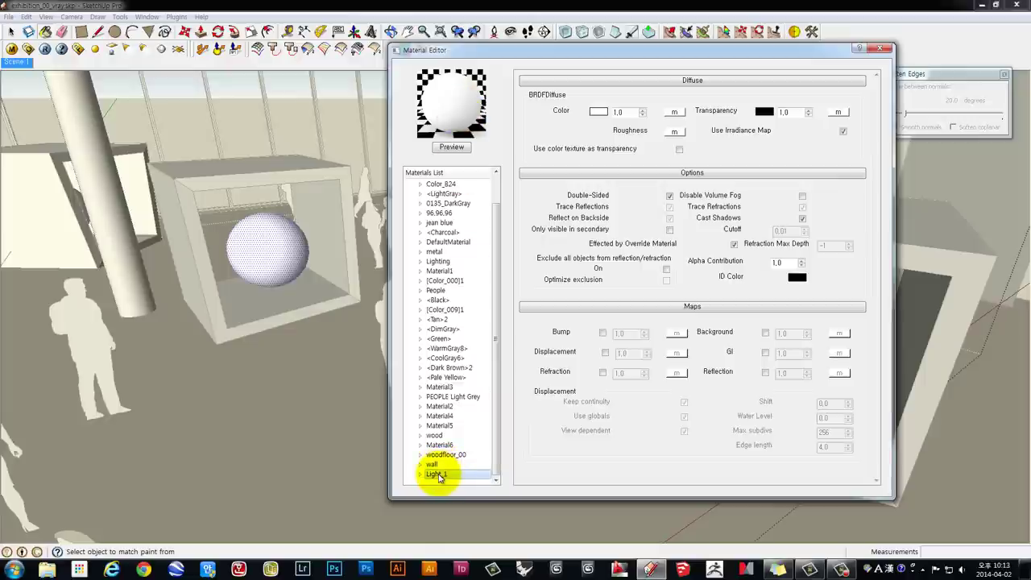
pyautogui.rightClick(438, 476)
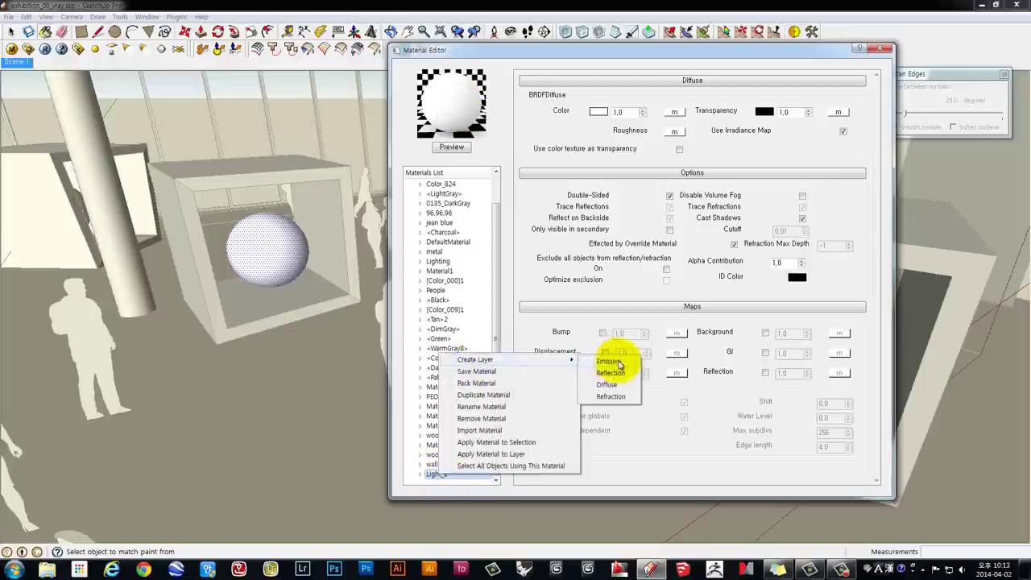
pyautogui.click(613, 363)
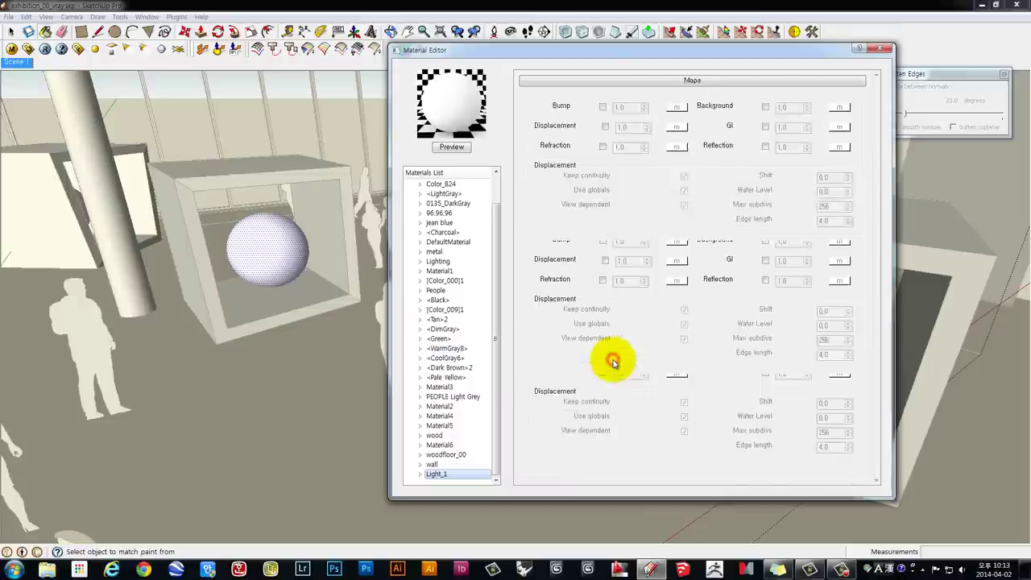
pyautogui.click(451, 148)
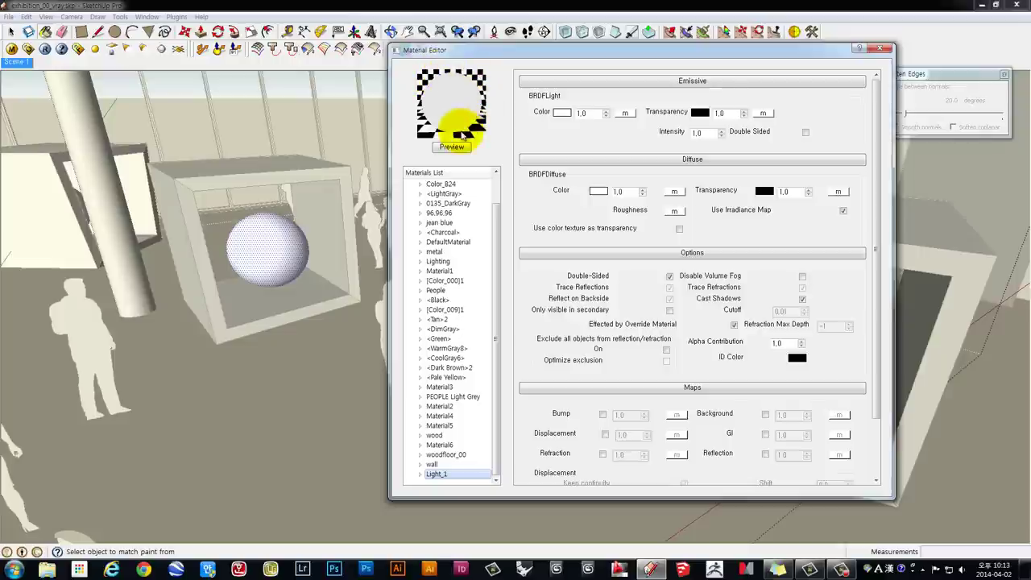
# - Set the Light_1 emissive intensity to 50, preview it, and close the editor
pyautogui.doubleClick(585, 114)
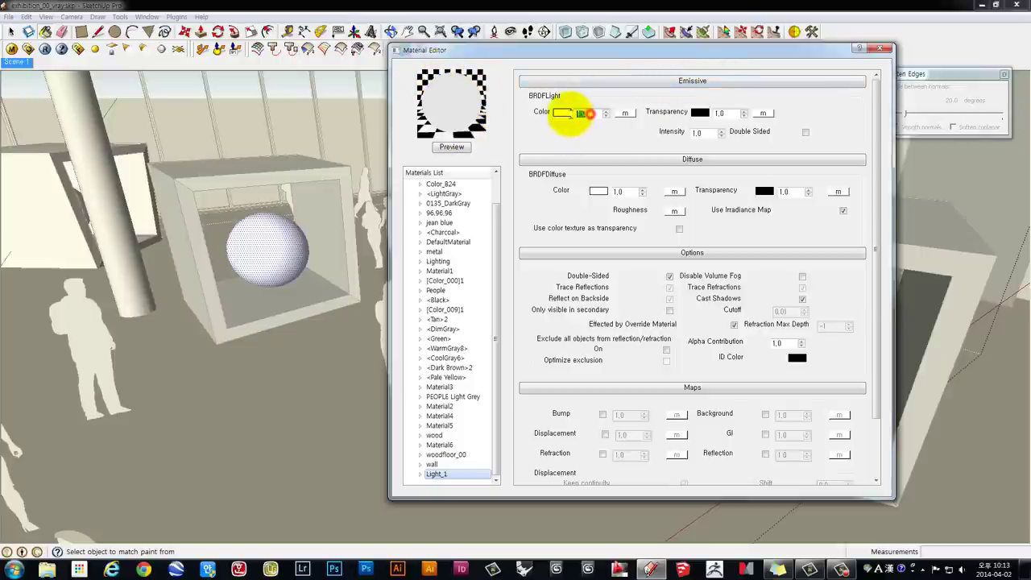
pyautogui.doubleClick(725, 114)
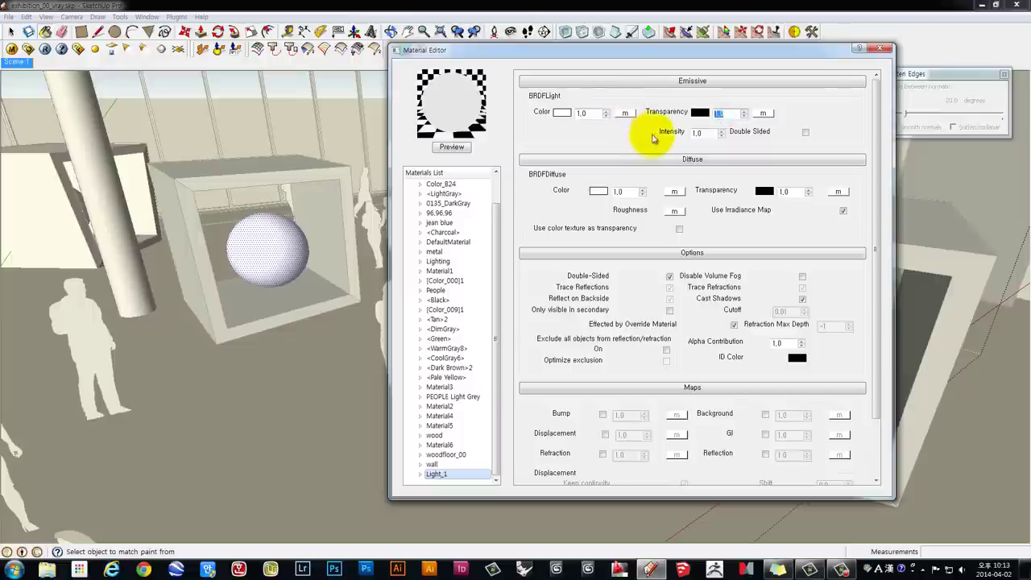
pyautogui.doubleClick(702, 134)
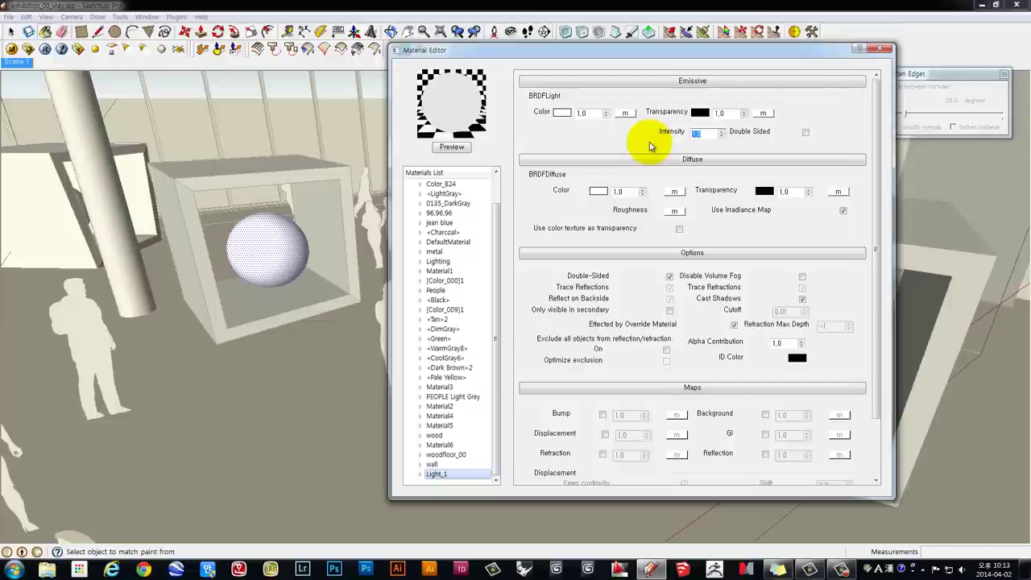
pyautogui.write('50')
pyautogui.click(449, 145)
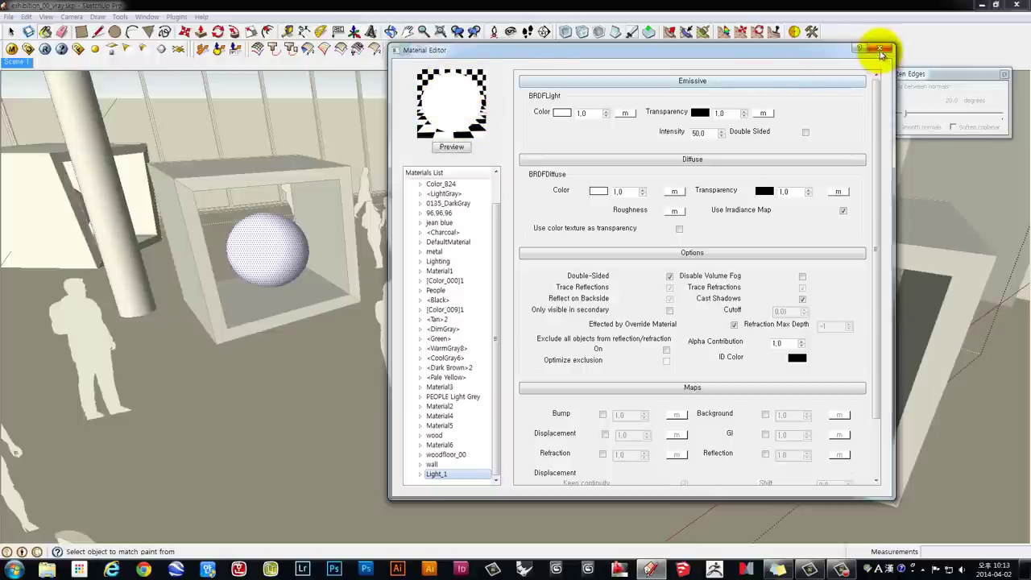
pyautogui.click(684, 58)
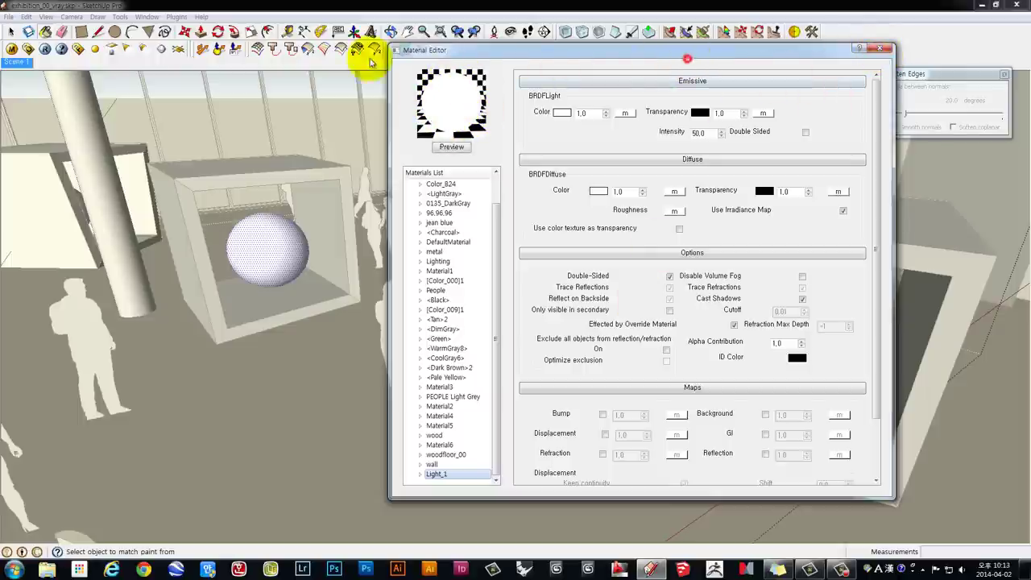
# - Paint the right display-box sphere with Light_1
pyautogui.click(881, 48)
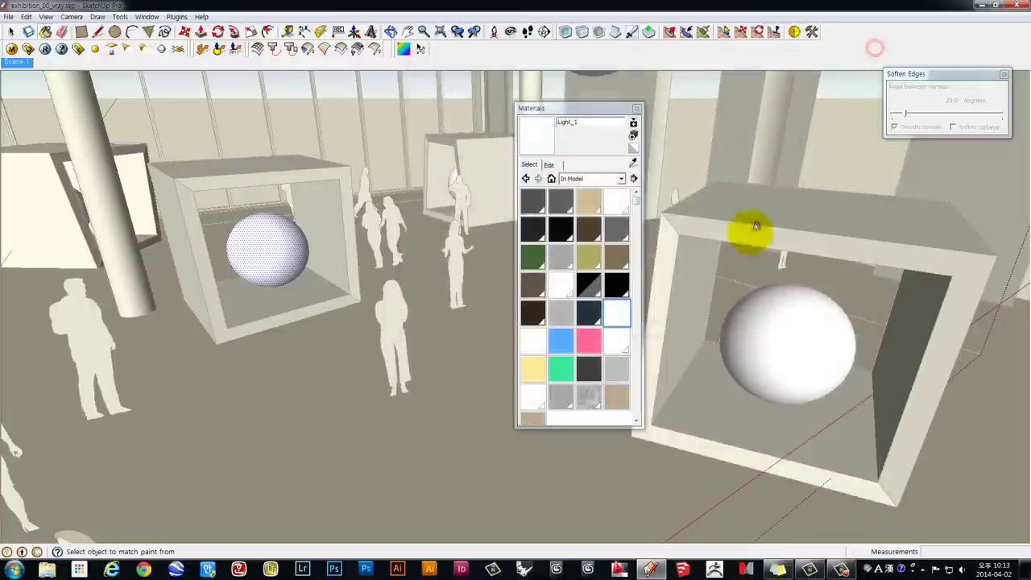
pyautogui.click(617, 318)
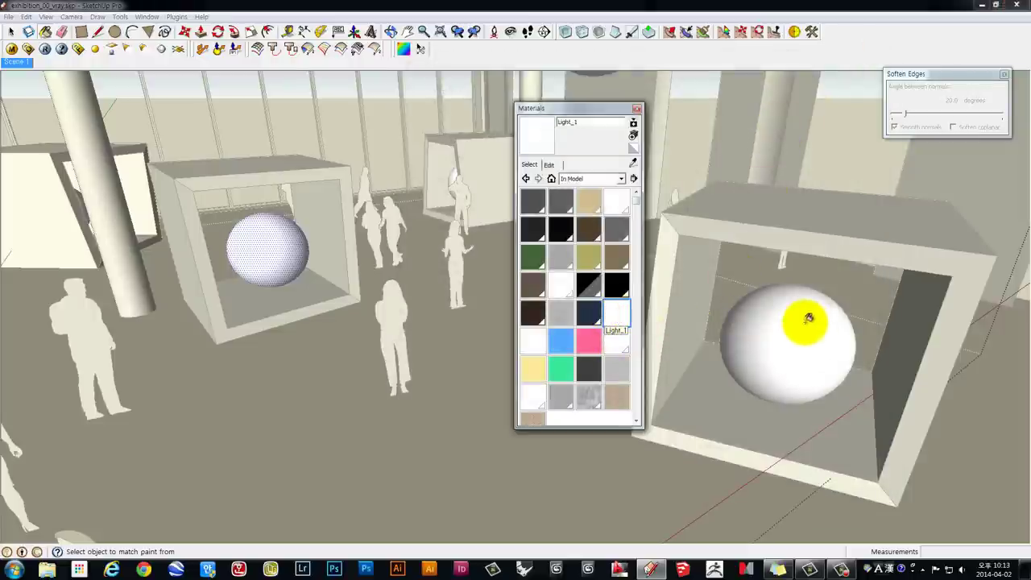
pyautogui.click(808, 319)
pyautogui.press('space')
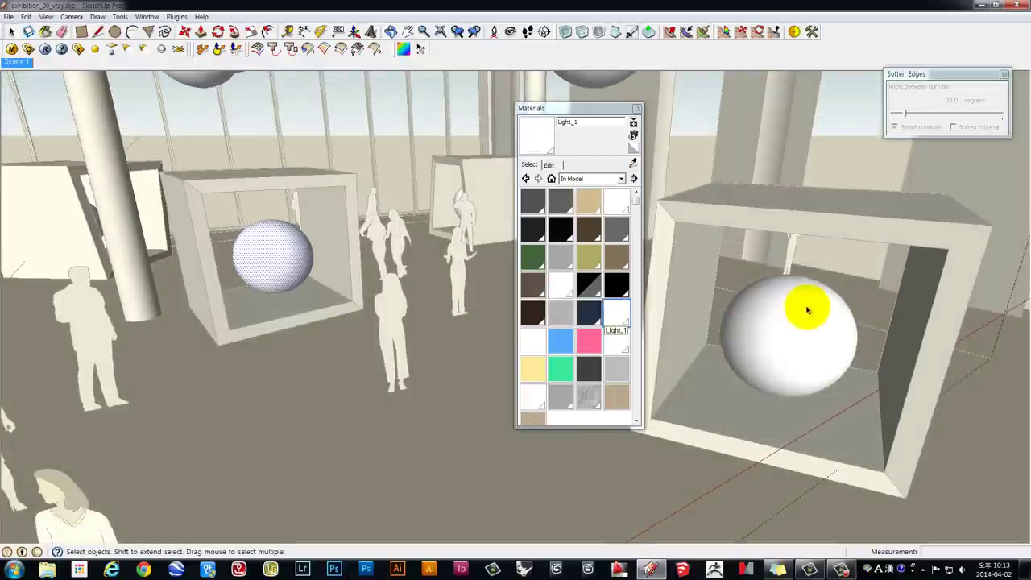
pyautogui.click(773, 302)
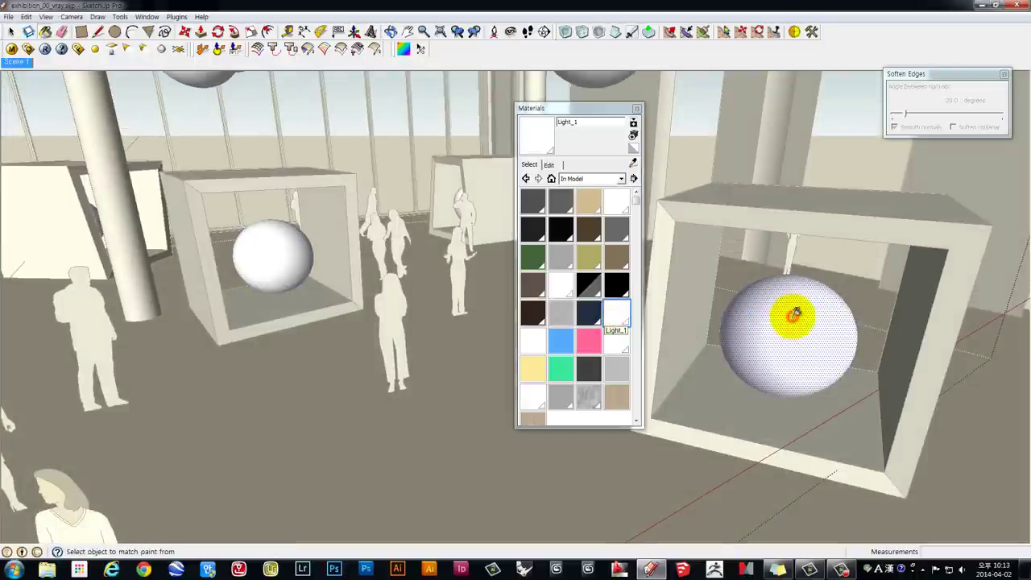
# - Create another white material named Light_2
pyautogui.click(633, 135)
pyautogui.click(633, 136)
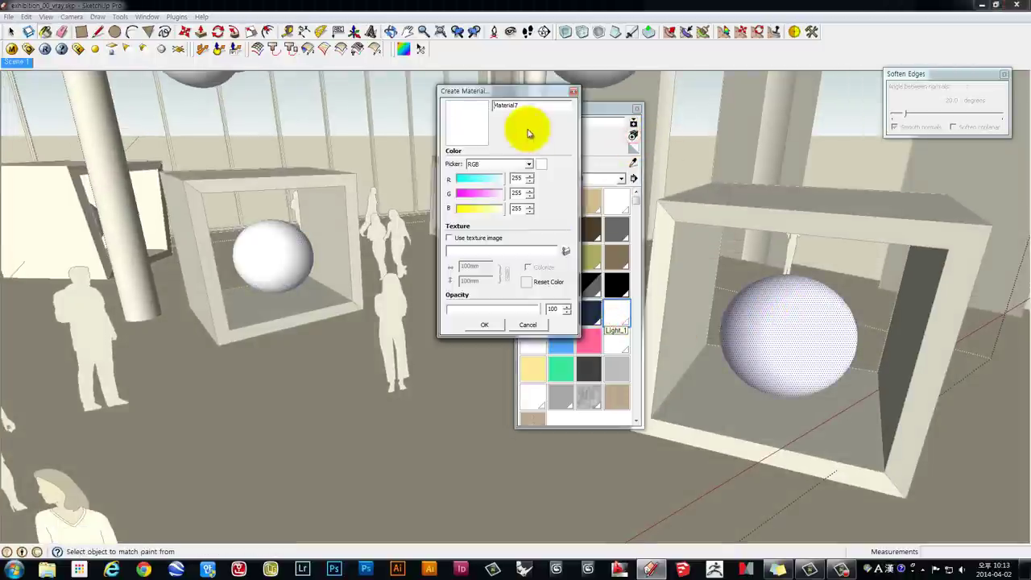
pyautogui.doubleClick(522, 104)
pyautogui.write('Light_')
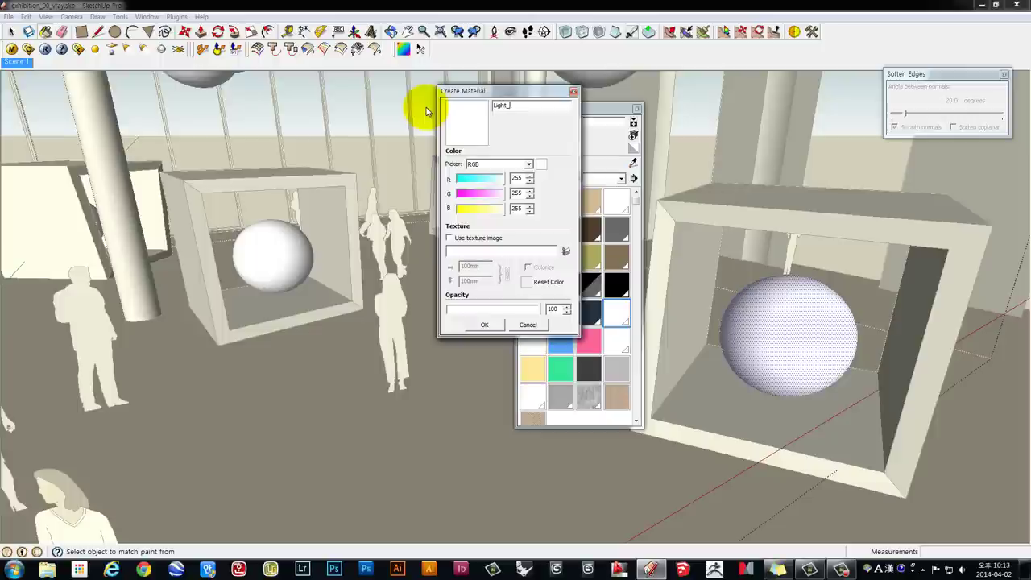
pyautogui.write('2')
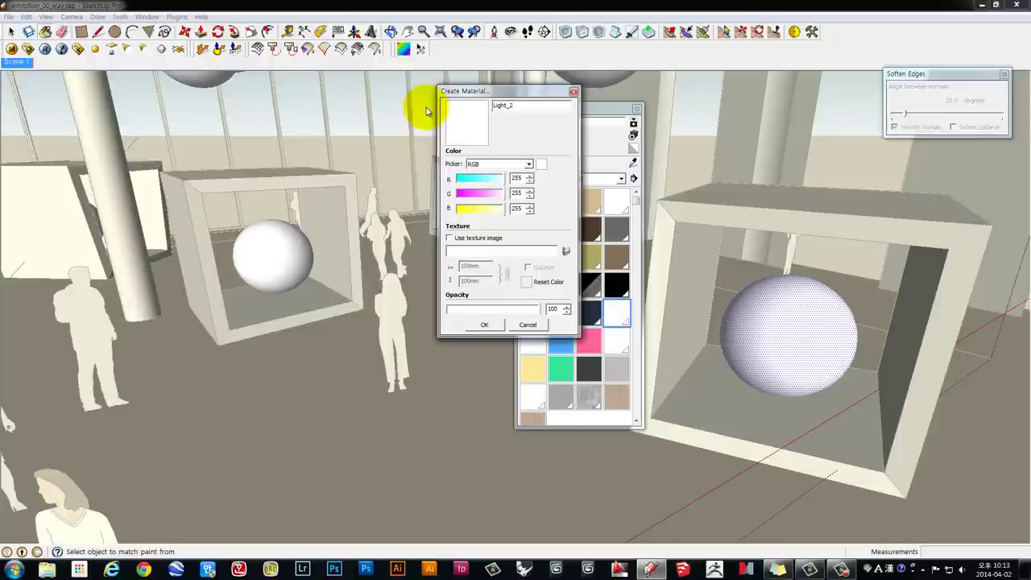
pyautogui.click(481, 324)
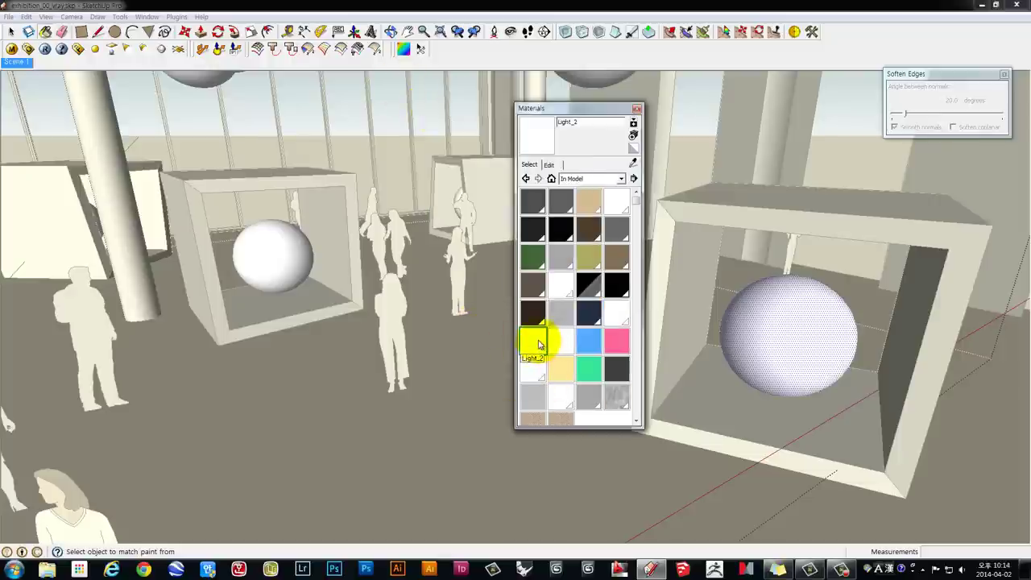
# - Give Light_2 a pale yellow (255, 255, 127) emissive layer at intensity 50, then close the editor
pyautogui.click(12, 48)
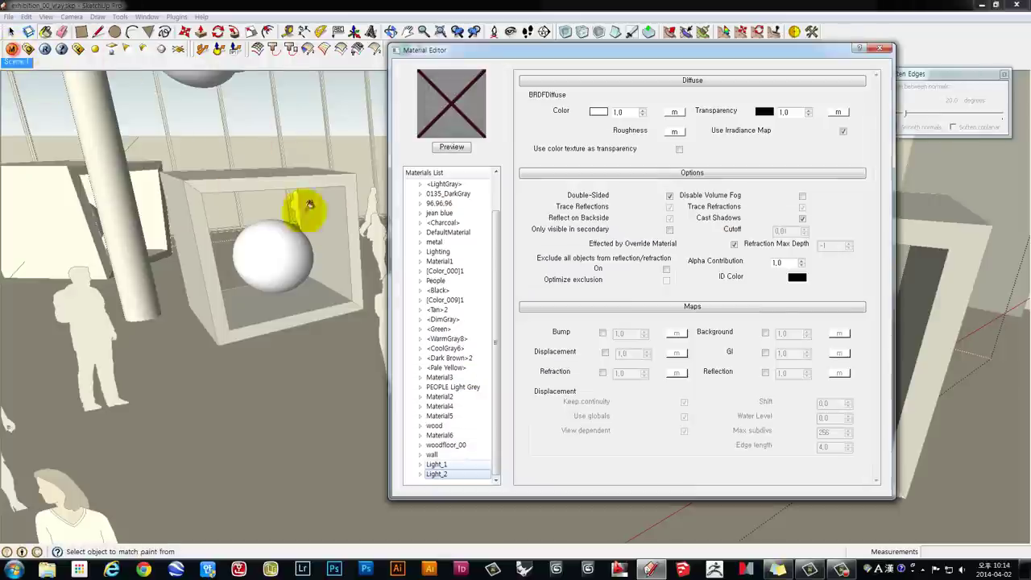
pyautogui.rightClick(433, 475)
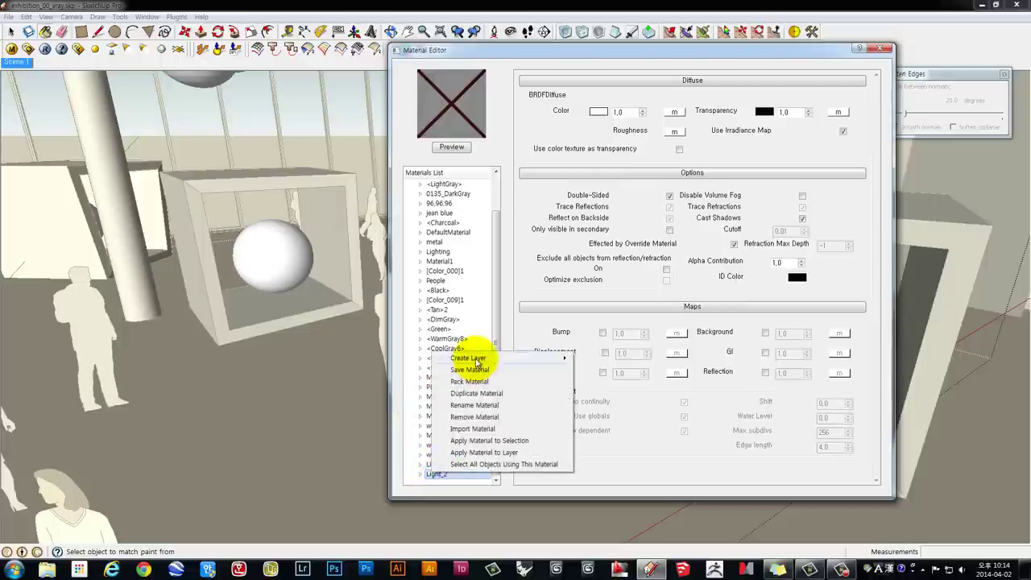
pyautogui.click(601, 360)
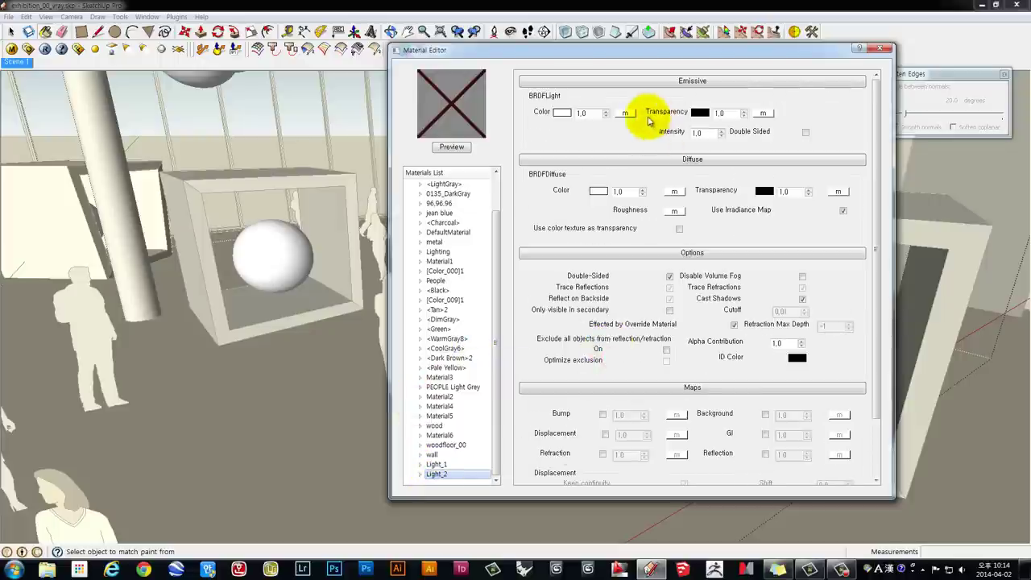
pyautogui.click(561, 113)
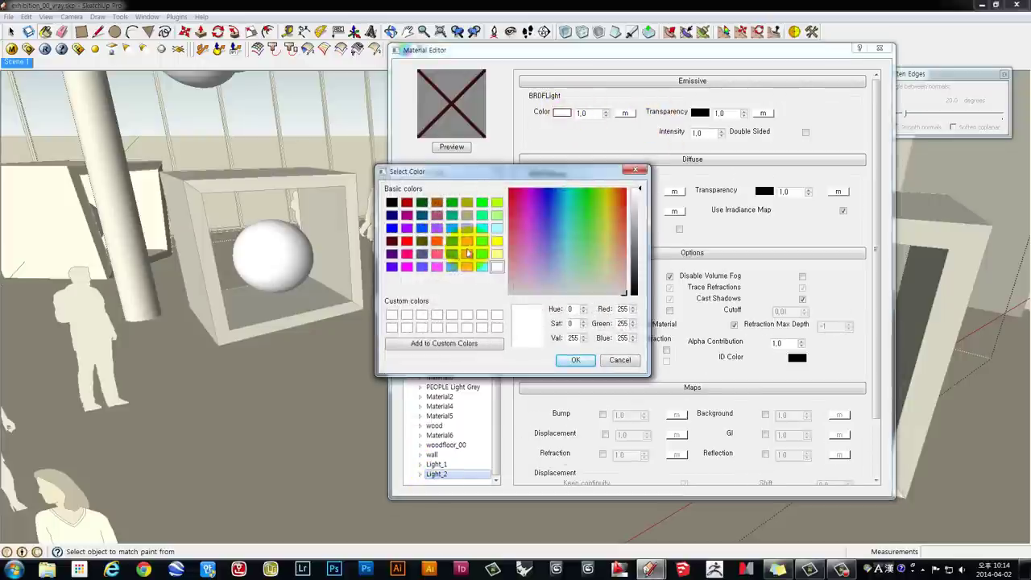
pyautogui.click(496, 260)
pyautogui.click(575, 360)
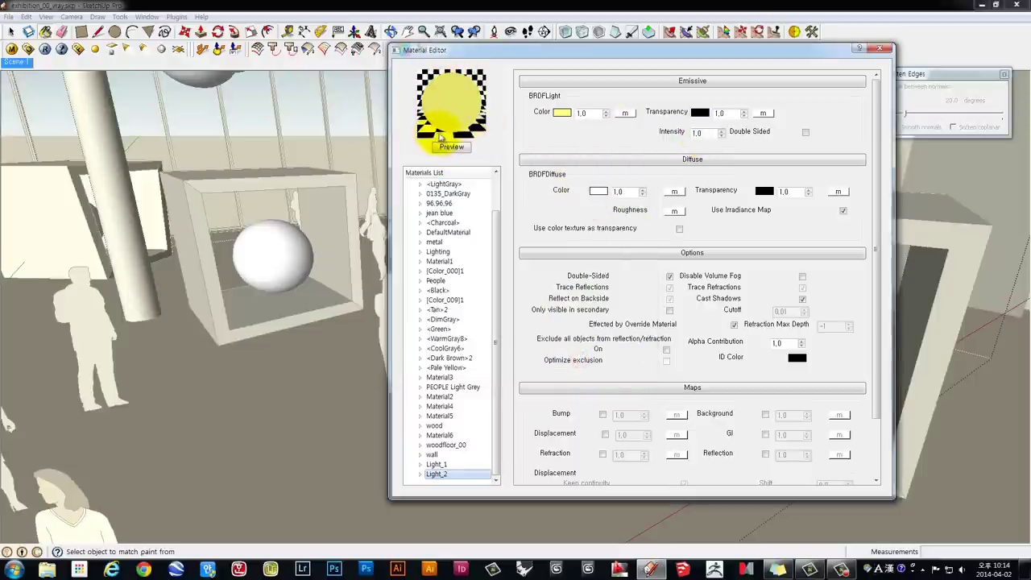
pyautogui.doubleClick(696, 133)
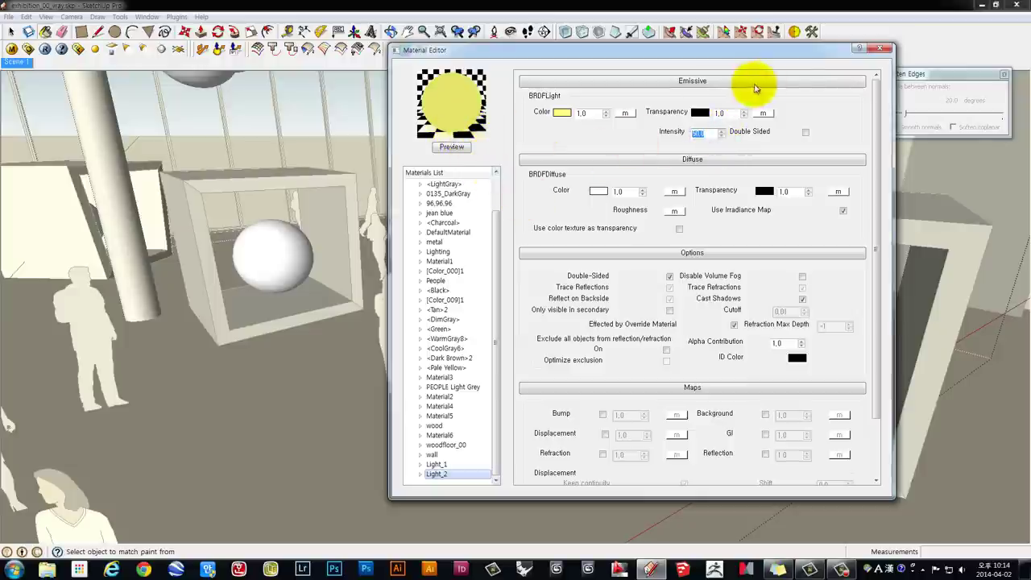
pyautogui.click(876, 51)
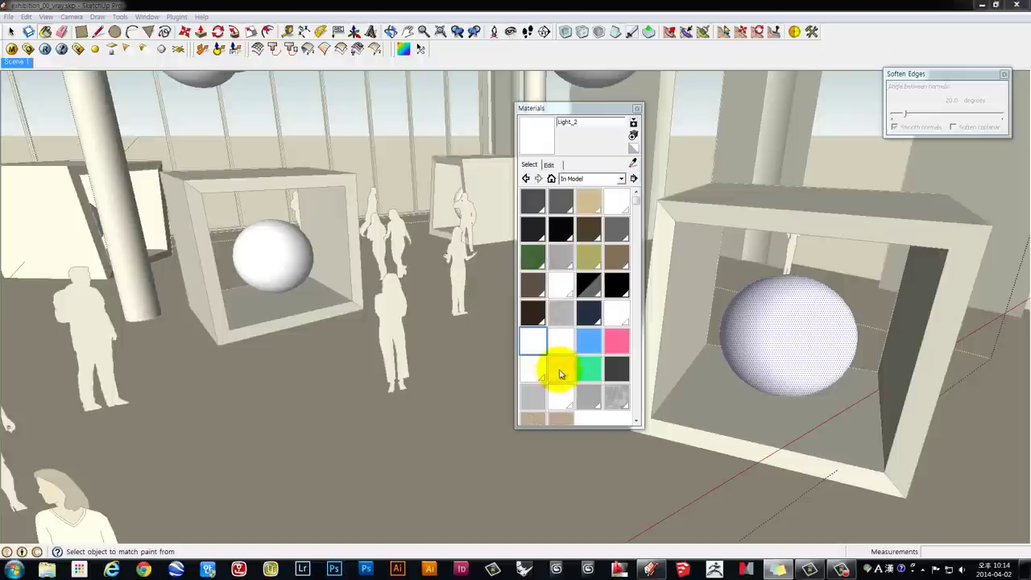
# - Paint the left sphere with Light_2 and lower the blue component of its colour
pyautogui.click(552, 361)
pyautogui.click(540, 341)
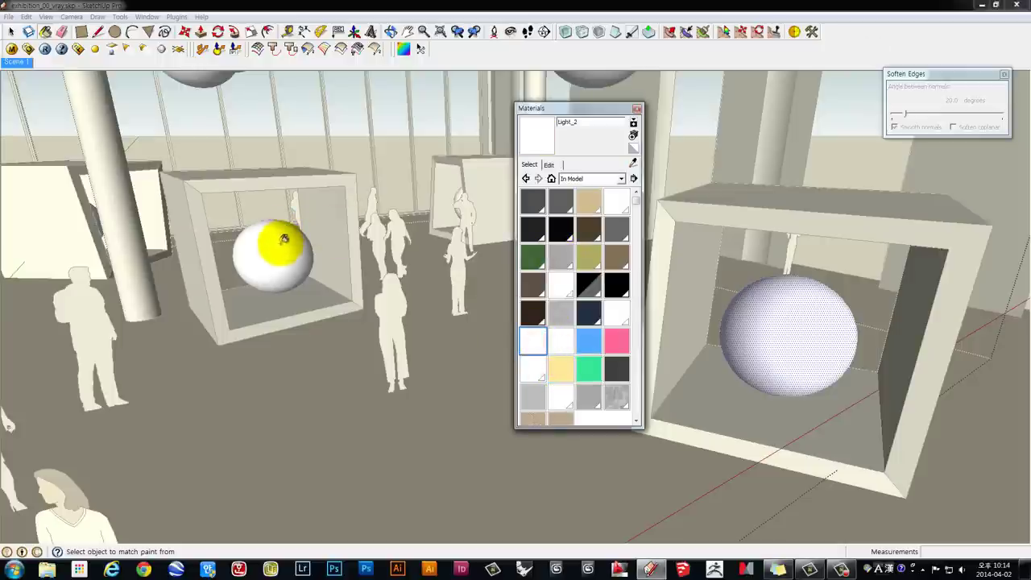
pyautogui.press('o')
pyautogui.moveTo(283, 250); pyautogui.dragTo(277, 241)
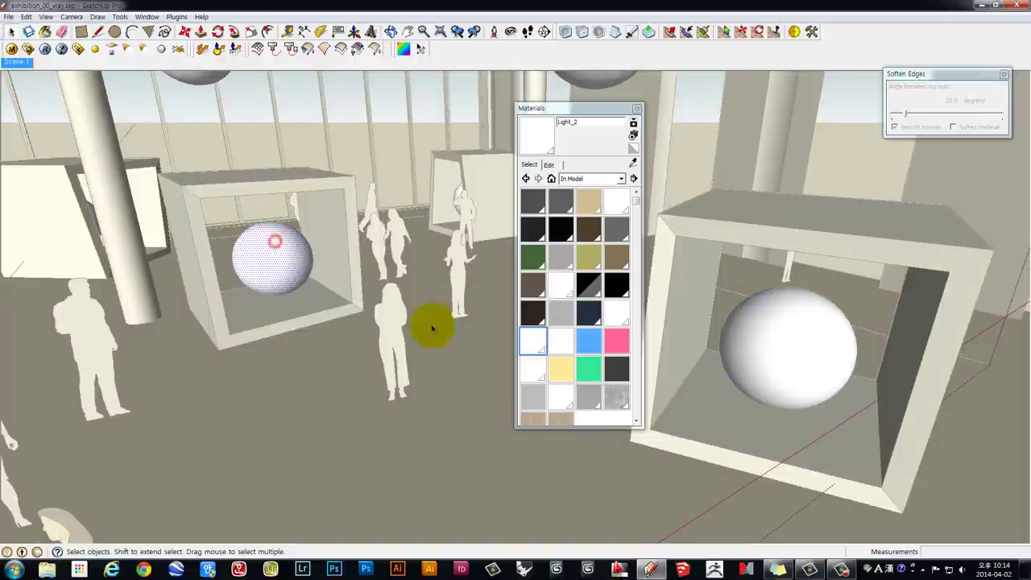
pyautogui.click(532, 346)
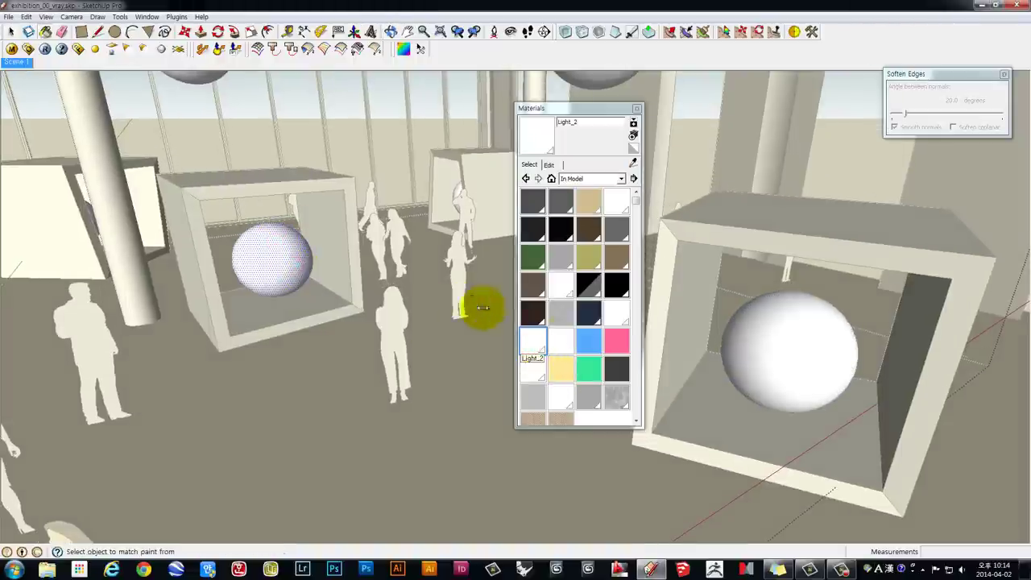
pyautogui.click(549, 164)
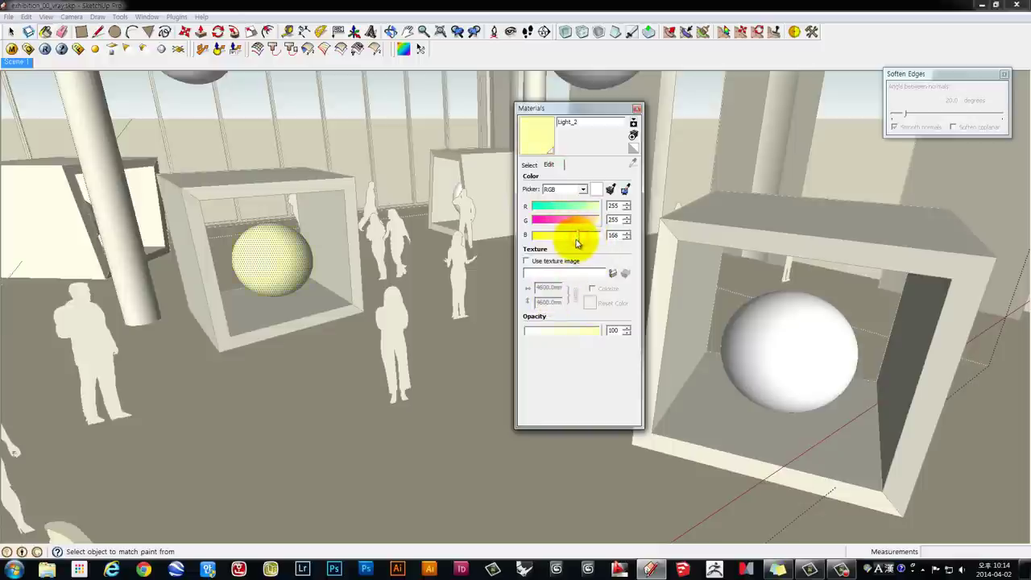
pyautogui.moveTo(577, 243); pyautogui.dragTo(575, 244)
# - Close the Materials panel and restore the Scene 1 camera view
pyautogui.click(637, 109)
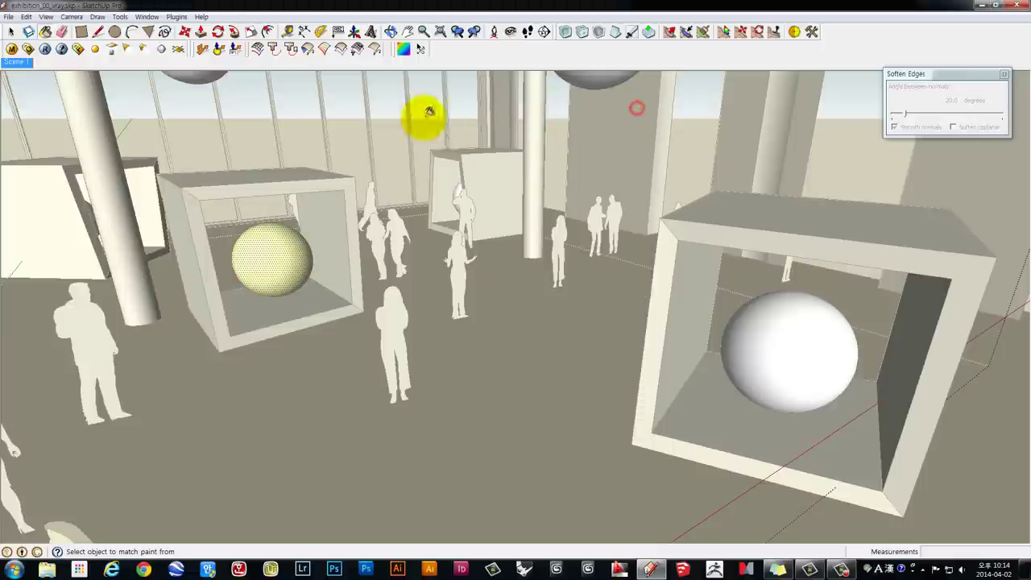
pyautogui.moveTo(483, 282); pyautogui.dragTo(75, 118, button='middle')
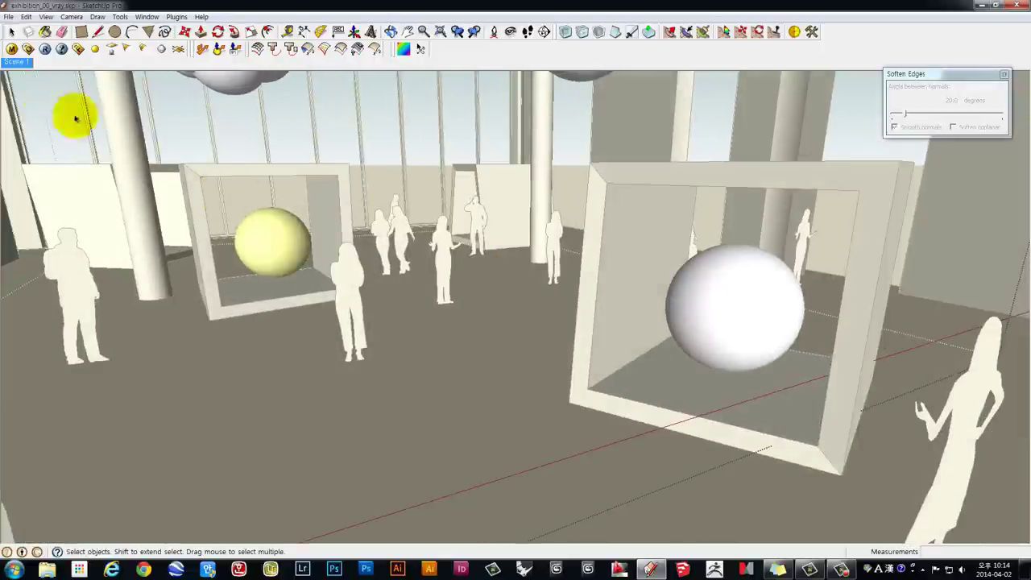
pyautogui.click(16, 62)
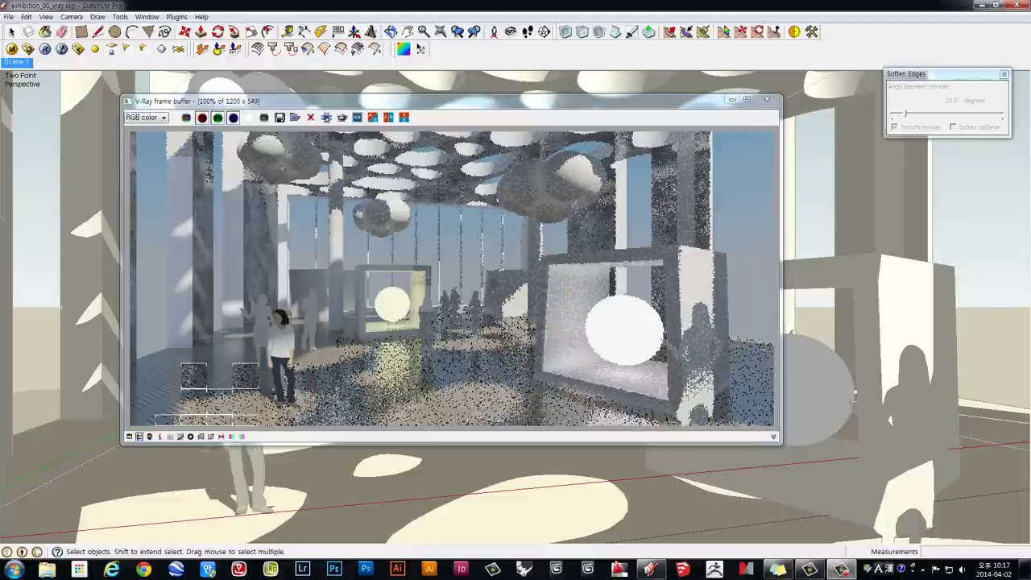
# - Leave the finished V-Ray render window and return to the model view
pyautogui.hotkey('alt', 'Tab')
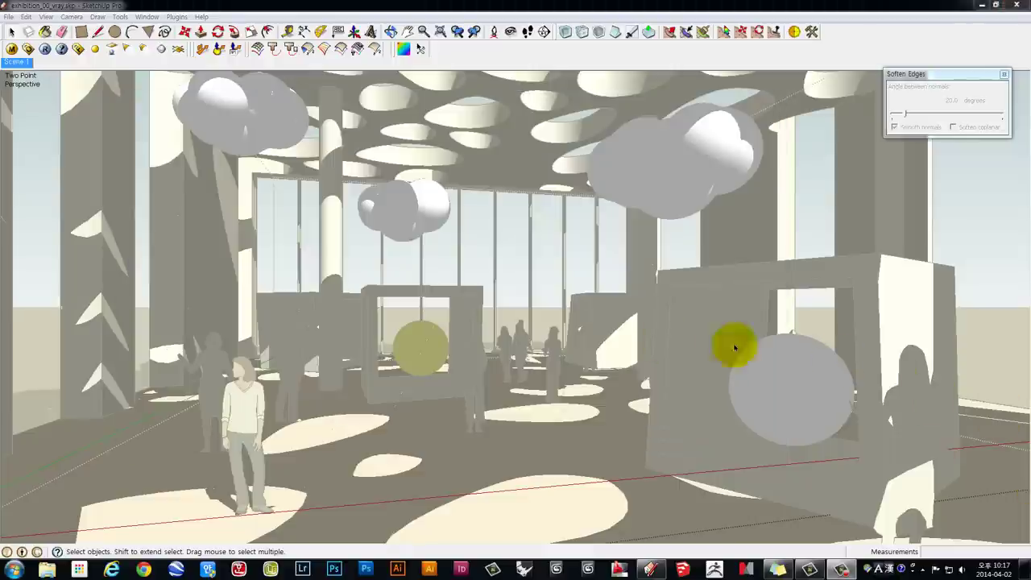
# - Zoom toward the yellow sphere in the display box and select it, then return to the scene view
pyautogui.click(440, 251)
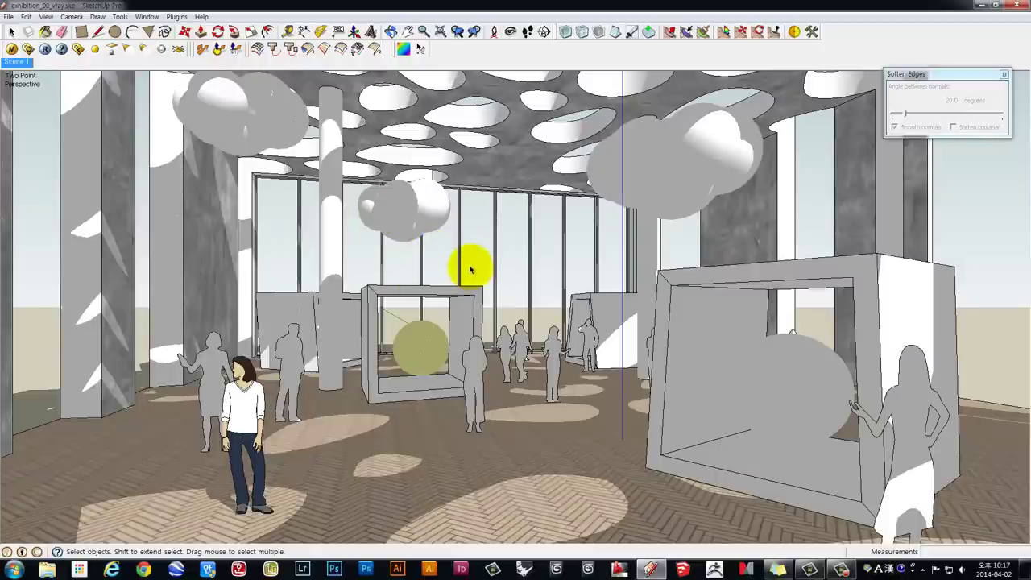
pyautogui.moveTo(497, 271); pyautogui.dragTo(480, 272, button='middle')
pyautogui.scroll(3, 480, 272)
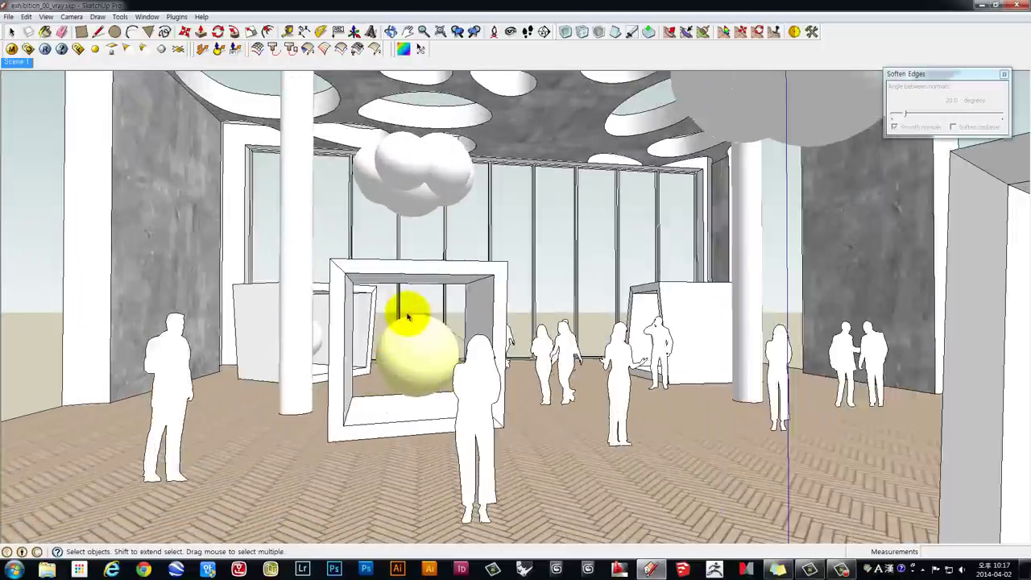
pyautogui.scroll(3, 403, 306)
pyautogui.scroll(1, 419, 329)
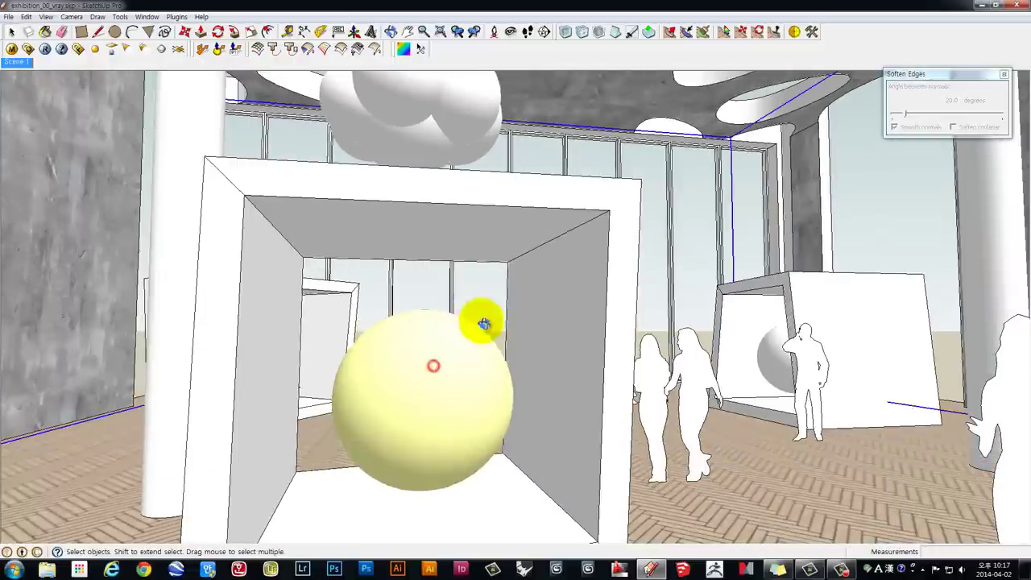
pyautogui.moveTo(483, 323); pyautogui.dragTo(414, 403, button='middle')
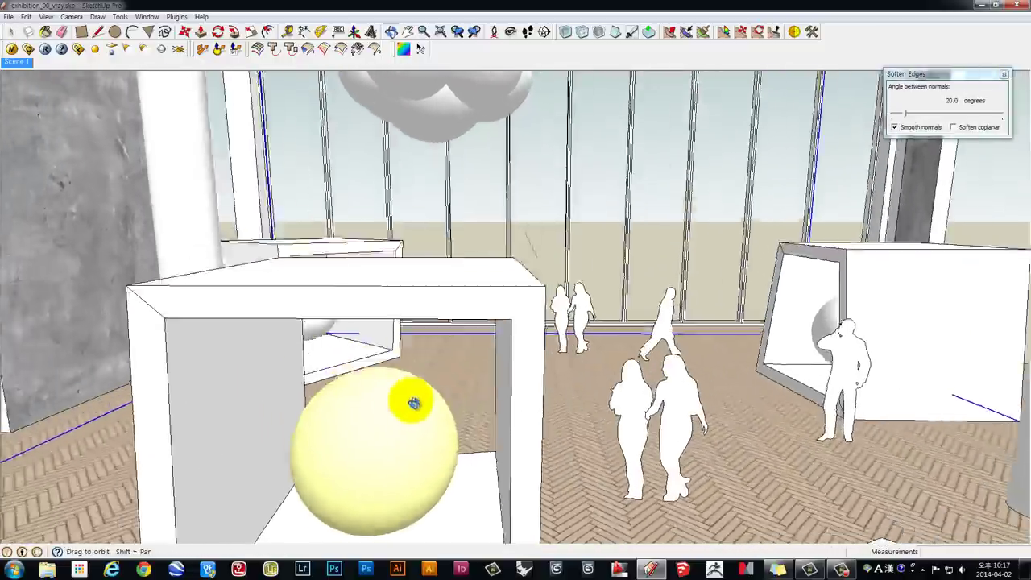
pyautogui.scroll(3, 426, 350)
pyautogui.rightClick(425, 394)
pyautogui.click(414, 400)
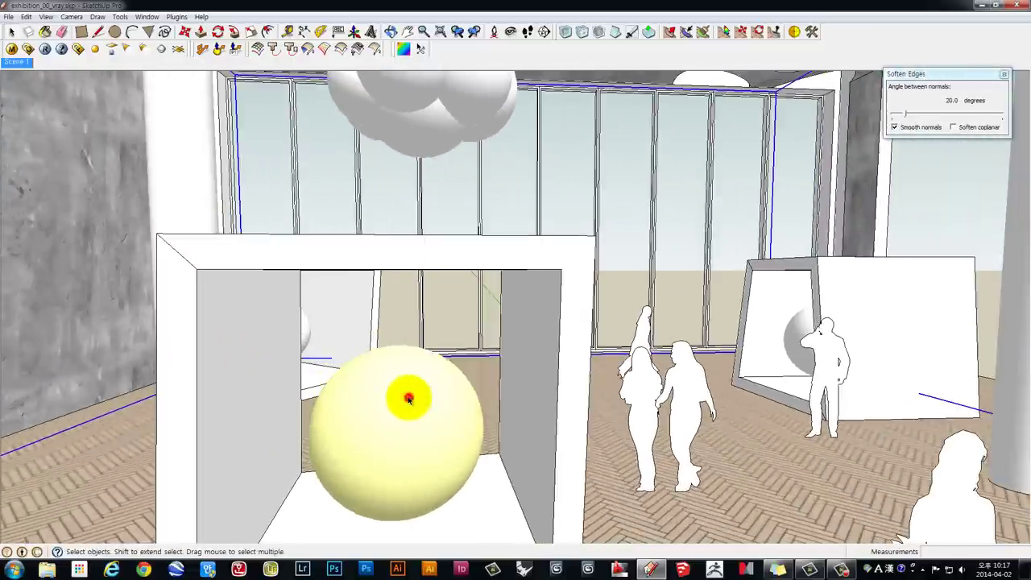
pyautogui.scroll(-3, 410, 396)
pyautogui.moveTo(409, 395)
pyautogui.mouseDown(button='middle')
pyautogui.moveTo(425, 369)
pyautogui.moveTo(398, 411)
pyautogui.mouseUp(button='middle')
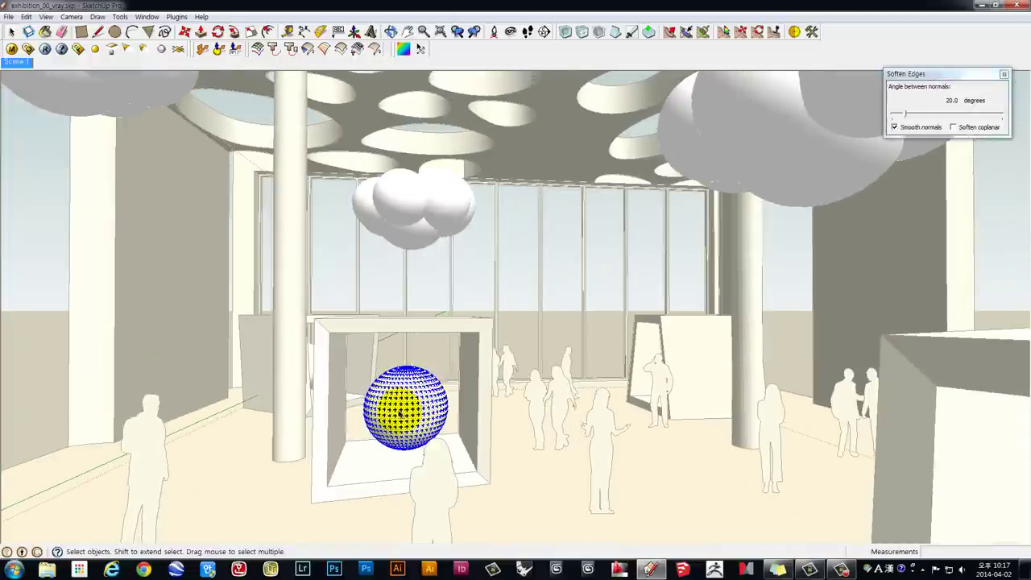
pyautogui.press('pagedown')
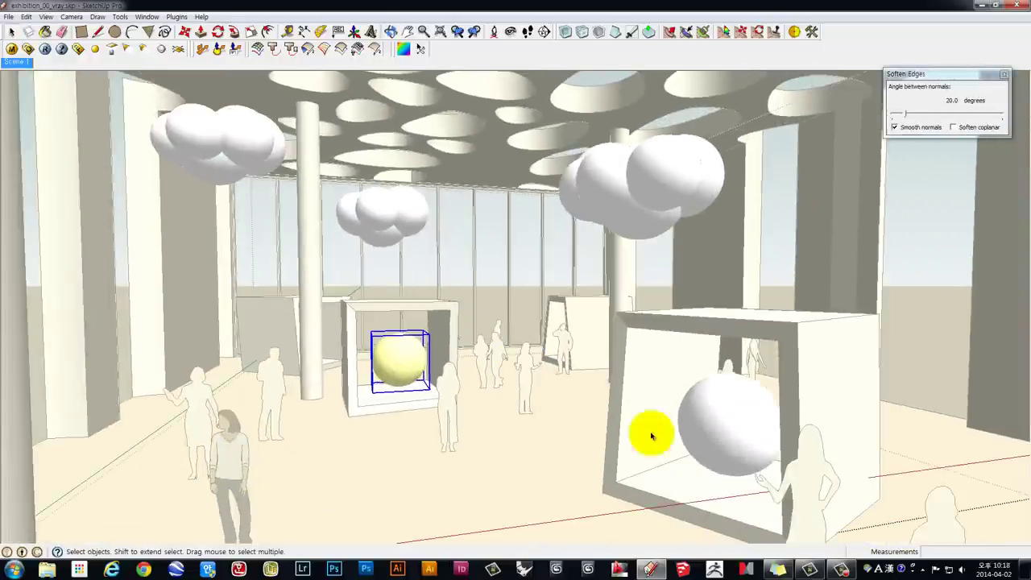
# - Select the large white sphere in the right box, then the yellow sphere inside the box
pyautogui.click(730, 426)
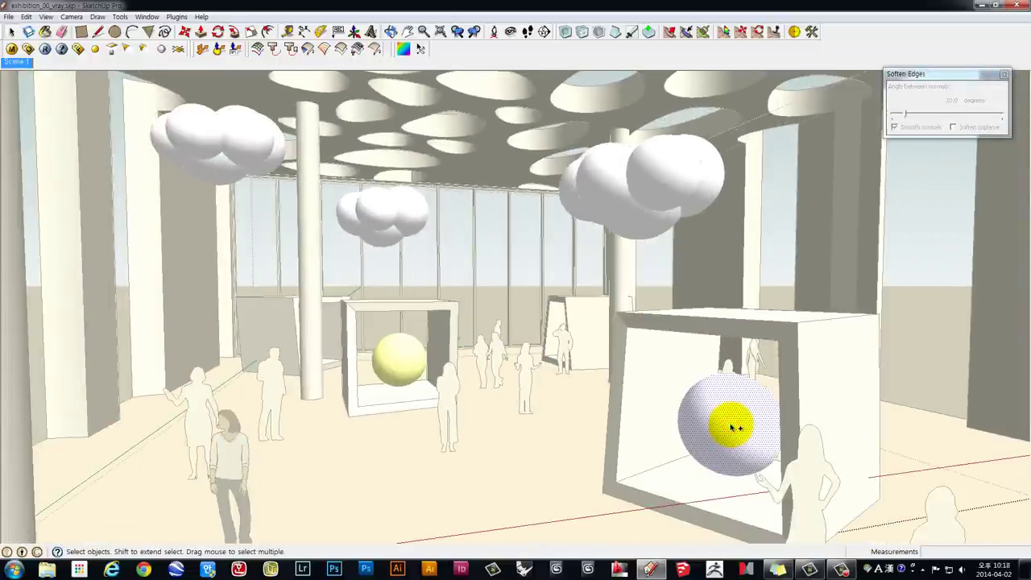
pyautogui.press('pagedown')
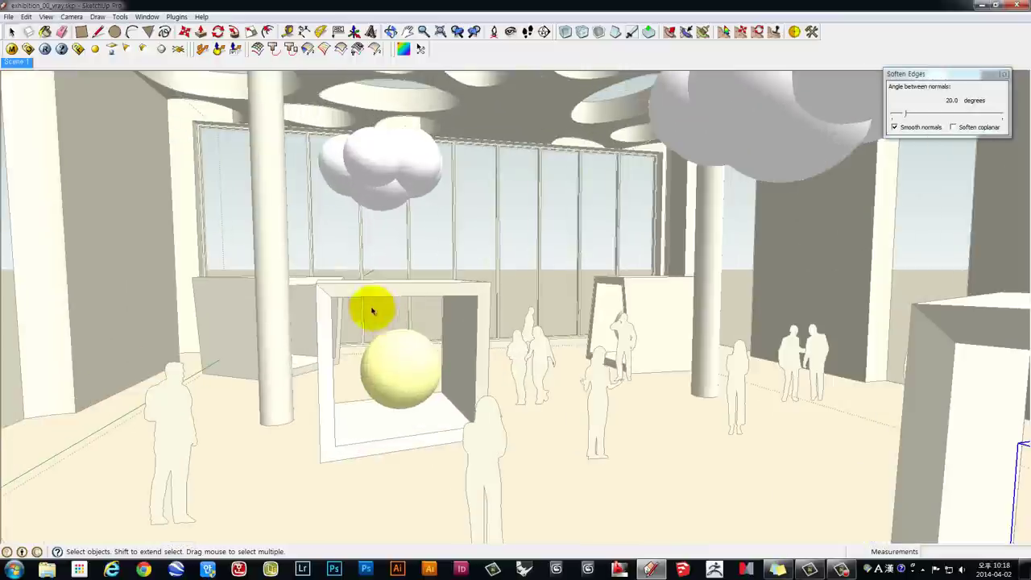
pyautogui.moveTo(368, 304)
pyautogui.mouseDown(button='middle')
pyautogui.moveTo(333, 326)
pyautogui.moveTo(301, 323)
pyautogui.moveTo(316, 301)
pyautogui.mouseUp(button='middle')
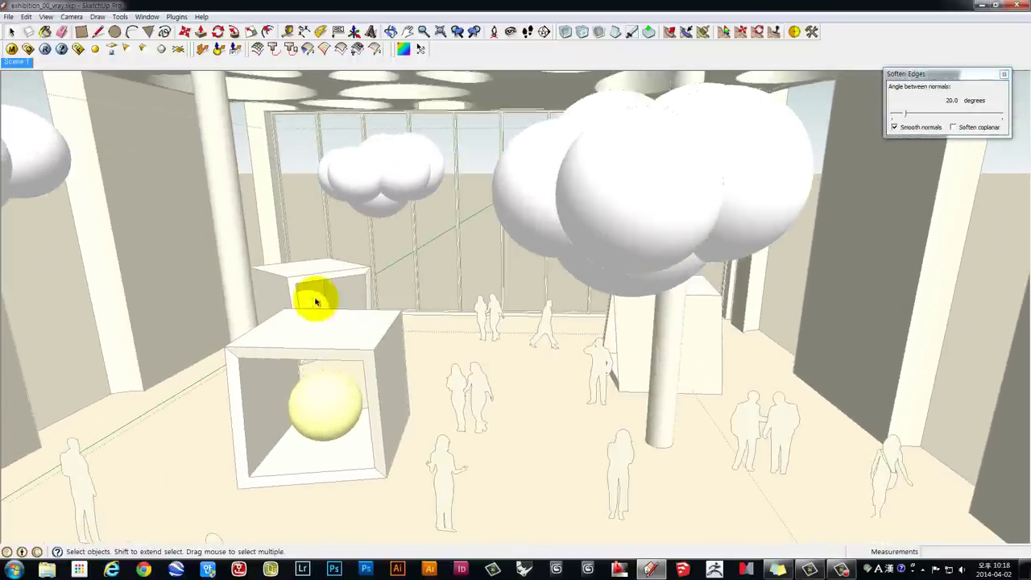
pyautogui.scroll(5, 318, 300)
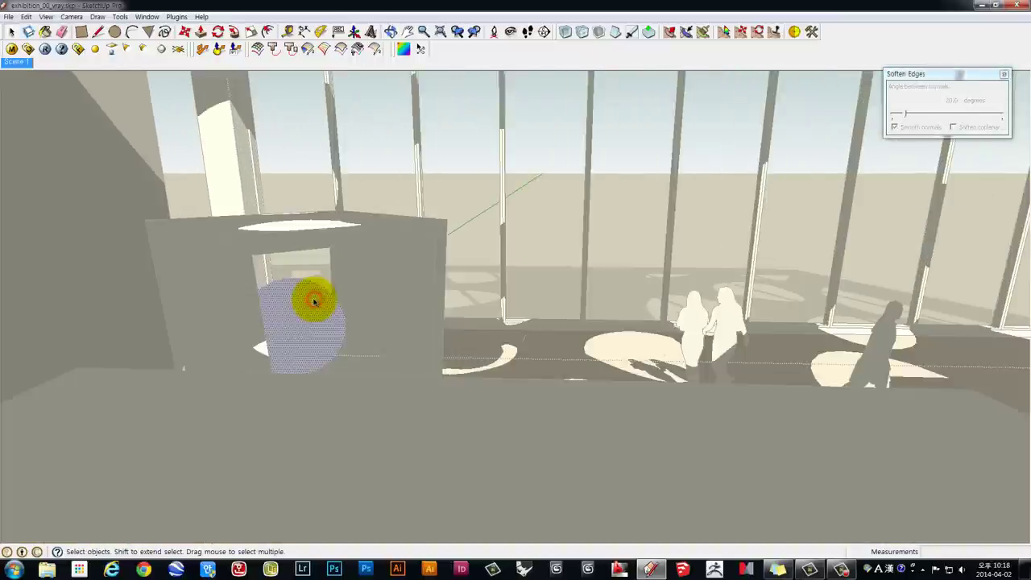
pyautogui.scroll(-3, 319, 307)
pyautogui.scroll(6, 700, 320)
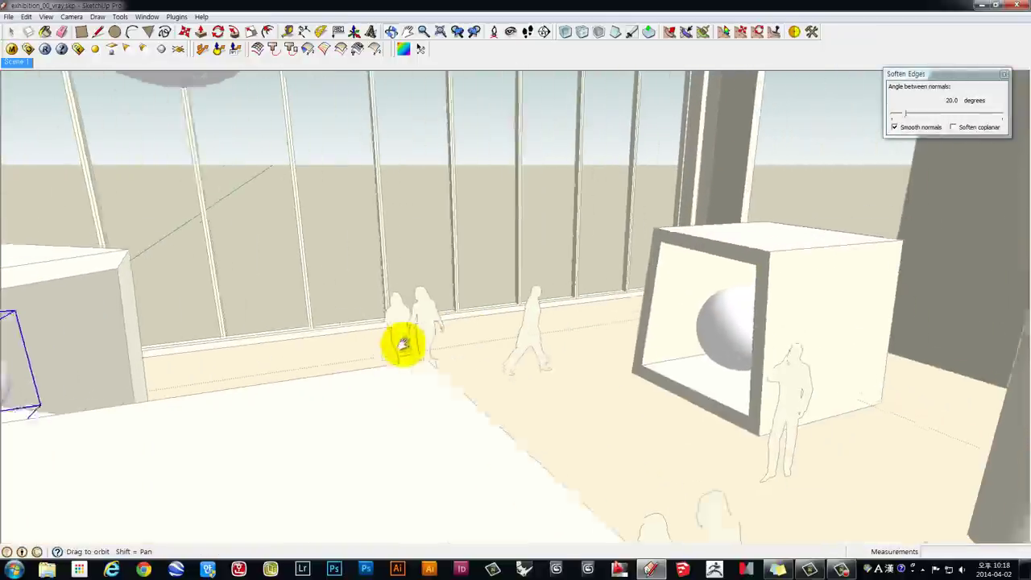
pyautogui.click(695, 323)
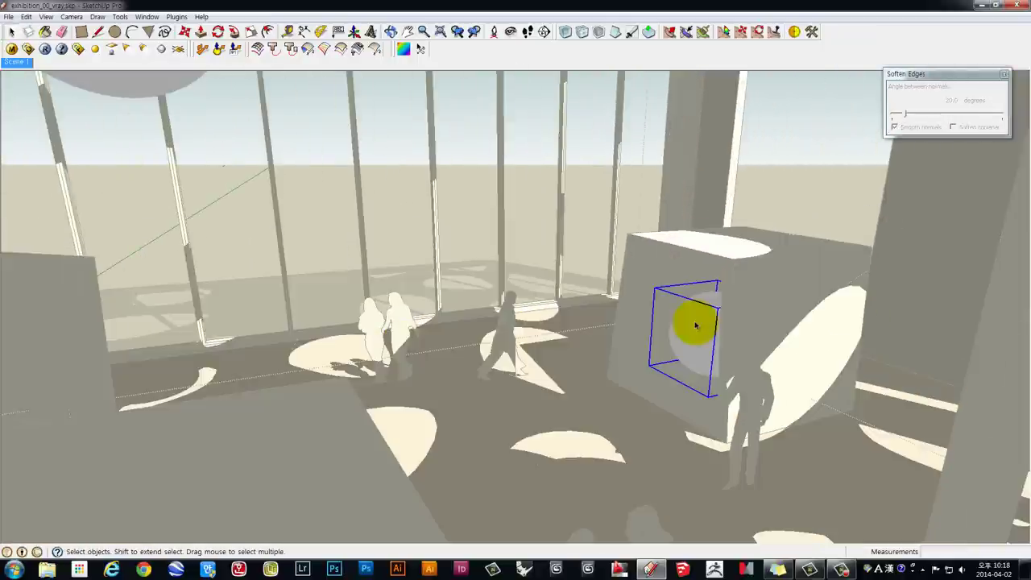
pyautogui.scroll(-2, 624, 346)
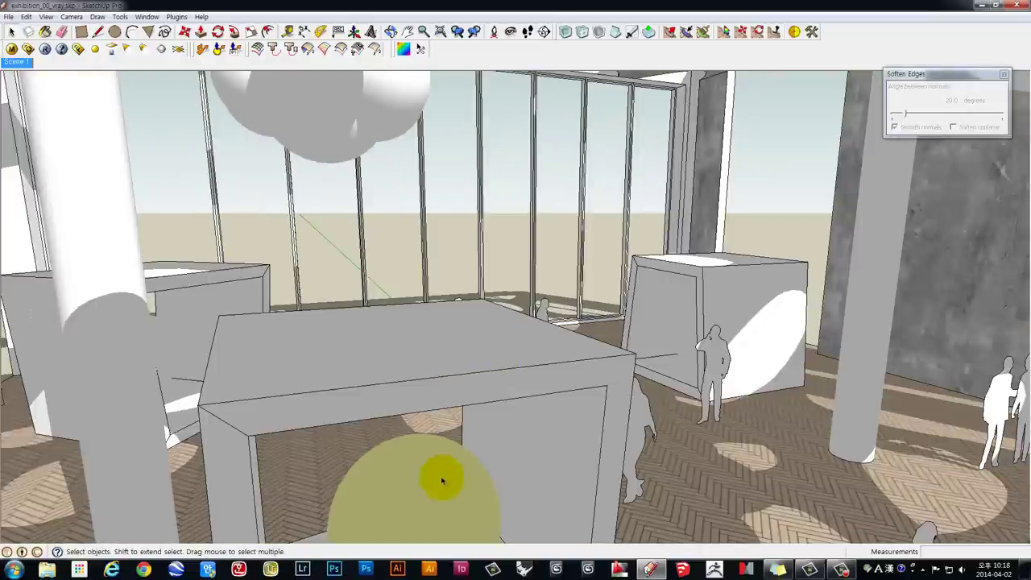
# - Explode the wall group and select the left, middle and right ceiling cloud groups
pyautogui.rightClick(441, 481)
pyautogui.click(474, 374)
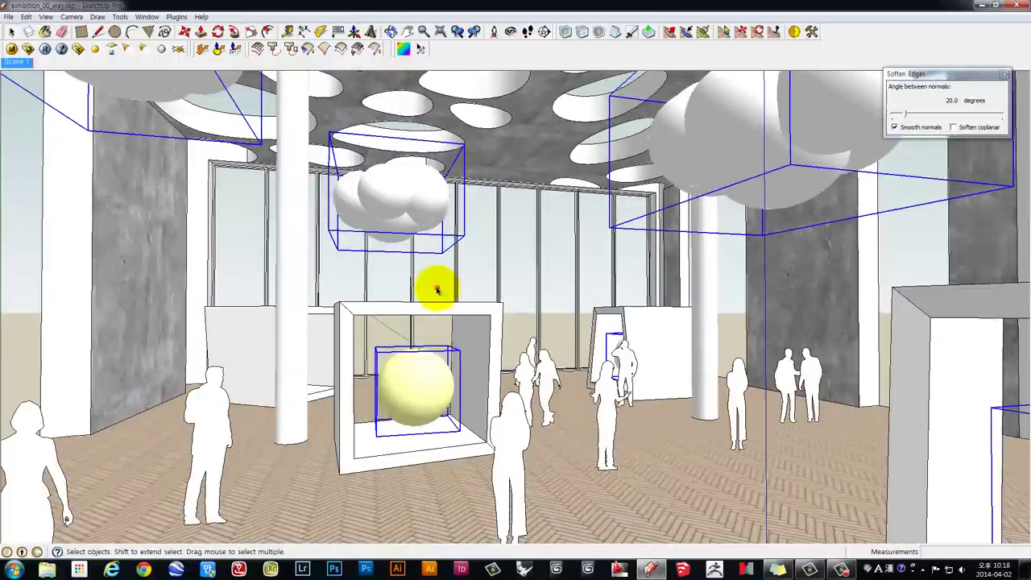
pyautogui.click(437, 288)
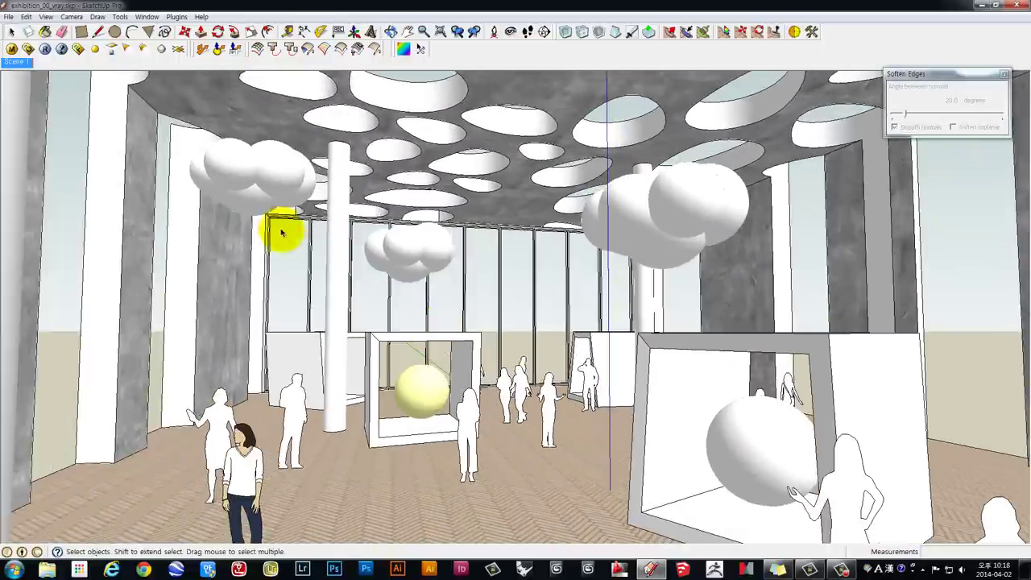
pyautogui.click(269, 185)
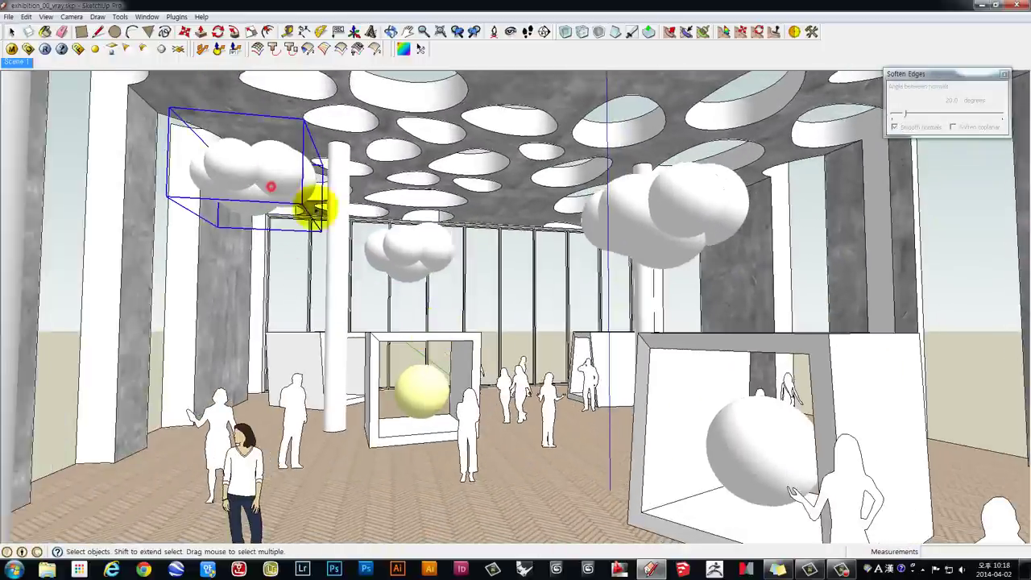
pyautogui.keyDown('ctrl'); pyautogui.click(427, 252); pyautogui.keyUp('ctrl')
pyautogui.keyDown('ctrl'); pyautogui.click(663, 207); pyautogui.keyUp('ctrl')
pyautogui.moveTo(664, 249)
pyautogui.mouseDown(button='middle')
pyautogui.moveTo(656, 288)
pyautogui.moveTo(622, 257)
pyautogui.moveTo(266, 280)
pyautogui.mouseUp(button='middle')
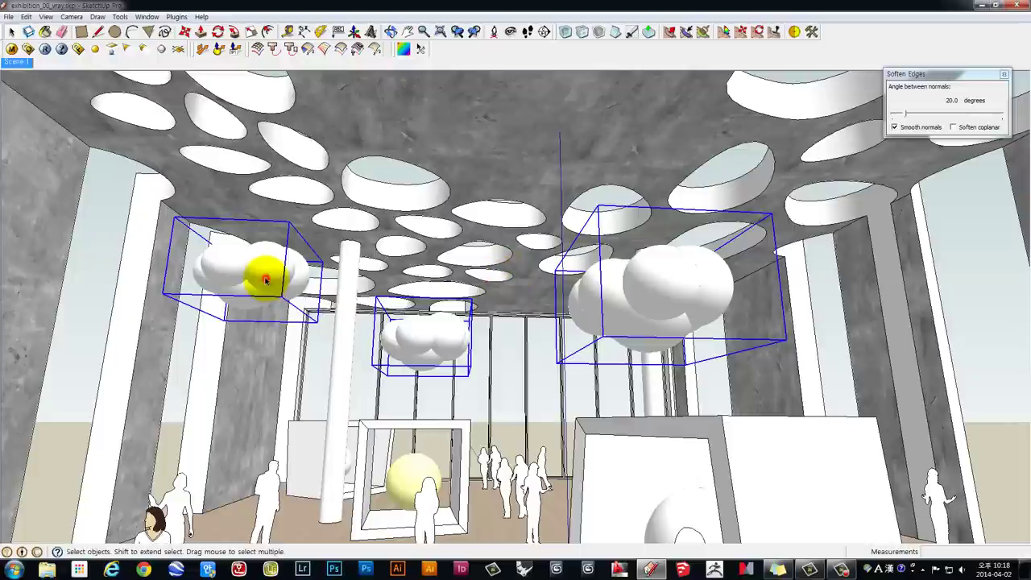
# - Open the left cloud group and check its emissive Light_2 material in the V-Ray editor
pyautogui.doubleClick(266, 280)
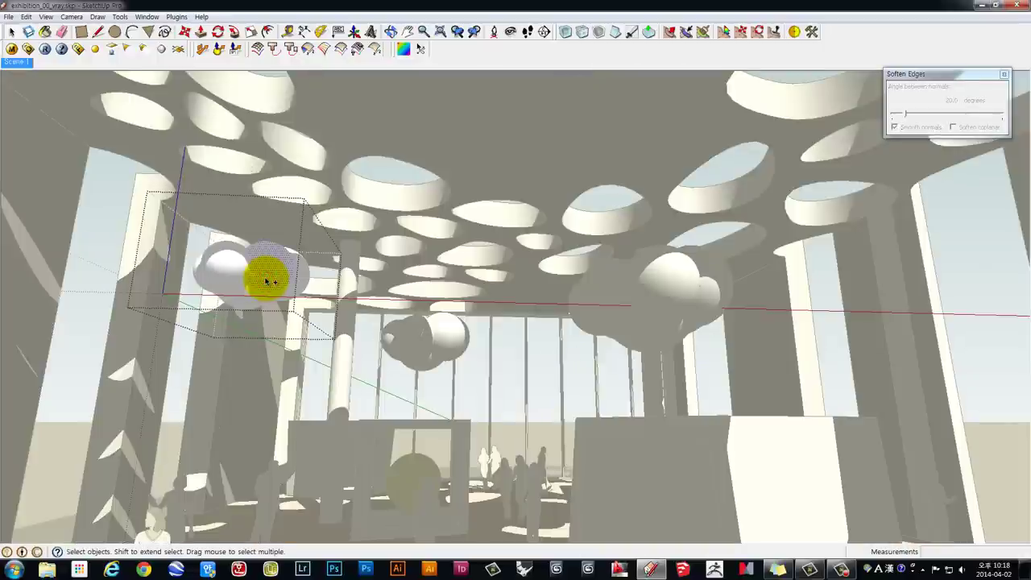
pyautogui.click(266, 280)
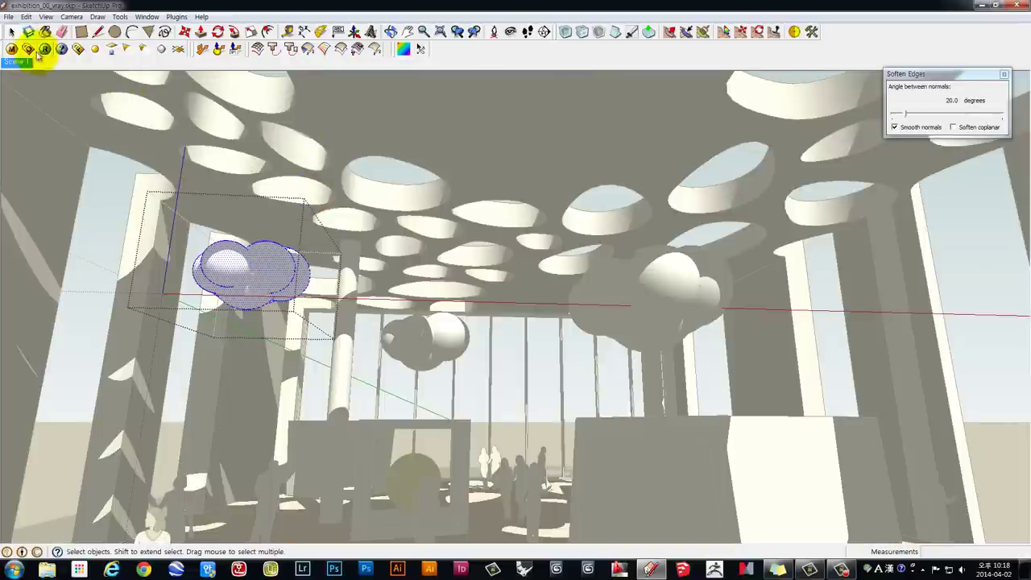
pyautogui.click(11, 49)
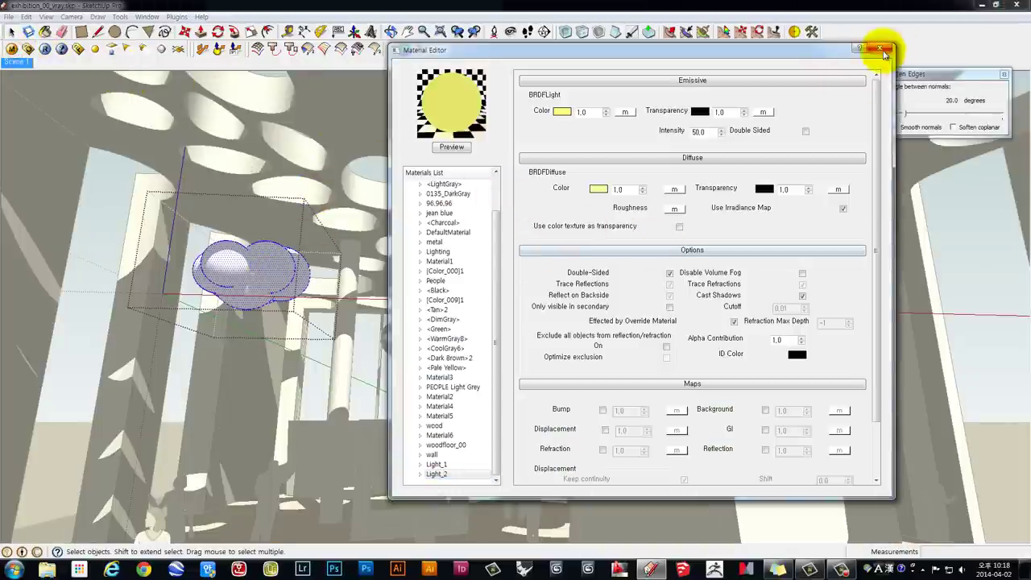
pyautogui.click(884, 49)
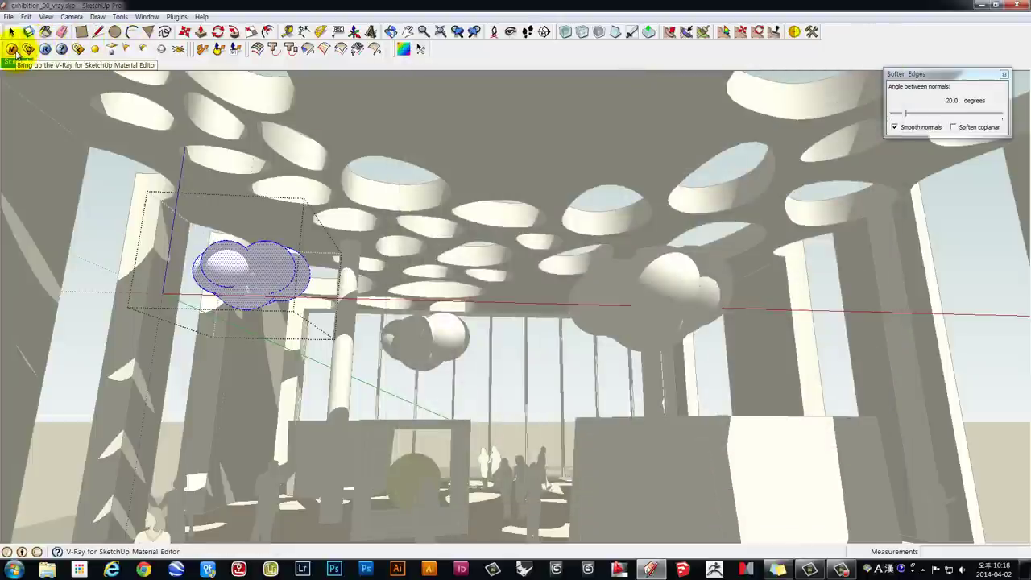
# - Sample the cloud's white Light_1 material in the Materials browser's model list
pyautogui.click(147, 18)
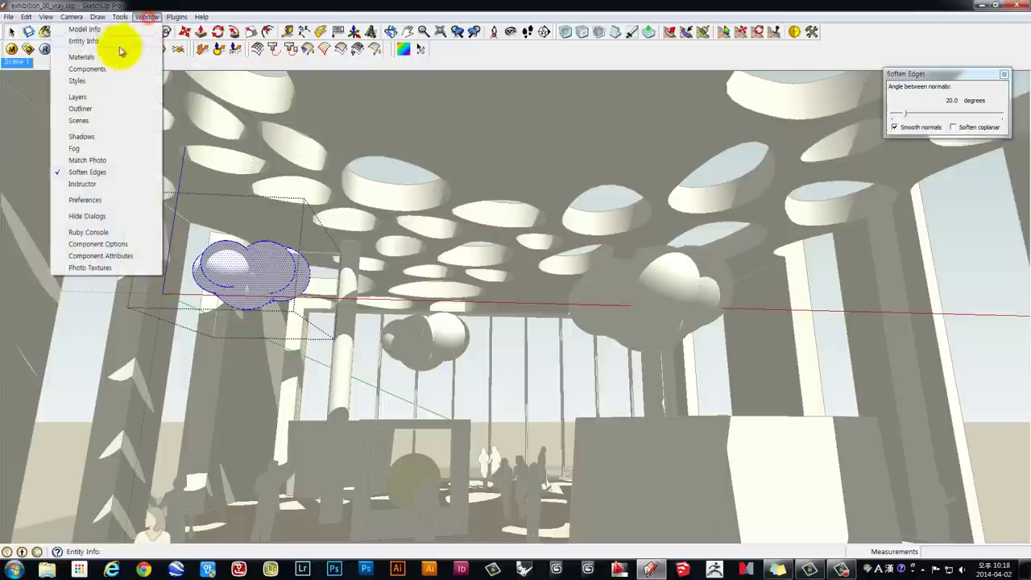
pyautogui.click(81, 58)
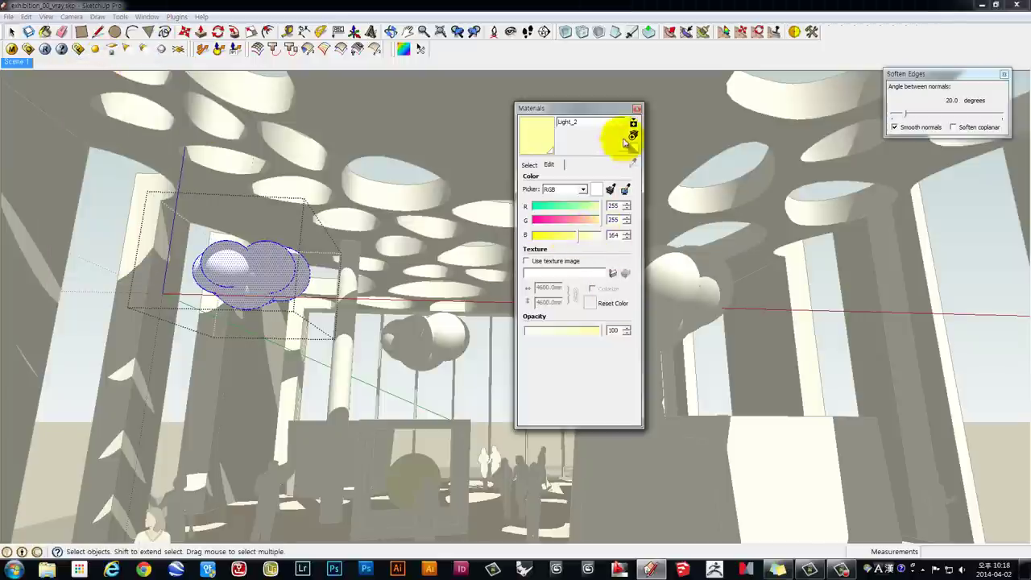
pyautogui.click(530, 165)
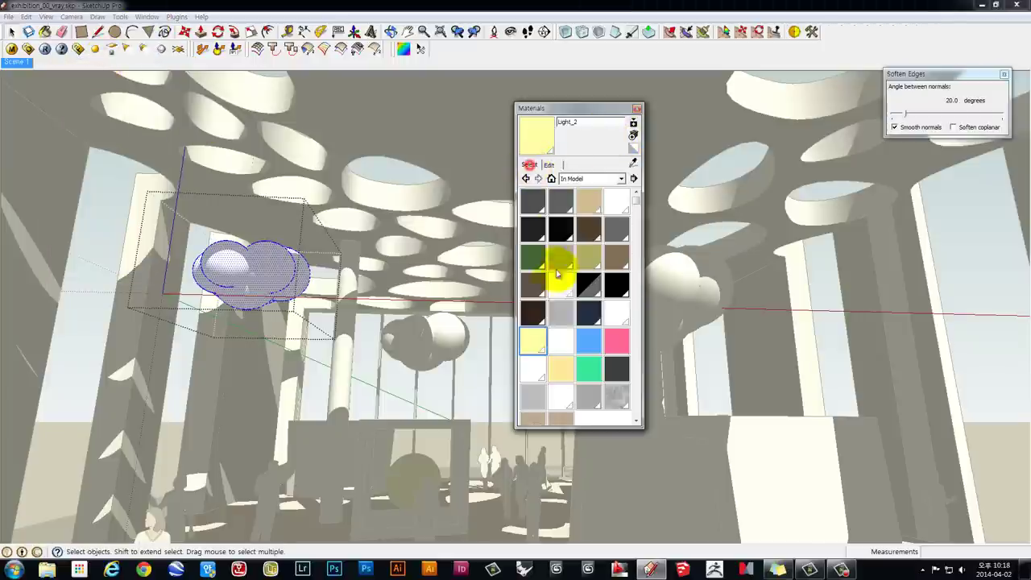
pyautogui.click(563, 348)
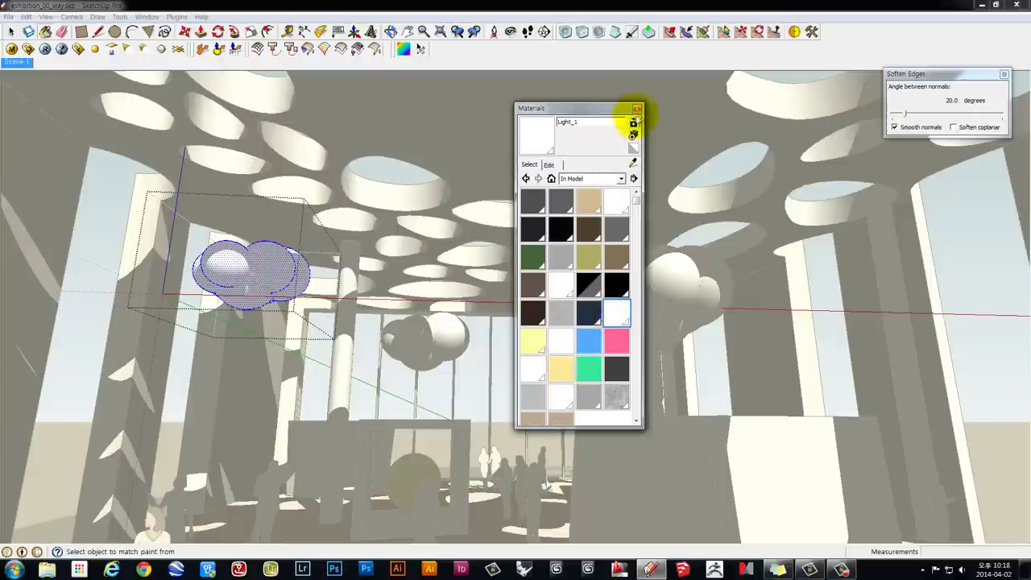
pyautogui.moveTo(261, 276)
pyautogui.mouseDown(button='middle')
pyautogui.moveTo(291, 325)
pyautogui.moveTo(271, 265)
pyautogui.mouseUp(button='middle')
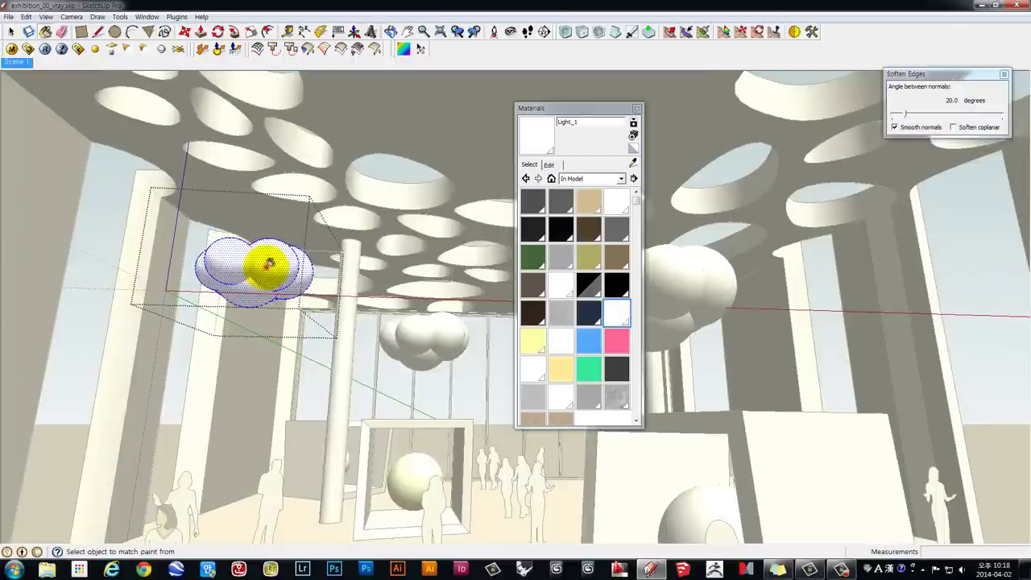
pyautogui.press('space')
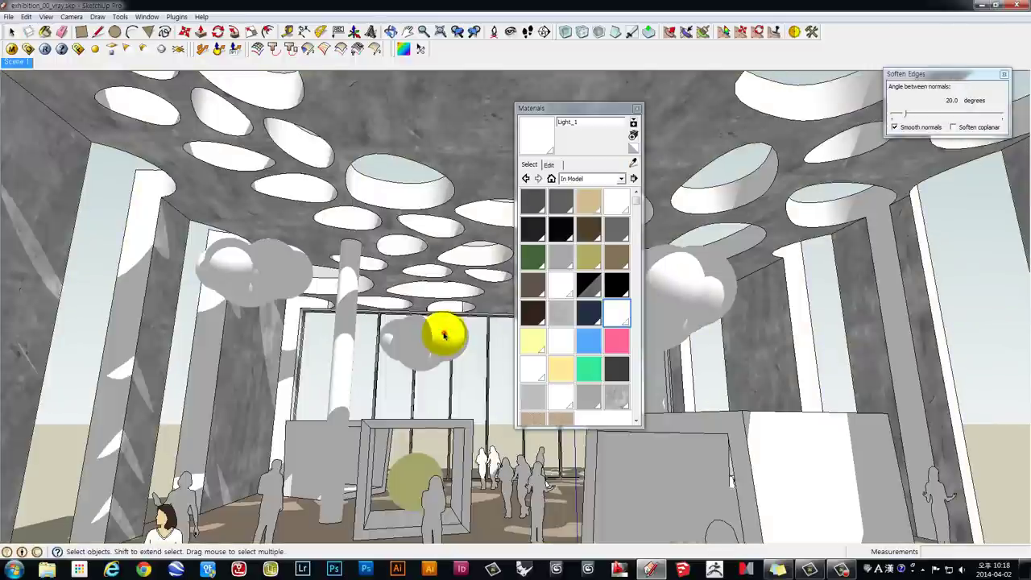
# - Open the middle cloud group and apply Light_1 to its spheres
pyautogui.doubleClick(444, 334)
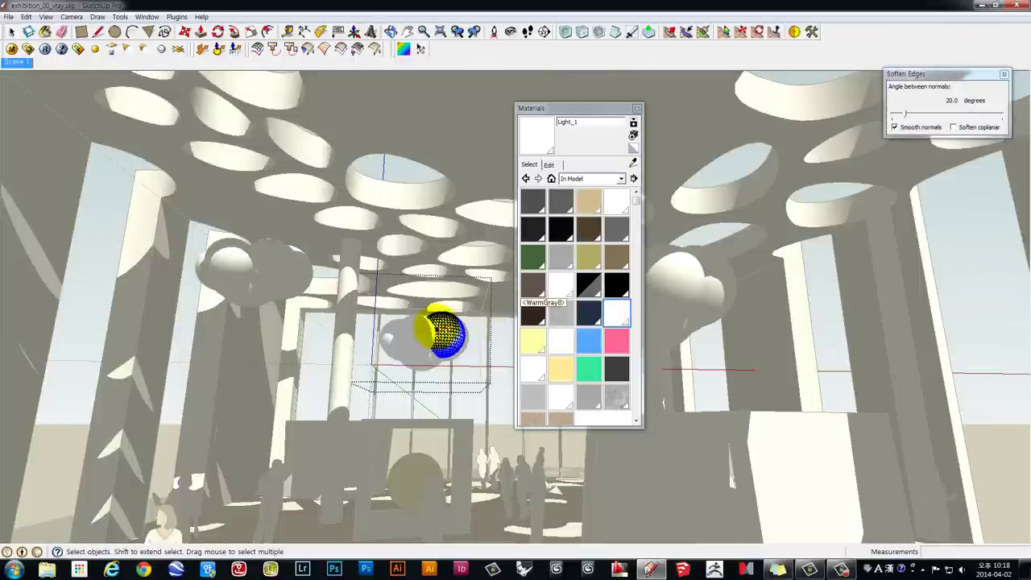
pyautogui.click(459, 304)
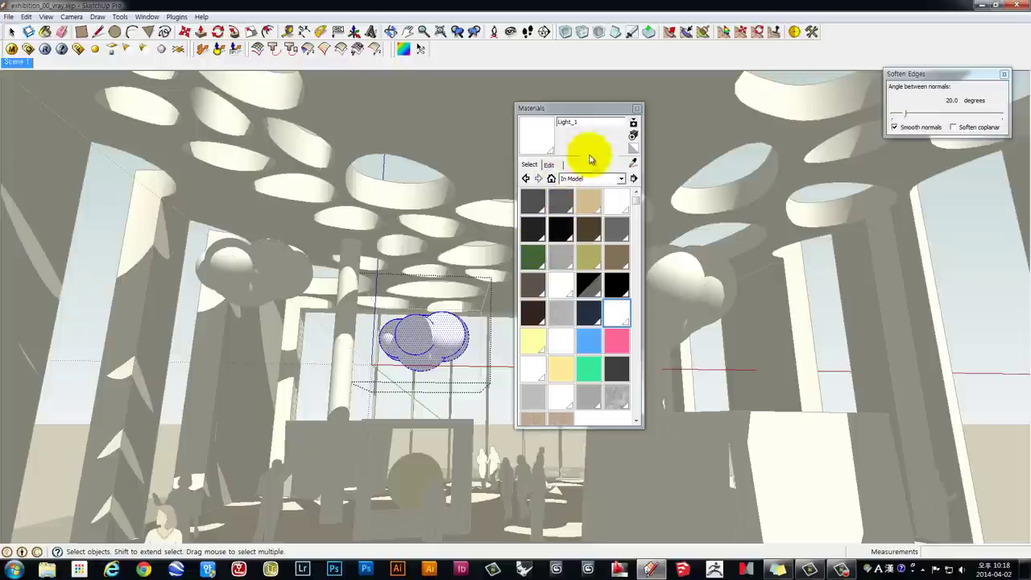
pyautogui.click(613, 318)
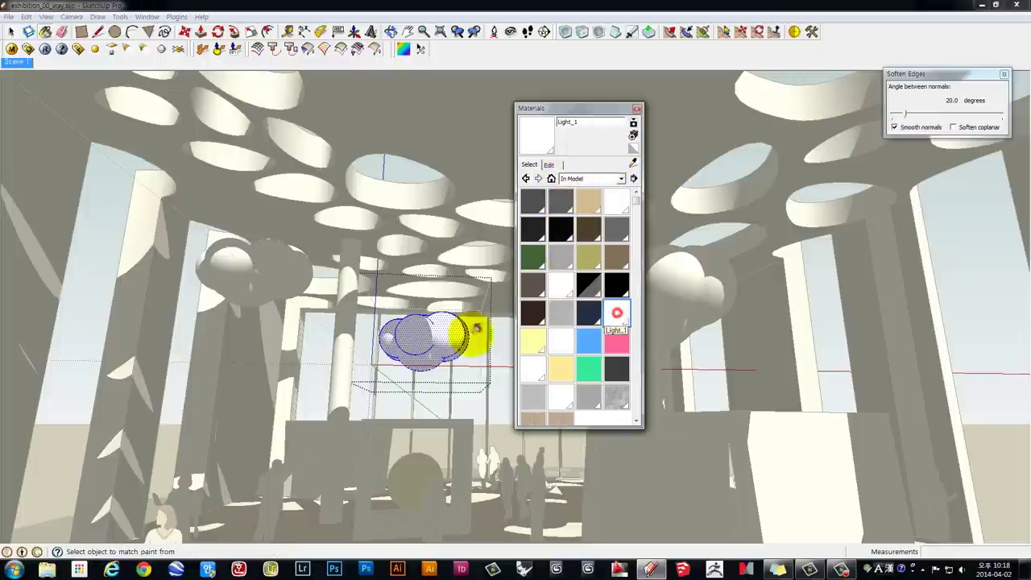
pyautogui.click(637, 110)
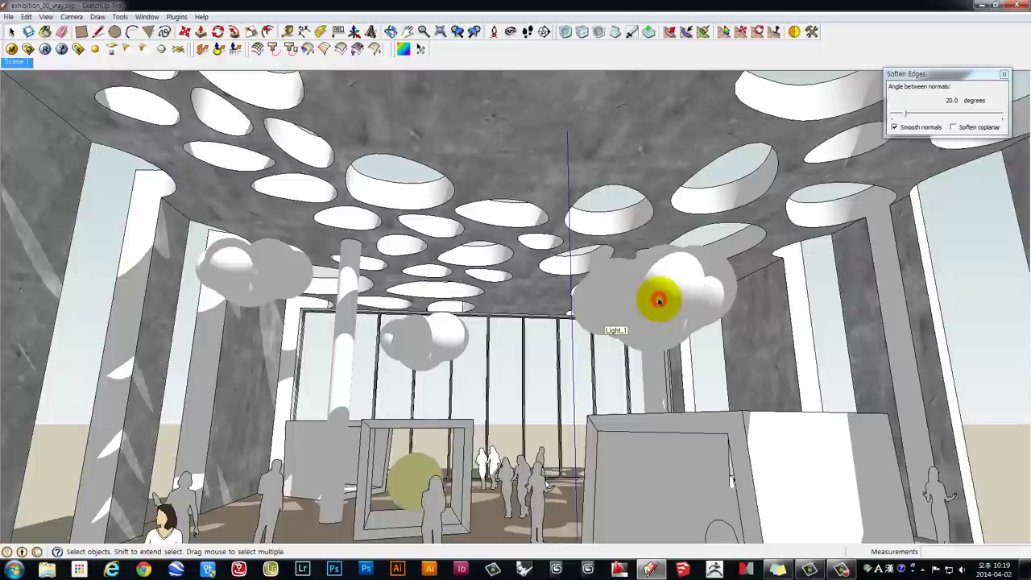
# - Sample the right cloud's Light_1 material, deselect it, and orbit toward the display boxes
pyautogui.click(659, 301)
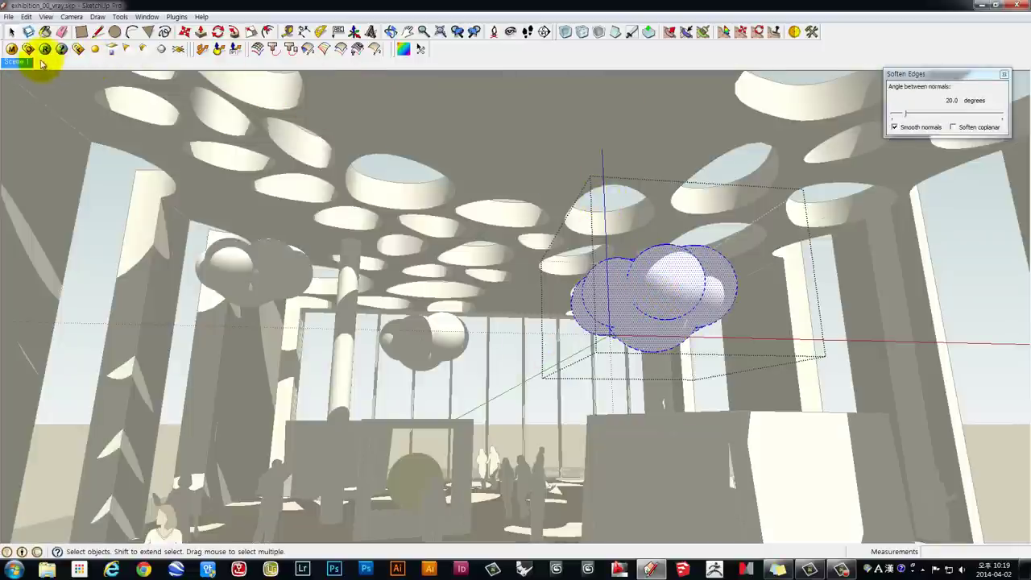
pyautogui.click(148, 17)
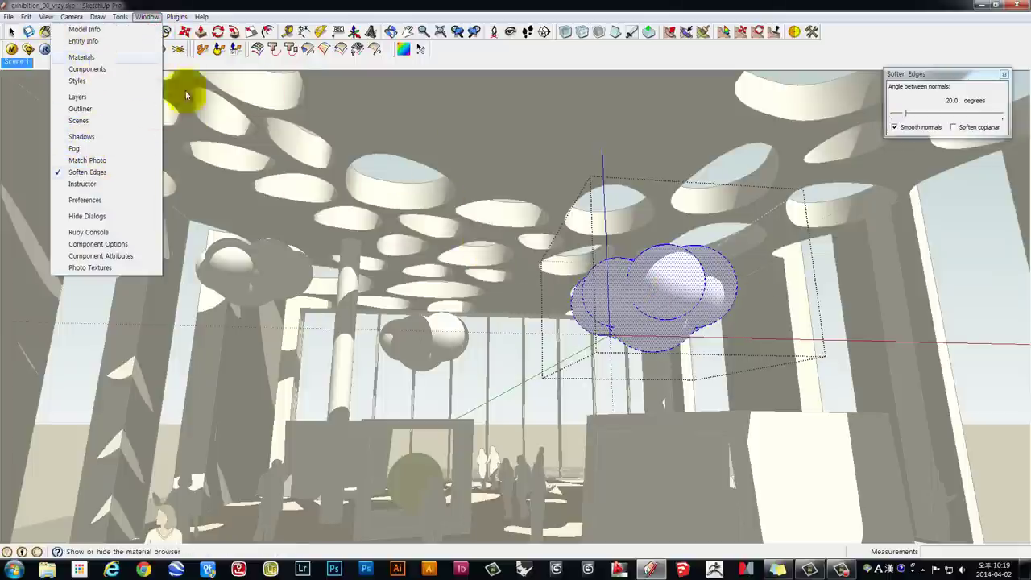
pyautogui.click(81, 57)
pyautogui.click(612, 319)
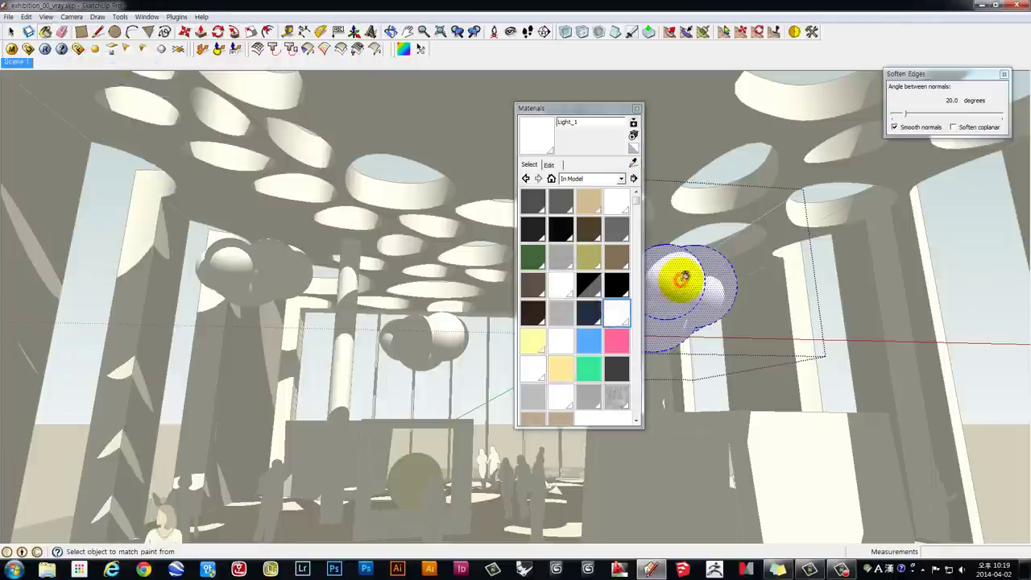
pyautogui.press('space')
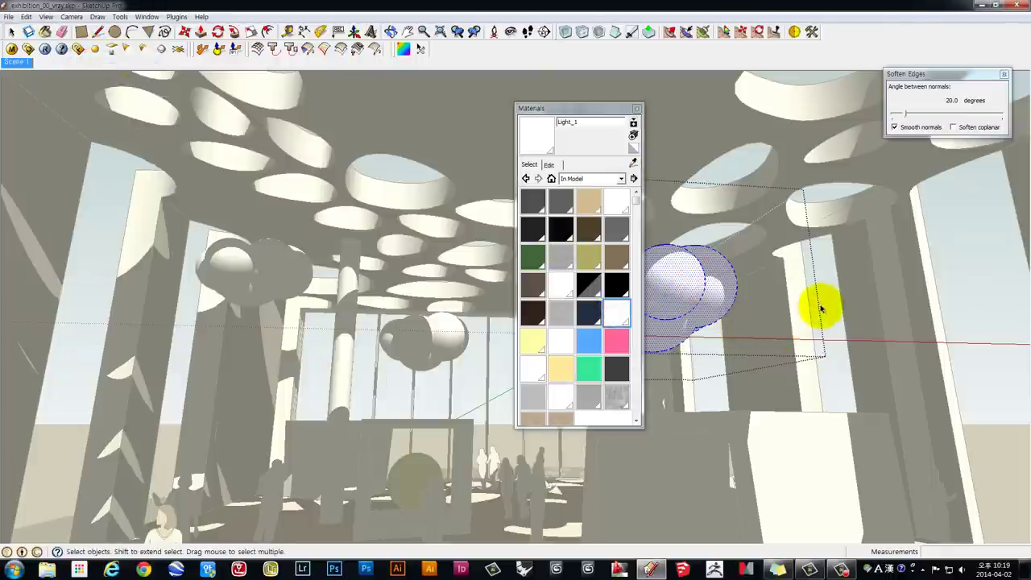
pyautogui.click(822, 304)
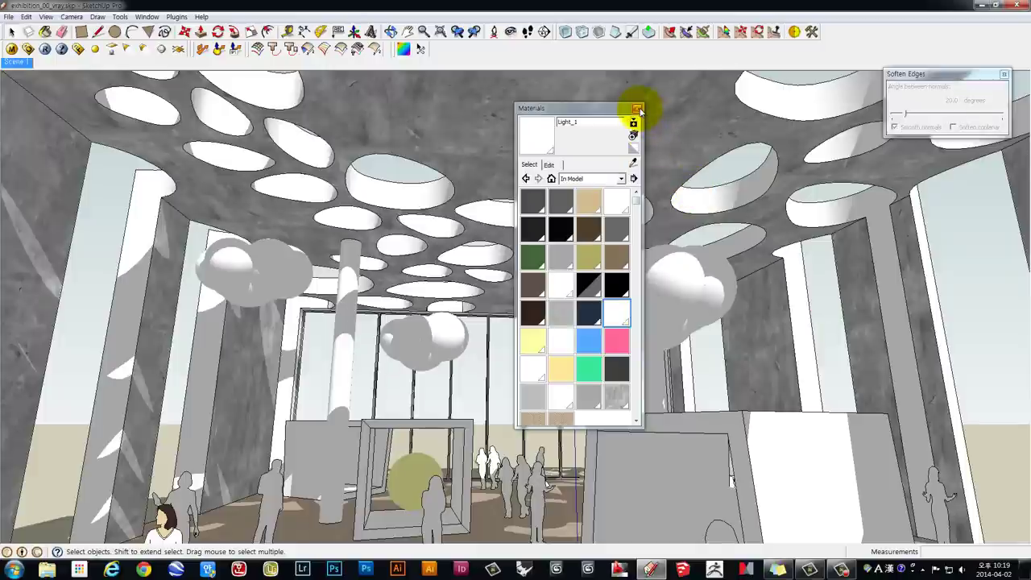
pyautogui.click(637, 108)
pyautogui.moveTo(698, 364)
pyautogui.mouseDown(button='middle')
pyautogui.moveTo(590, 371)
pyautogui.moveTo(714, 349)
pyautogui.mouseUp(button='middle')
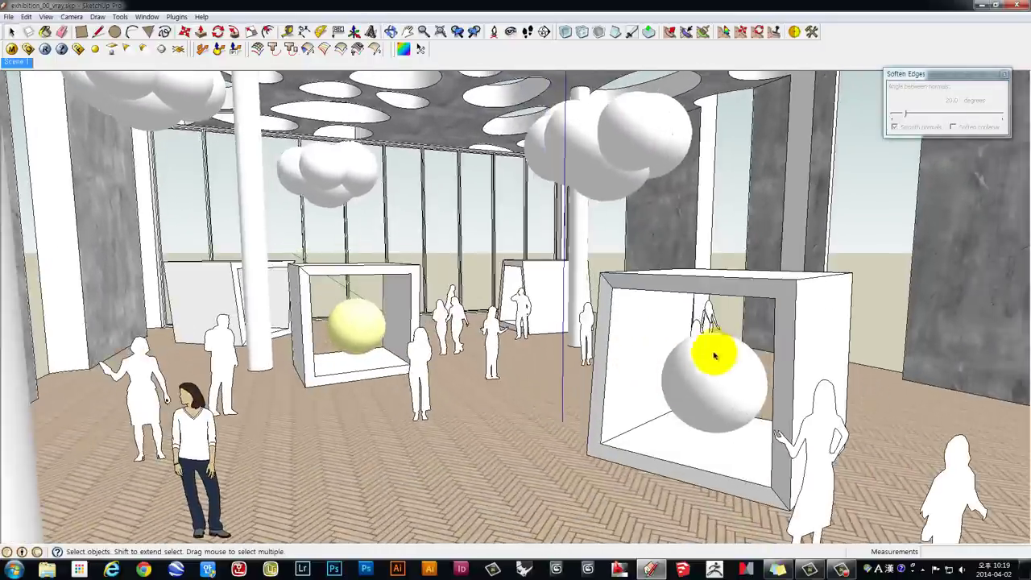
# - Open the group of the sphere in the right display box for editing
pyautogui.click(721, 379)
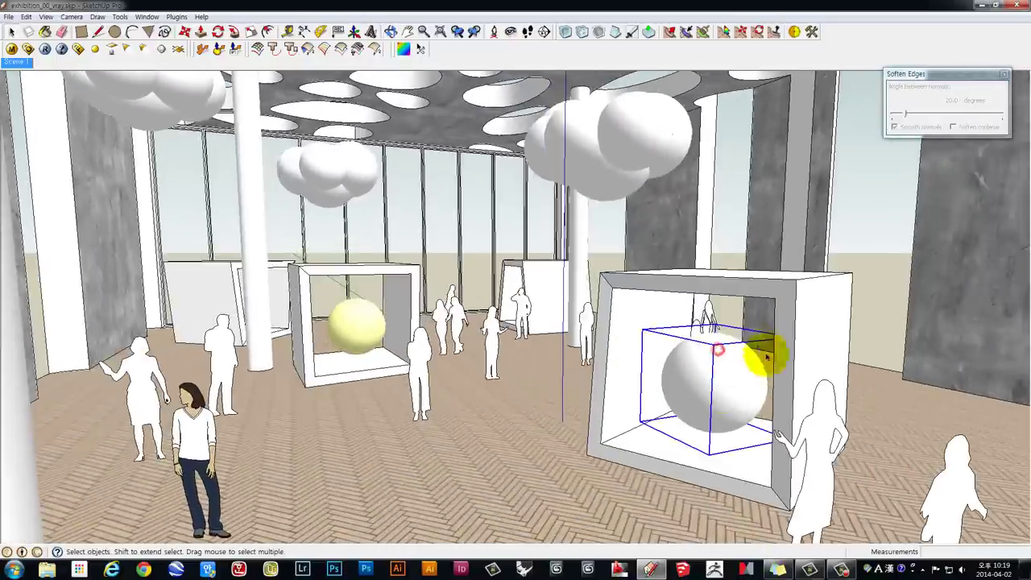
pyautogui.doubleClick(730, 364)
pyautogui.click(727, 364)
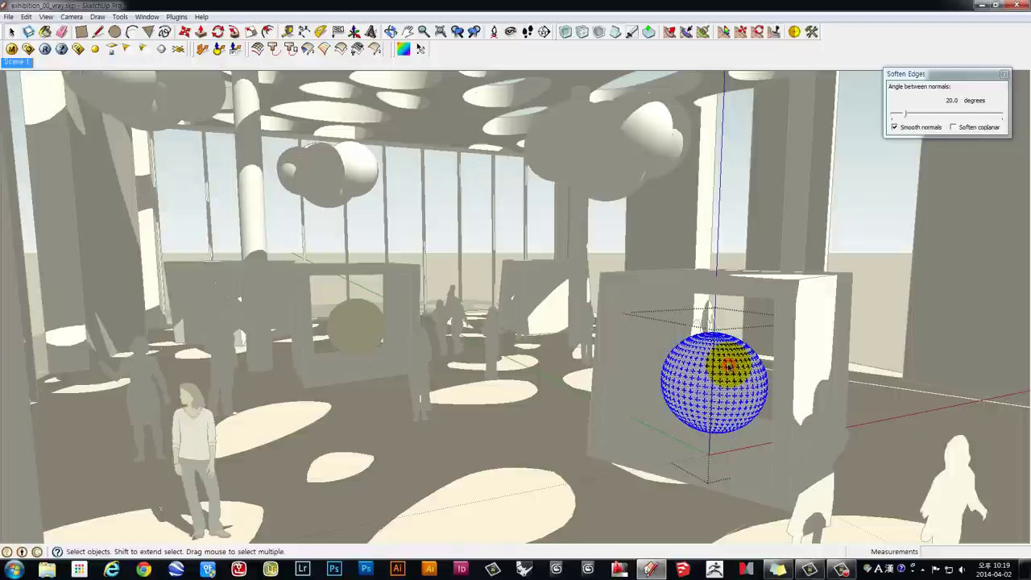
pyautogui.rightClick(728, 364)
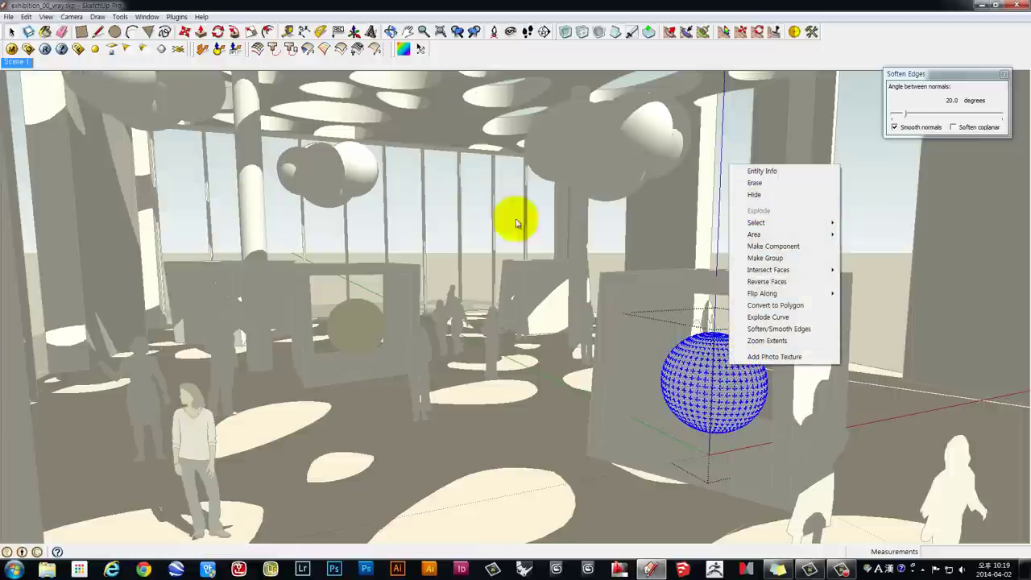
pyautogui.click(484, 212)
pyautogui.click(481, 214)
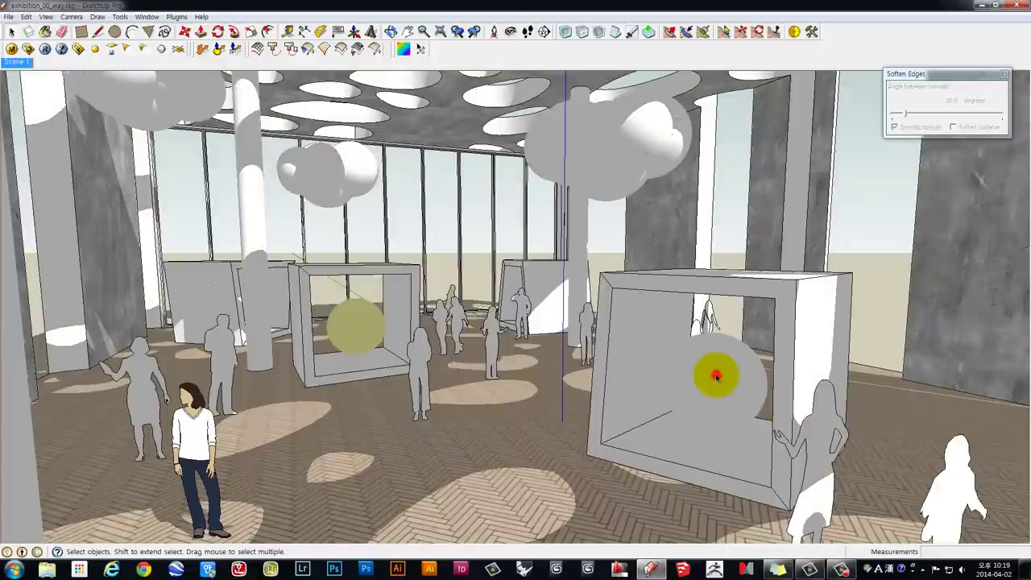
pyautogui.doubleClick(716, 376)
pyautogui.click(714, 368)
# - Paint the sphere with the yellow Light_2 material from the Materials browser
pyautogui.click(147, 16)
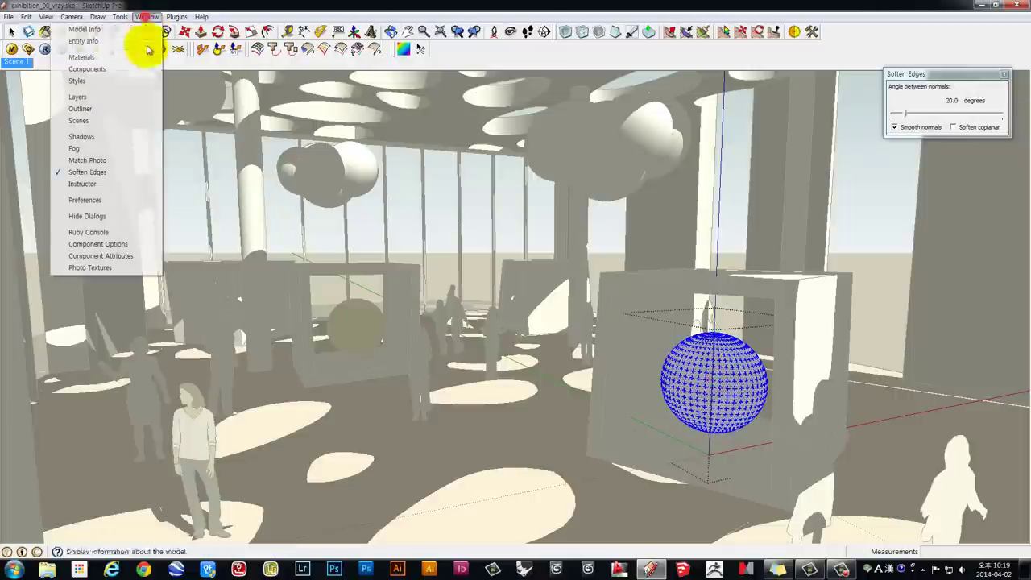
pyautogui.click(97, 54)
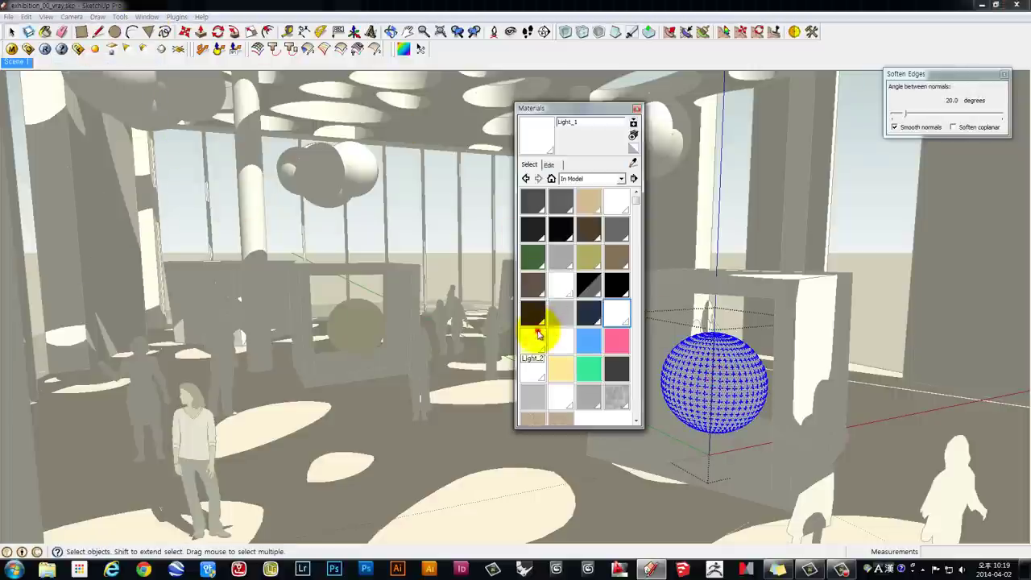
pyautogui.click(532, 340)
pyautogui.click(712, 369)
pyautogui.moveTo(707, 367); pyautogui.dragTo(712, 354, button='middle')
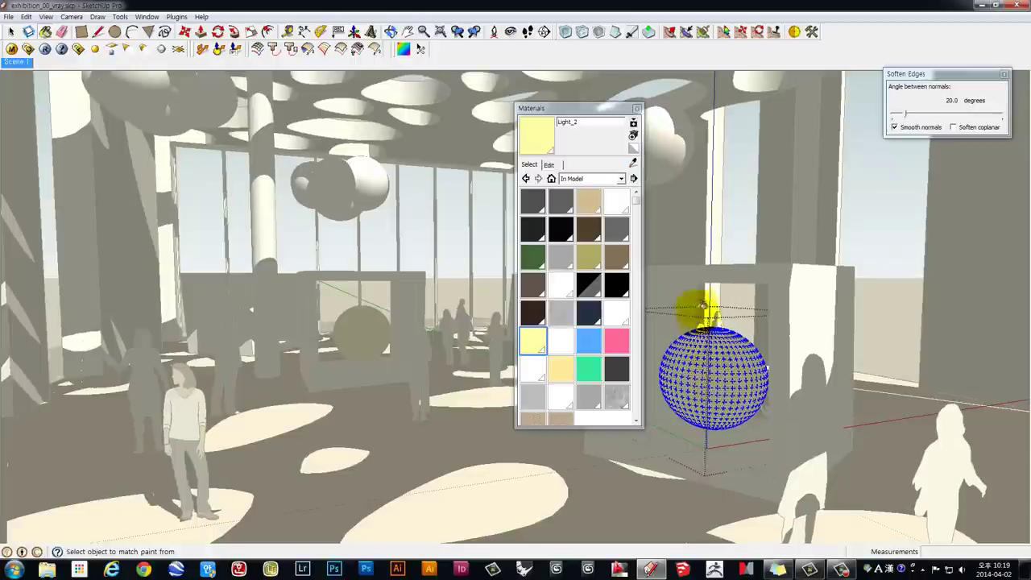
pyautogui.click(636, 110)
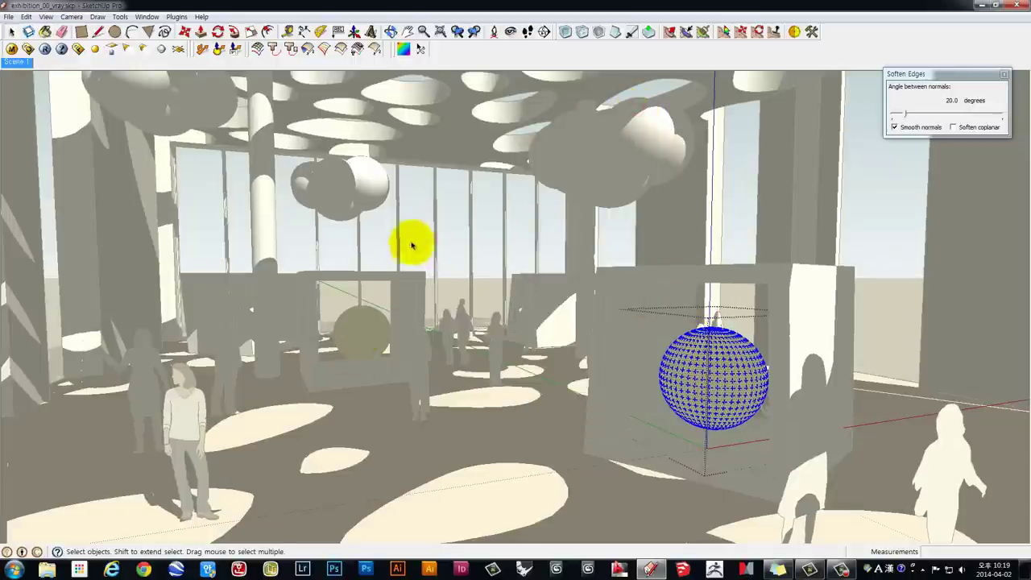
pyautogui.click(417, 238)
# - Zoom in on the sphere in the left display box and open its group
pyautogui.click(355, 342)
pyautogui.scroll(3, 357, 330)
pyautogui.scroll(3, 360, 329)
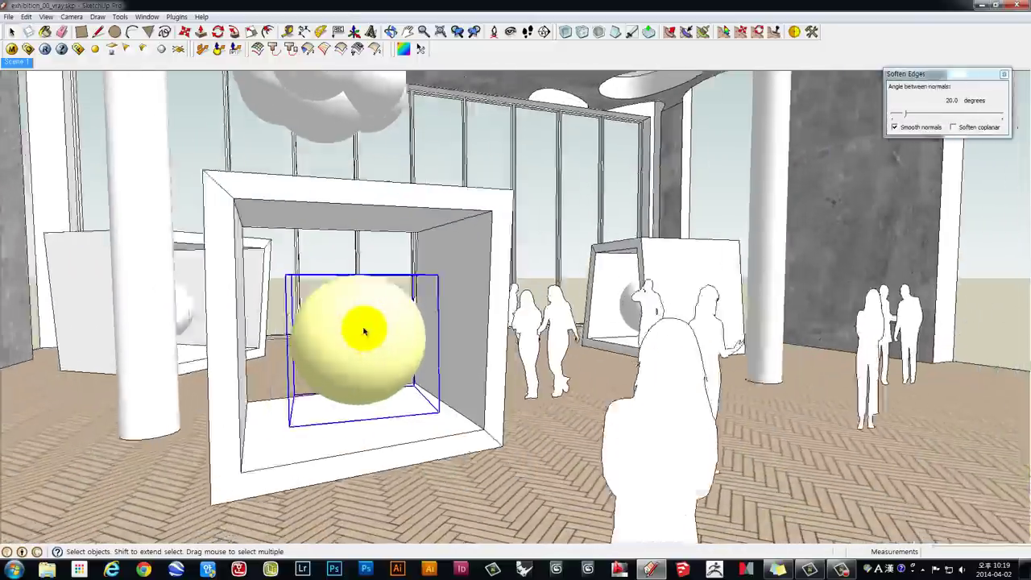
pyautogui.scroll(2, 395, 341)
pyautogui.scroll(2, 444, 377)
pyautogui.rightClick(392, 339)
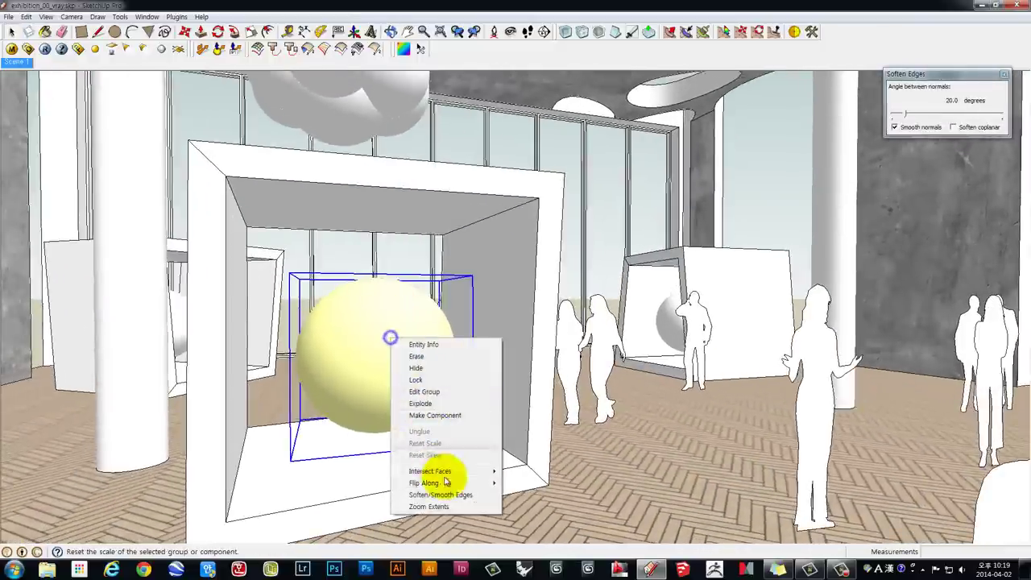
pyautogui.click(368, 293)
pyautogui.doubleClick(369, 294)
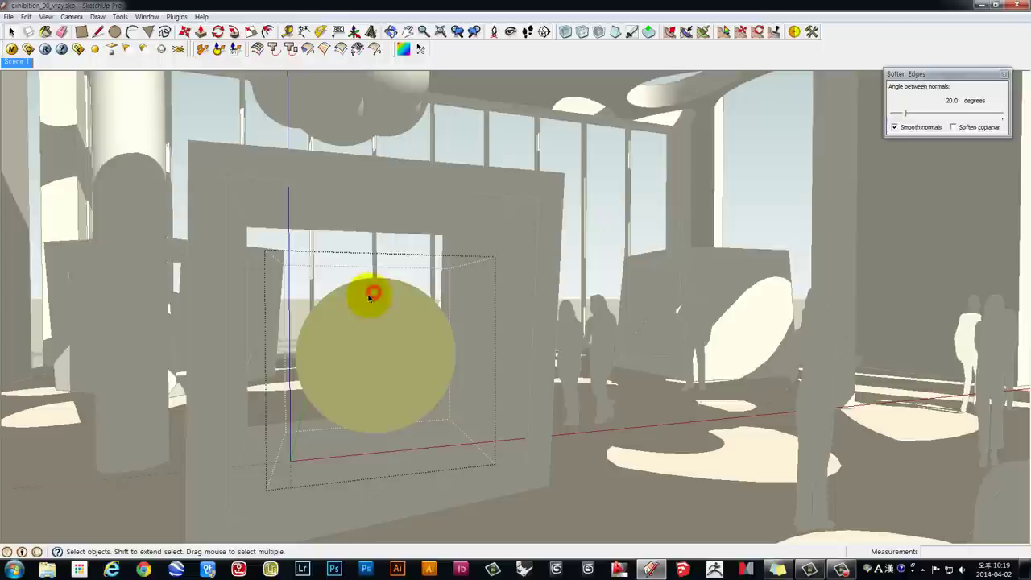
# - Select the metal material in the V-Ray Material Editor
pyautogui.click(13, 48)
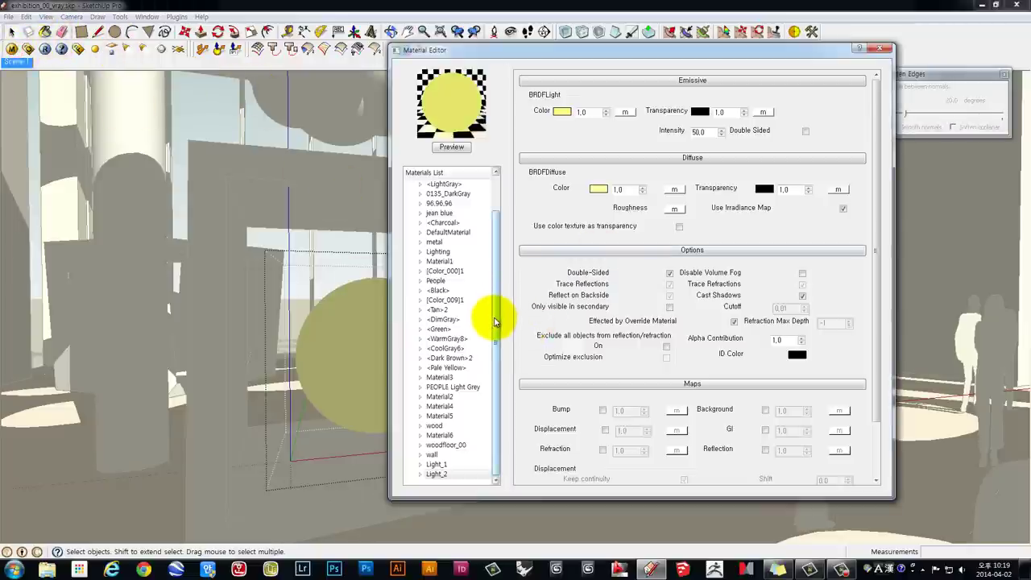
pyautogui.click(495, 345)
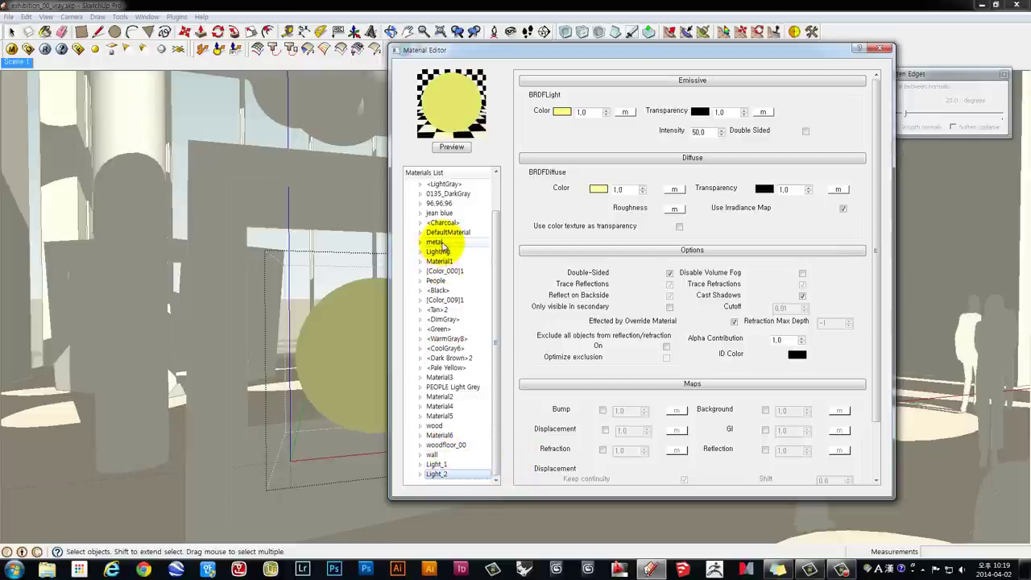
pyautogui.click(436, 242)
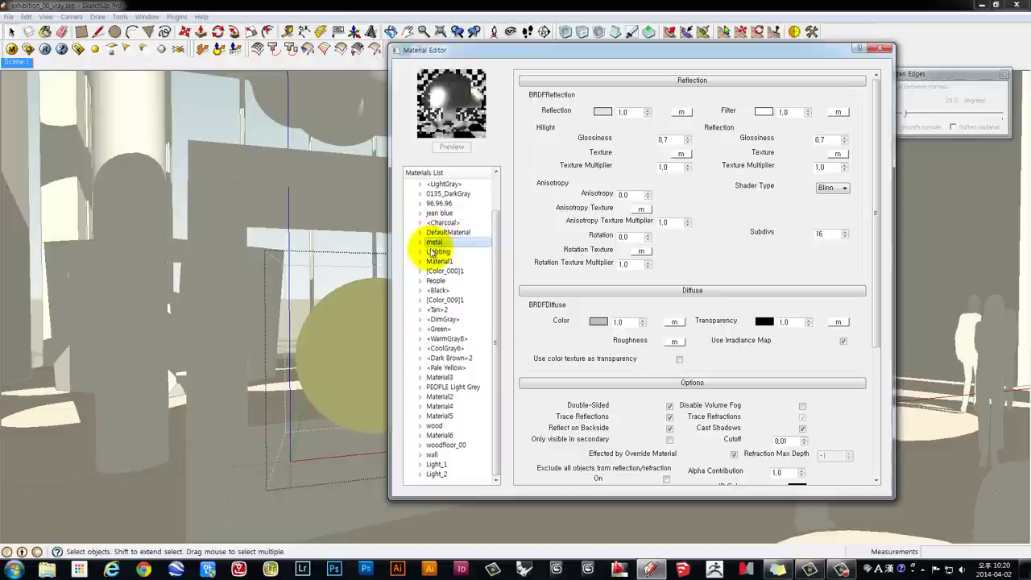
pyautogui.moveTo(573, 58); pyautogui.dragTo(678, 63)
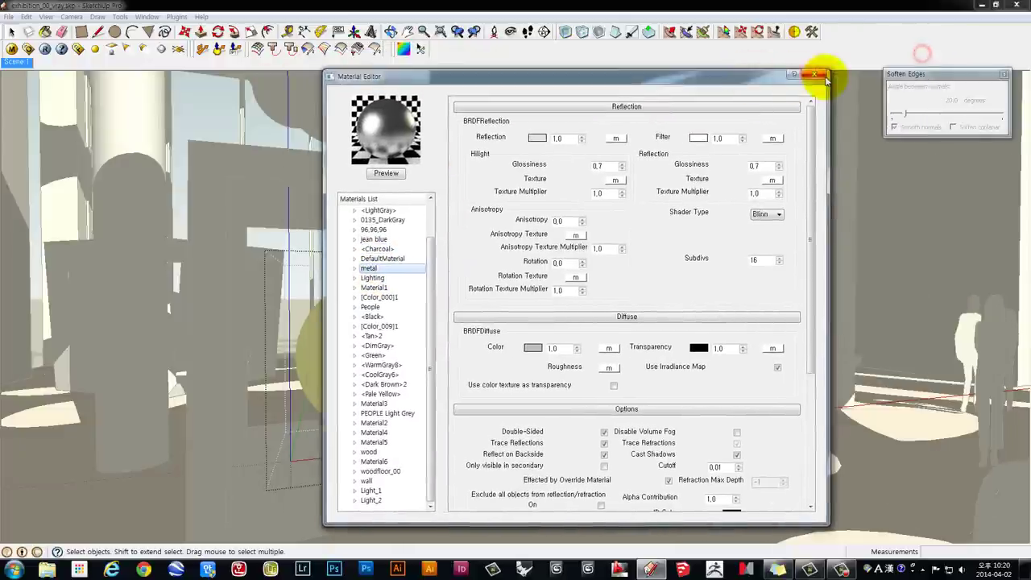
pyautogui.click(838, 74)
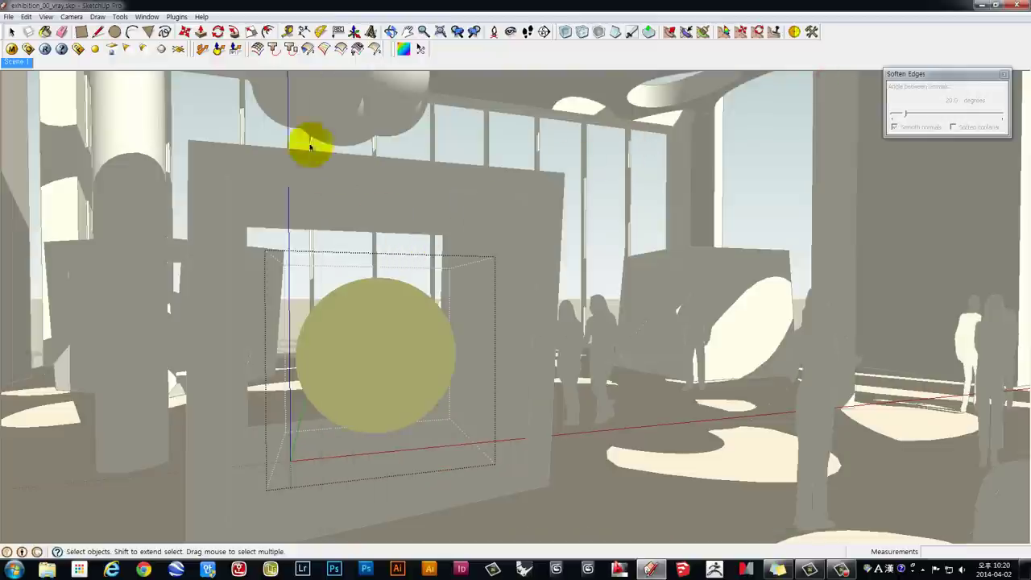
# - Paint the sphere with the grey metal material from the Materials browser
pyautogui.click(146, 16)
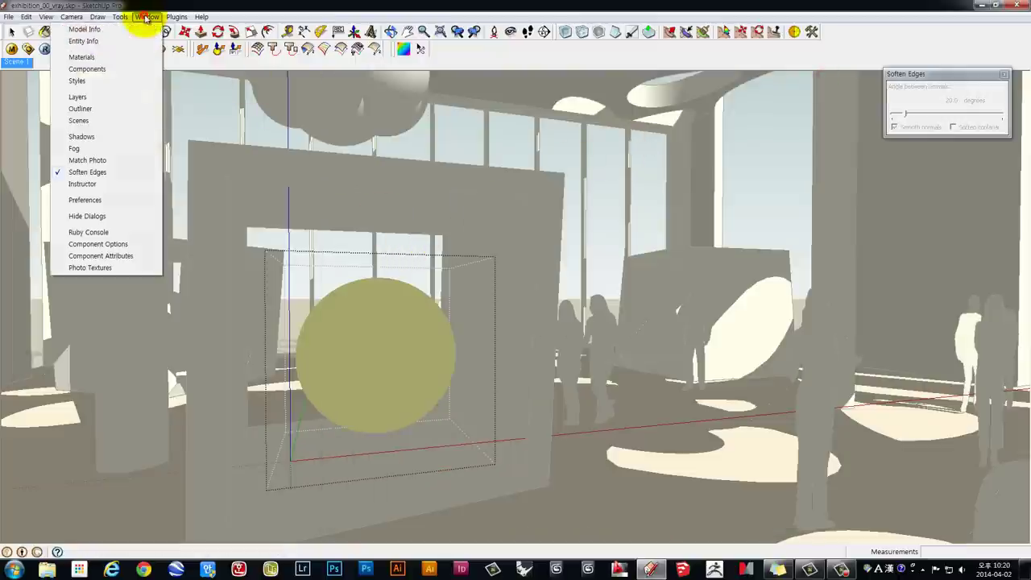
pyautogui.click(80, 58)
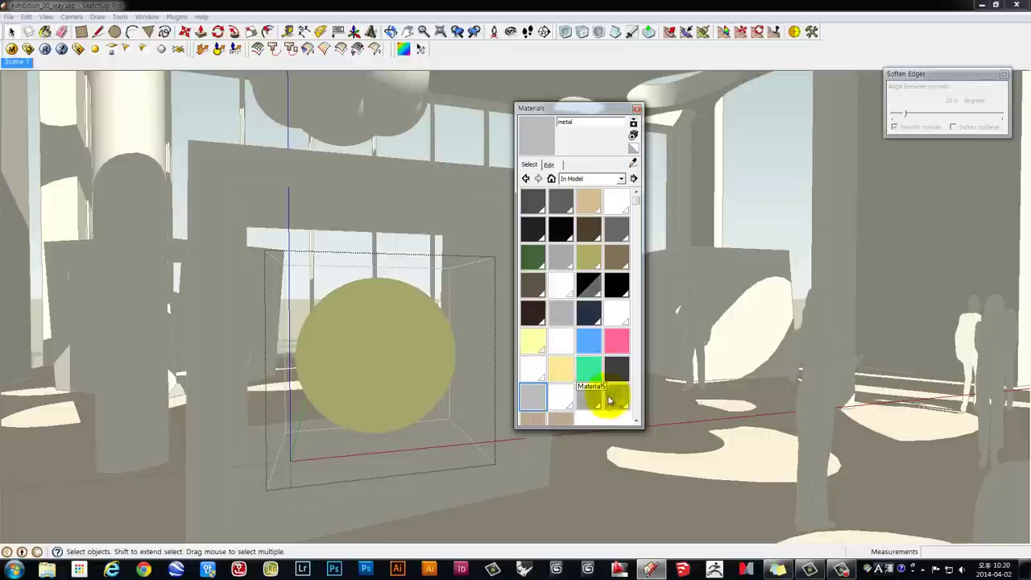
pyautogui.click(392, 332)
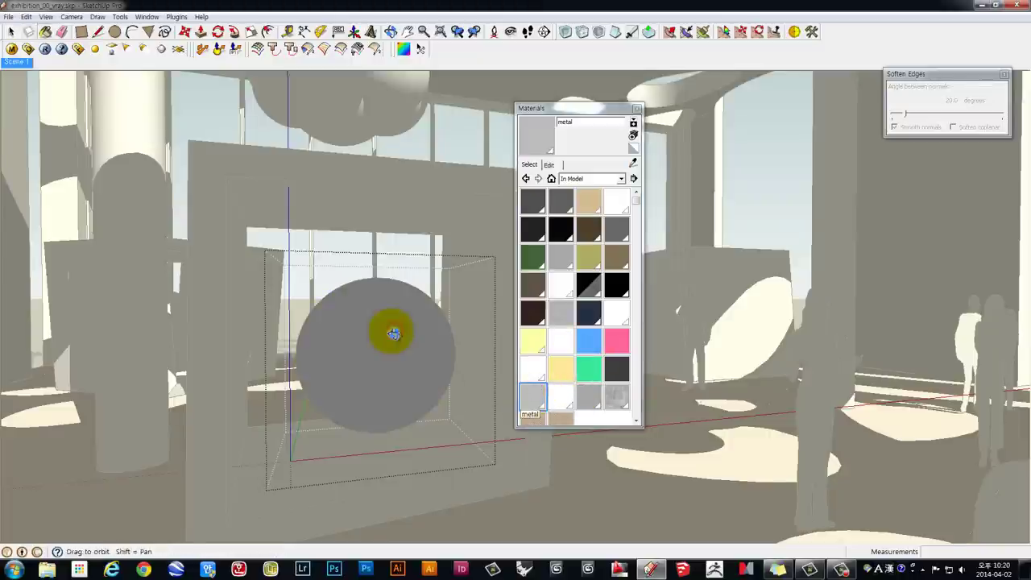
pyautogui.press('space')
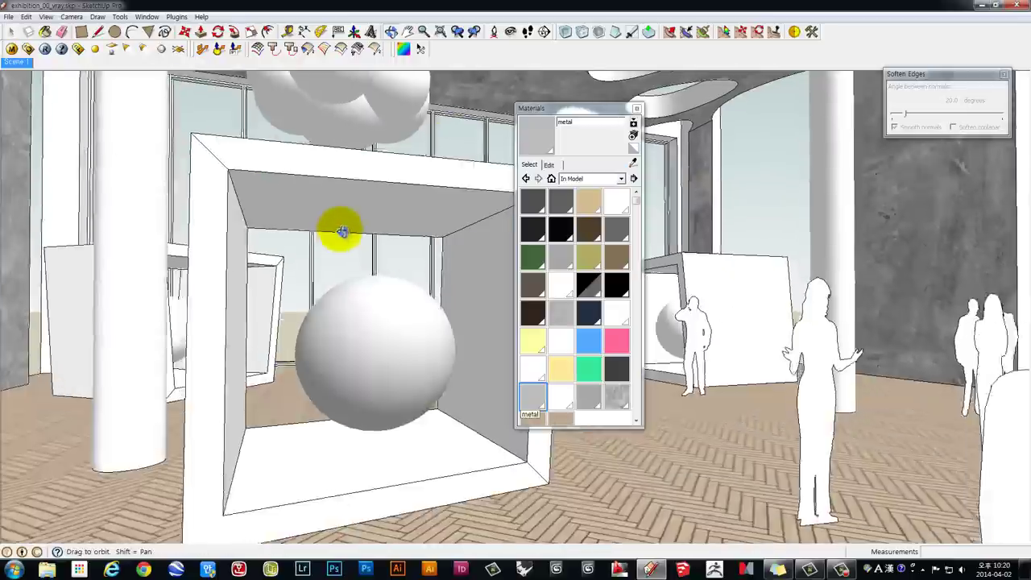
# - Draw a rectangular light slot on the inner ceiling of the display box frame
pyautogui.click(348, 205)
pyautogui.doubleClick(348, 206)
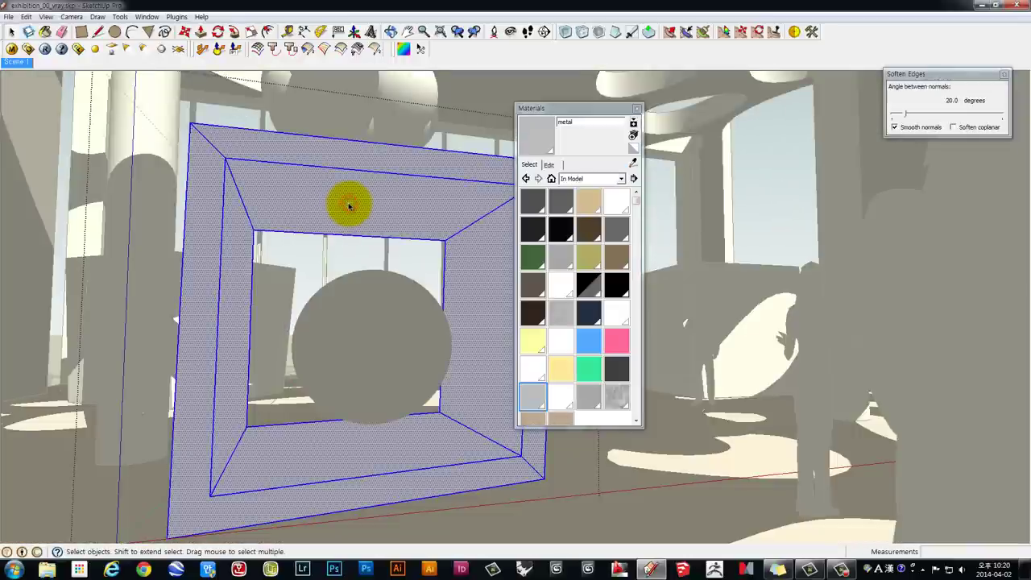
pyautogui.scroll(2, 348, 205)
pyautogui.scroll(2, 331, 177)
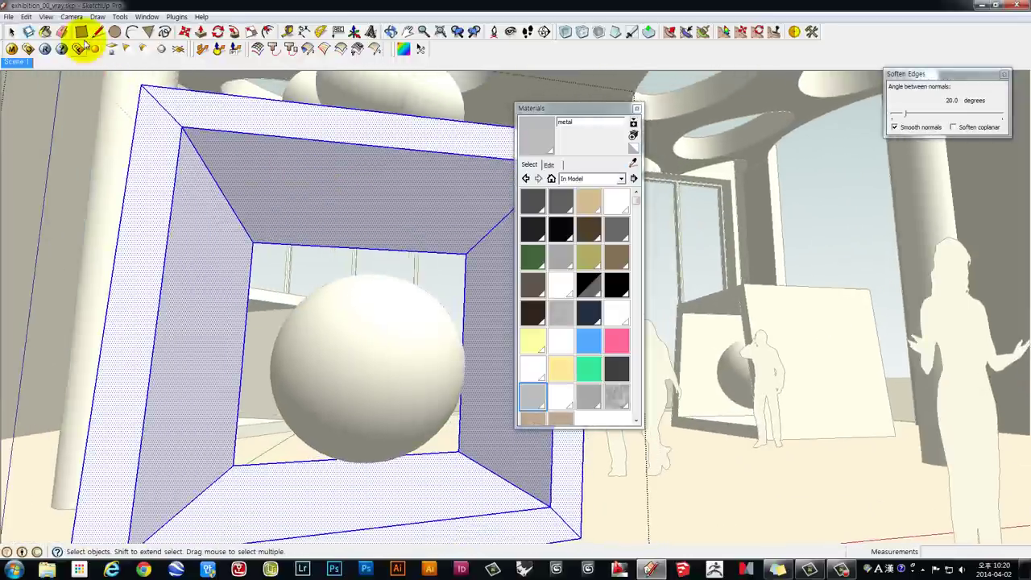
pyautogui.click(81, 32)
pyautogui.click(284, 166)
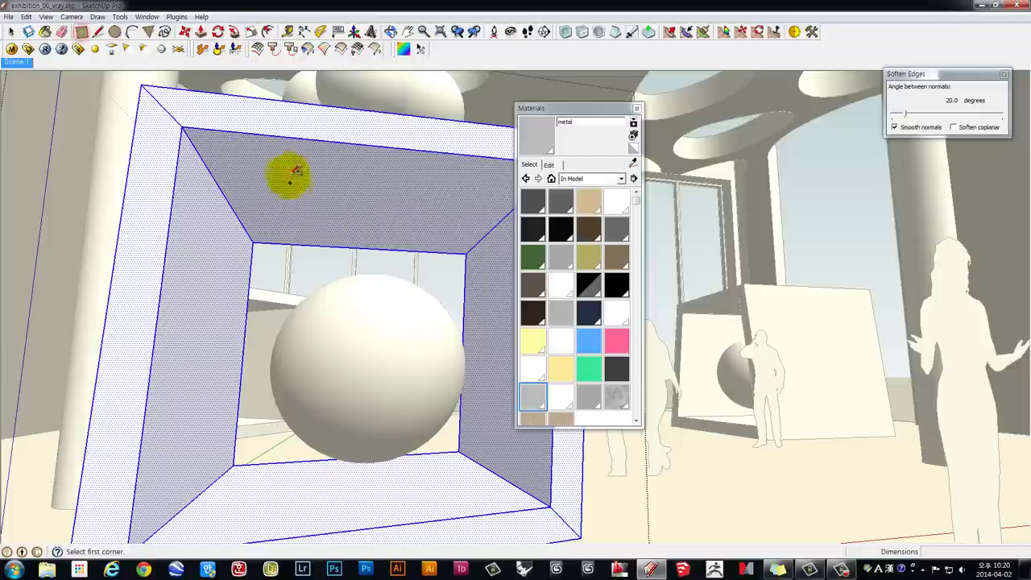
pyautogui.click(336, 229)
pyautogui.press('space')
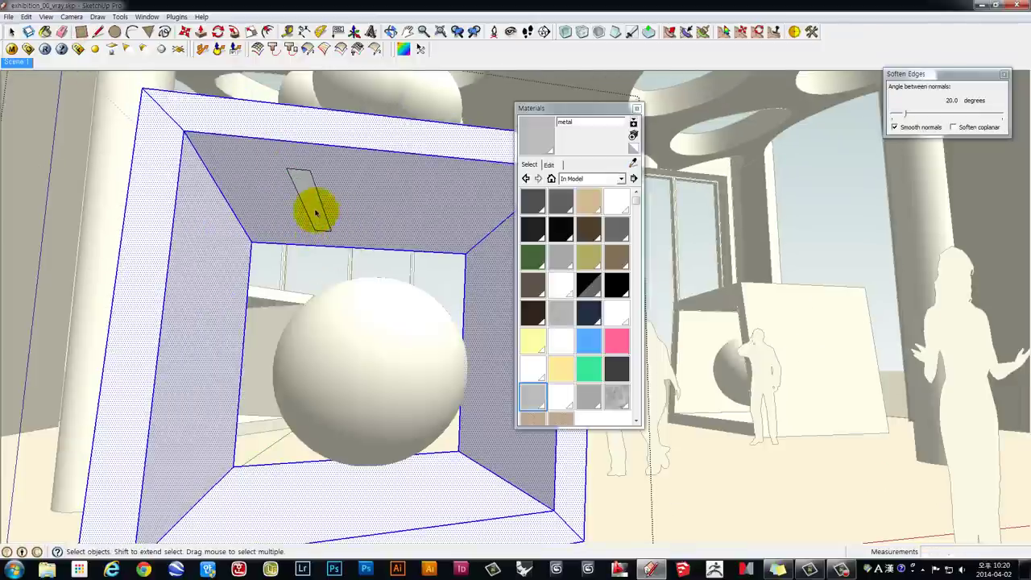
pyautogui.click(314, 209)
# - Copy the ceiling rectangle beside the first and select the slot rectangles
pyautogui.press('m')
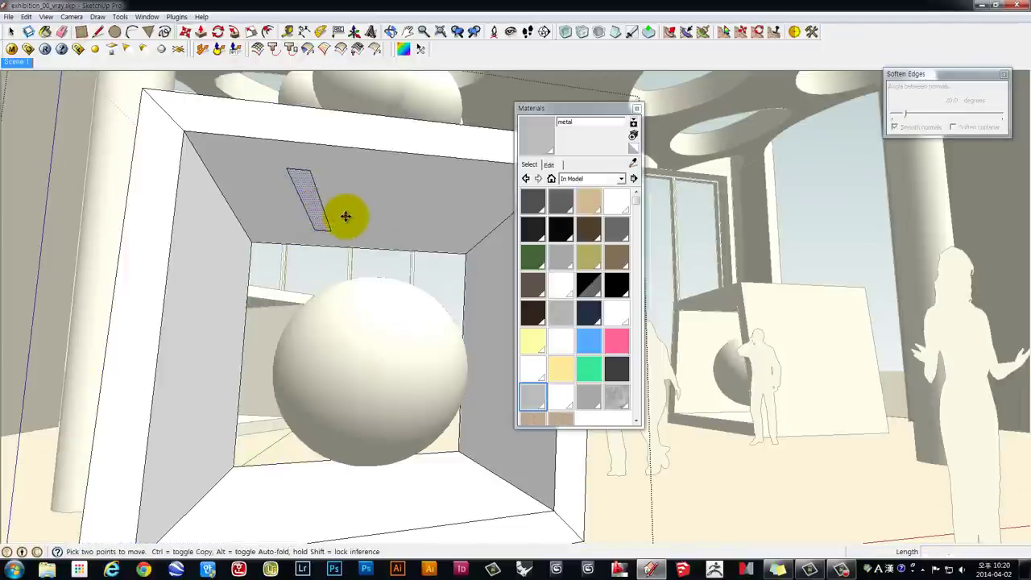
pyautogui.press('ctrl')
pyautogui.click(345, 216)
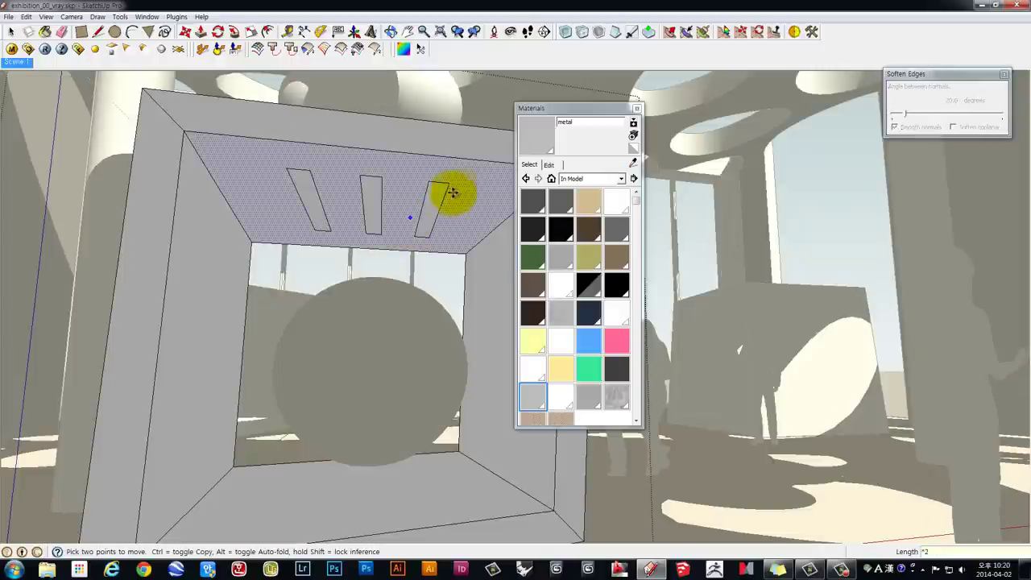
pyautogui.write('*2')
pyautogui.moveTo(449, 188); pyautogui.dragTo(319, 234, button='middle')
pyautogui.press('space')
pyautogui.keyDown('shift'); pyautogui.click(360, 225); pyautogui.keyUp('shift')
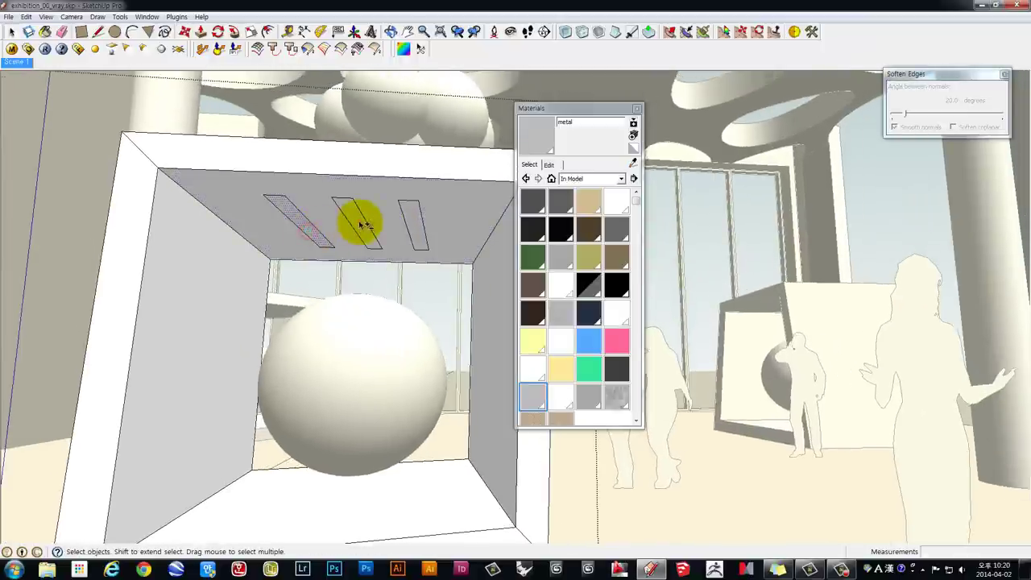
pyautogui.moveTo(404, 267)
pyautogui.mouseDown(button='middle')
pyautogui.moveTo(432, 242)
pyautogui.moveTo(417, 253)
pyautogui.mouseUp(button='middle')
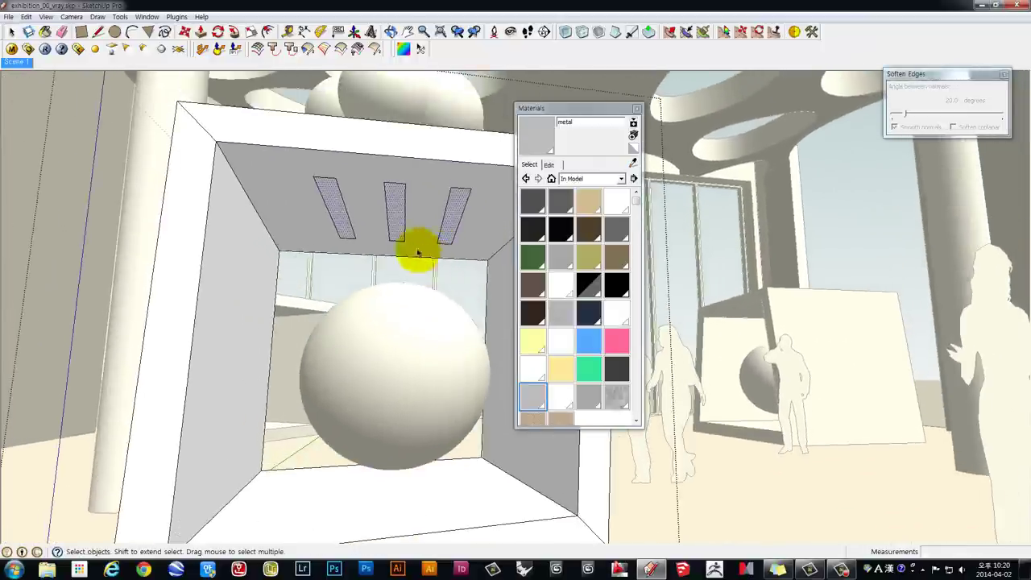
pyautogui.scroll(3, 403, 230)
# - Push/Pull the ceiling slots up to recess them
pyautogui.press('p')
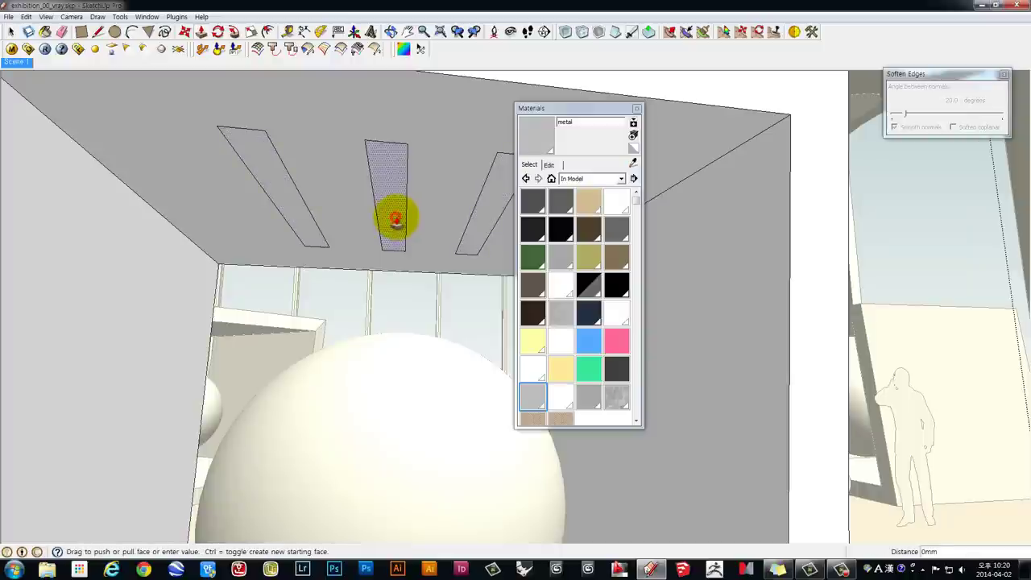
pyautogui.press('space')
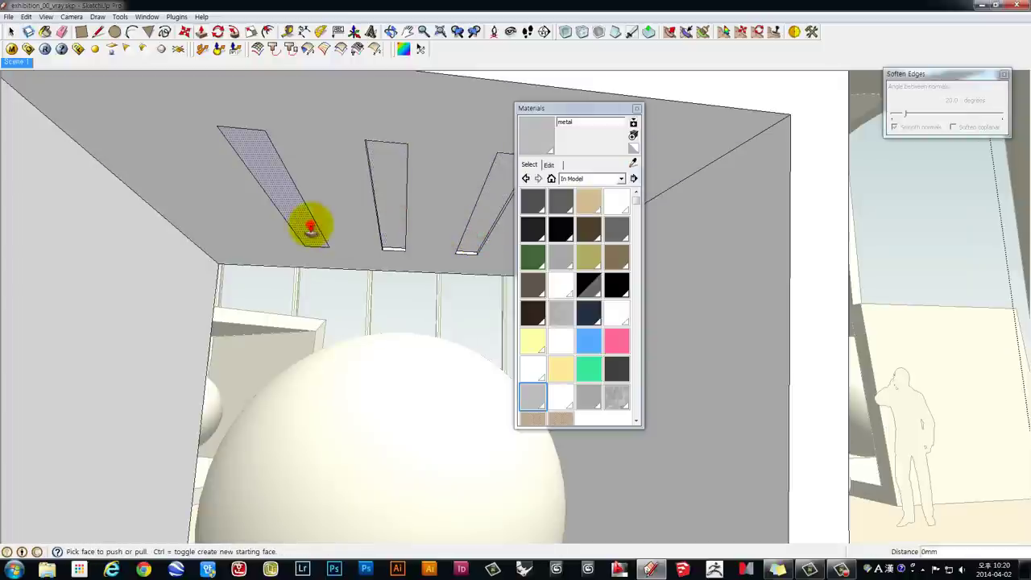
pyautogui.scroll(-2, 311, 228)
pyautogui.scroll(-3, 361, 230)
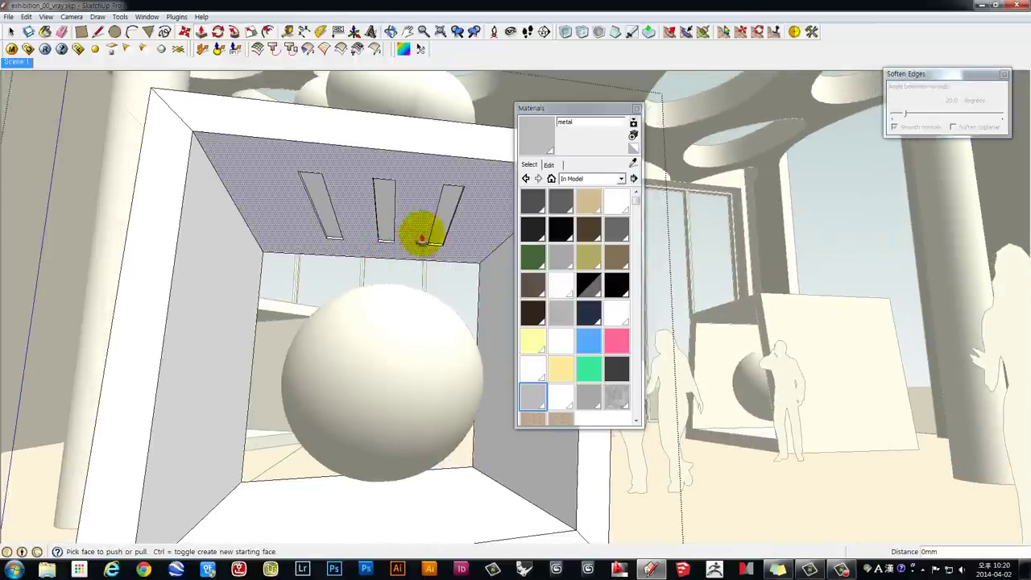
pyautogui.moveTo(421, 238)
pyautogui.mouseDown(button='middle')
pyautogui.moveTo(395, 173)
pyautogui.moveTo(325, 214)
pyautogui.moveTo(198, 246)
pyautogui.mouseUp(button='middle')
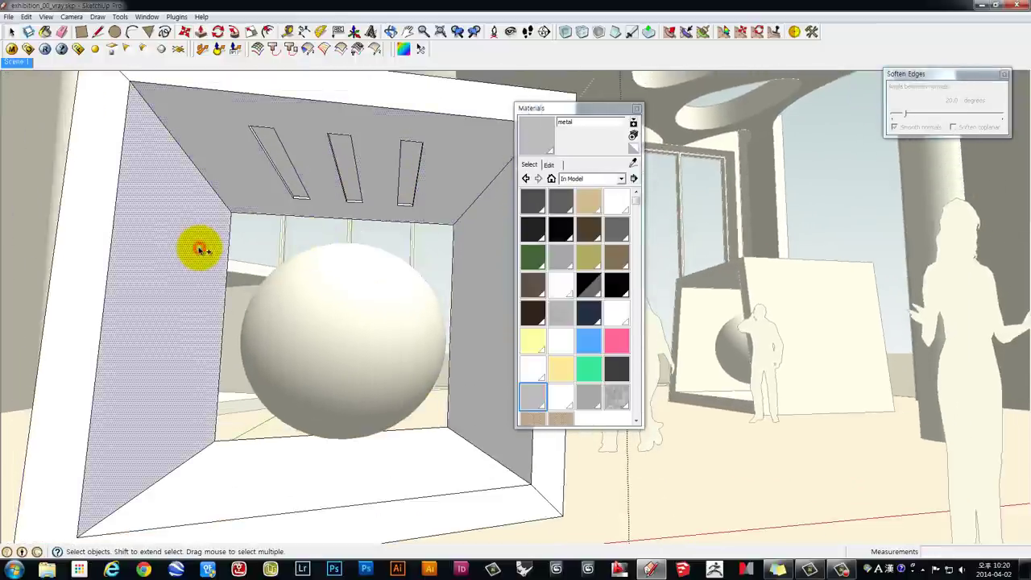
# - Paint the whole open box with the blue Material1
pyautogui.tripleClick(198, 250)
pyautogui.click(588, 341)
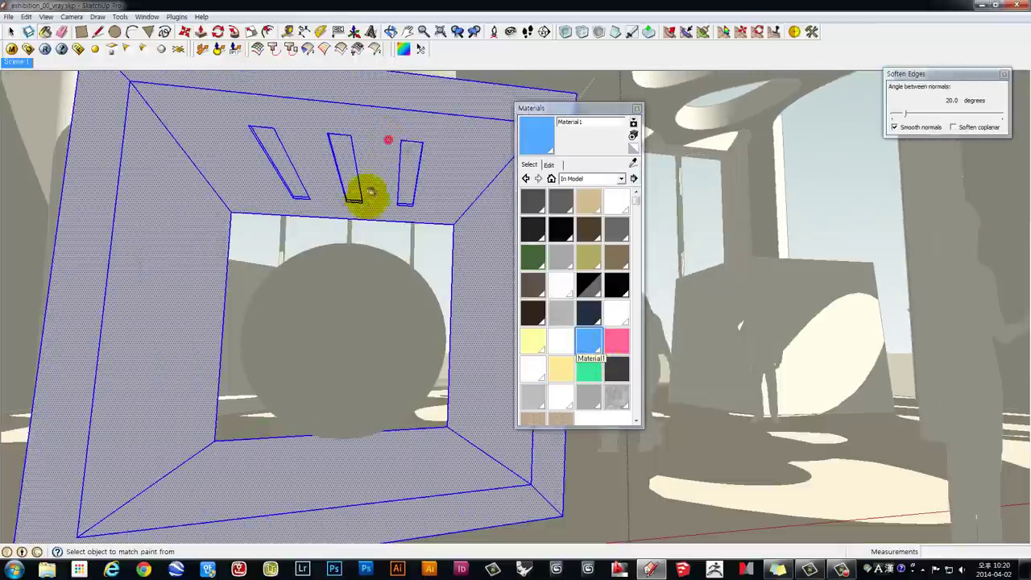
pyautogui.click(370, 191)
pyautogui.moveTo(379, 208); pyautogui.dragTo(395, 201, button='middle')
pyautogui.press('space')
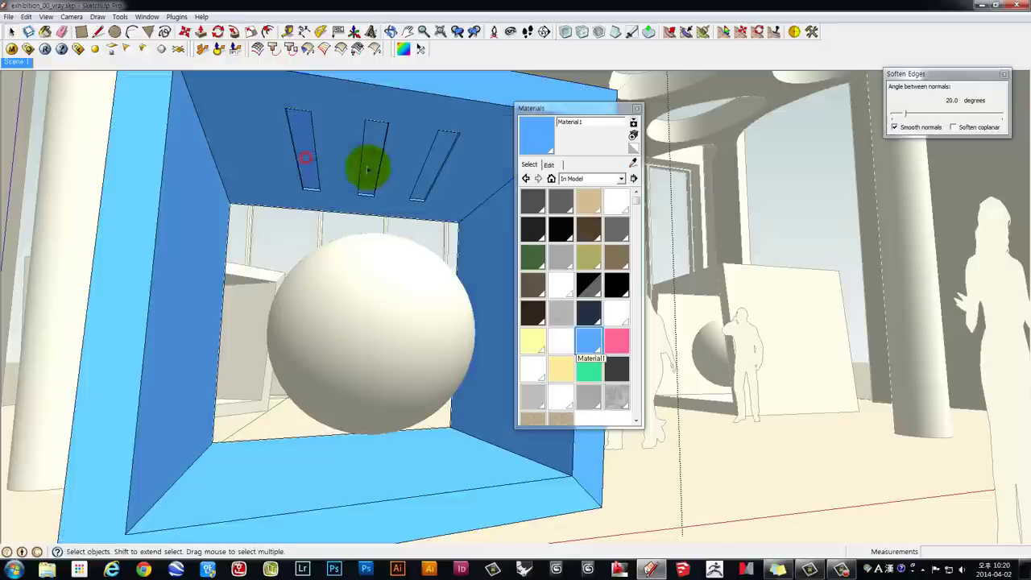
# - Paint the three ceiling slots with the Lighting material
pyautogui.keyDown('shift'); pyautogui.click(371, 158); pyautogui.keyUp('shift')
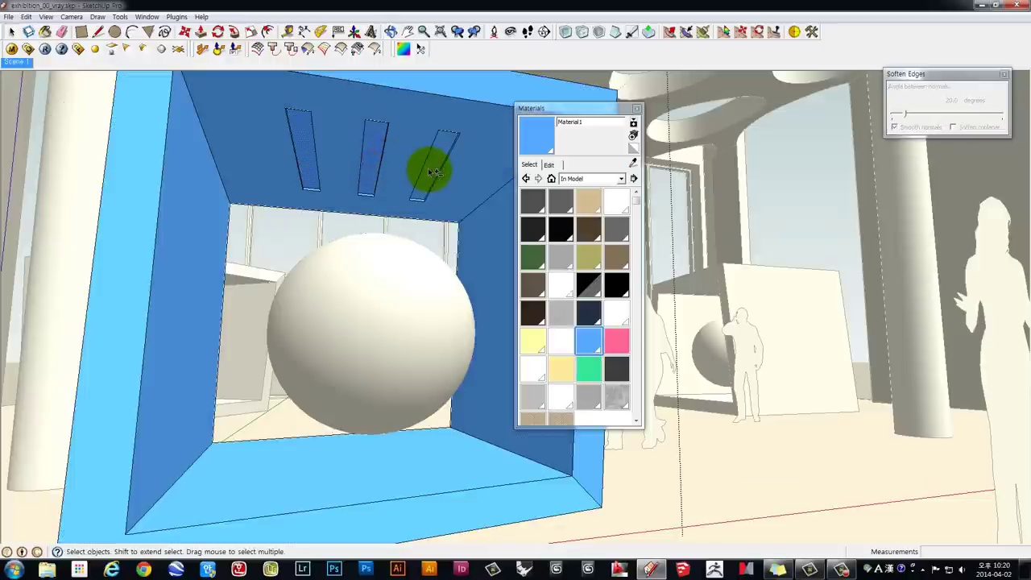
pyautogui.moveTo(460, 207); pyautogui.dragTo(402, 219, button='middle')
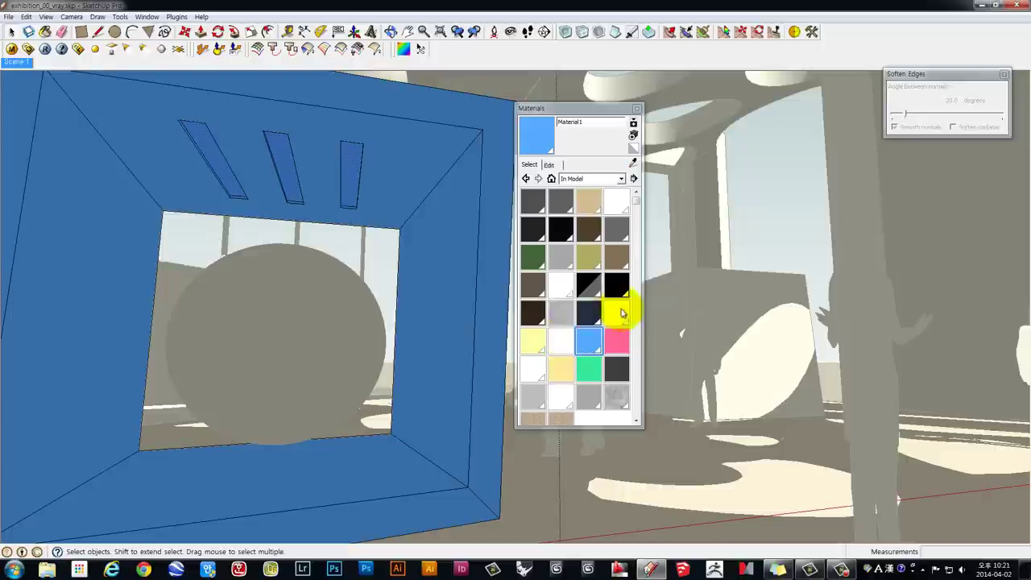
pyautogui.click(564, 344)
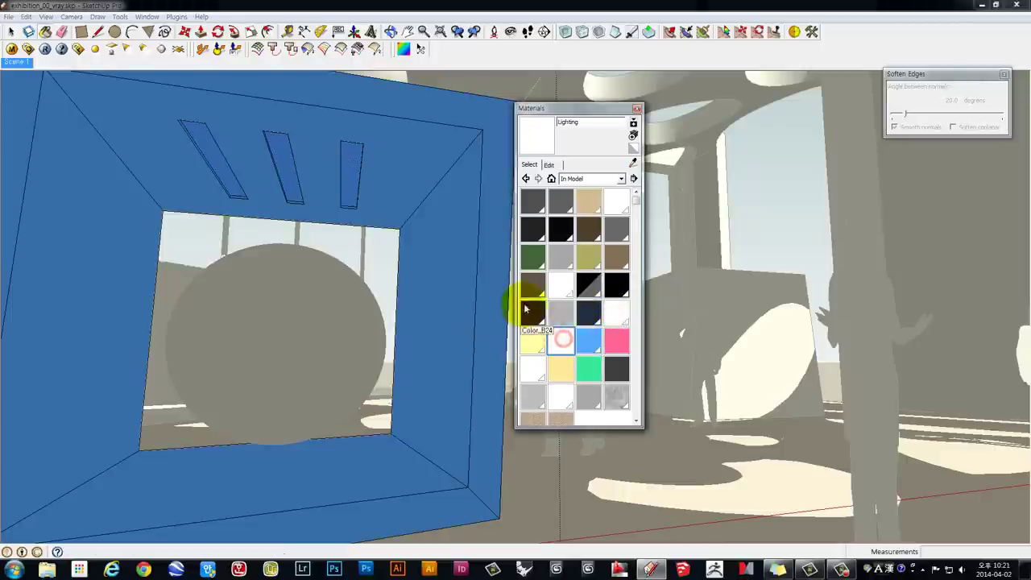
pyautogui.click(358, 167)
pyautogui.moveTo(349, 230)
pyautogui.mouseDown(button='middle')
pyautogui.moveTo(393, 308)
pyautogui.moveTo(395, 283)
pyautogui.moveTo(312, 87)
pyautogui.mouseUp(button='middle')
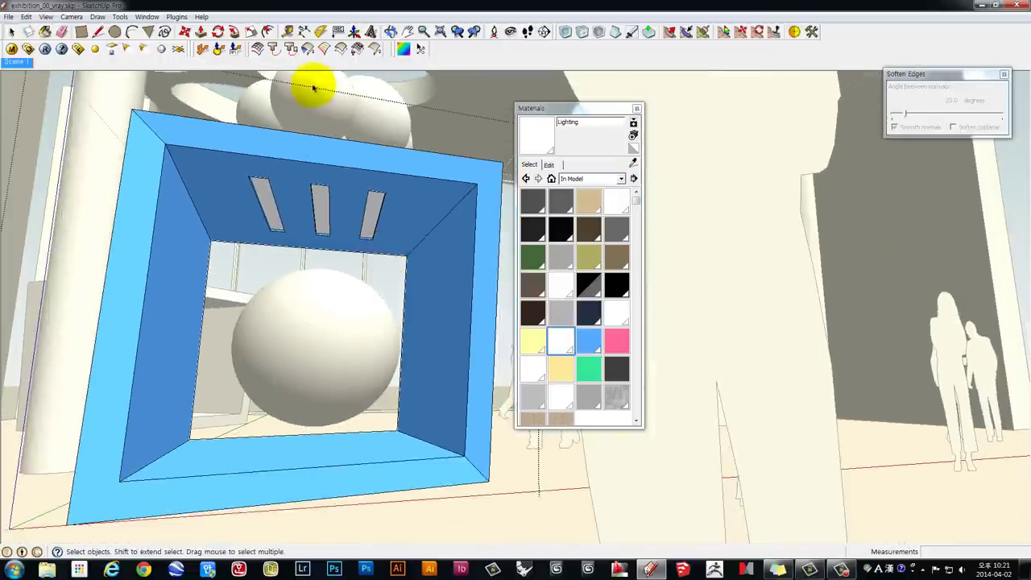
pyautogui.click(44, 48)
pyautogui.click(29, 49)
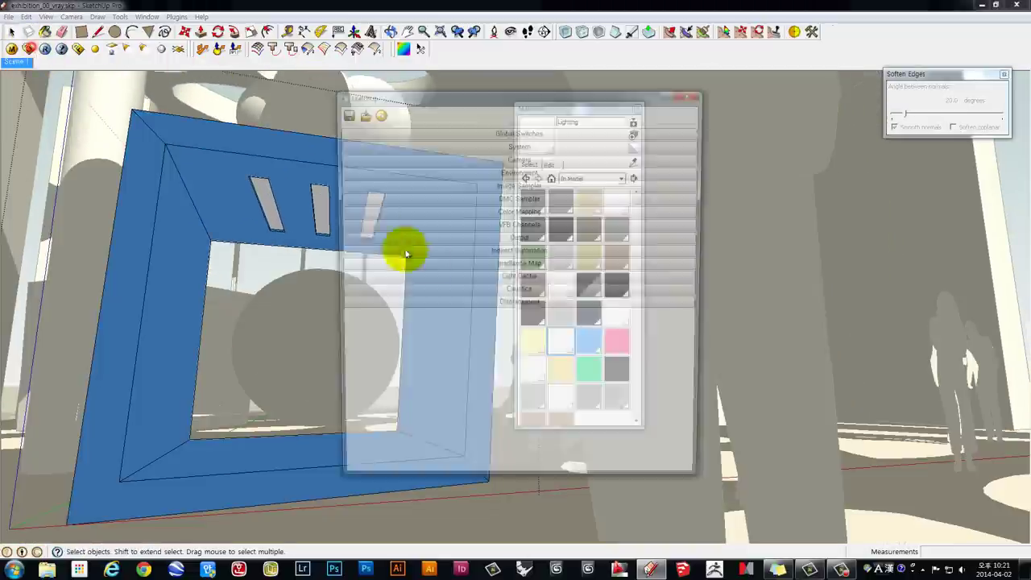
pyautogui.click(693, 93)
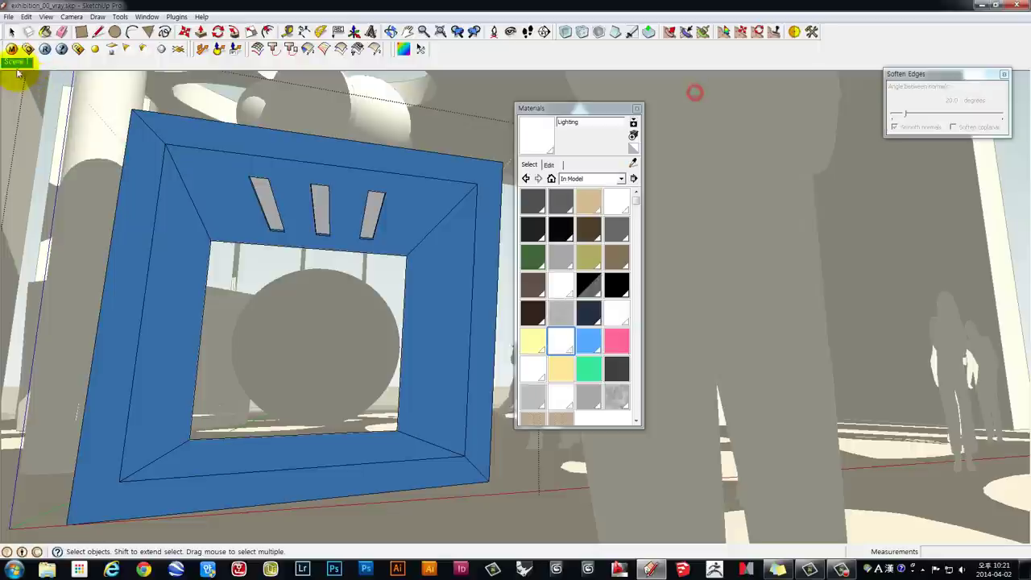
pyautogui.click(14, 50)
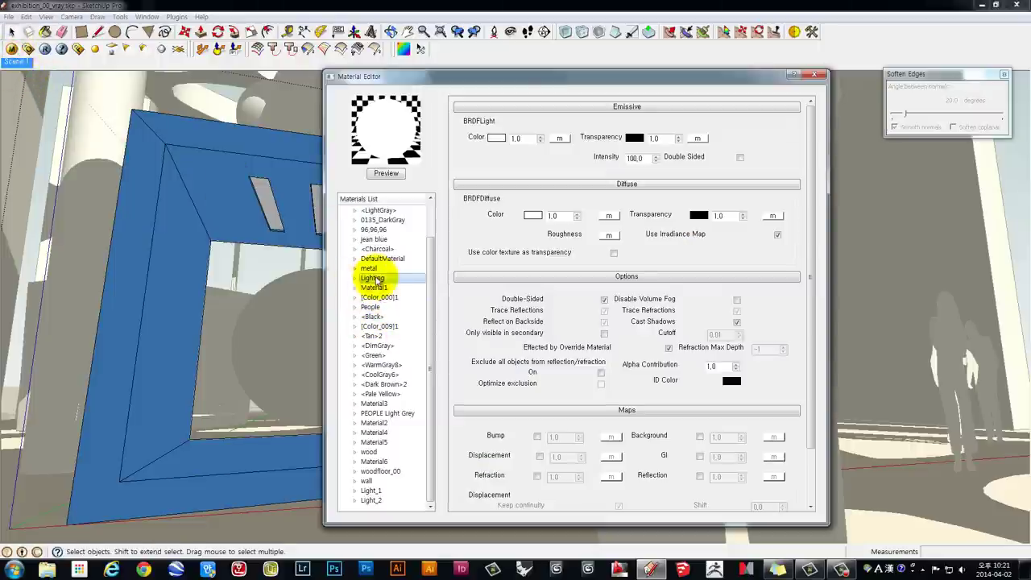
pyautogui.click(373, 287)
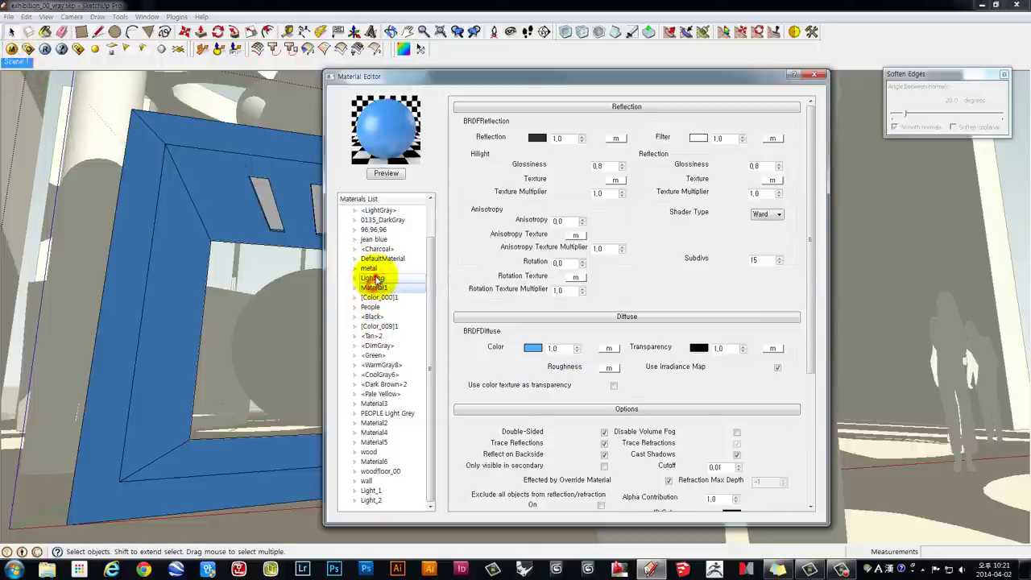
pyautogui.click(373, 278)
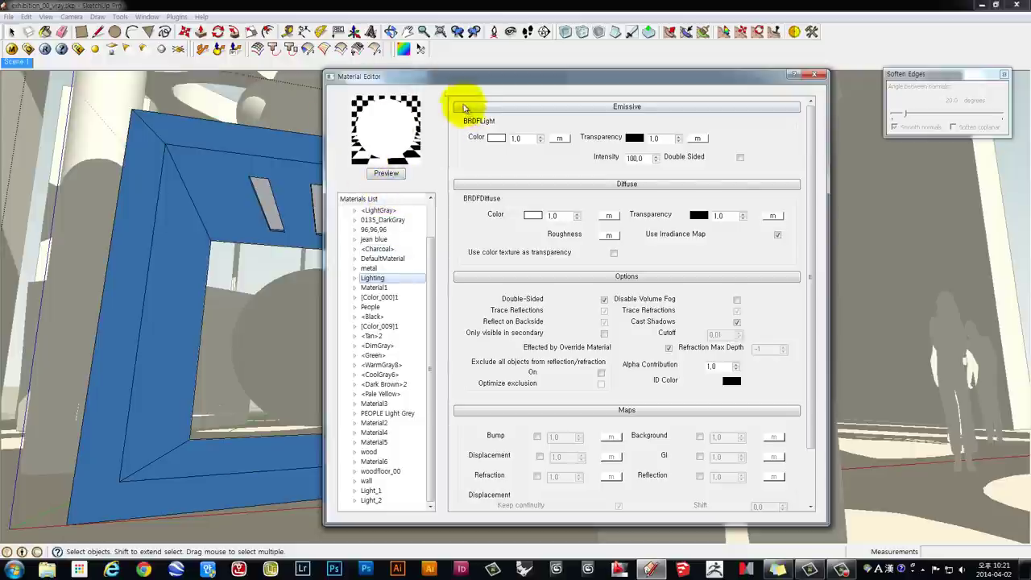
pyautogui.doubleClick(648, 158)
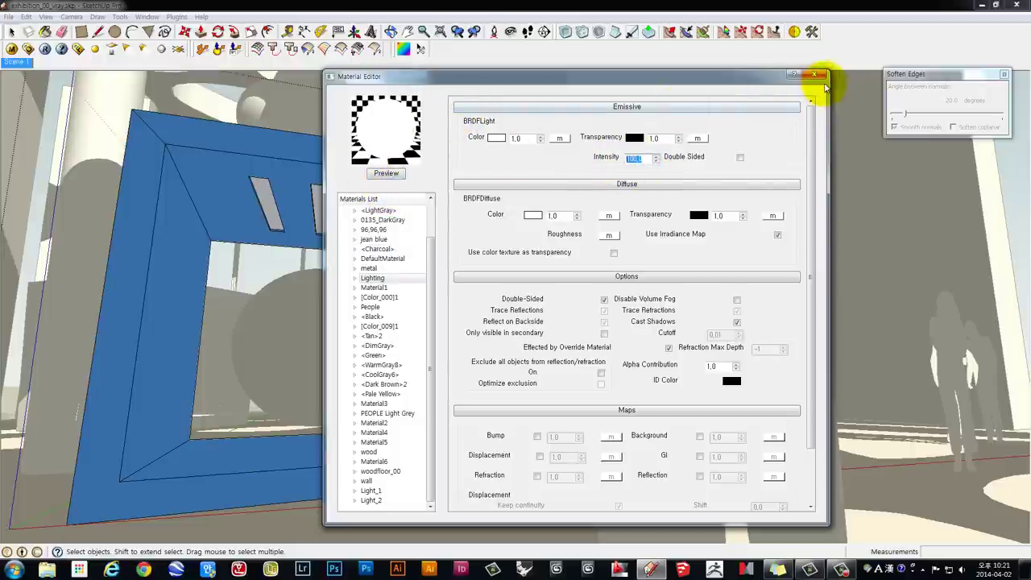
pyautogui.click(814, 74)
# - Open the left white box group and paint it with pink Material2
pyautogui.moveTo(230, 200); pyautogui.dragTo(286, 234, button='middle')
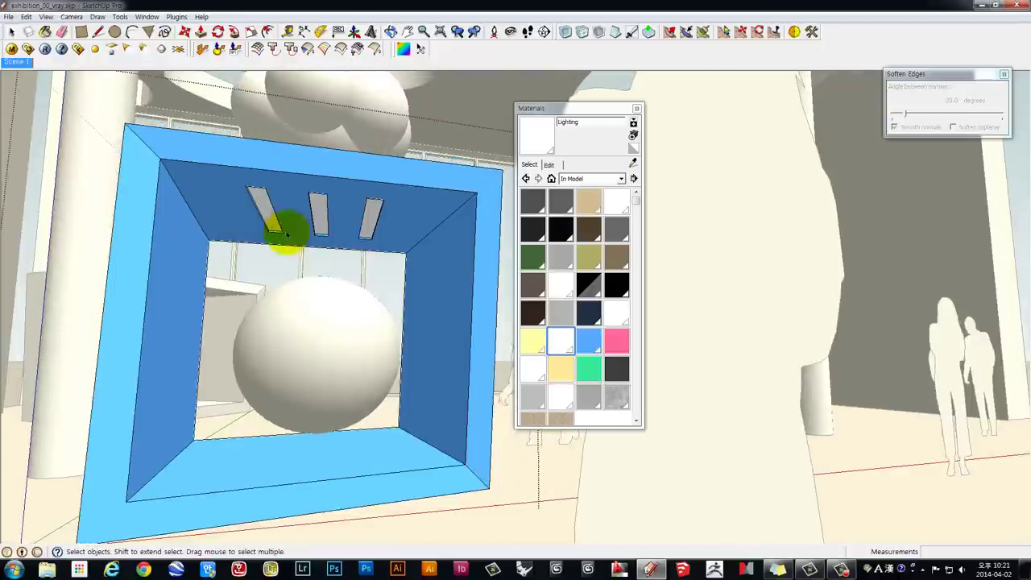
pyautogui.moveTo(231, 185); pyautogui.dragTo(295, 334, button='middle')
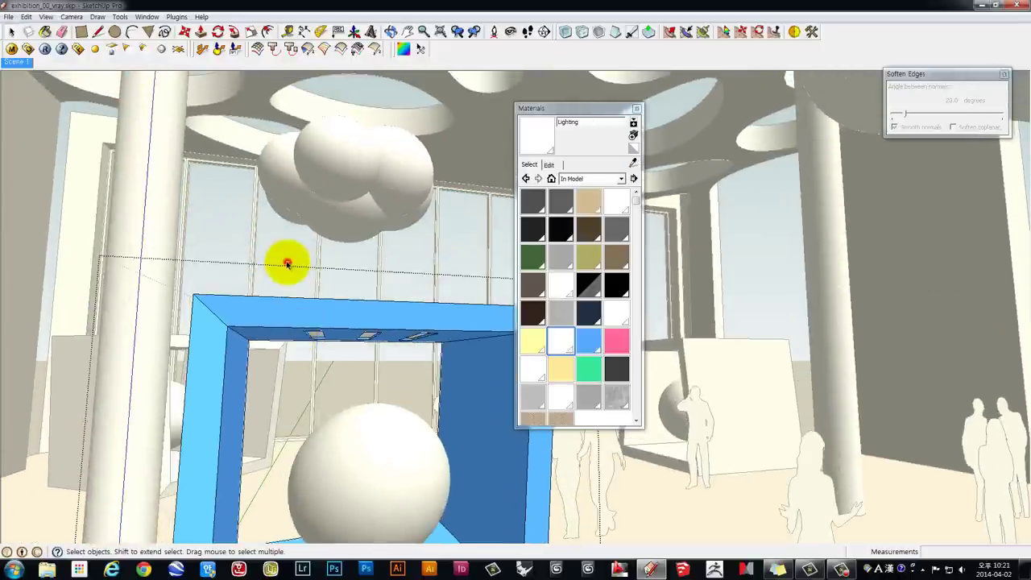
pyautogui.moveTo(287, 262)
pyautogui.mouseDown(button='middle')
pyautogui.moveTo(302, 300)
pyautogui.moveTo(271, 346)
pyautogui.mouseUp(button='middle')
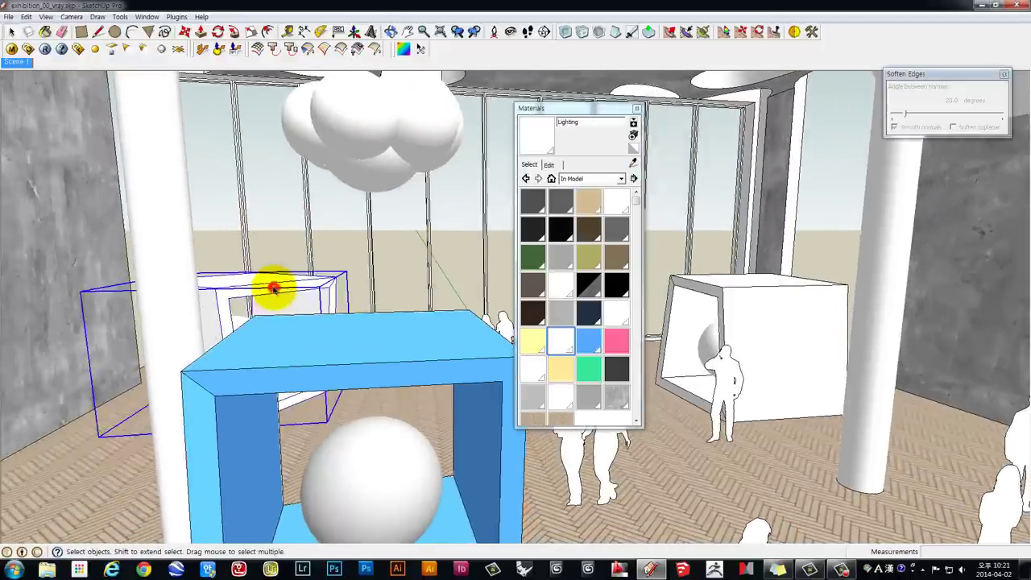
pyautogui.doubleClick(274, 287)
pyautogui.click(614, 345)
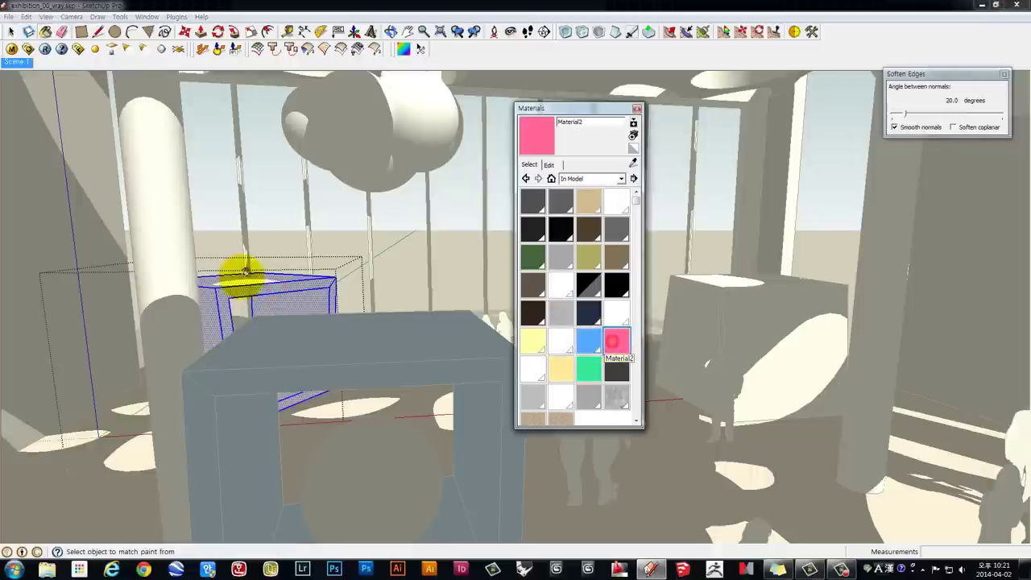
pyautogui.click(341, 287)
pyautogui.scroll(3, 229, 283)
pyautogui.press('space')
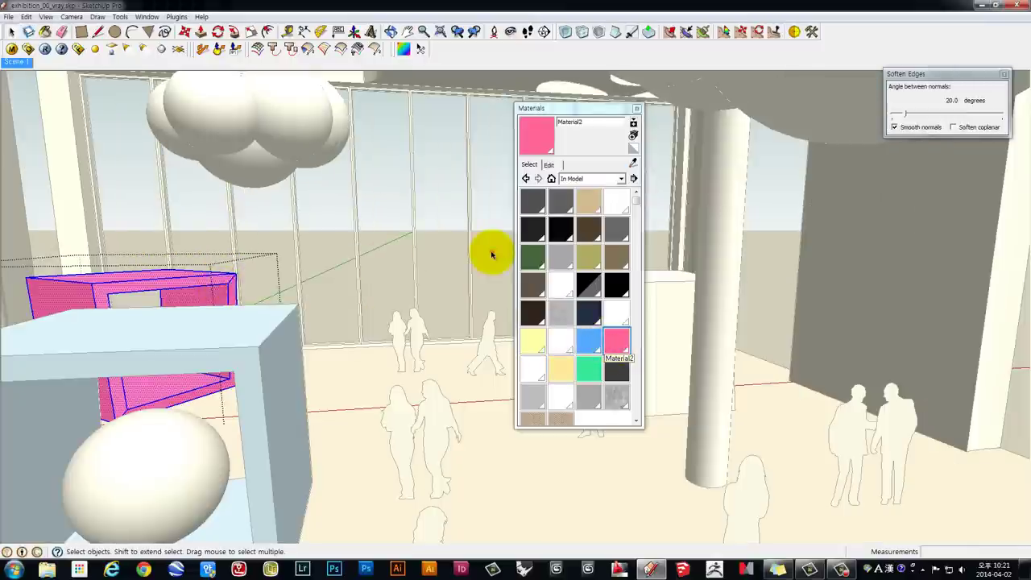
pyautogui.click(490, 263)
# - Paint the cube on the right with green Material5
pyautogui.moveTo(528, 113); pyautogui.dragTo(363, 111)
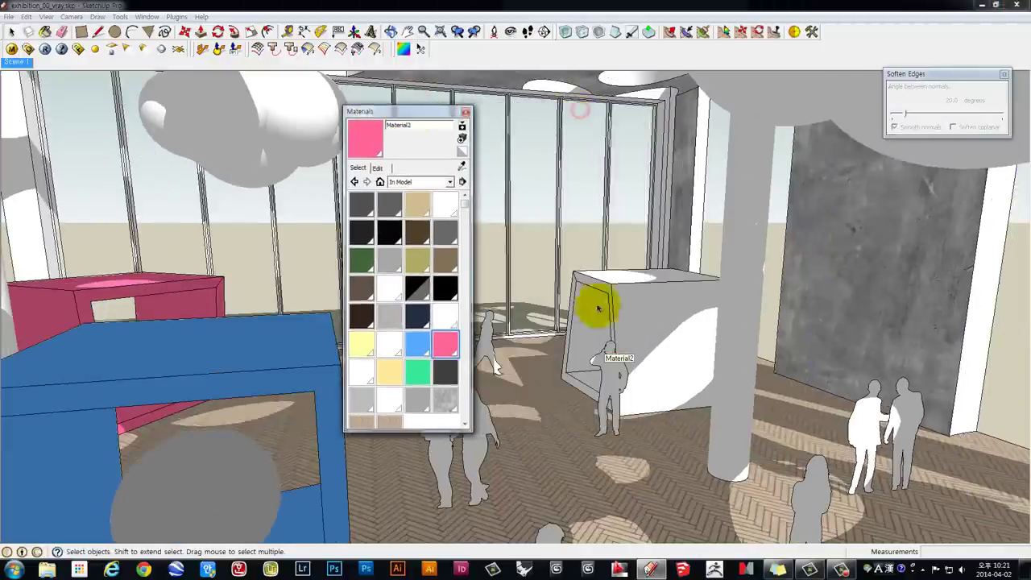
pyautogui.click(674, 315)
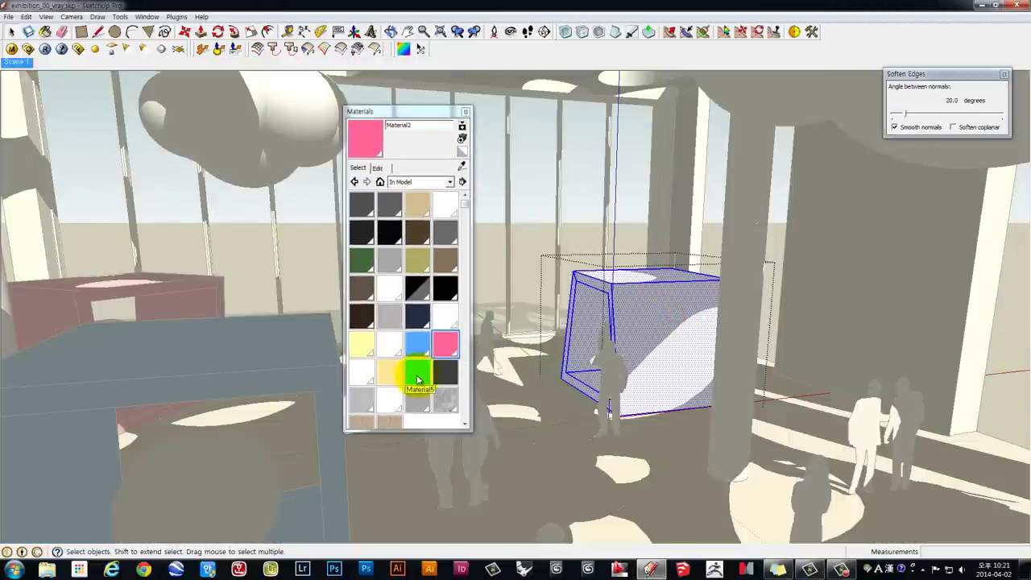
pyautogui.click(415, 368)
pyautogui.click(593, 330)
pyautogui.moveTo(555, 322); pyautogui.dragTo(515, 306, button='middle')
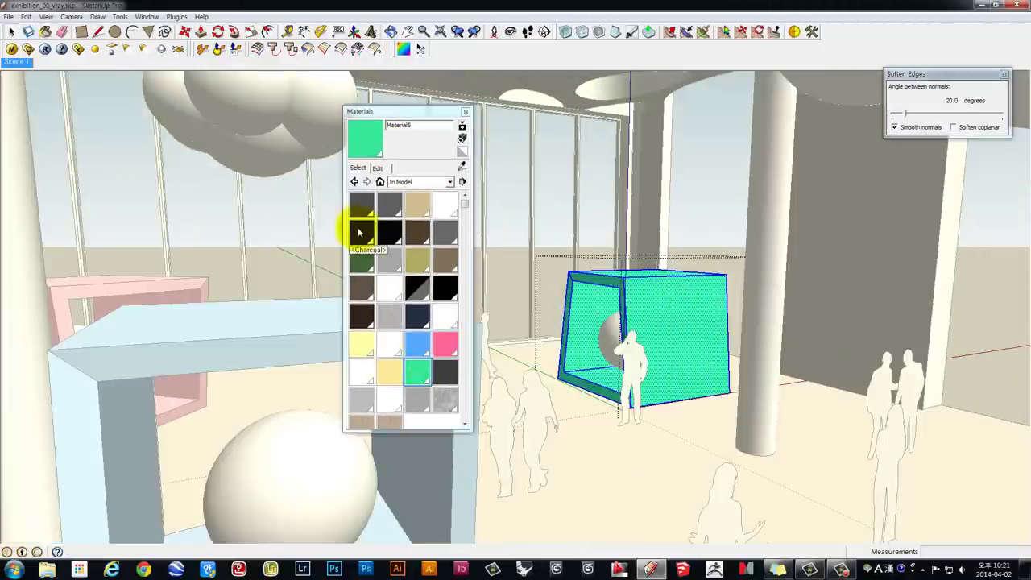
# - Orbit toward the pink box, select its sphere and turn on shadows
pyautogui.moveTo(337, 225)
pyautogui.mouseDown(button='middle')
pyautogui.moveTo(299, 283)
pyautogui.moveTo(379, 306)
pyautogui.moveTo(357, 340)
pyautogui.moveTo(220, 423)
pyautogui.mouseUp(button='middle')
pyautogui.moveTo(408, 110); pyautogui.dragTo(636, 161)
pyautogui.moveTo(287, 322); pyautogui.dragTo(274, 320, button='middle')
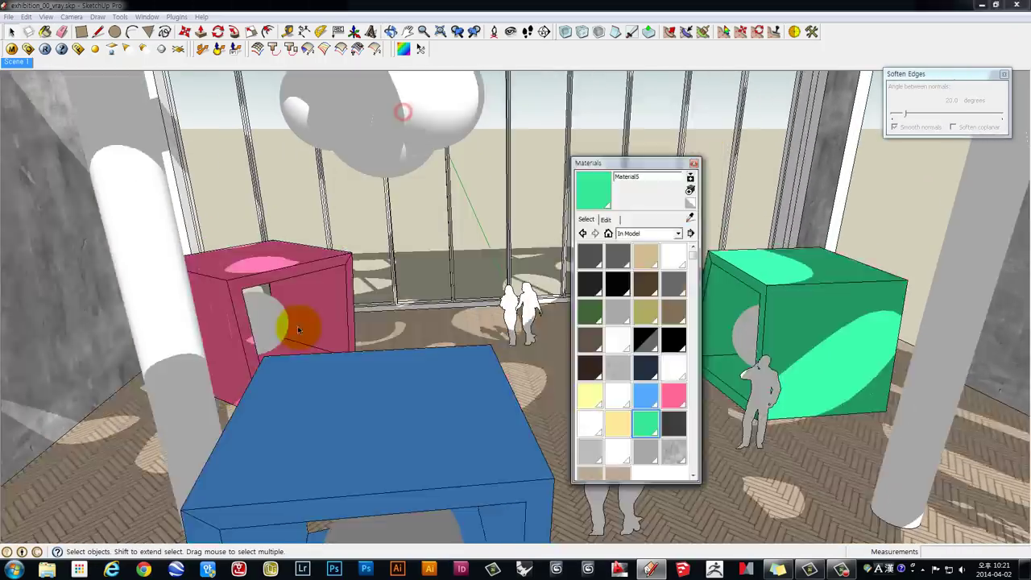
pyautogui.click(274, 321)
pyautogui.scroll(3, 274, 320)
pyautogui.scroll(3, 287, 298)
pyautogui.moveTo(433, 325)
pyautogui.mouseDown(button='middle')
pyautogui.moveTo(322, 357)
pyautogui.moveTo(371, 362)
pyautogui.mouseUp(button='middle')
pyautogui.hotkey('shift', 's')
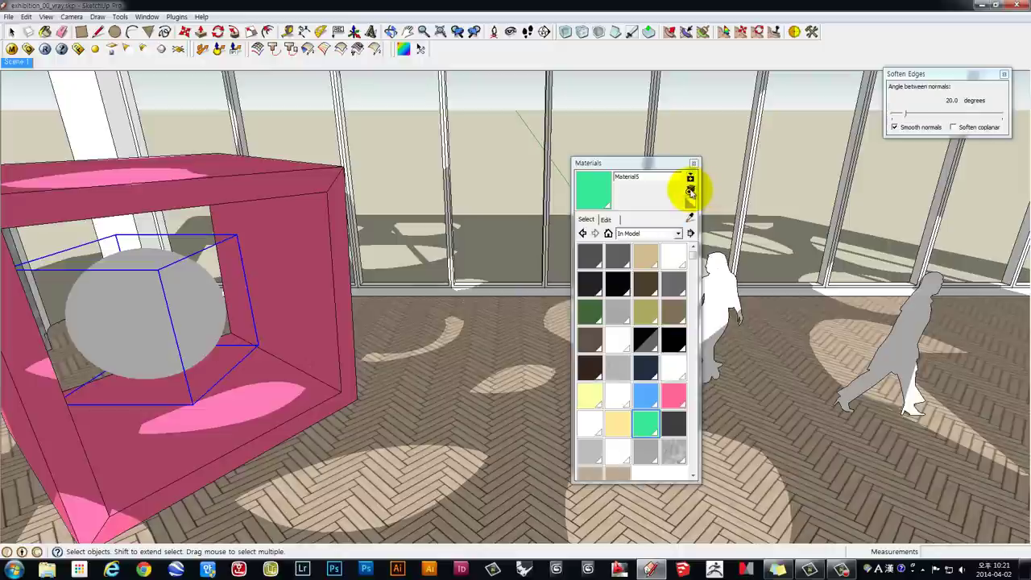
# - Create Material7 from the Light_2 material and tint it light green
pyautogui.click(590, 397)
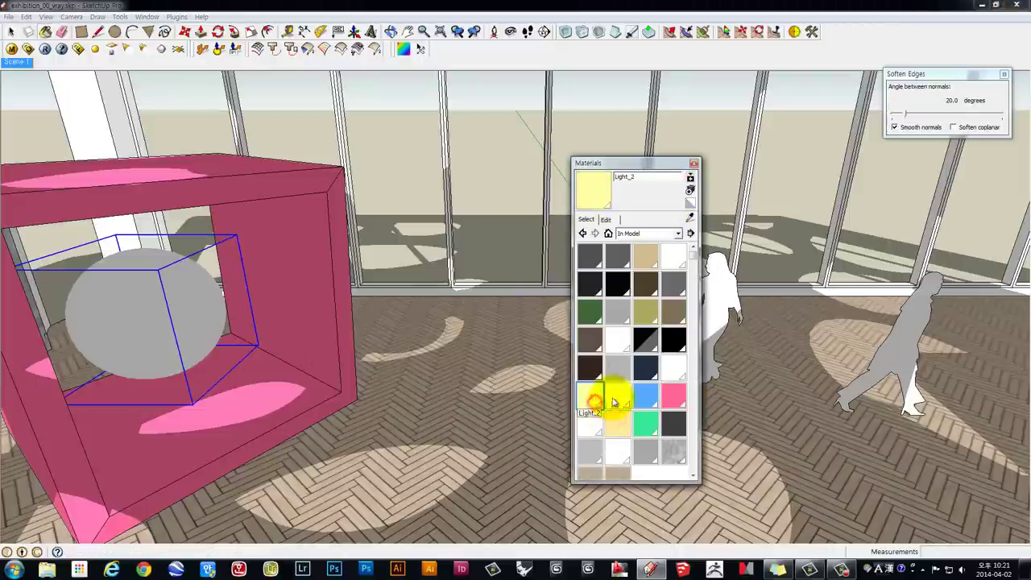
pyautogui.click(688, 189)
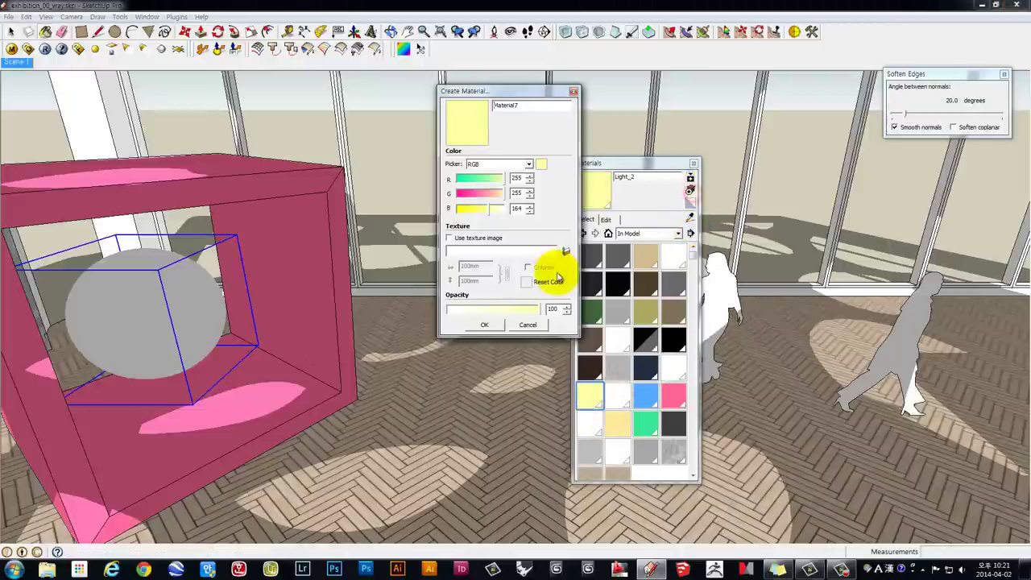
pyautogui.click(491, 323)
pyautogui.doubleClick(591, 452)
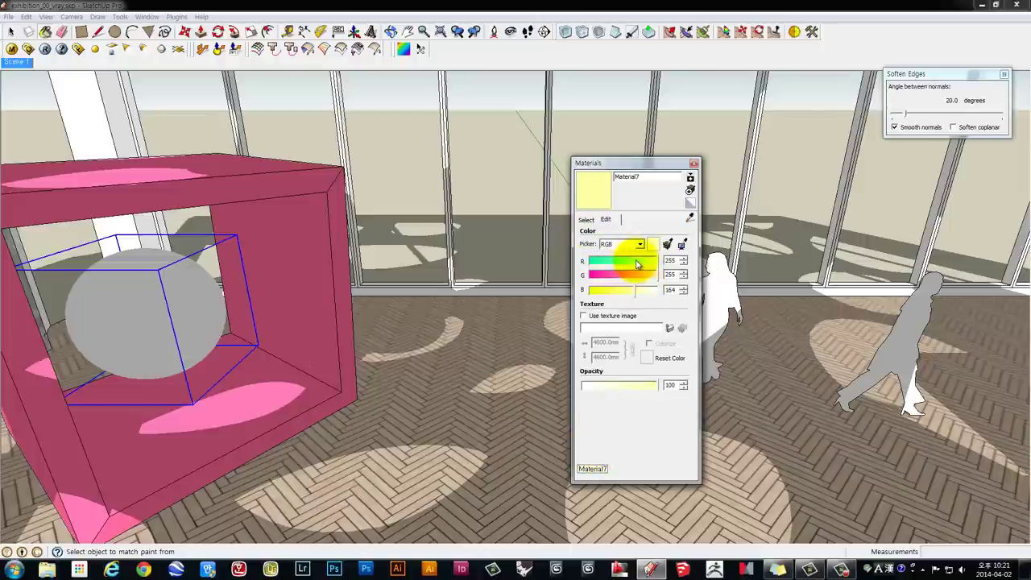
pyautogui.click(636, 264)
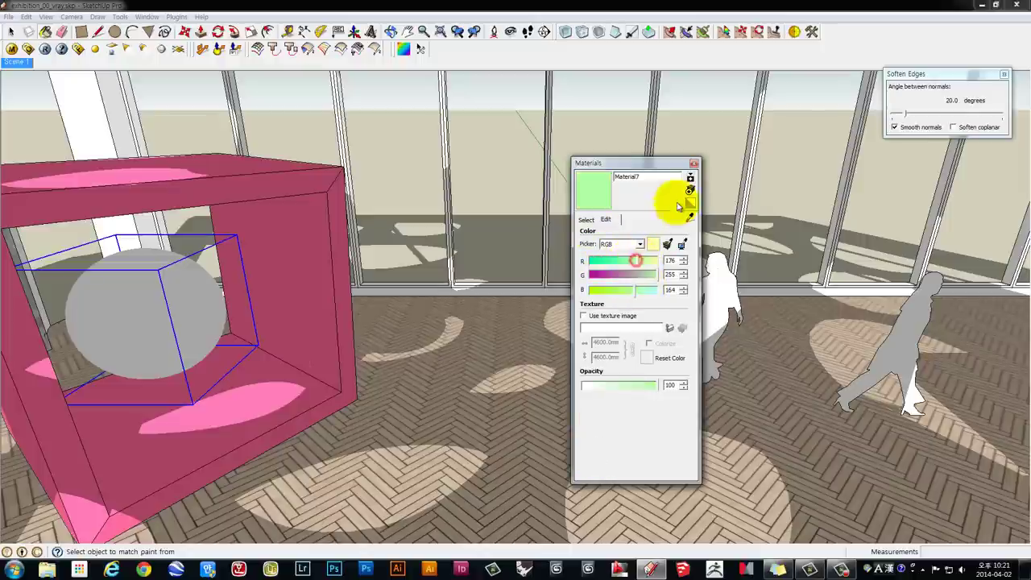
pyautogui.click(693, 165)
# - Paint the grey sphere inside the pink box with the light green Material7
pyautogui.moveTo(202, 287); pyautogui.dragTo(181, 295, button='middle')
pyautogui.press('space')
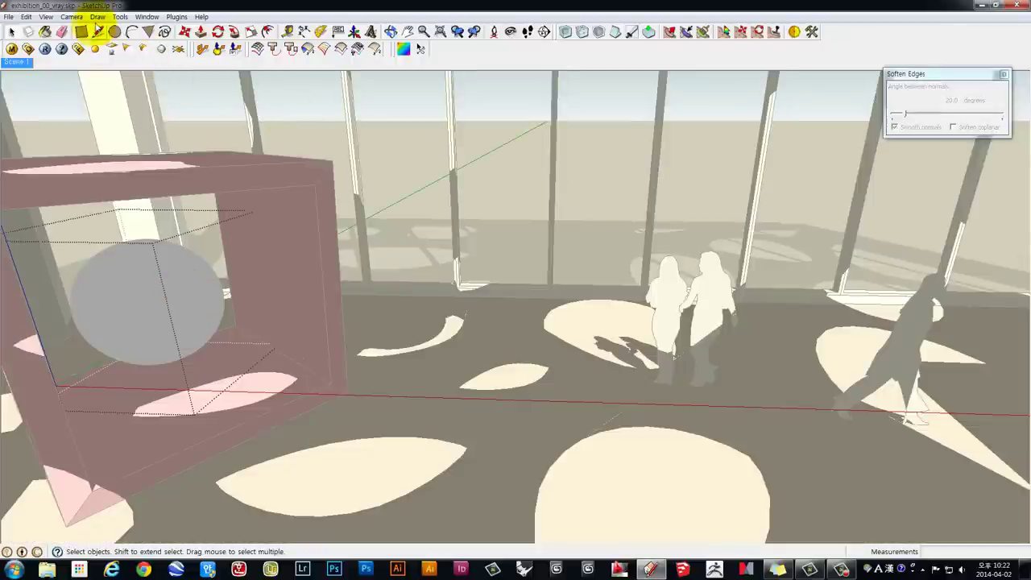
pyautogui.click(145, 17)
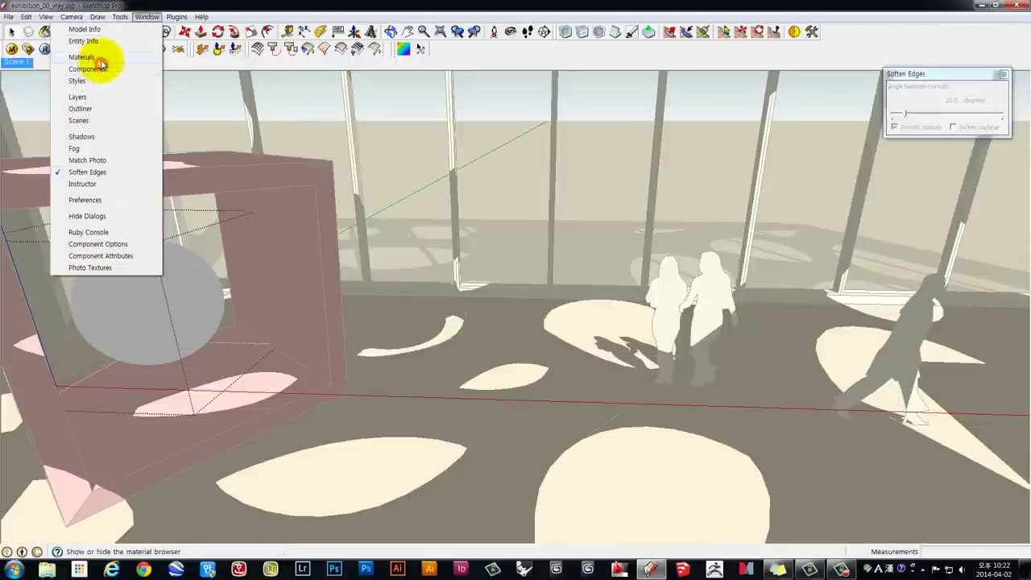
pyautogui.click(96, 58)
pyautogui.click(586, 219)
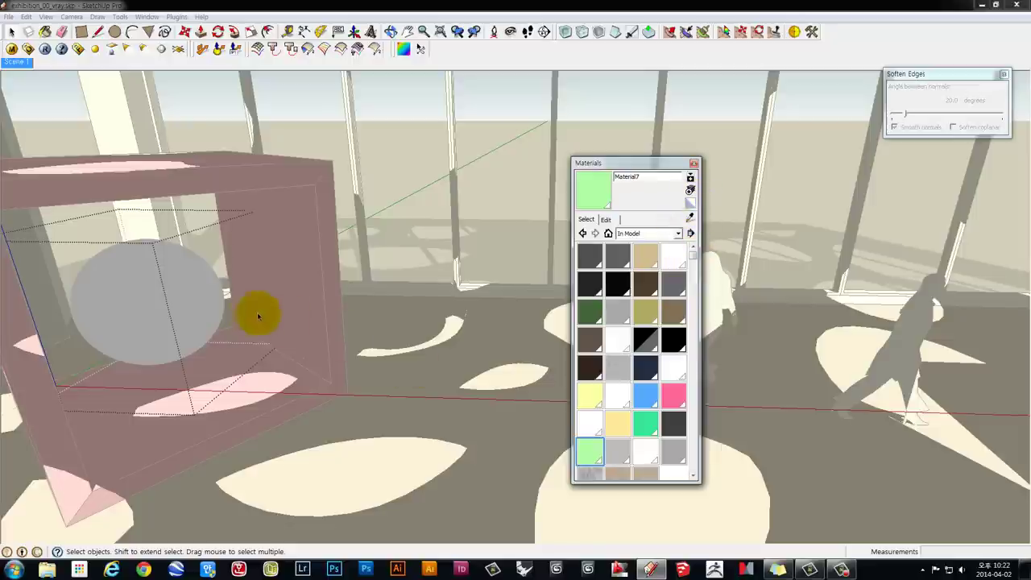
pyautogui.click(590, 450)
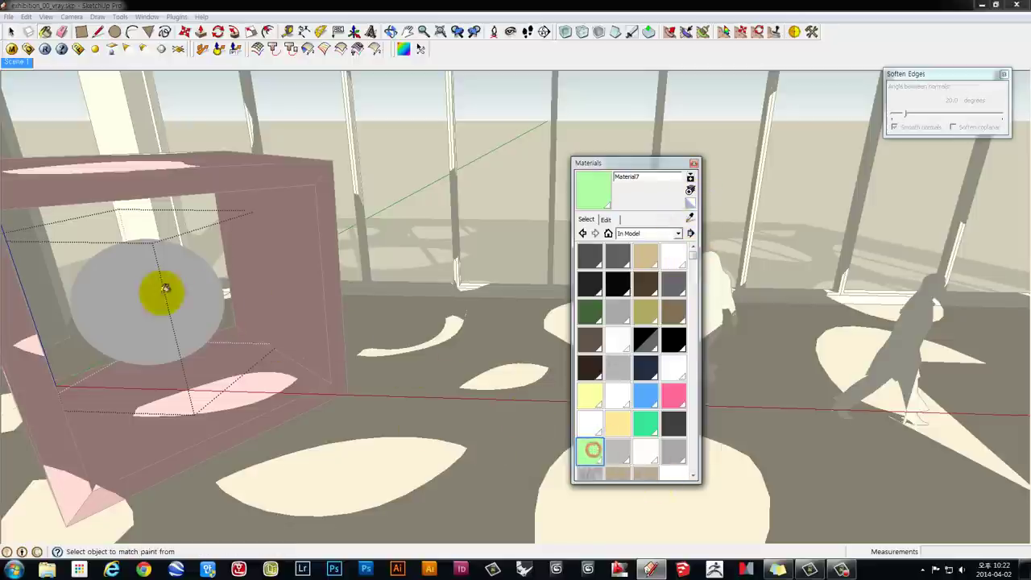
pyautogui.click(165, 288)
# - Orbit around the pink box and sphere, then bring up the V-Ray Material Editor
pyautogui.moveTo(281, 338); pyautogui.dragTo(322, 201, button='middle')
pyautogui.press('space')
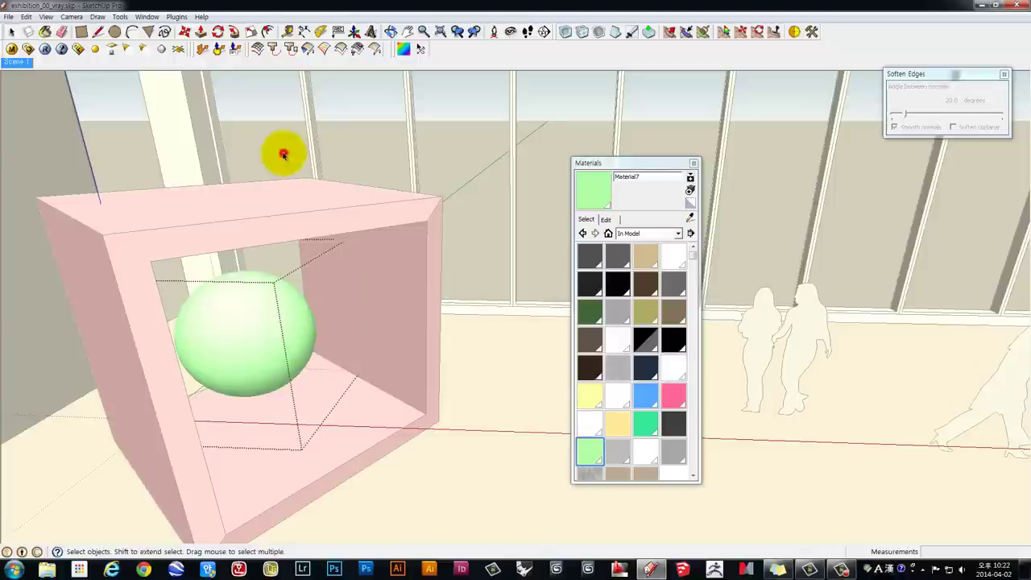
pyautogui.moveTo(284, 154)
pyautogui.mouseDown(button='middle')
pyautogui.moveTo(376, 379)
pyautogui.moveTo(355, 365)
pyautogui.mouseUp(button='middle')
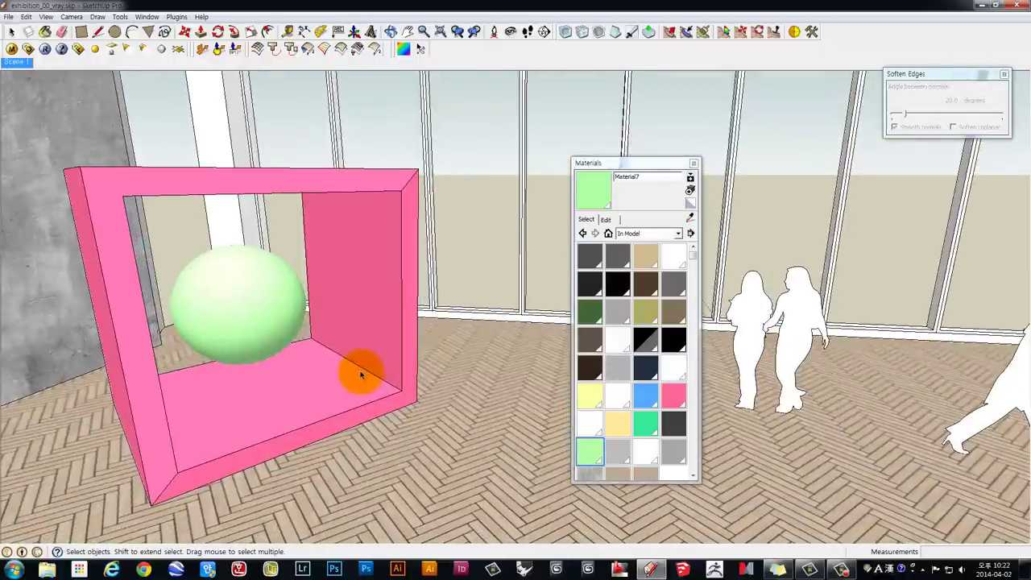
pyautogui.click(38, 53)
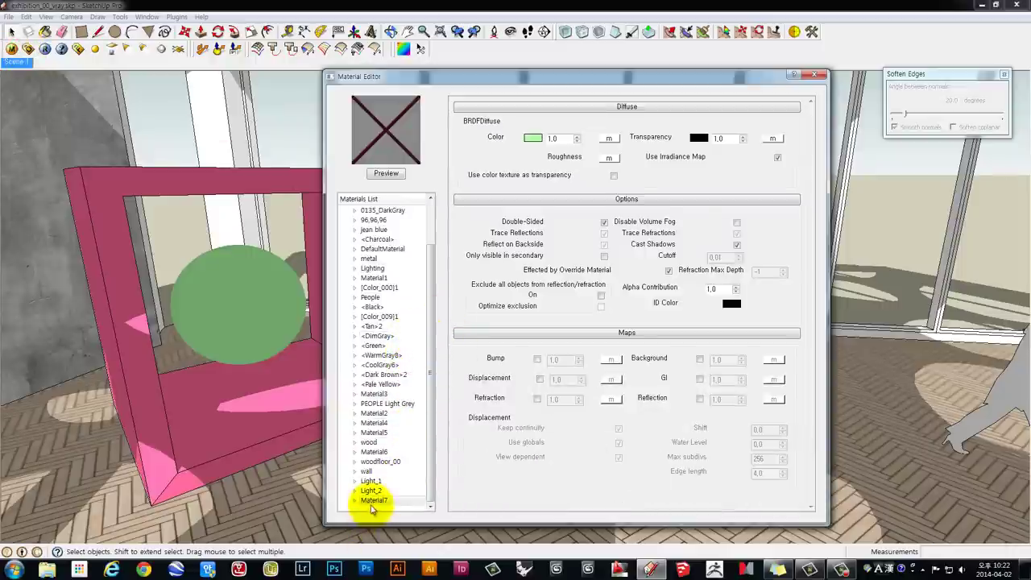
# - Add an Emissive layer to Material7, edit its intensity, and close the editor
pyautogui.rightClick(375, 501)
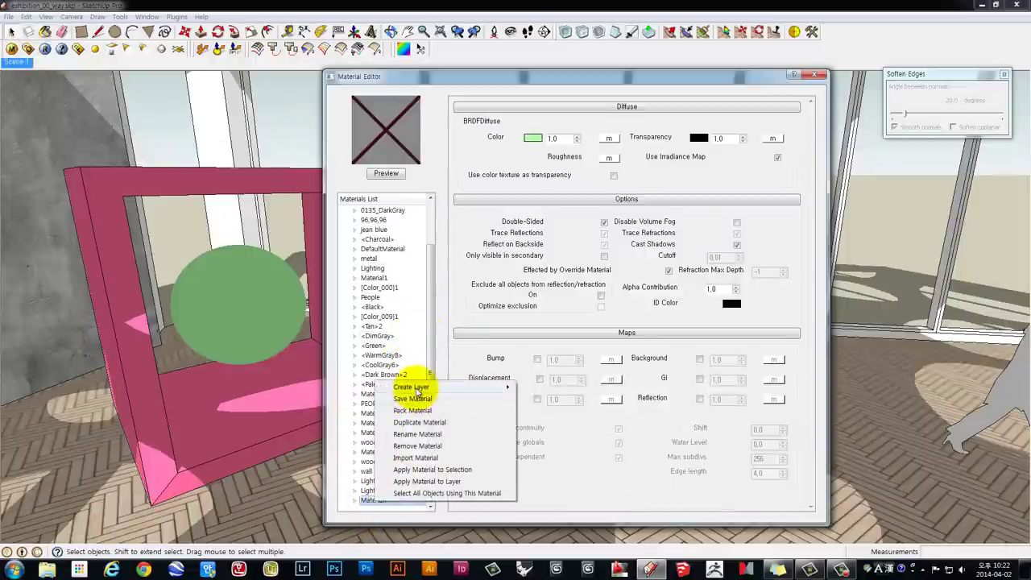
pyautogui.click(544, 390)
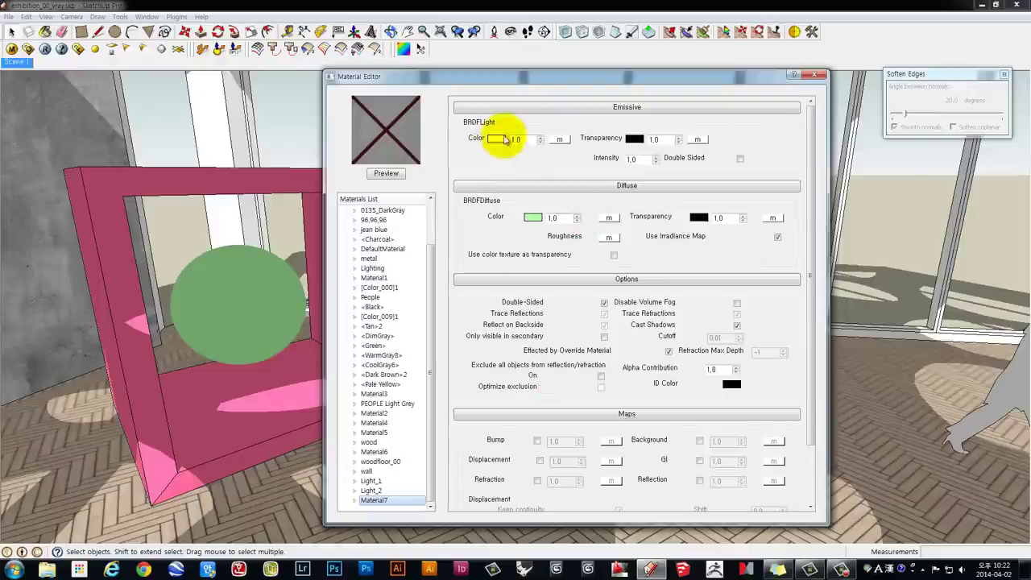
pyautogui.doubleClick(640, 159)
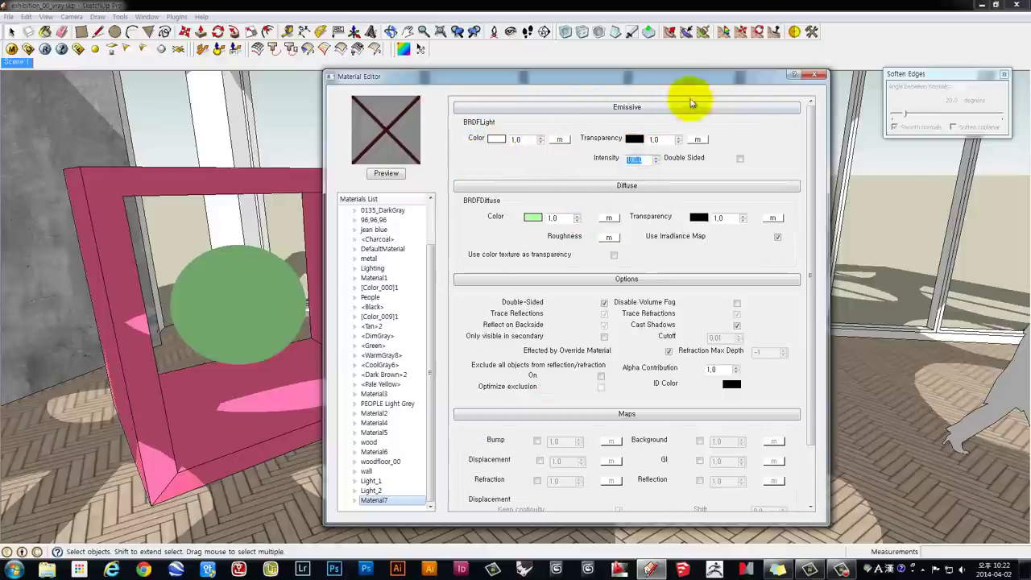
pyautogui.click(814, 75)
# - Return to the Scene 1 exhibition hall view with everything selected and shadows turned on
pyautogui.moveTo(368, 319); pyautogui.dragTo(395, 277)
pyautogui.press('space')
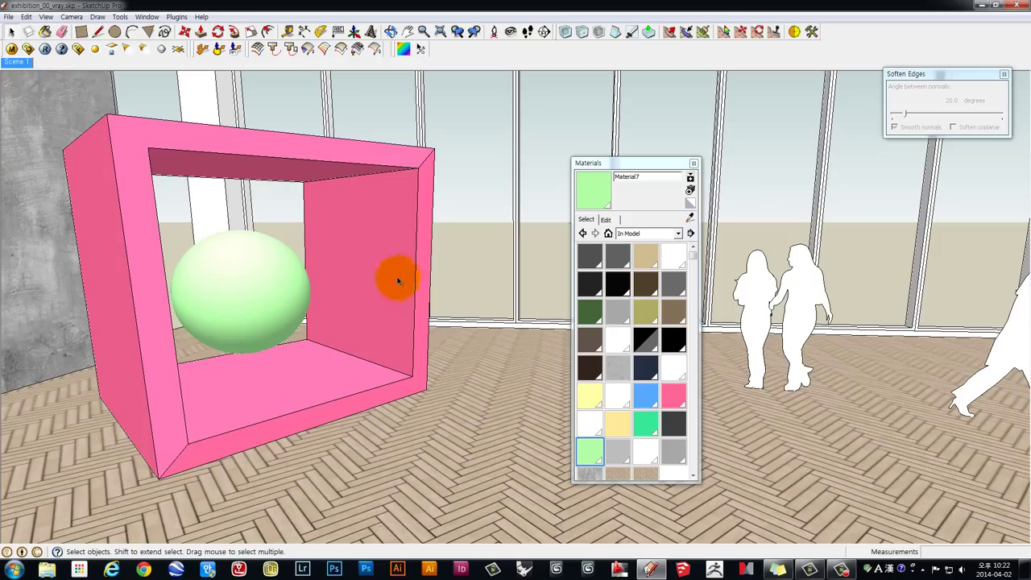
pyautogui.click(17, 61)
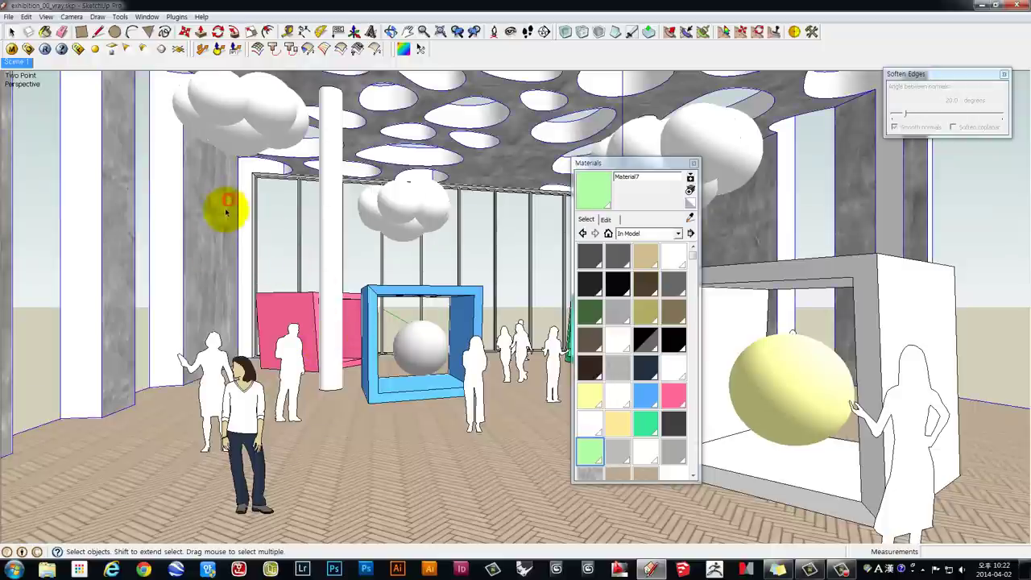
pyautogui.hotkey('ctrl', 'a')
pyautogui.hotkey('shift', 's')
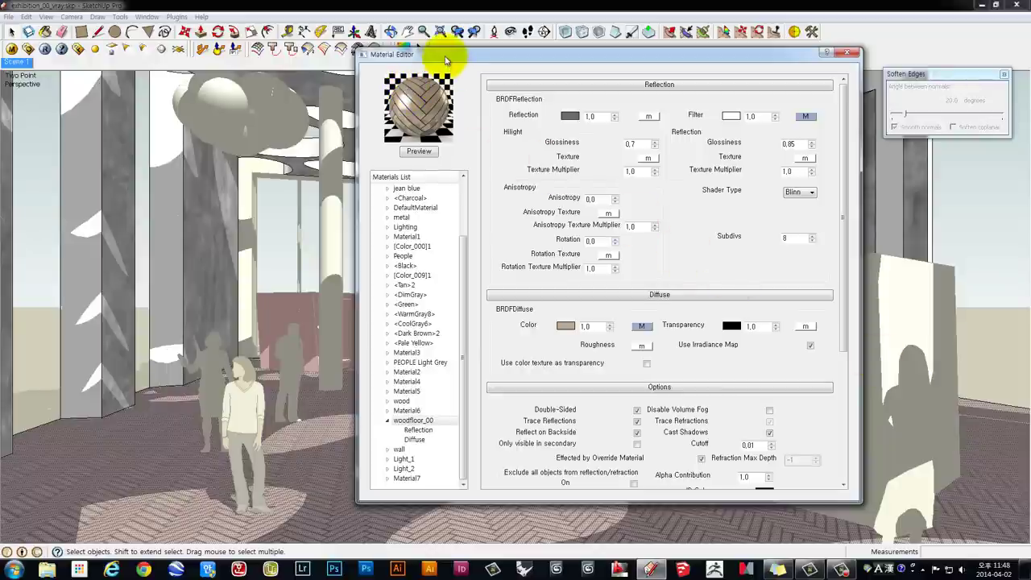
# - Reposition the V-Ray Material Editor and select woodfloor_00 to view its Reflection and Diffuse settings
pyautogui.moveTo(448, 56)
pyautogui.mouseDown()
pyautogui.moveTo(411, 60)
pyautogui.moveTo(446, 71)
pyautogui.mouseUp()
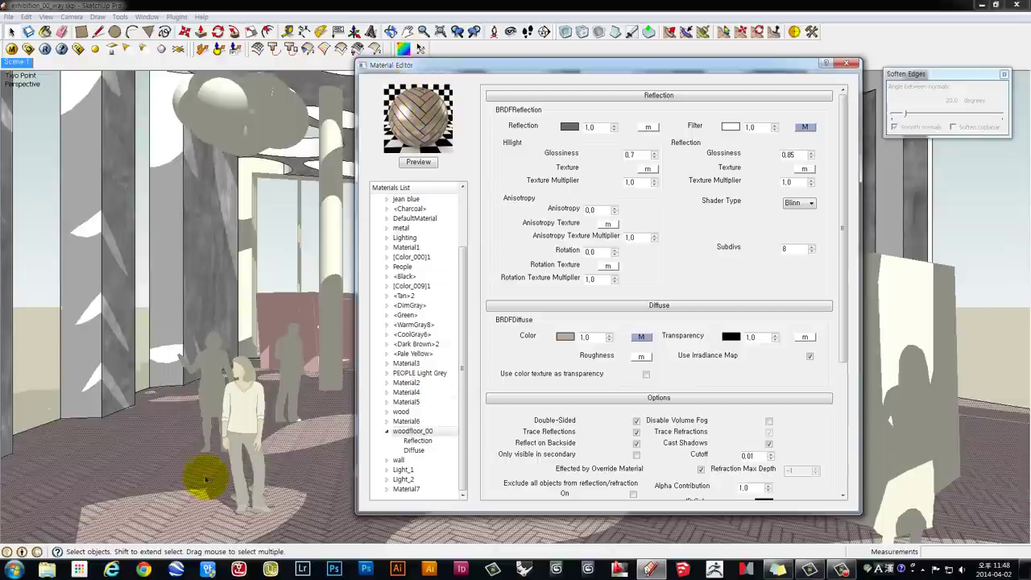
pyautogui.moveTo(419, 71); pyautogui.dragTo(439, 70)
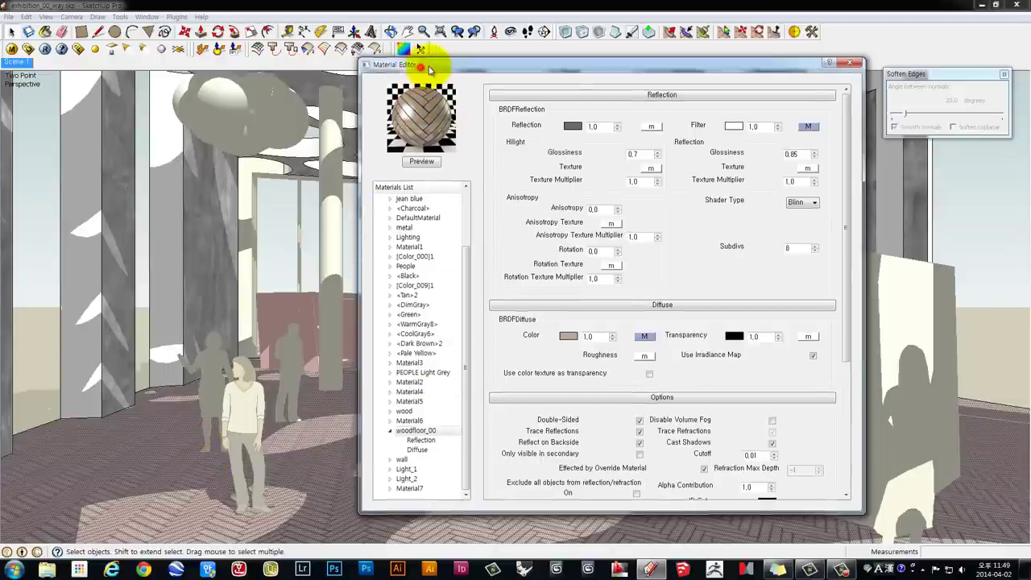
pyautogui.click(435, 432)
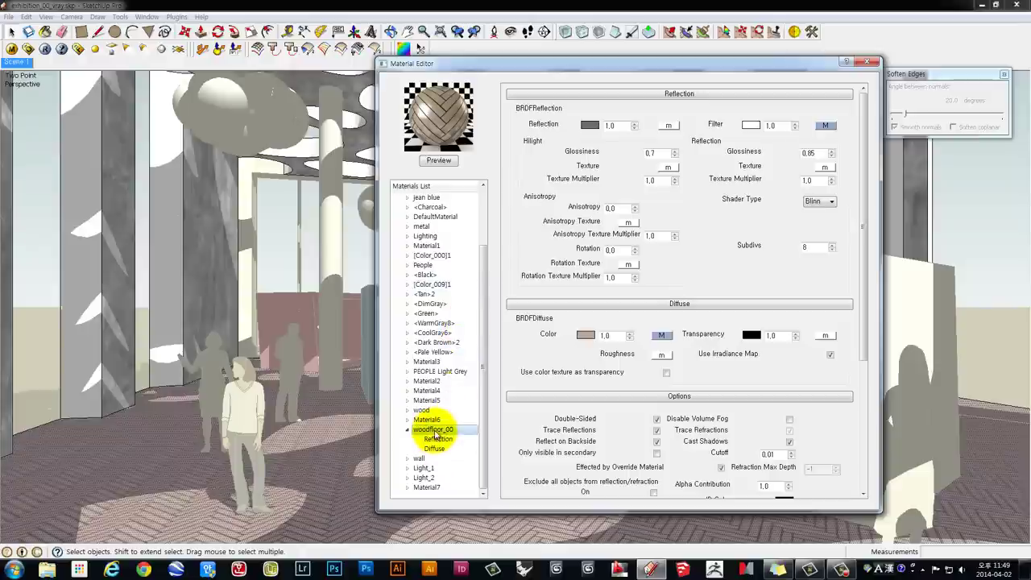
# - Add a Reflection1 layer to woodfloor_00 with a dark grey reflection colour, refreshing the preview
pyautogui.rightClick(435, 433)
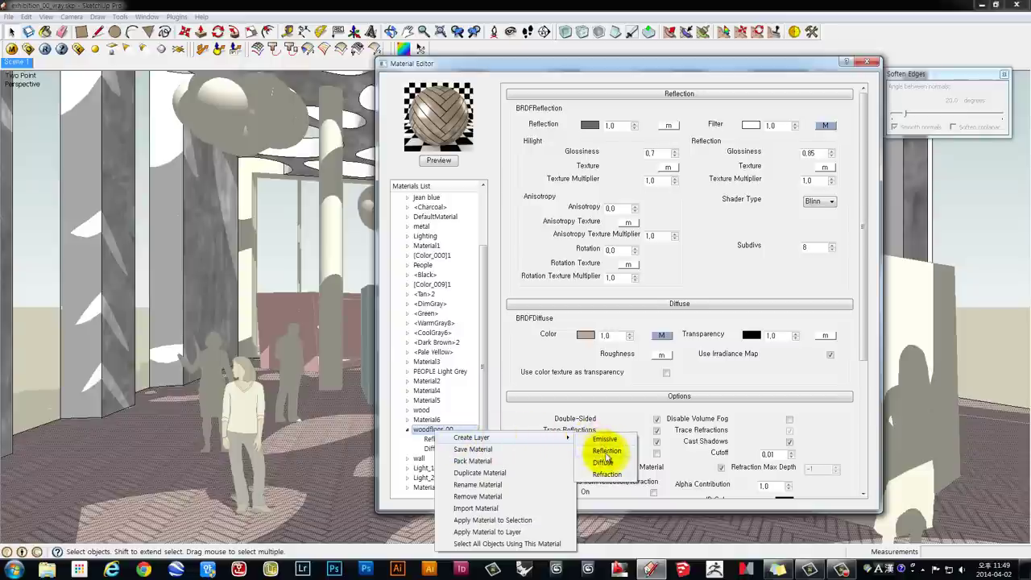
pyautogui.click(606, 454)
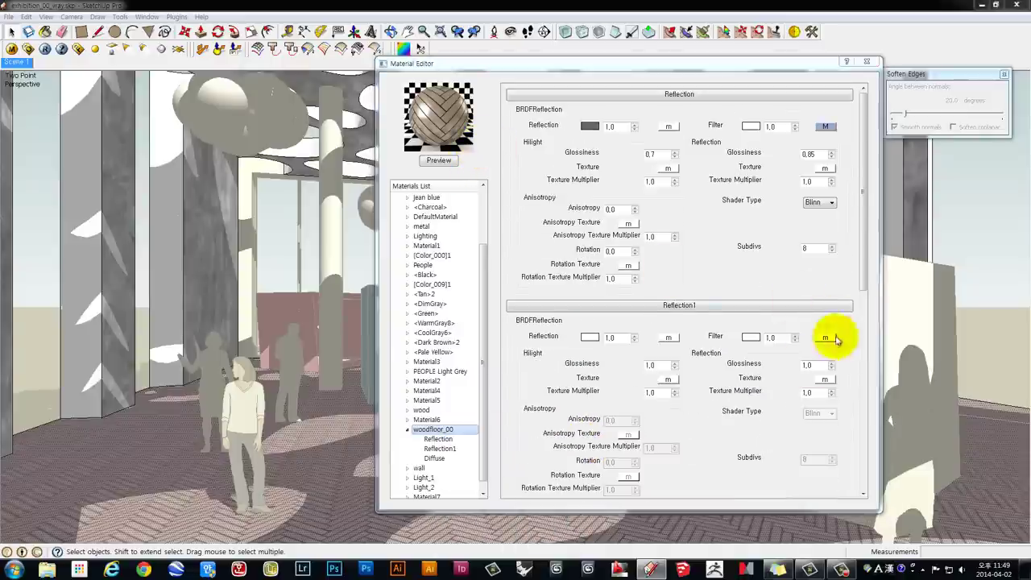
pyautogui.click(440, 161)
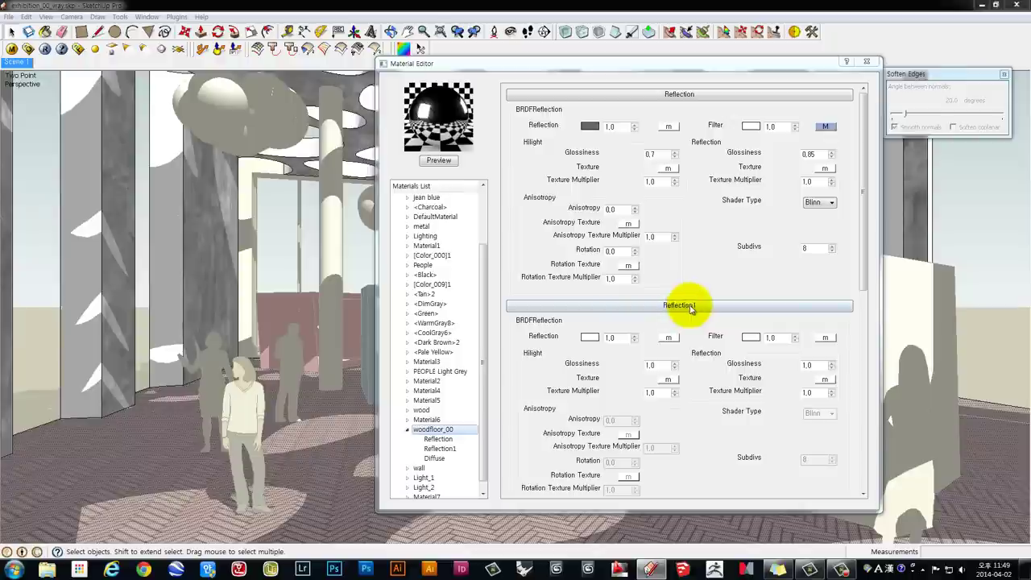
pyautogui.click(590, 338)
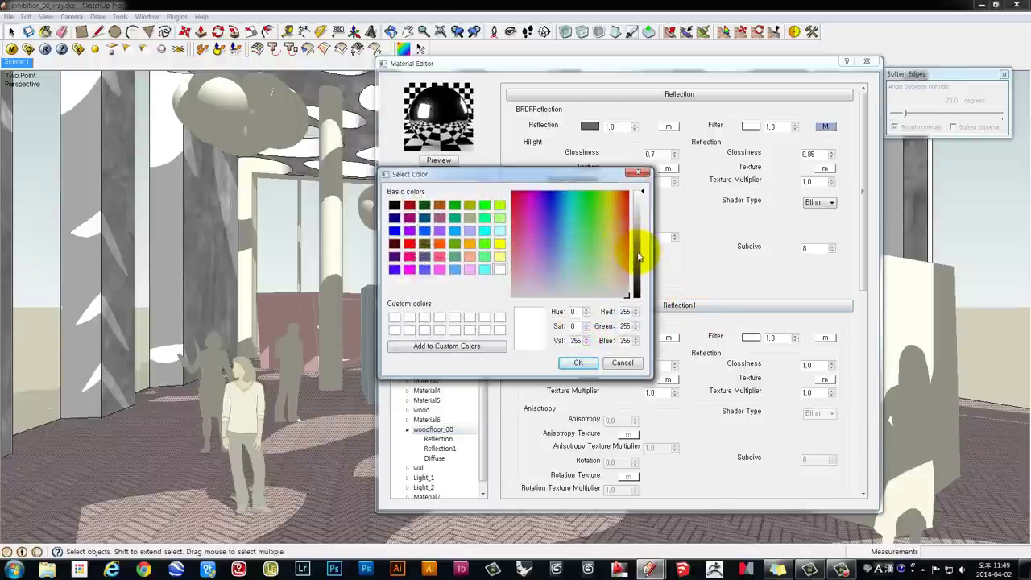
pyautogui.click(638, 260)
pyautogui.click(579, 363)
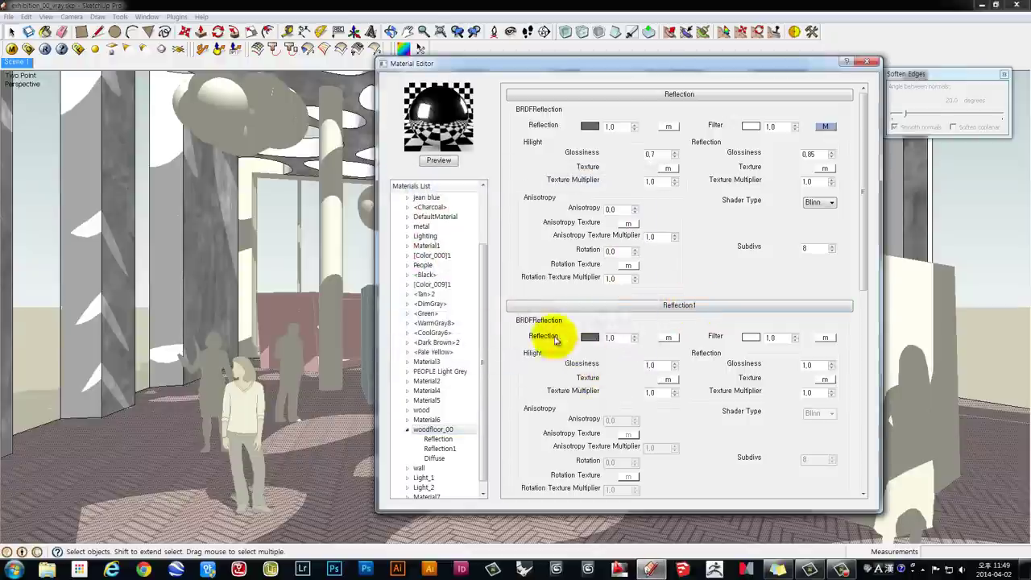
pyautogui.click(438, 160)
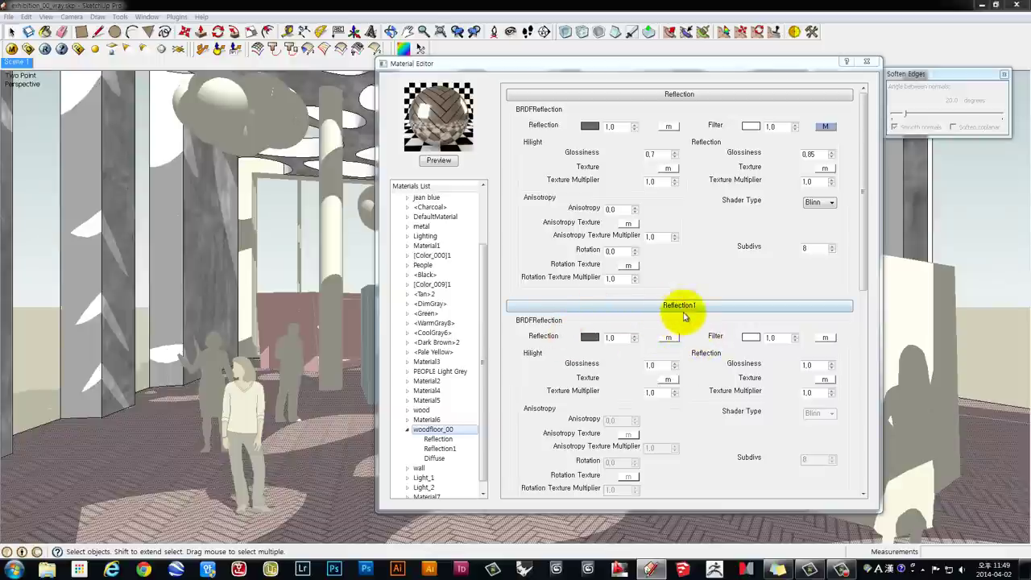
# - Map the AS2_wood_15_specular.jpg bitmap onto the reflection layer's reflection map
pyautogui.click(668, 337)
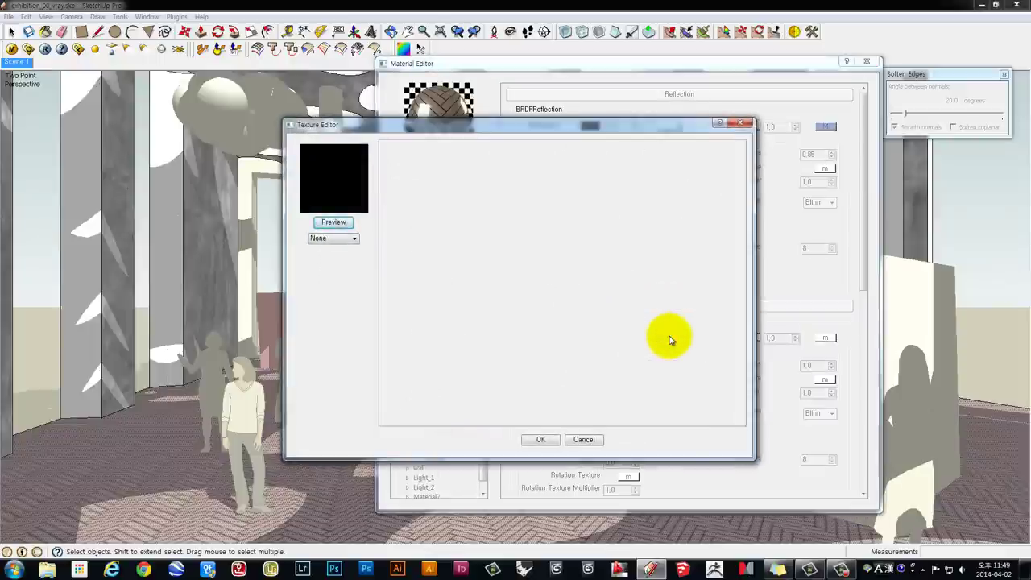
pyautogui.click(584, 439)
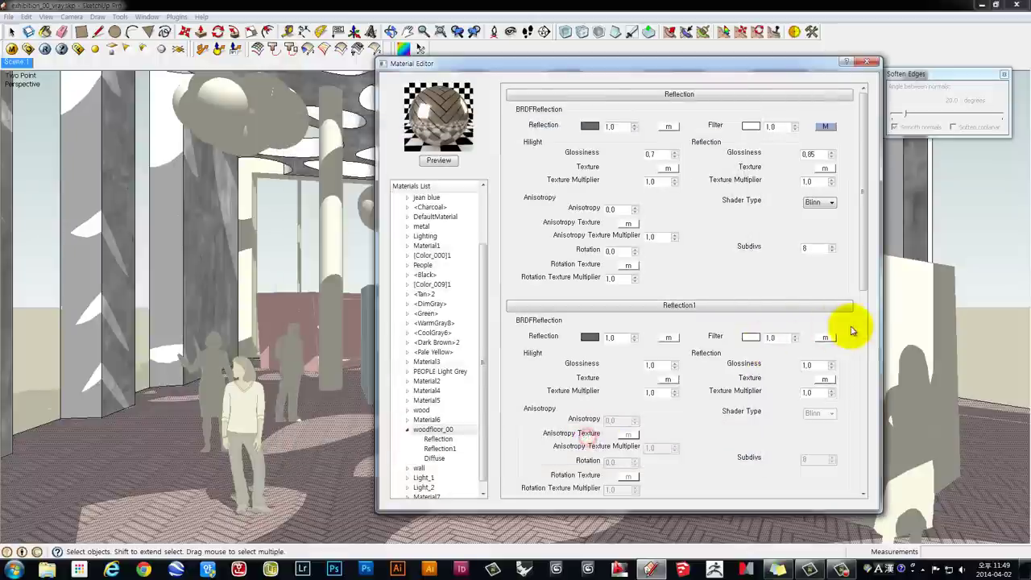
pyautogui.click(669, 337)
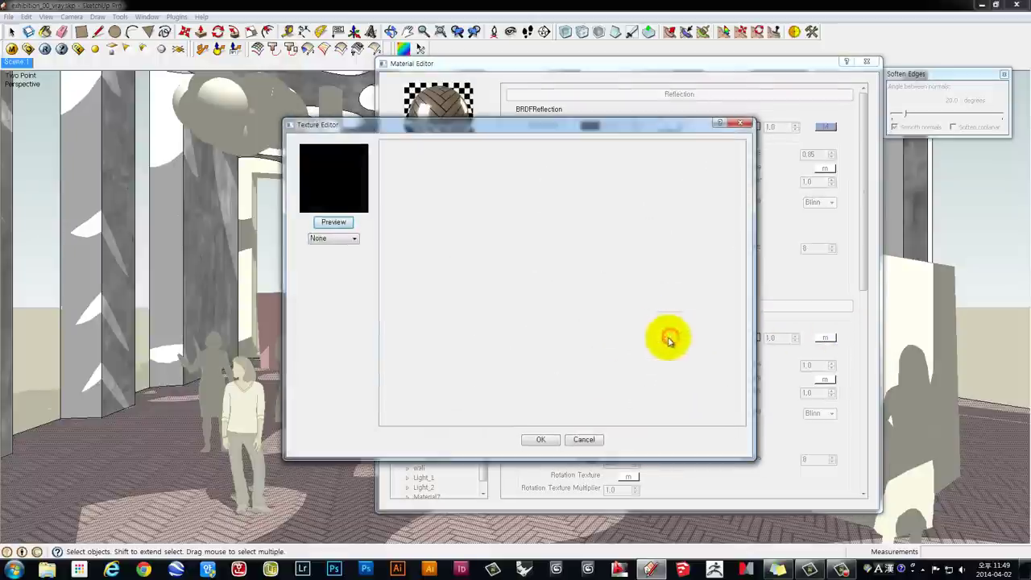
pyautogui.click(332, 238)
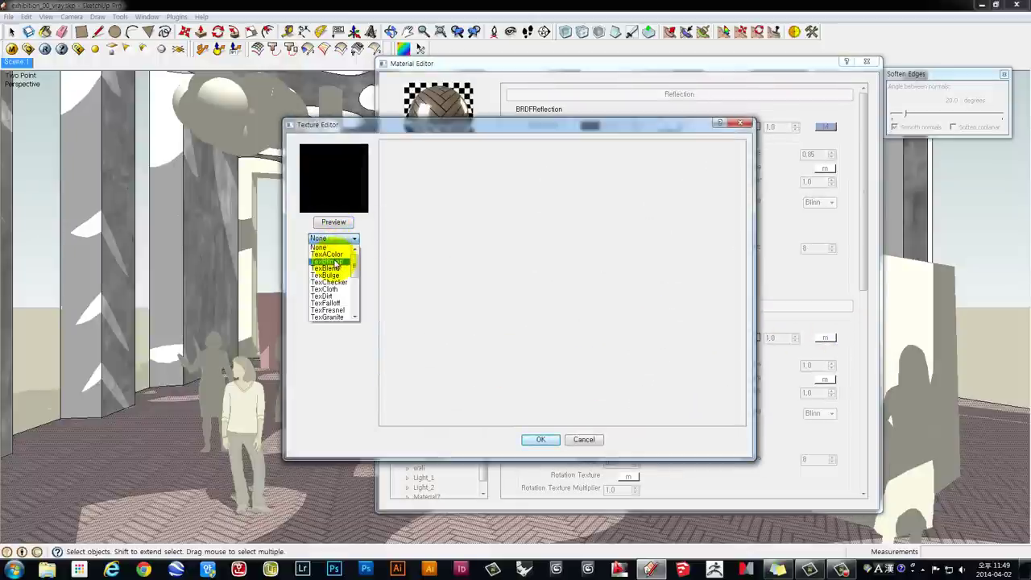
pyautogui.click(336, 262)
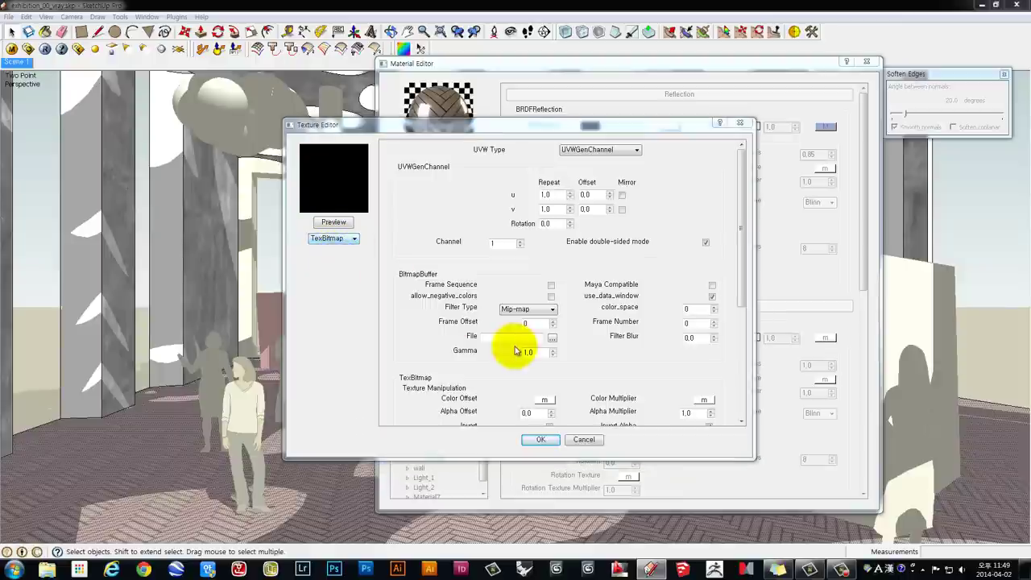
pyautogui.click(553, 338)
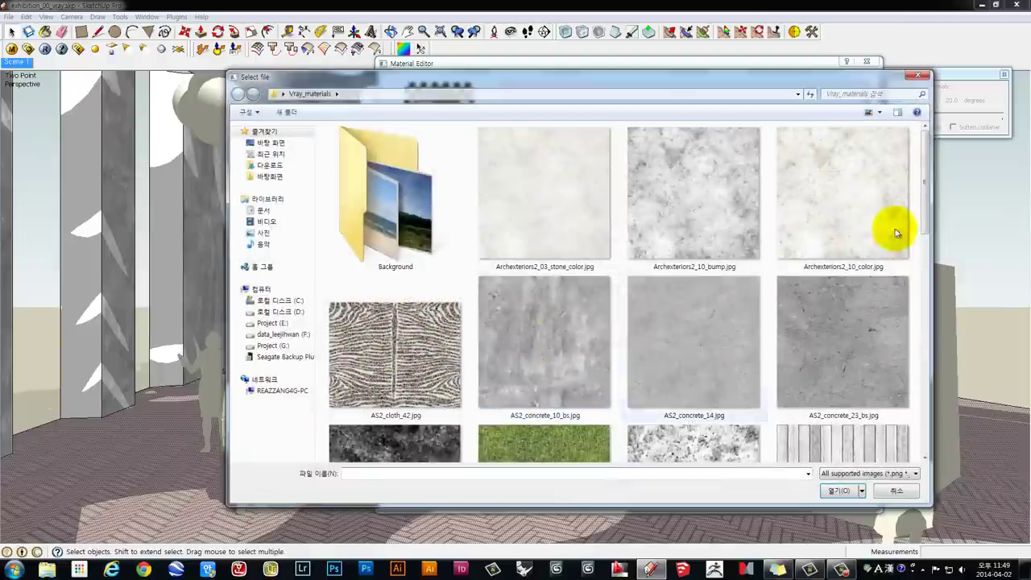
pyautogui.moveTo(925, 213)
pyautogui.mouseDown()
pyautogui.moveTo(930, 354)
pyautogui.moveTo(736, 333)
pyautogui.mouseUp()
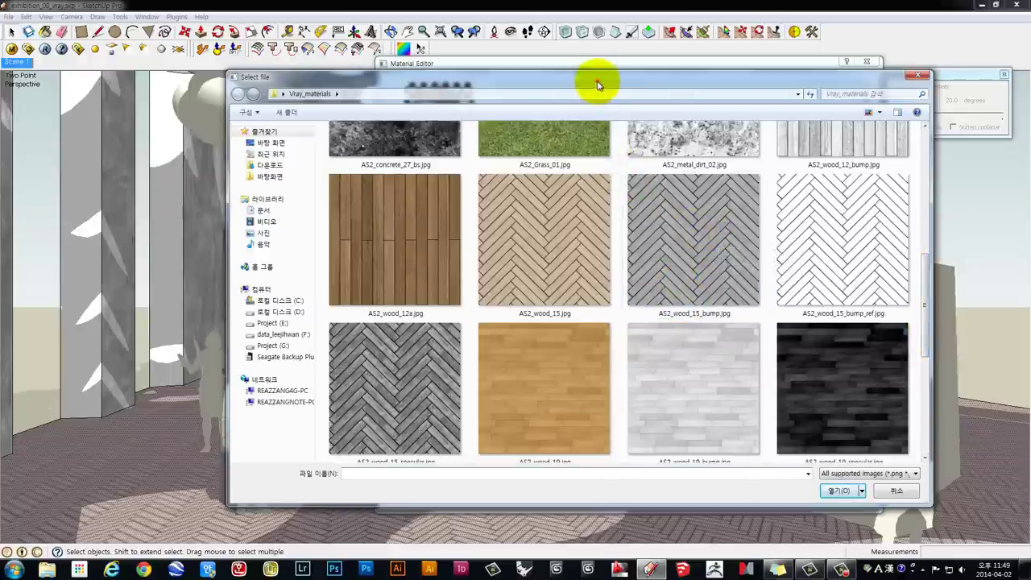
pyautogui.moveTo(598, 84); pyautogui.dragTo(483, 302)
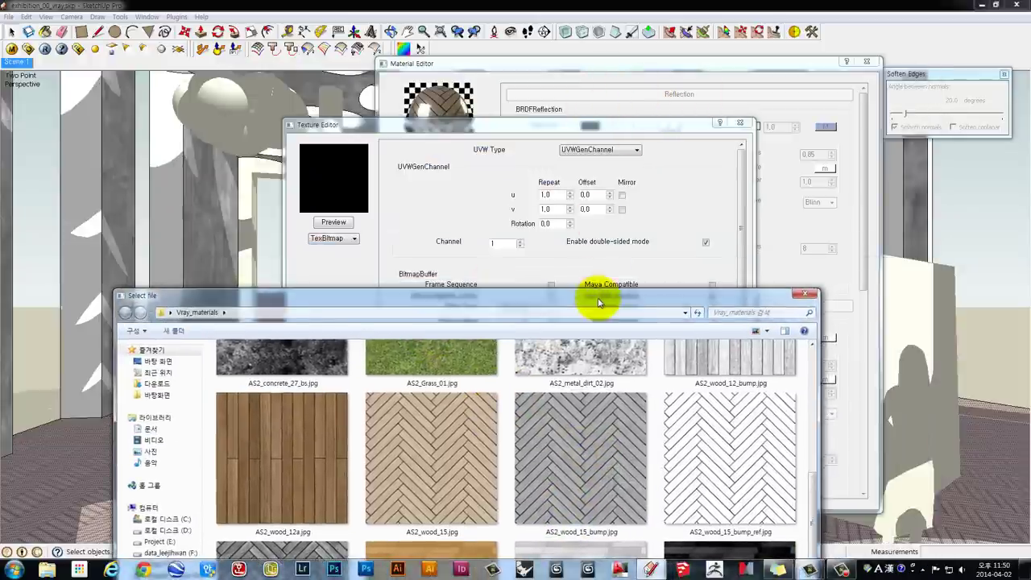
pyautogui.moveTo(599, 303); pyautogui.dragTo(618, 79)
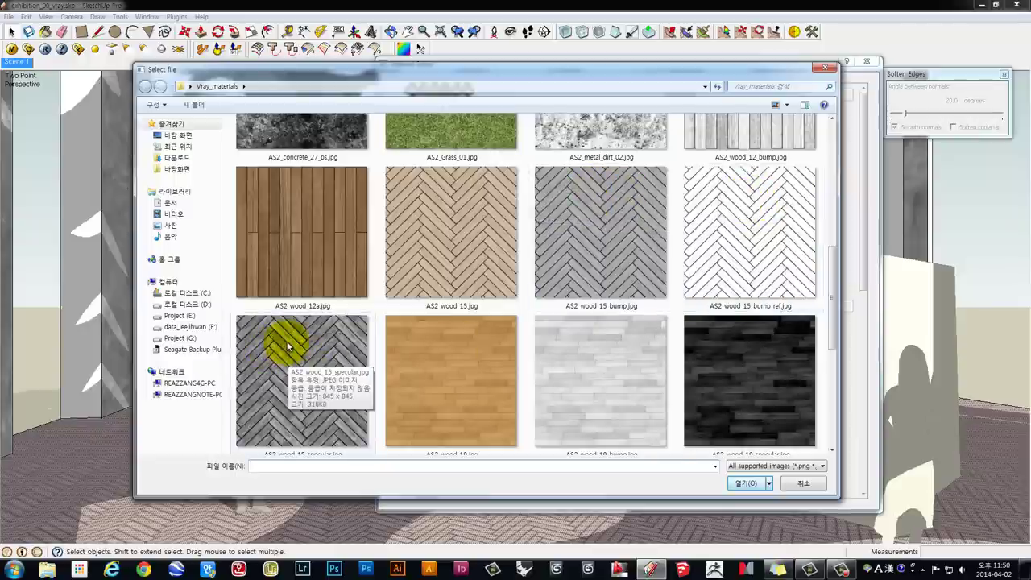
pyautogui.click(288, 346)
pyautogui.click(745, 483)
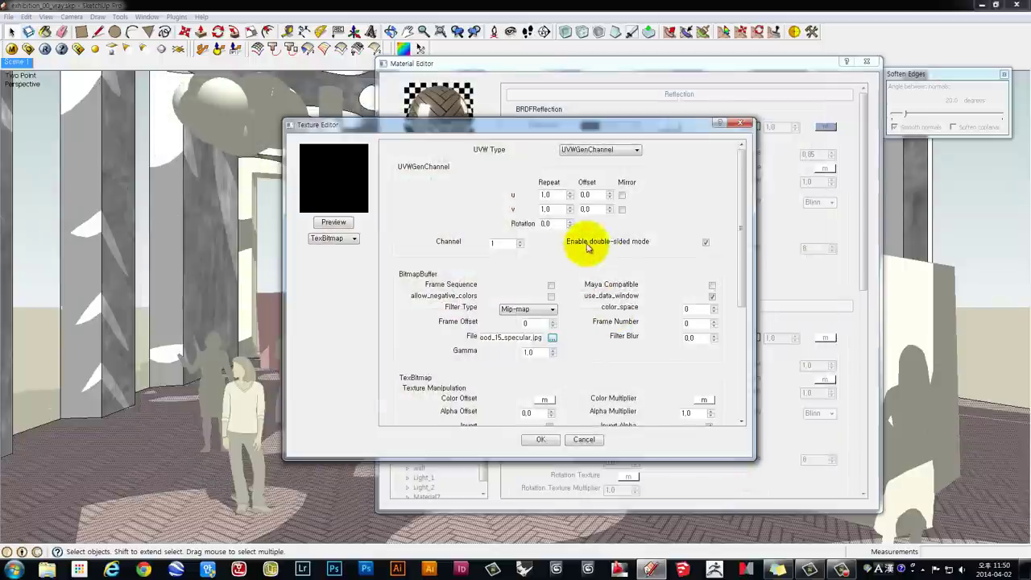
pyautogui.click(541, 441)
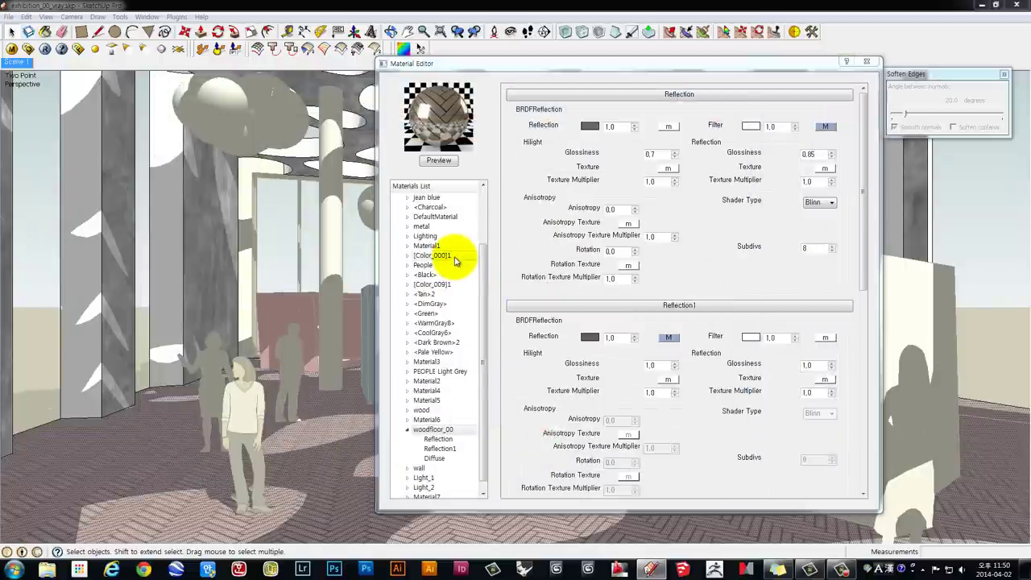
# - Set Reflection1's highlight glossiness to 0.5 and reflection glossiness to 0.6, re-rendering the preview
pyautogui.click(437, 161)
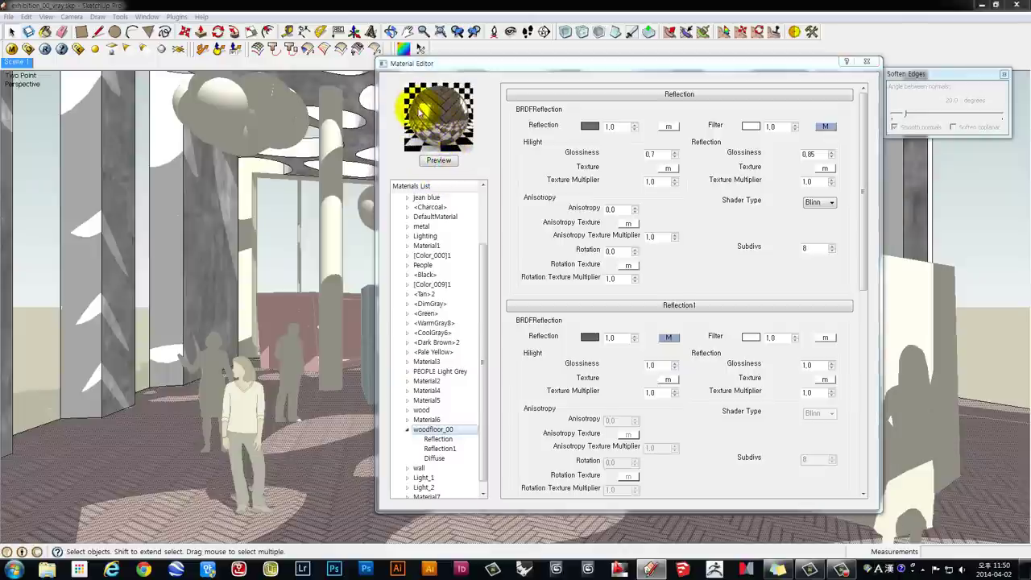
pyautogui.click(827, 127)
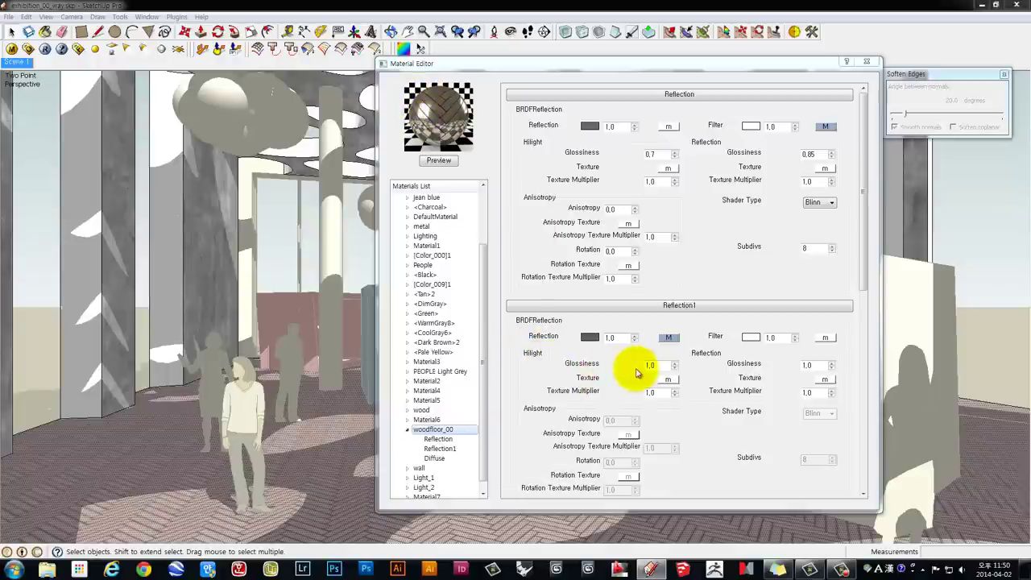
pyautogui.doubleClick(656, 366)
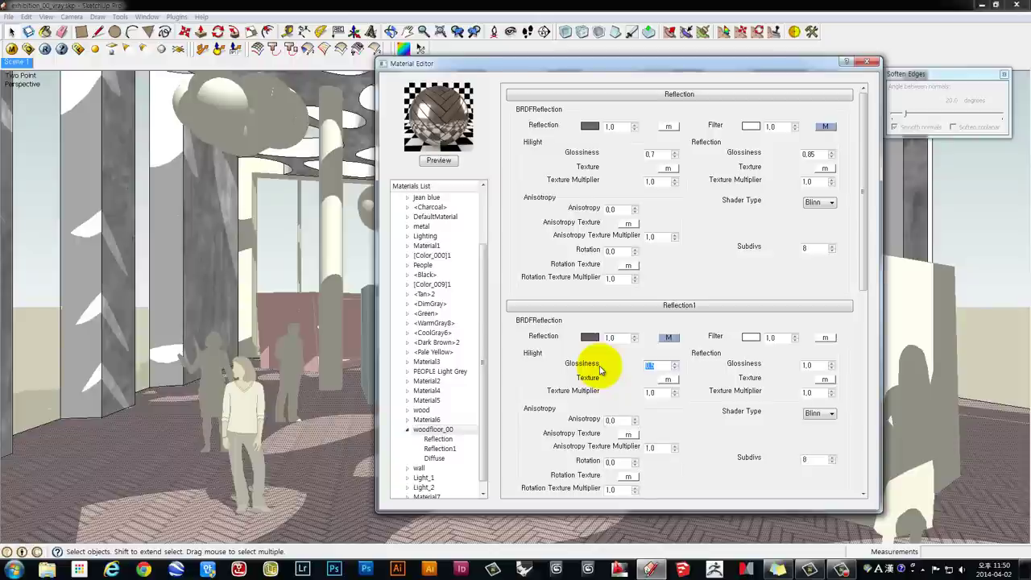
pyautogui.press('Return')
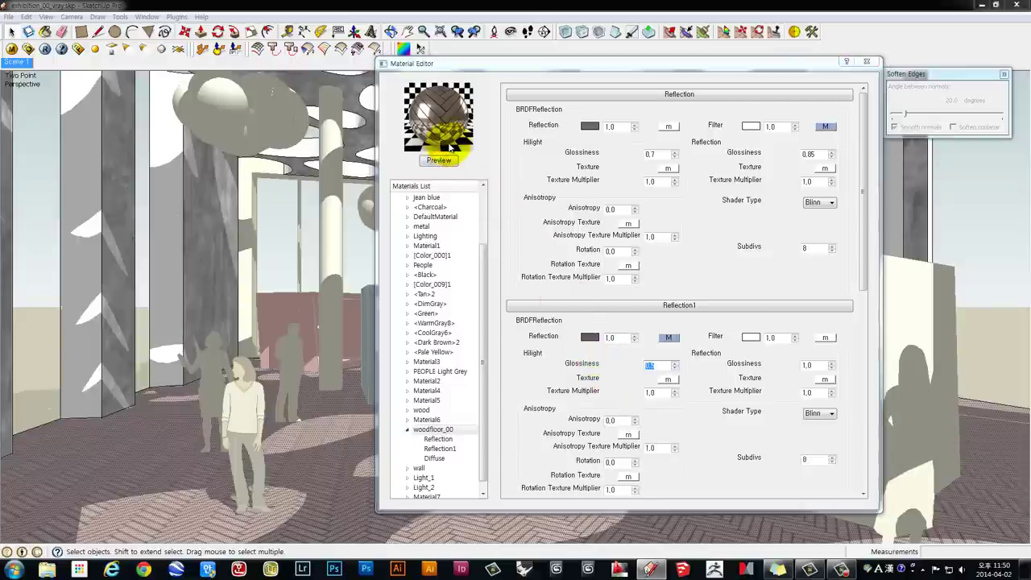
pyautogui.click(449, 138)
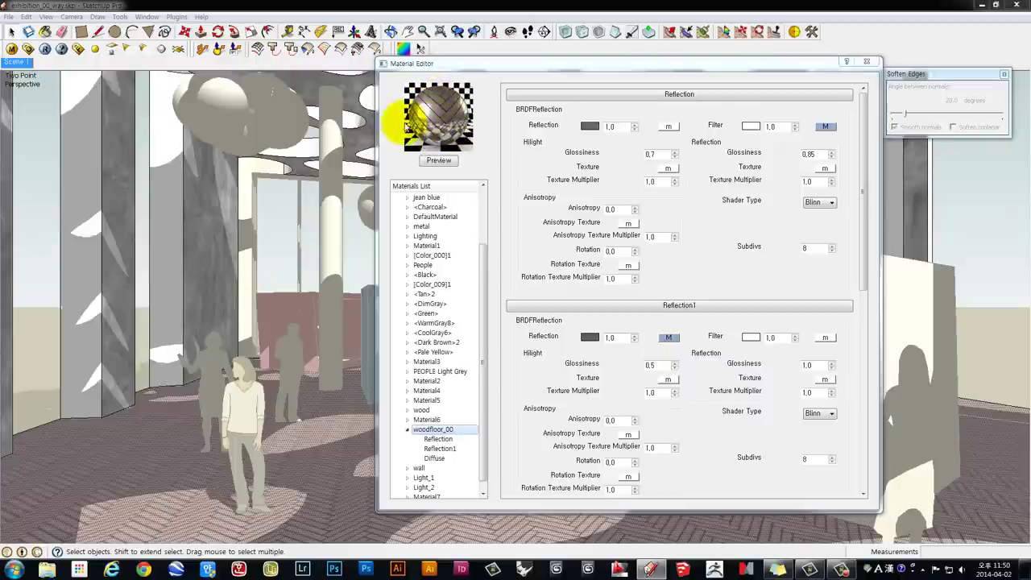
pyautogui.doubleClick(815, 365)
pyautogui.write('0,6')
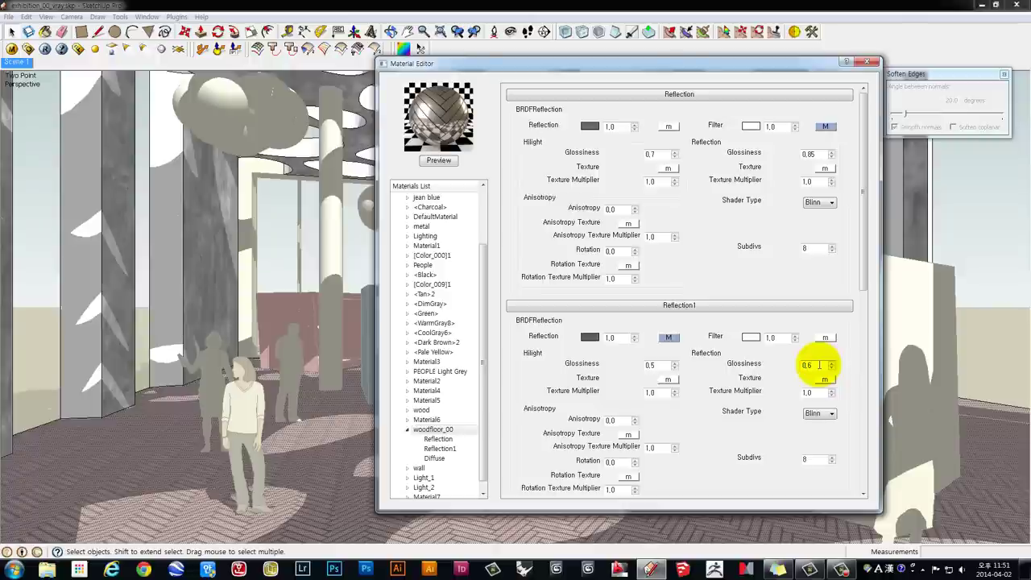
pyautogui.doubleClick(820, 365)
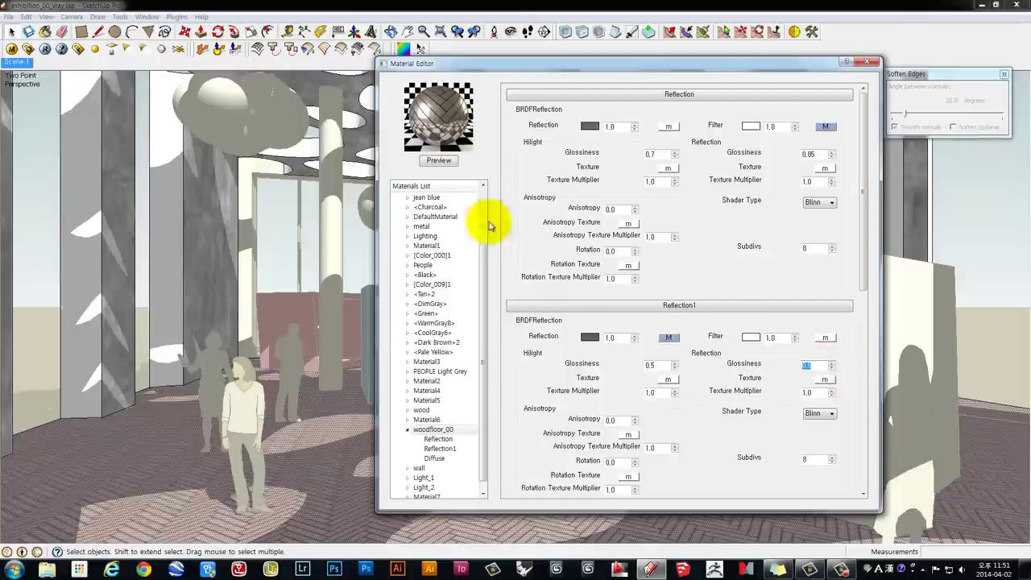
pyautogui.click(437, 165)
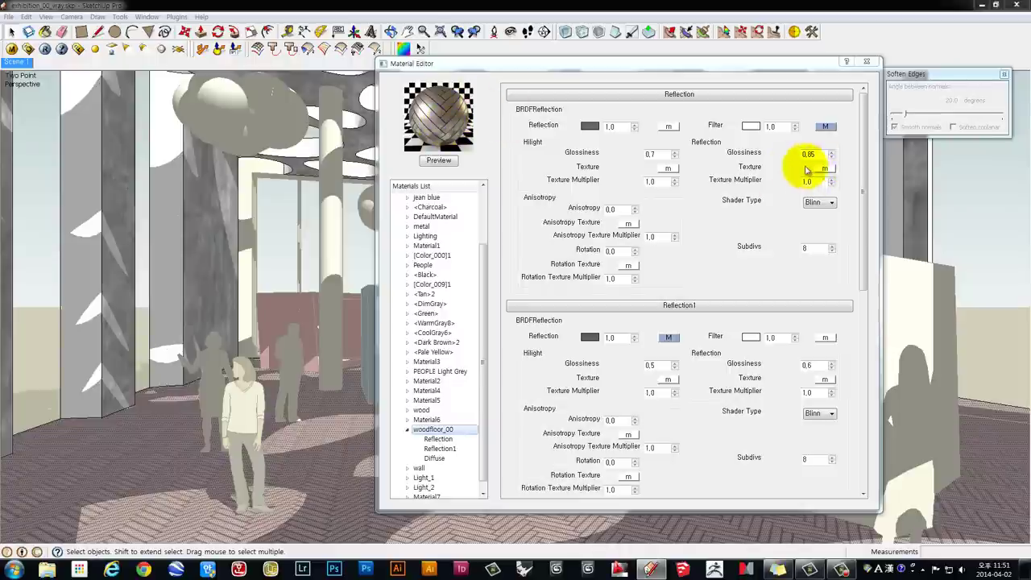
# - Map the AS2_metal_dirt_02.jpg bitmap onto Reflection1's filter
pyautogui.click(826, 337)
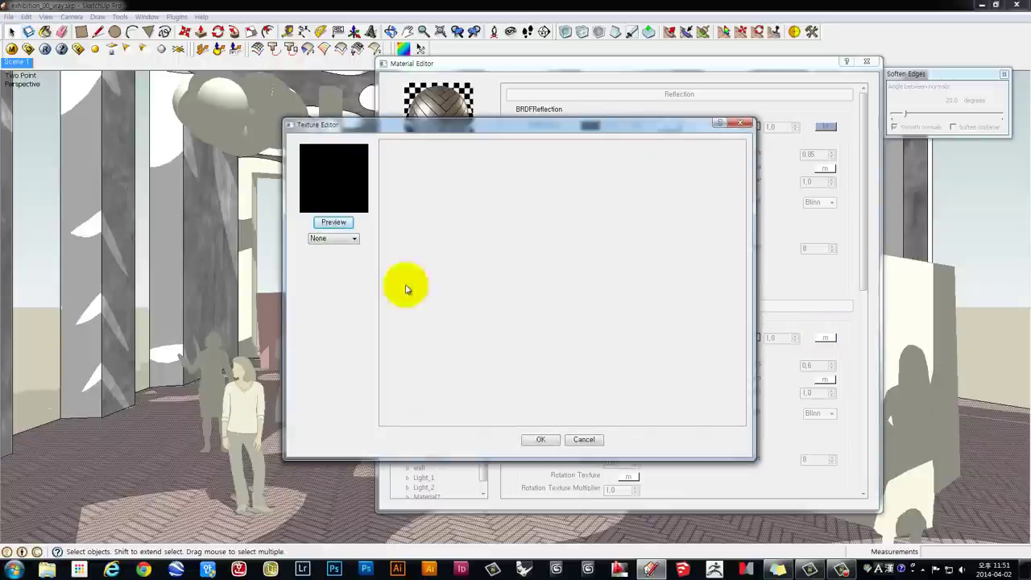
pyautogui.click(335, 239)
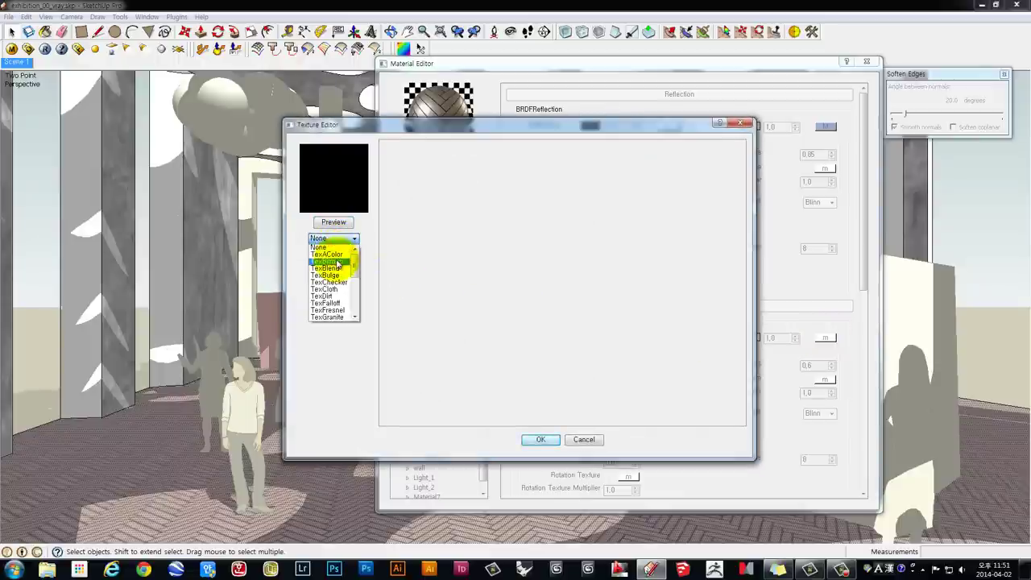
pyautogui.click(337, 263)
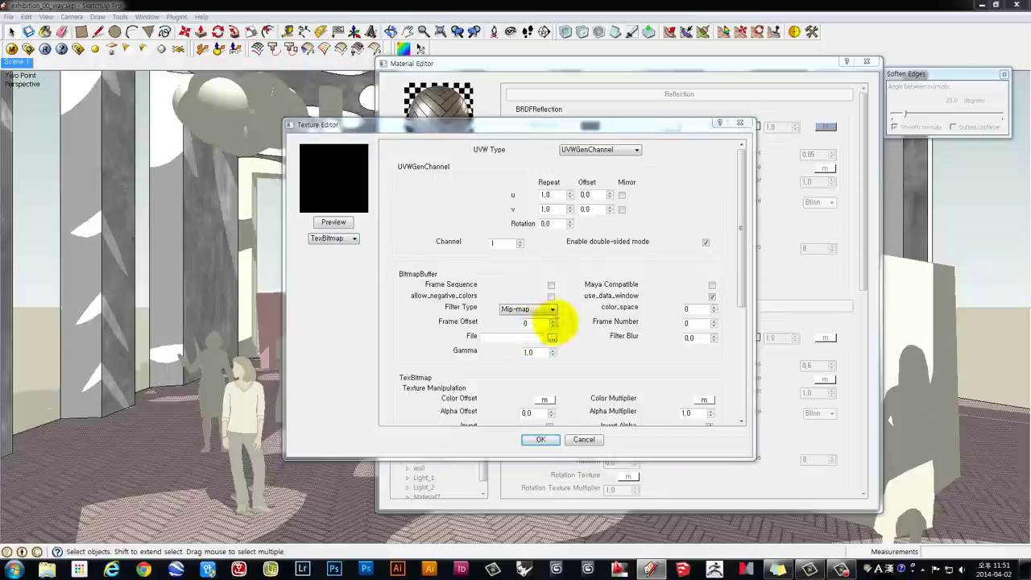
pyautogui.click(553, 338)
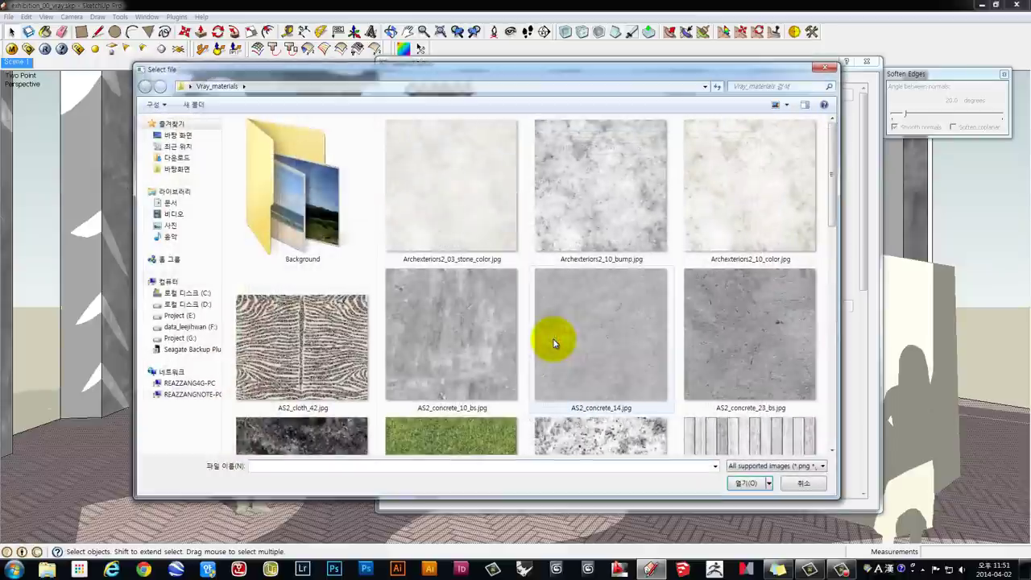
pyautogui.moveTo(832, 203); pyautogui.dragTo(835, 244)
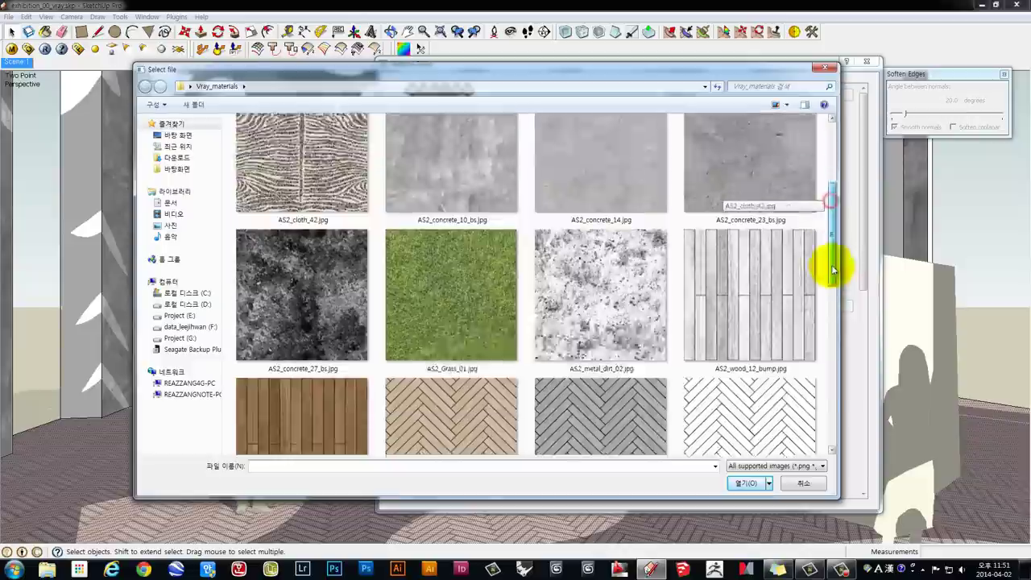
pyautogui.scroll(-2, 834, 244)
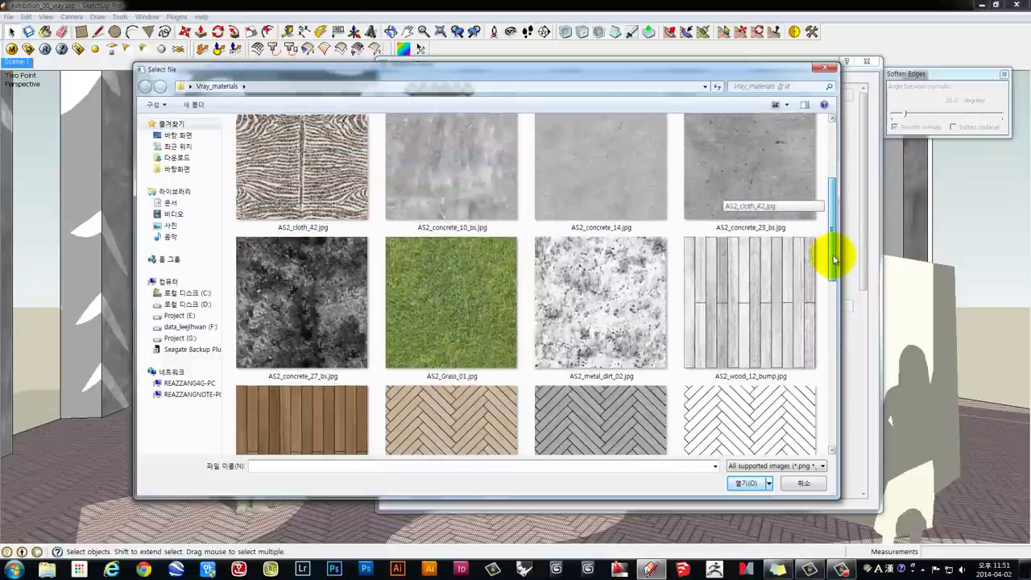
pyautogui.click(606, 309)
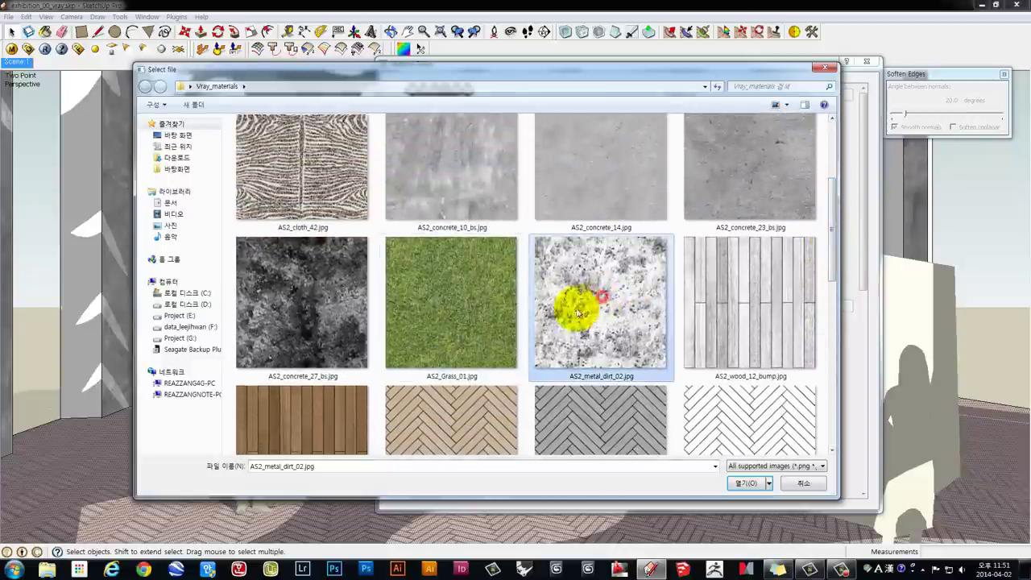
pyautogui.click(741, 483)
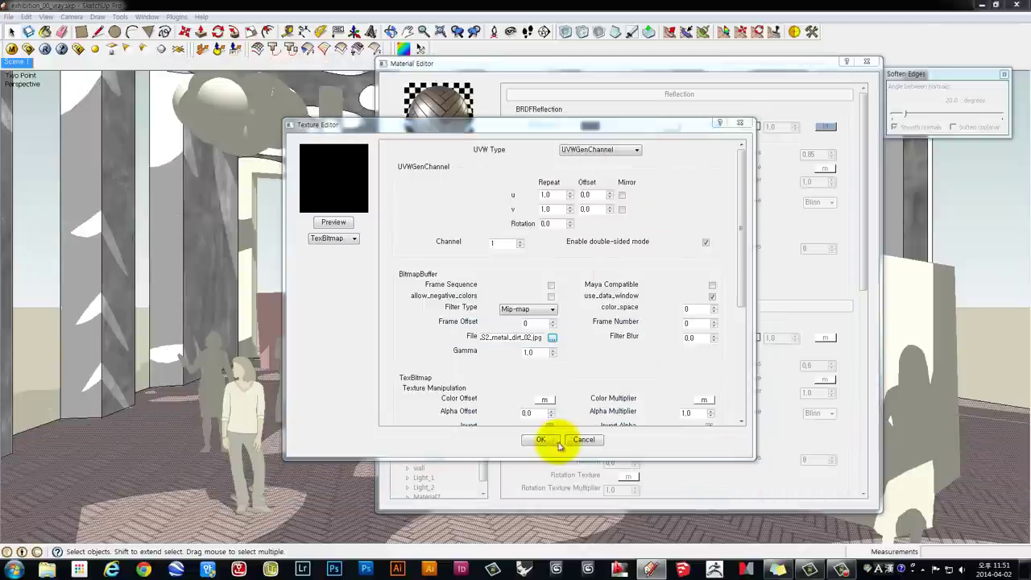
pyautogui.click(545, 440)
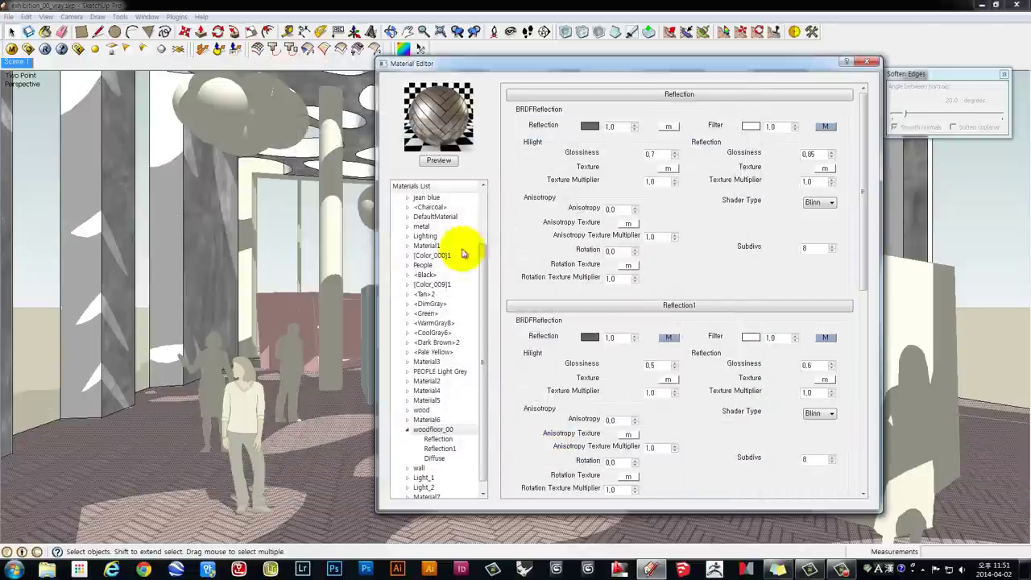
# - Preview woodfloor_00 and set Reflection1's reflection amount to 0.5
pyautogui.click(438, 161)
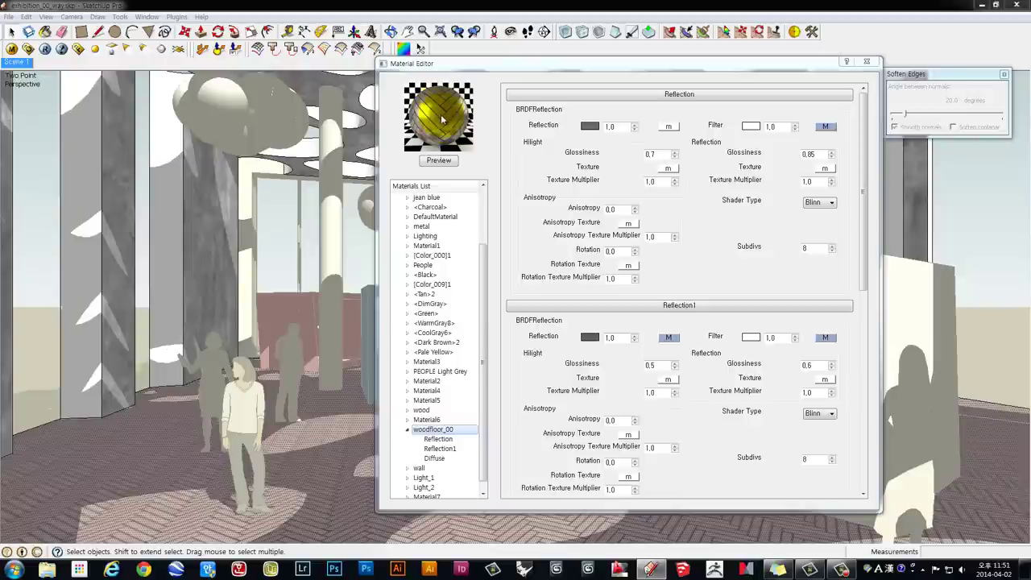
pyautogui.doubleClick(613, 339)
pyautogui.write('0,6')
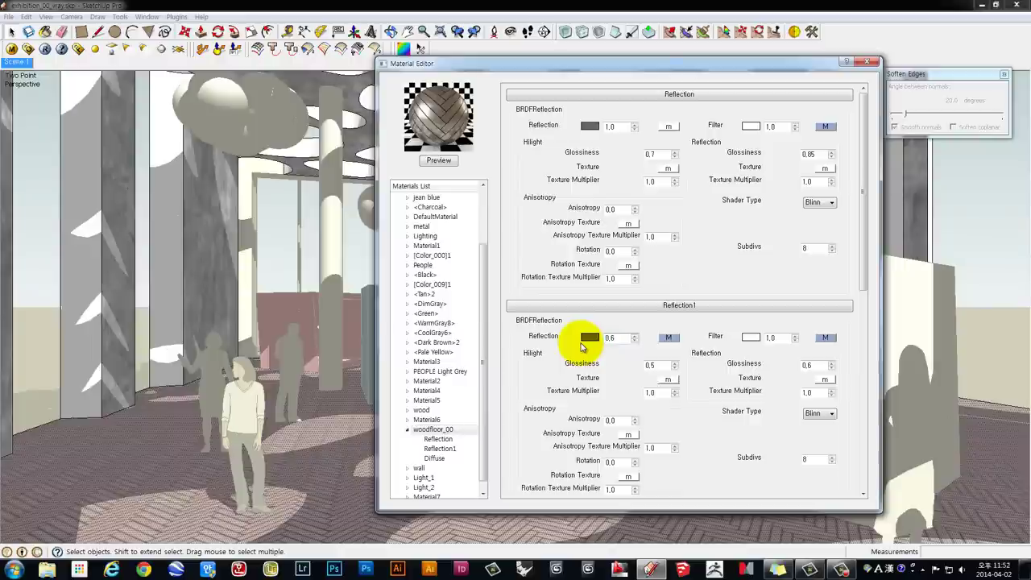
pyautogui.doubleClick(610, 338)
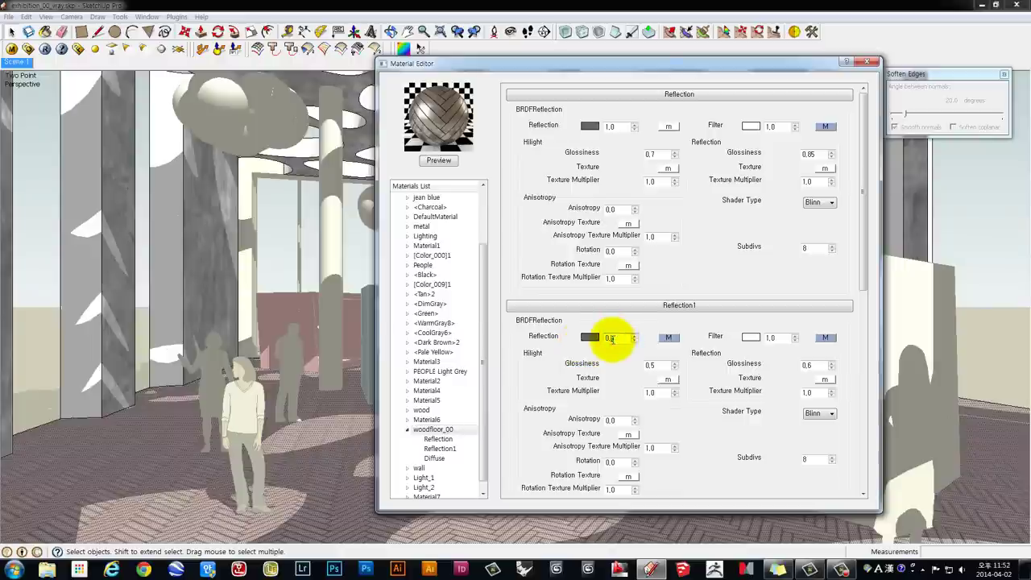
pyautogui.write('5')
pyautogui.click(443, 163)
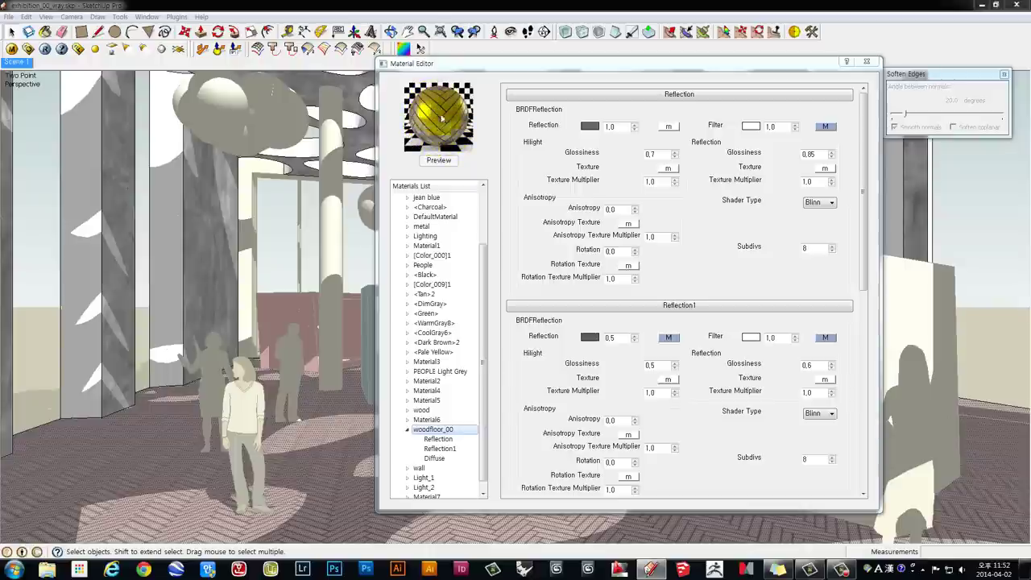
# - Raise Reflection1's reflection amount to 0.6 and shift the material editor window left
pyautogui.moveTo(419, 123); pyautogui.dragTo(454, 105)
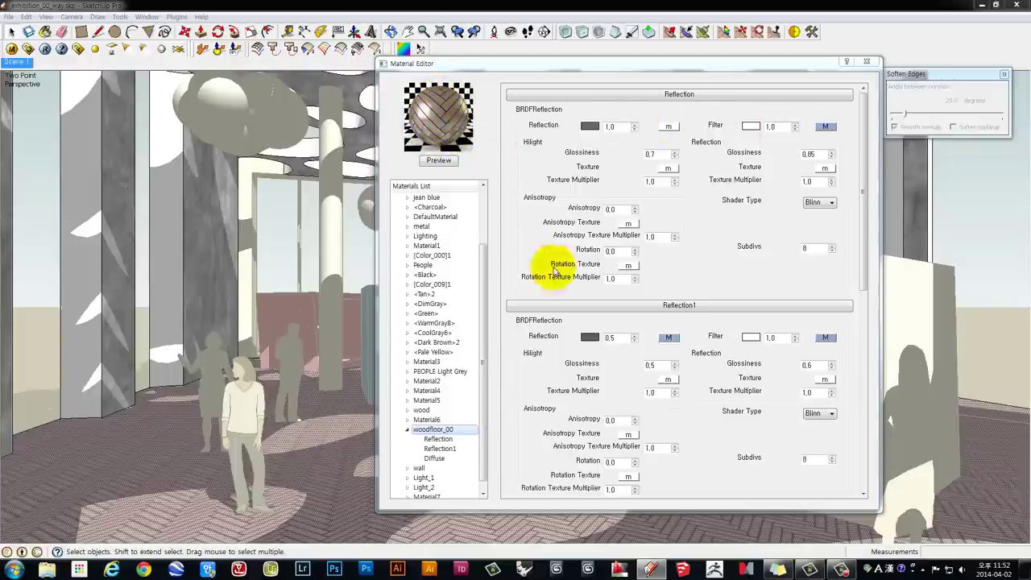
pyautogui.doubleClick(606, 338)
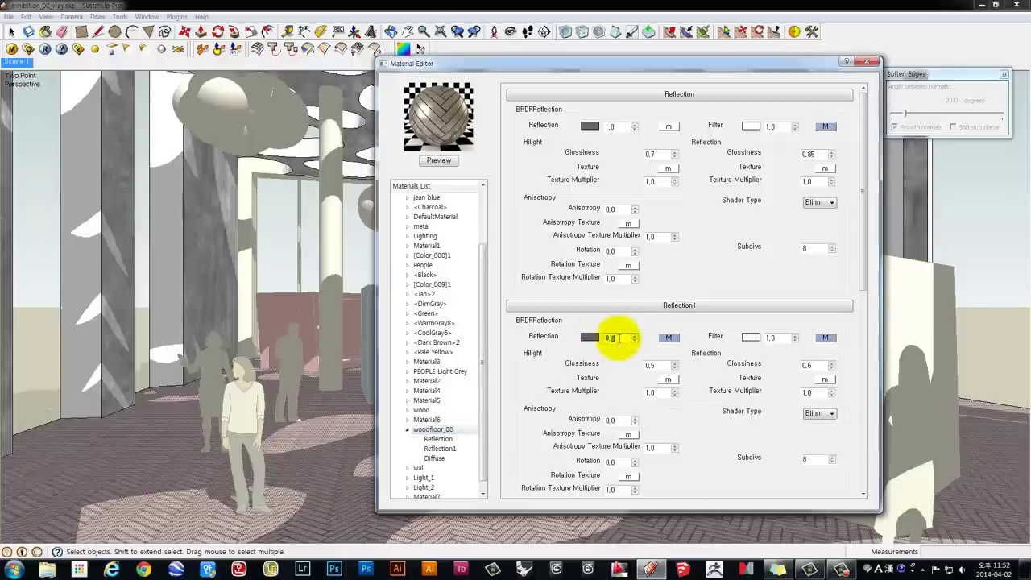
pyautogui.write('0.6')
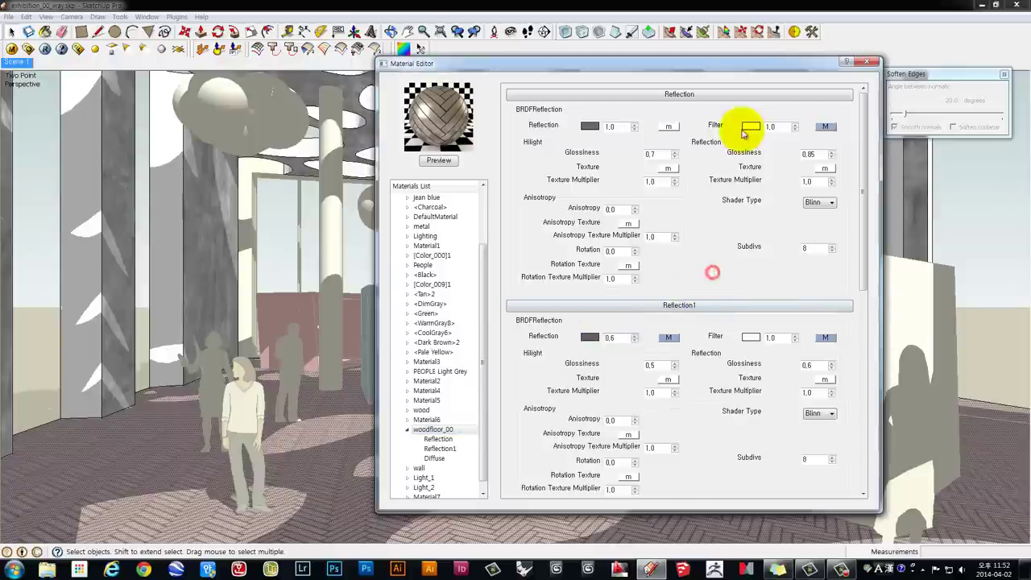
pyautogui.doubleClick(620, 129)
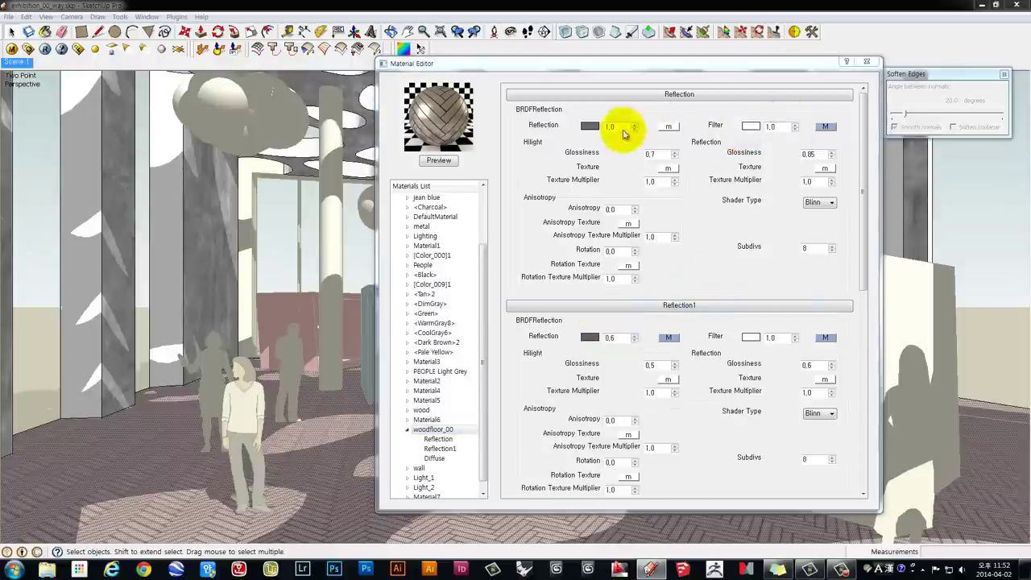
pyautogui.click(591, 339)
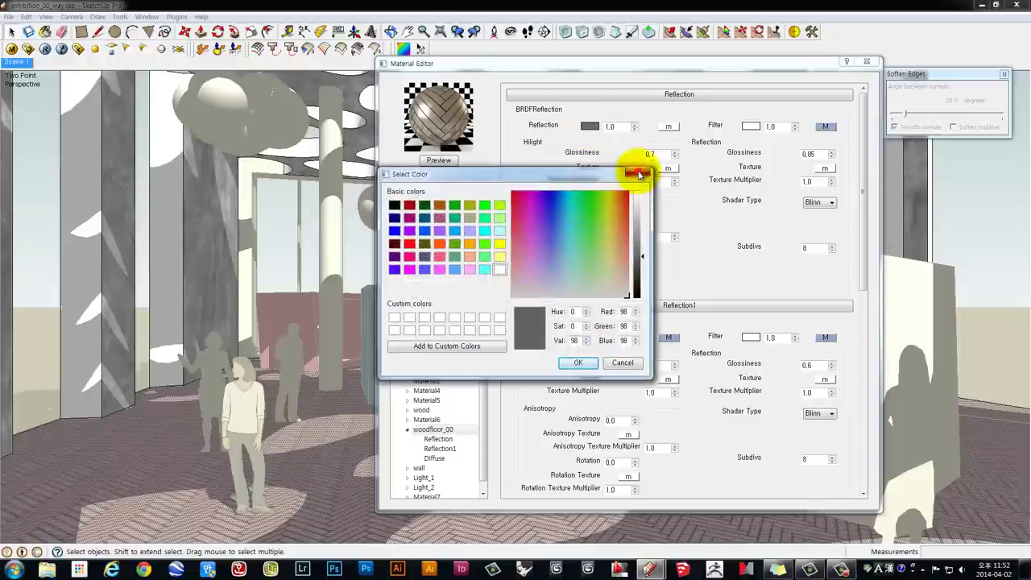
pyautogui.click(638, 169)
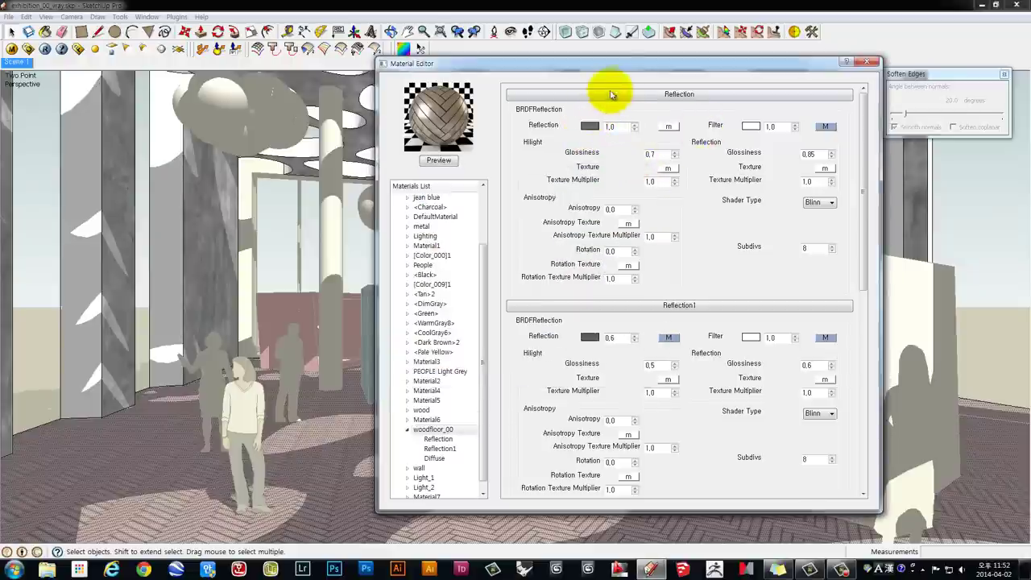
pyautogui.moveTo(660, 68); pyautogui.dragTo(620, 67)
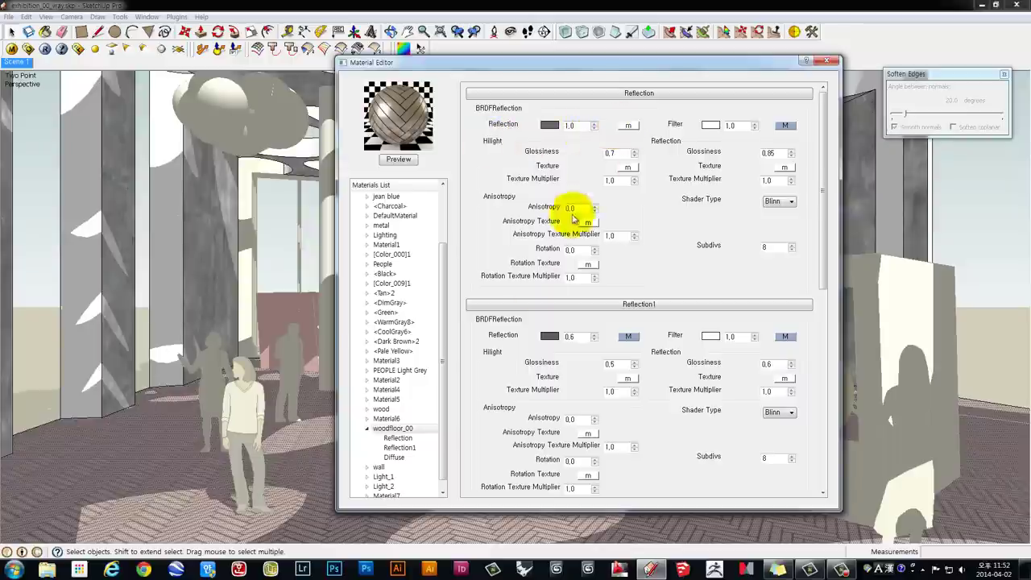
# - Tile the AS2_wood_15.jpg diffuse texture 3 times in u and v and preview it
pyautogui.moveTo(825, 286)
pyautogui.mouseDown()
pyautogui.moveTo(822, 357)
pyautogui.moveTo(672, 366)
pyautogui.mouseUp()
pyautogui.click(624, 361)
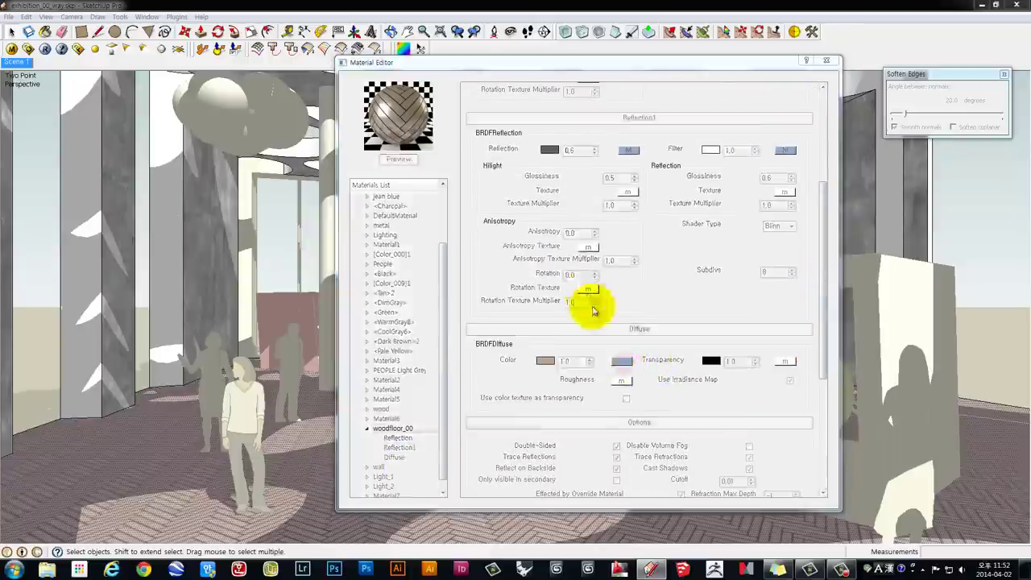
pyautogui.doubleClick(556, 195)
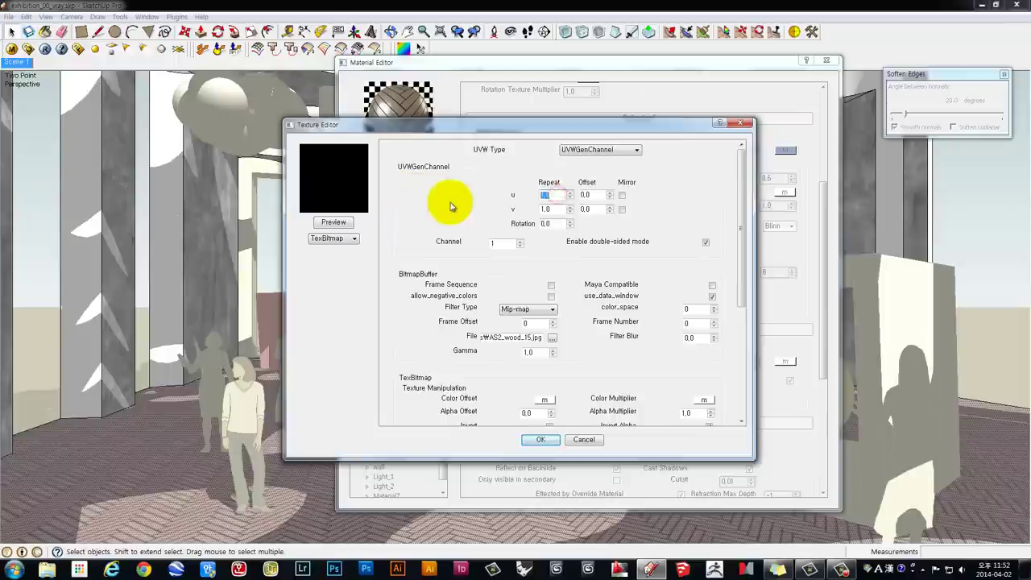
pyautogui.write('3')
pyautogui.doubleClick(556, 210)
pyautogui.write('3')
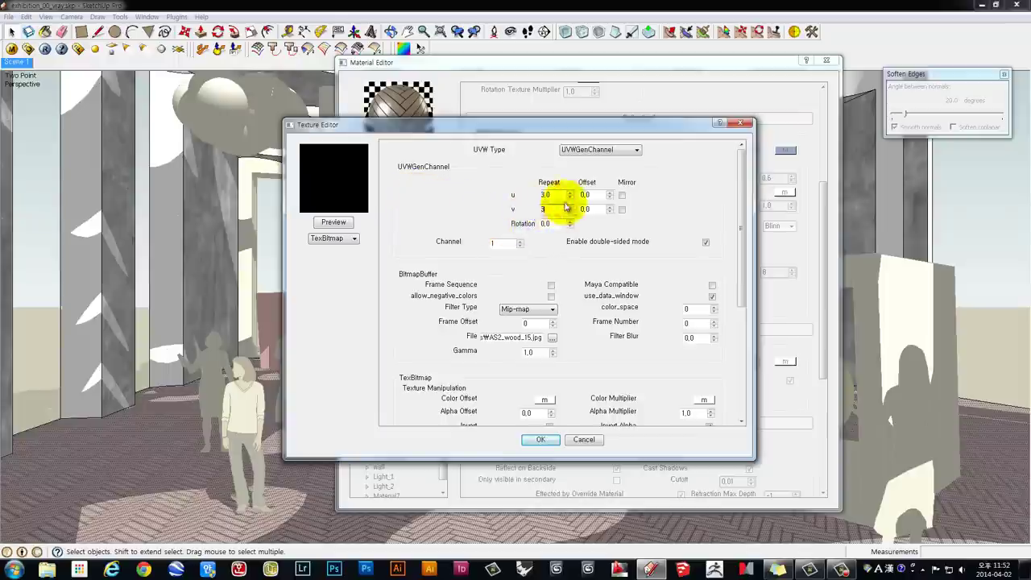
pyautogui.click(544, 441)
pyautogui.click(342, 228)
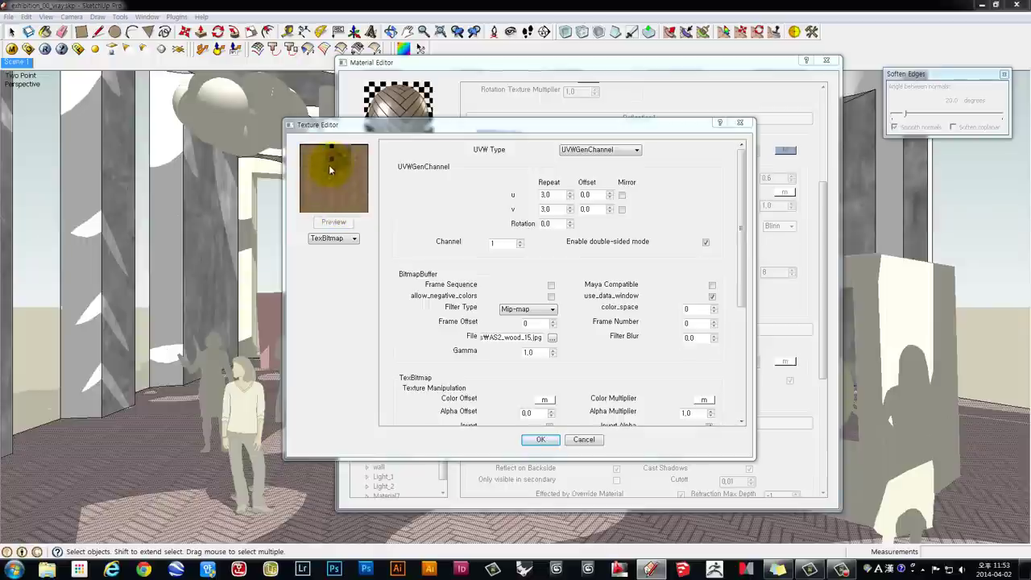
pyautogui.click(542, 440)
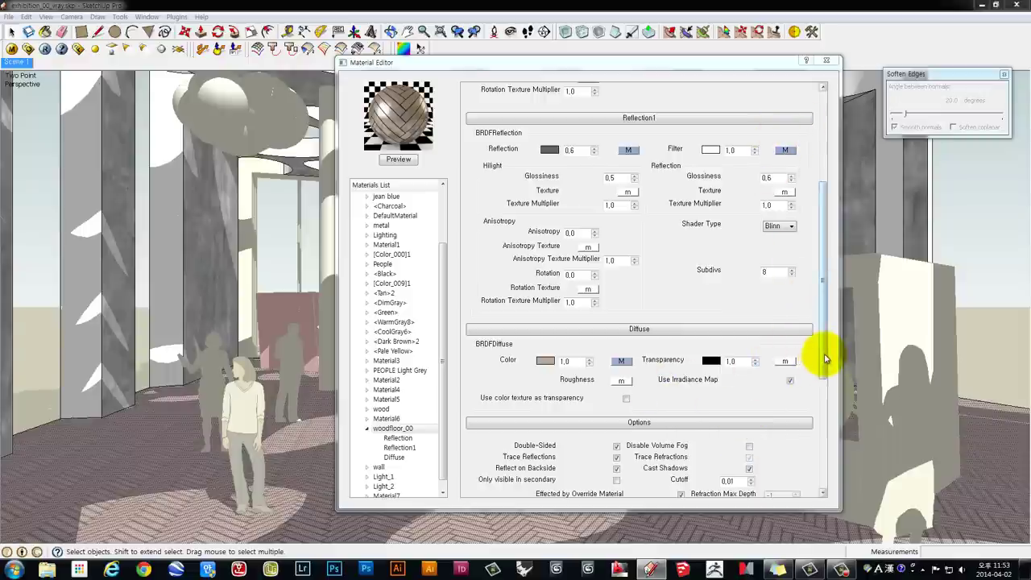
pyautogui.moveTo(825, 359); pyautogui.dragTo(827, 238)
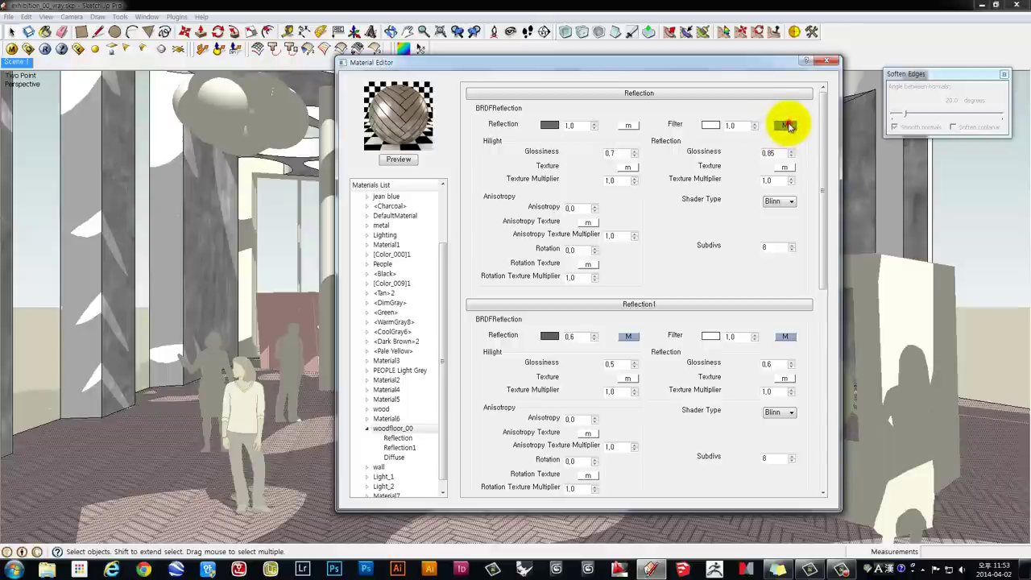
# - Set the Reflection filter's wood bump map to repeat 3 in u and v
pyautogui.click(786, 125)
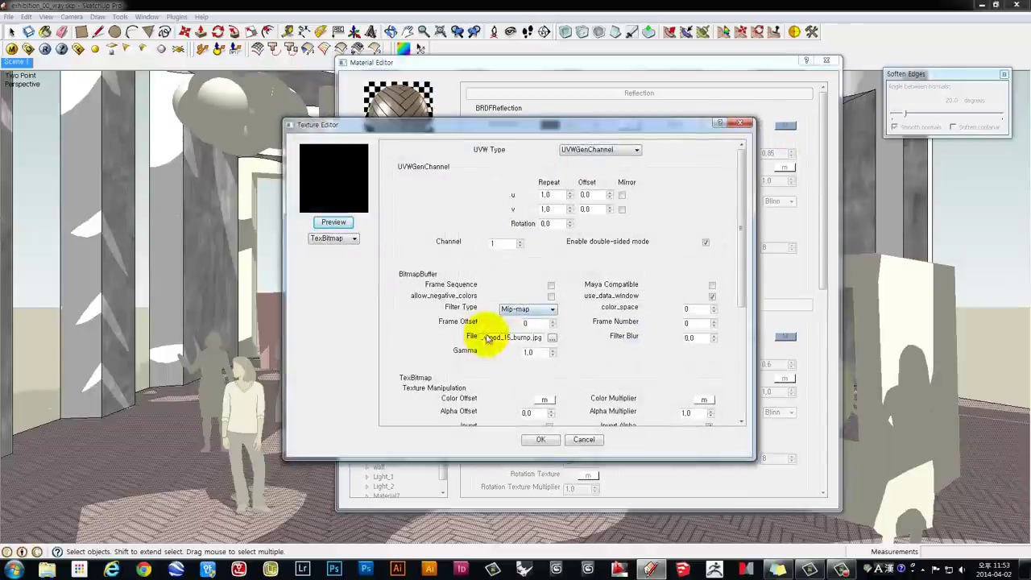
pyautogui.click(340, 222)
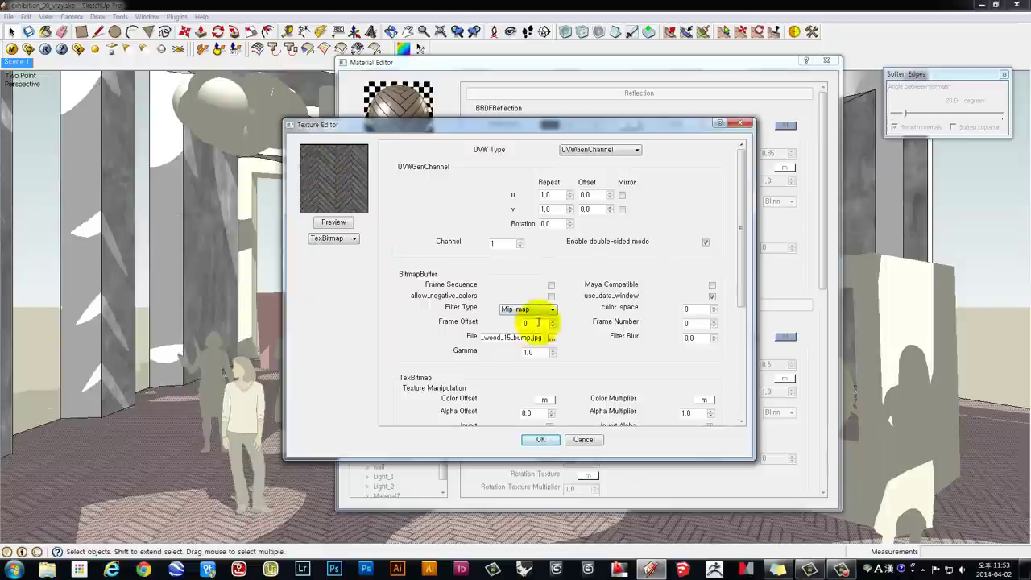
pyautogui.click(548, 195)
pyautogui.doubleClick(548, 195)
pyautogui.write('3')
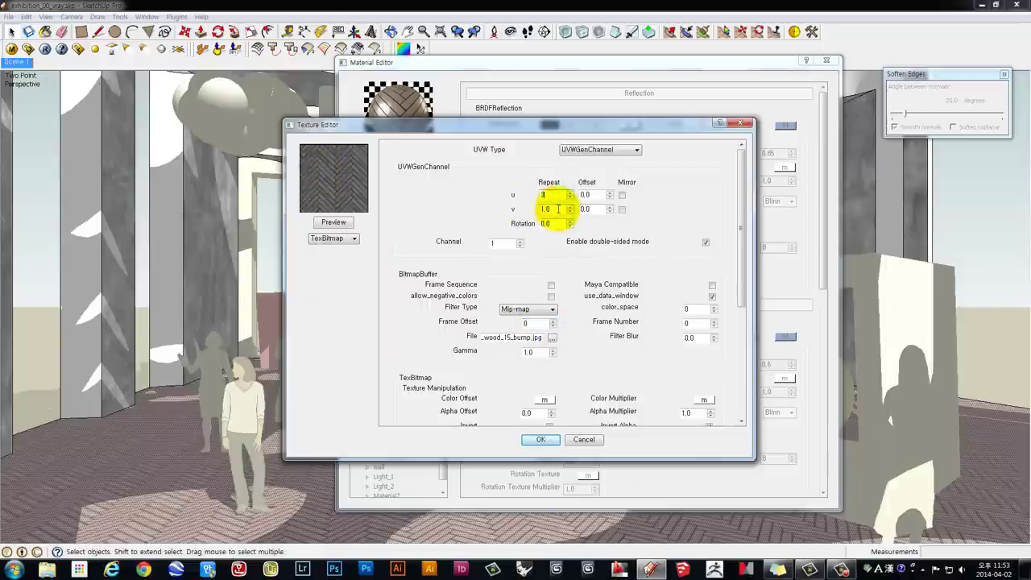
pyautogui.write('3')
pyautogui.click(536, 440)
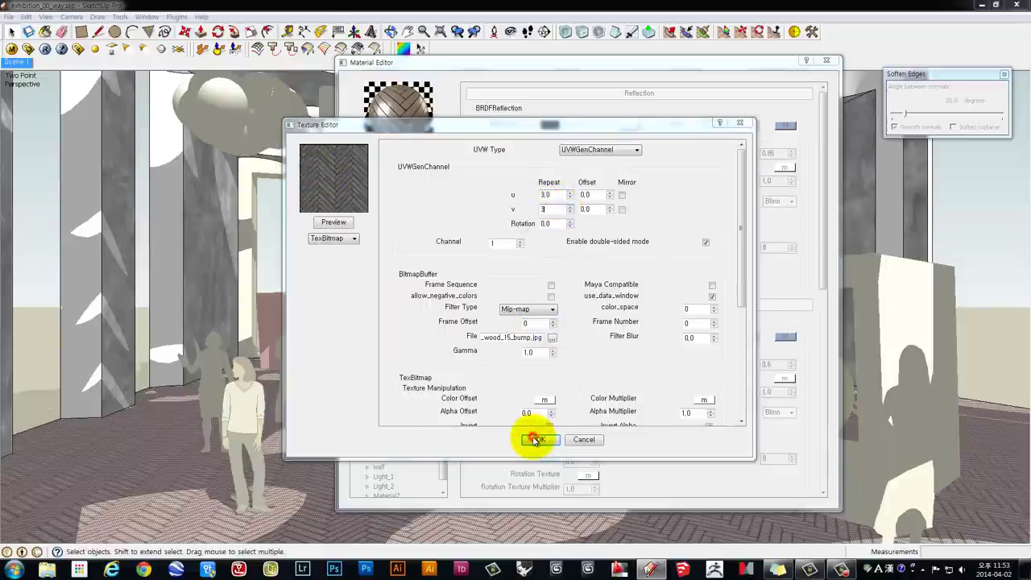
pyautogui.click(535, 441)
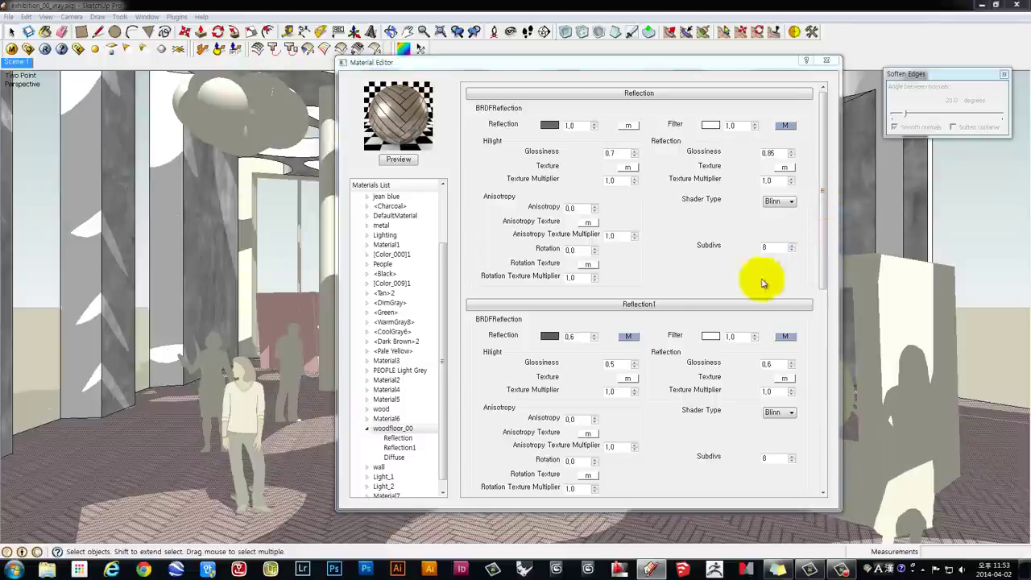
# - Set Reflection1's AS2_wood_15_specular.jpg reflection map to repeat 3 in u and v
pyautogui.scroll(-3, 586, 318)
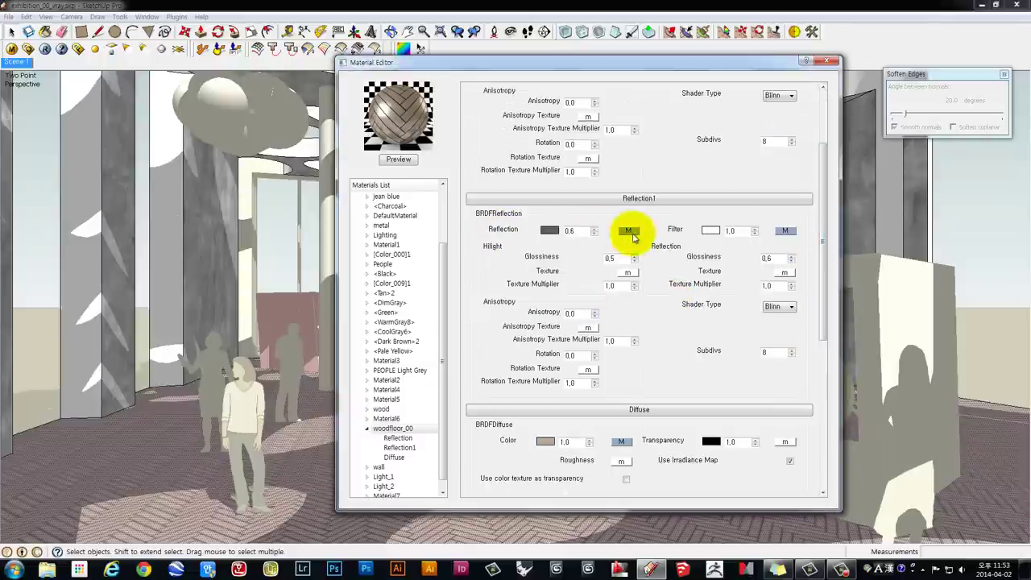
pyautogui.click(630, 231)
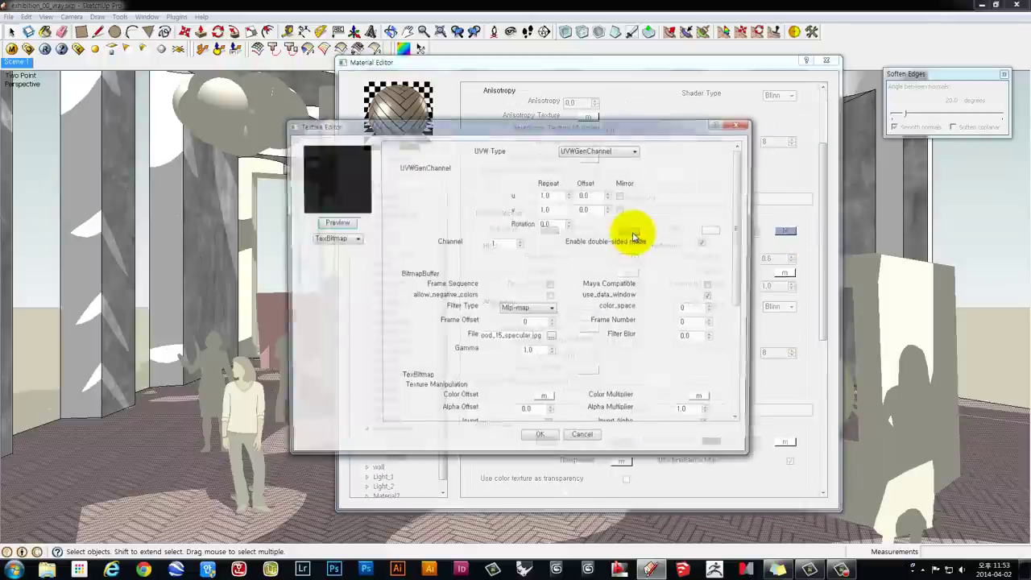
pyautogui.moveTo(554, 194); pyautogui.dragTo(526, 200)
pyautogui.write('3')
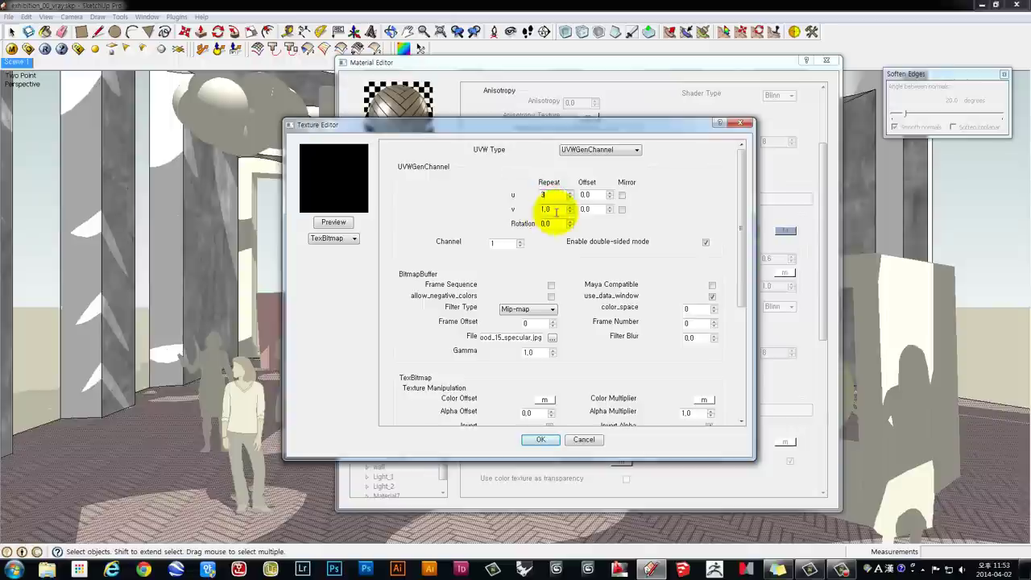
pyautogui.write('3')
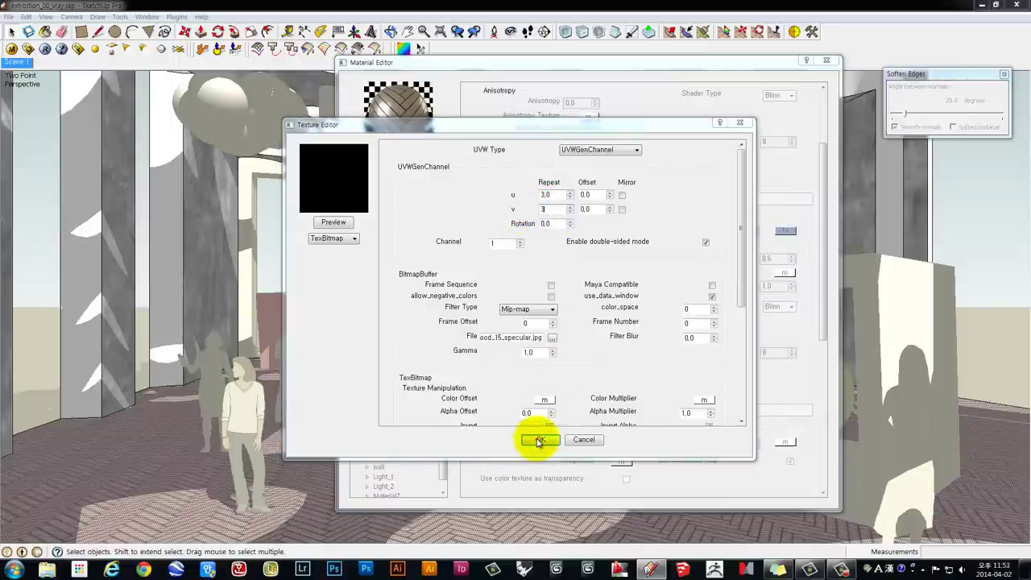
pyautogui.click(539, 440)
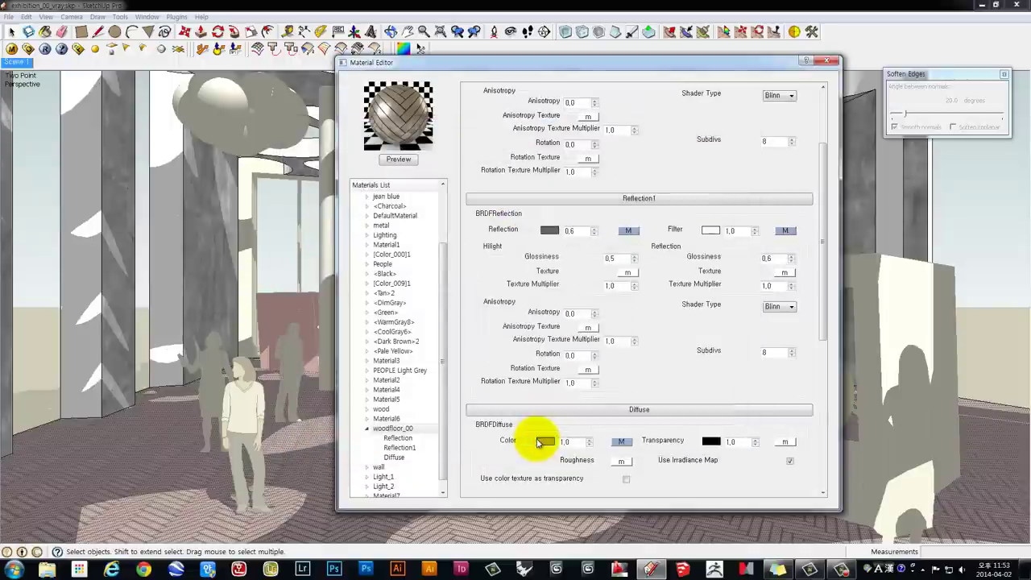
pyautogui.click(632, 199)
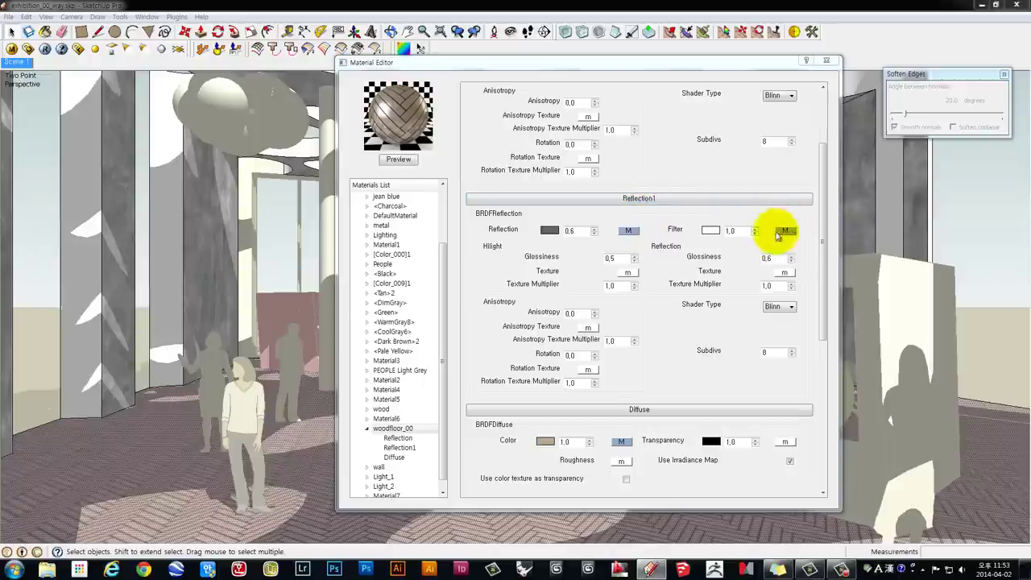
# - Rotate the Reflection1 filter's metal dirt map to 30 degrees and preview it
pyautogui.click(783, 232)
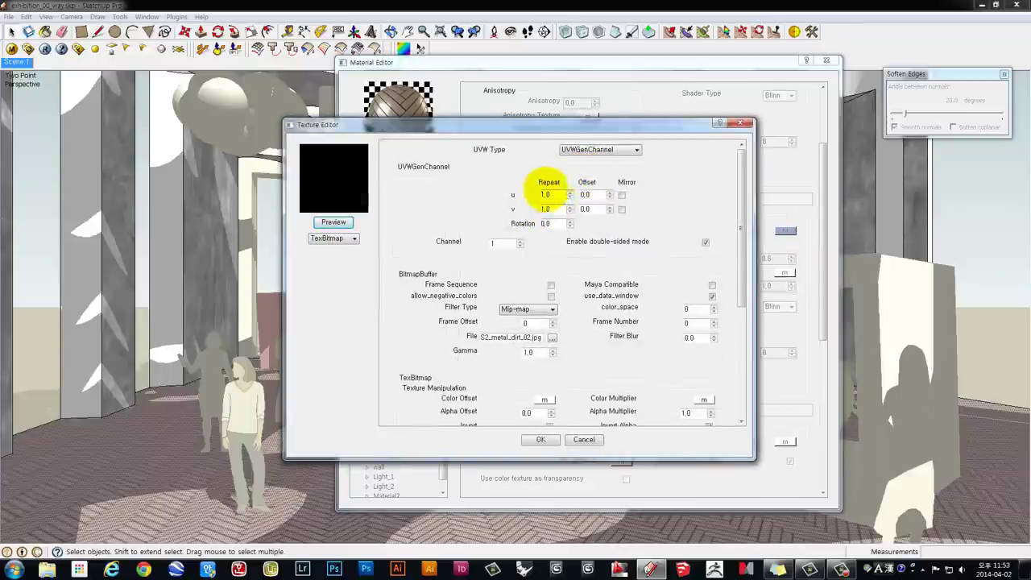
pyautogui.doubleClick(551, 224)
pyautogui.write('30')
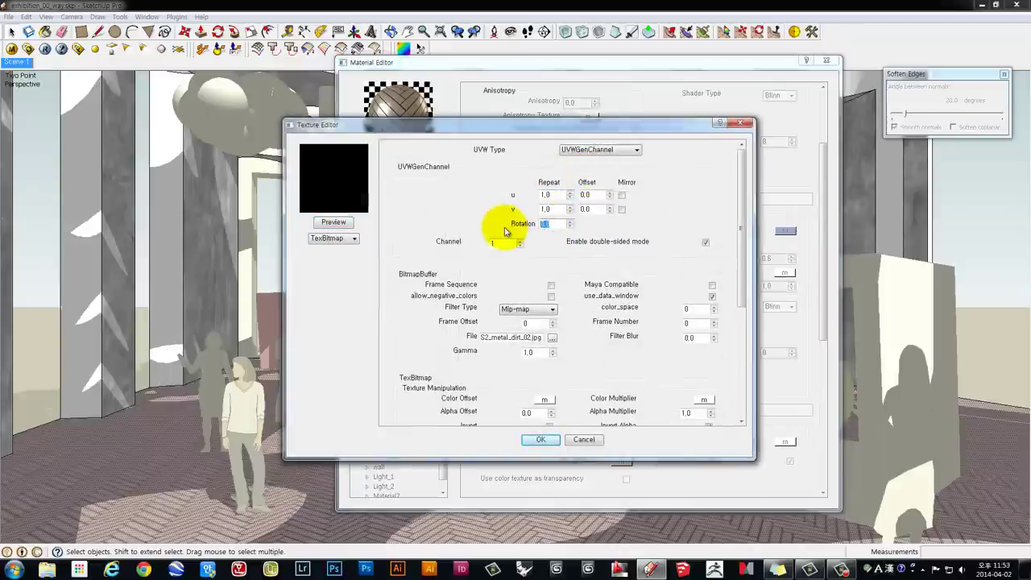
pyautogui.click(334, 222)
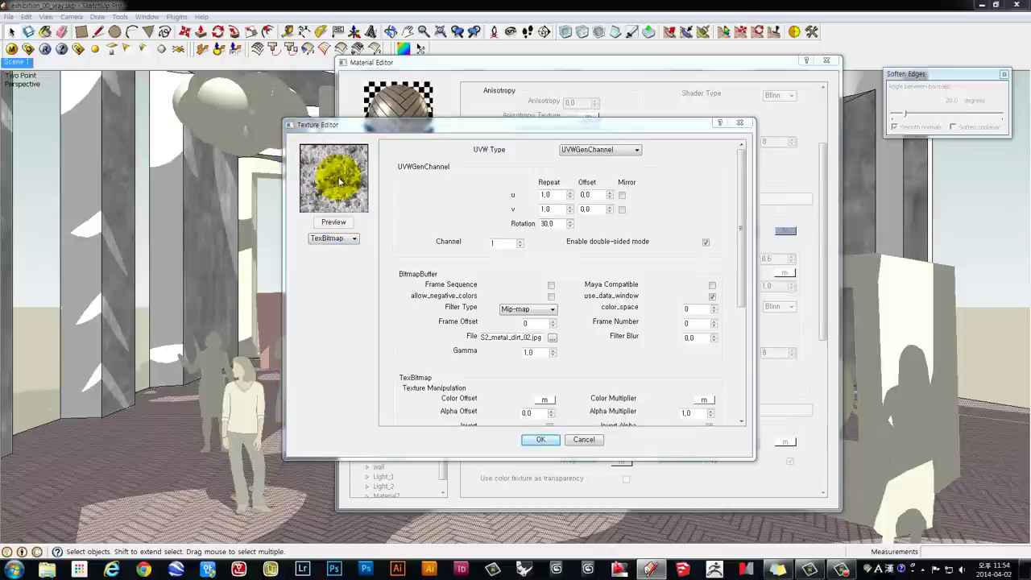
pyautogui.click(540, 440)
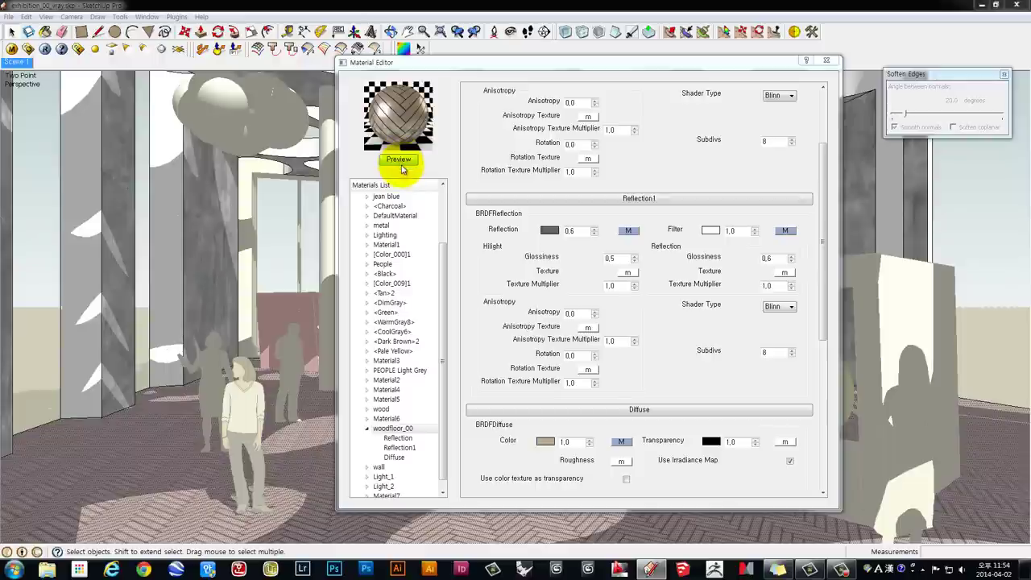
# - Refresh the material preview sphere, then close the V-Ray Material Editor
pyautogui.click(401, 160)
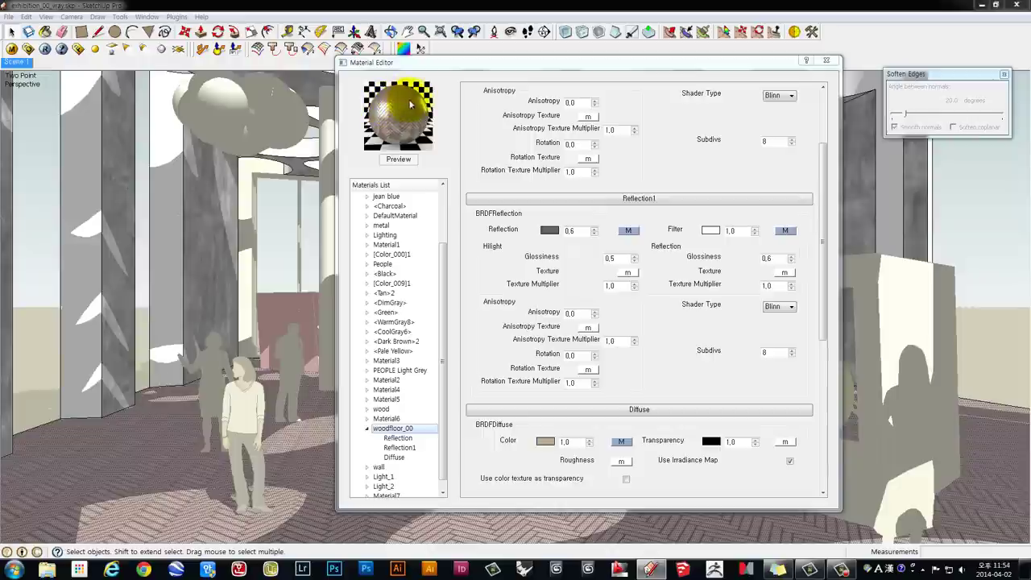
pyautogui.click(398, 159)
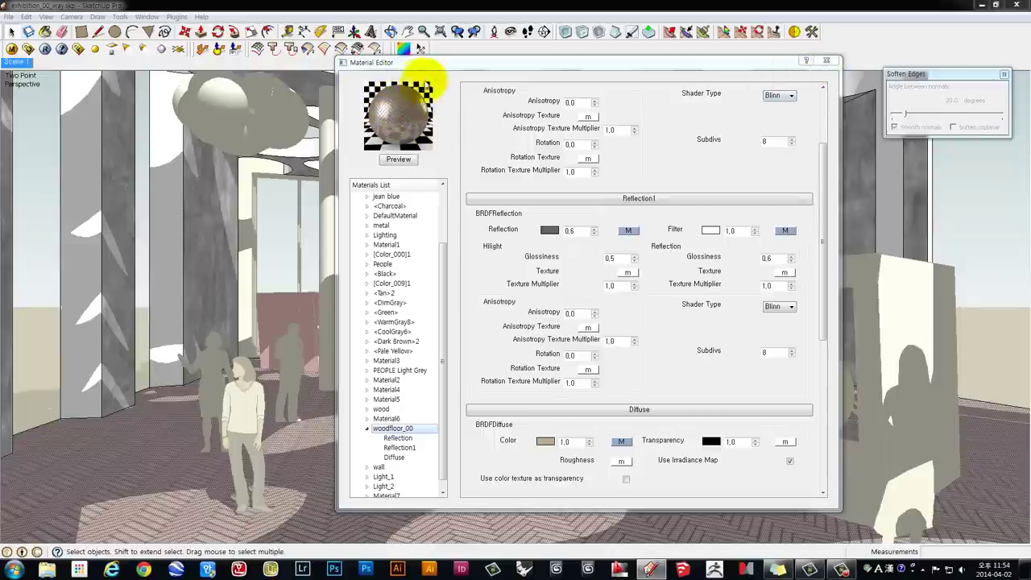
pyautogui.click(830, 62)
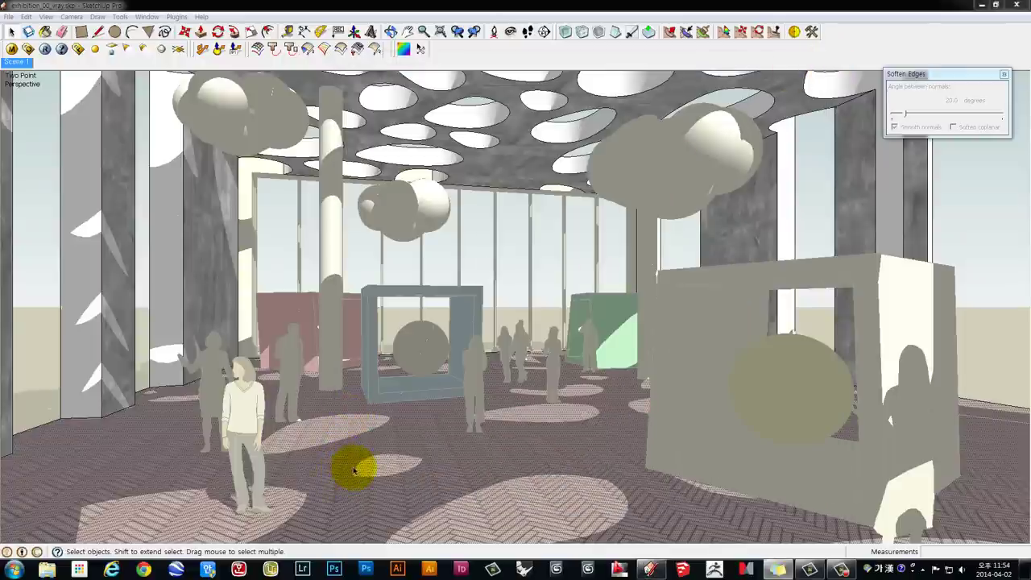
pyautogui.click(362, 373)
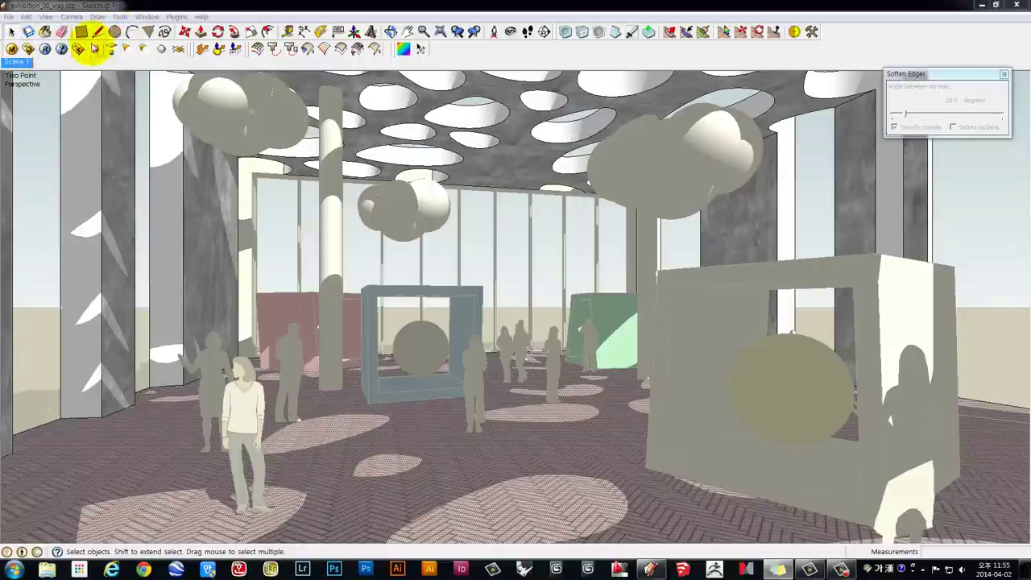
# - Set woodfloor_00's texture width to 800 in the Materials panel, then close the panel
pyautogui.click(147, 16)
pyautogui.click(90, 56)
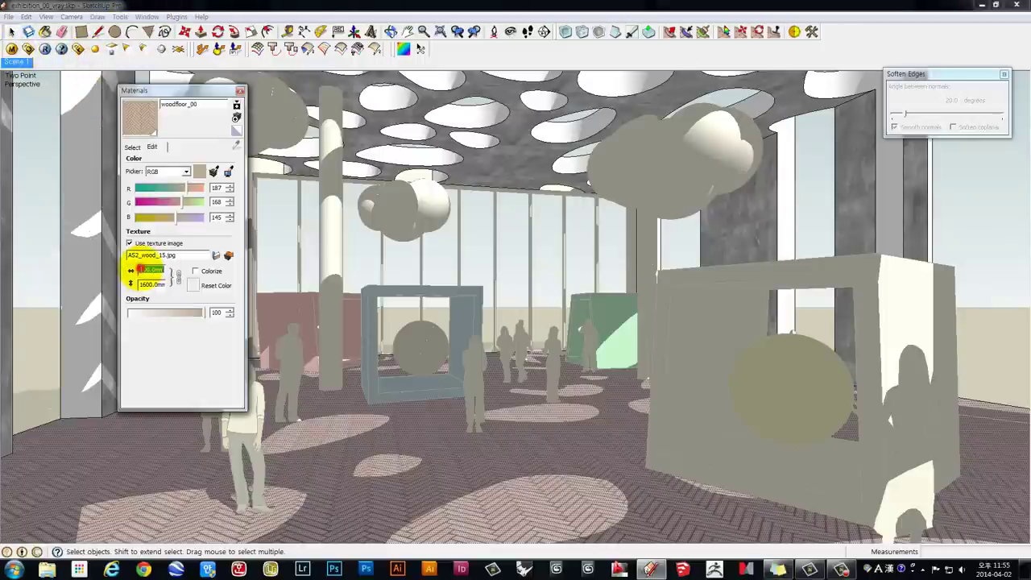
pyautogui.doubleClick(139, 269)
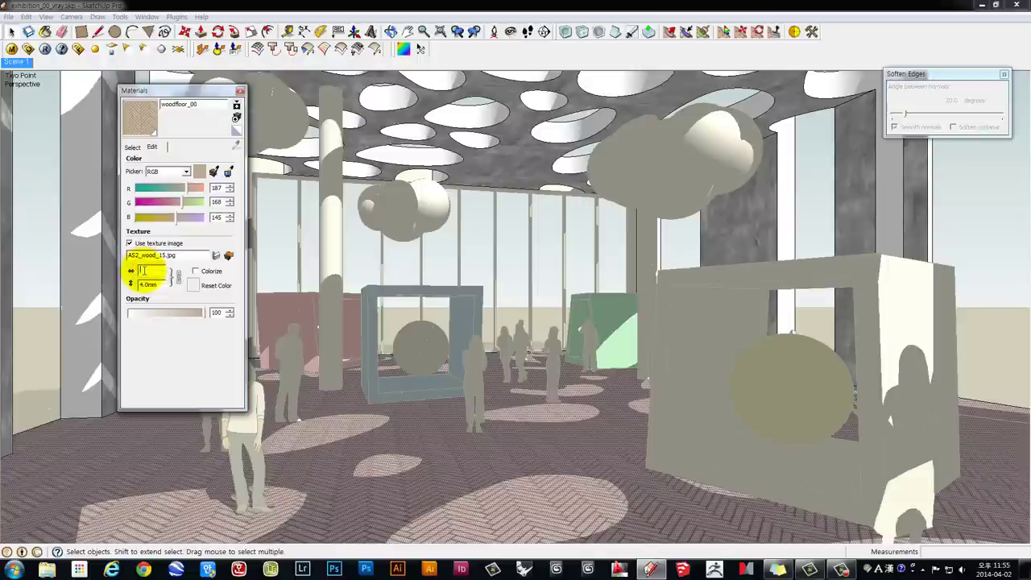
pyautogui.write('800')
pyautogui.press('Return')
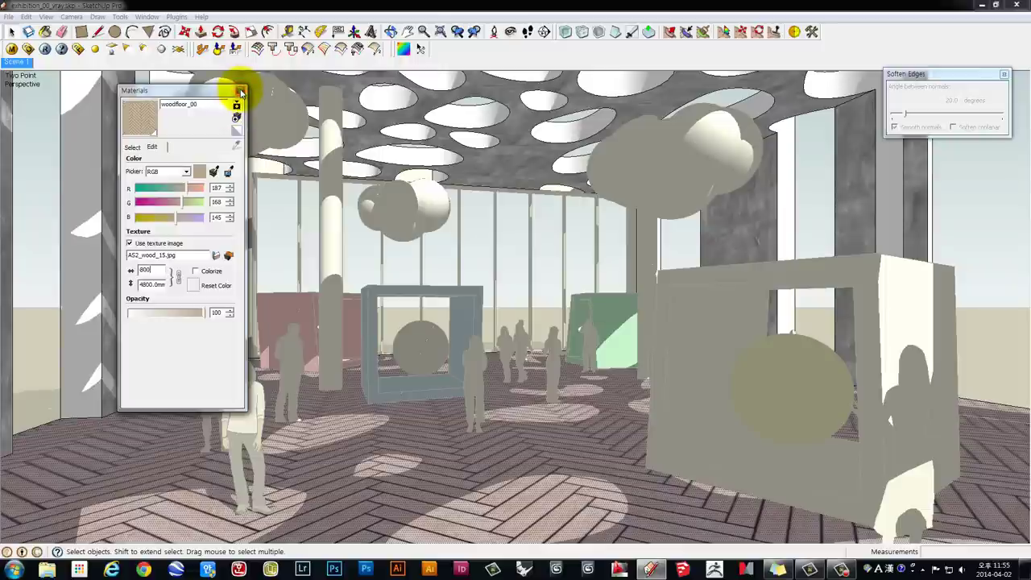
pyautogui.click(241, 92)
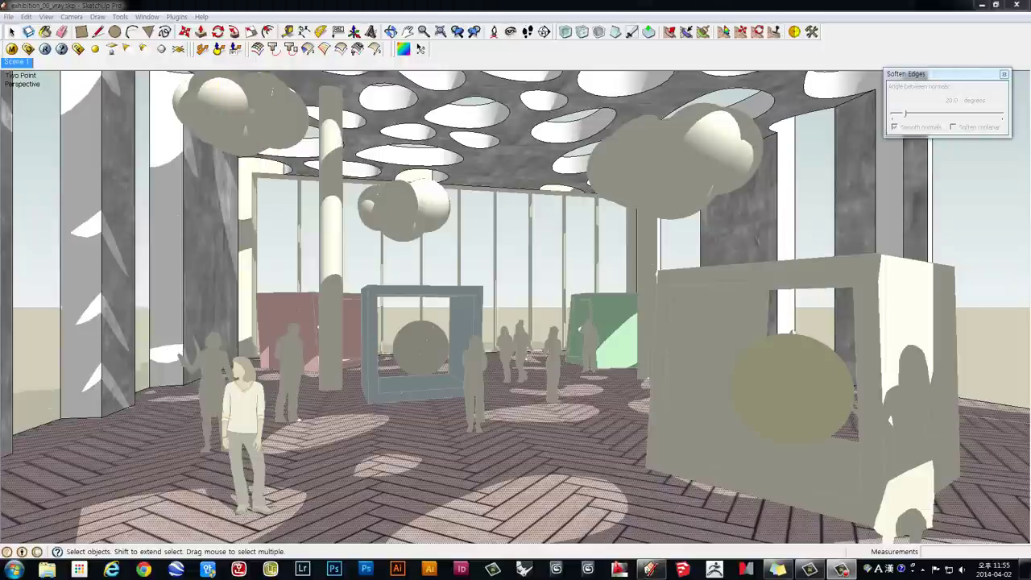
pyautogui.click(40, 337)
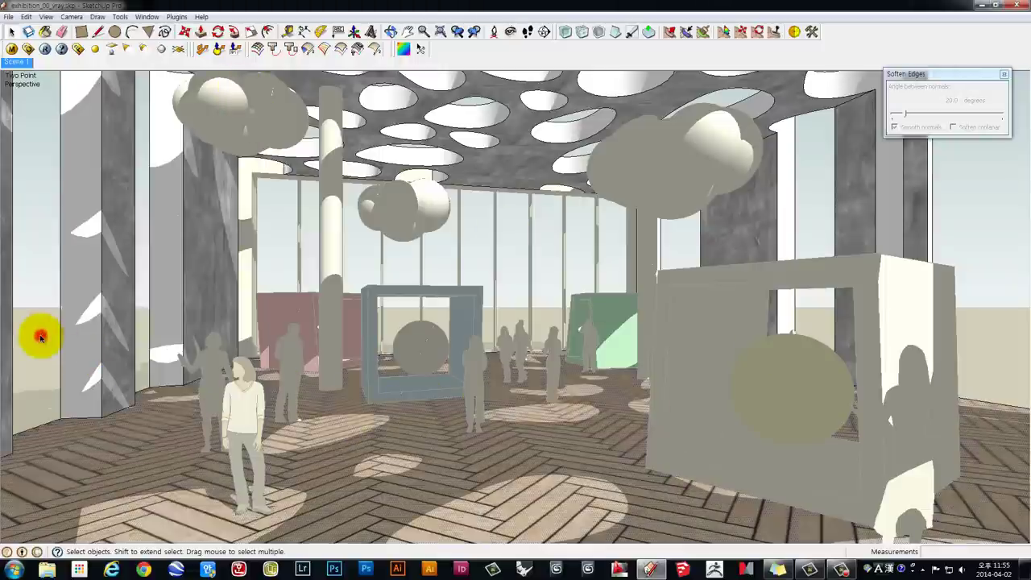